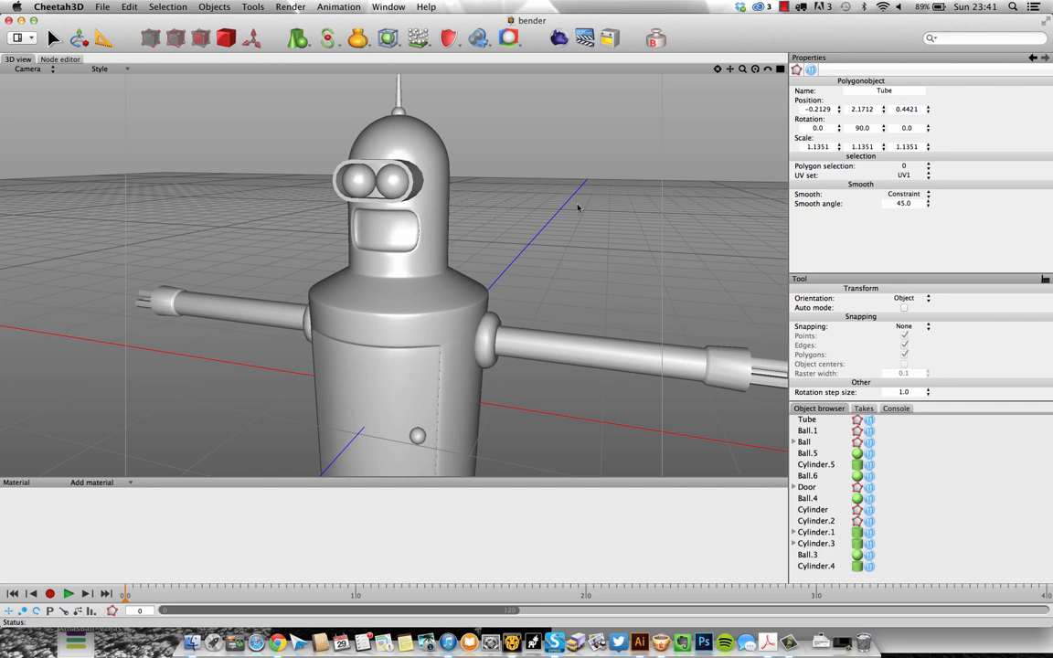
Examine the finished robot model from several angles, from its antenna down to its feet
{"action": "mouse_move", "coordinate": [577, 207]}
{"action": "left_mouse_down", "text": "alt"}
{"action": "mouse_move", "coordinate": [543, 211]}
{"action": "mouse_move", "coordinate": [579, 211]}
{"action": "left_mouse_up", "text": "alt"}
{"action": "scroll", "coordinate": [503, 221], "scroll_direction": "down", "scroll_amount": 5}
{"action": "mouse_move", "coordinate": [502, 221]}
{"action": "left_mouse_down", "text": "alt"}
{"action": "mouse_move", "coordinate": [479, 219]}
{"action": "mouse_move", "coordinate": [480, 236]}
{"action": "mouse_move", "coordinate": [485, 220]}
{"action": "mouse_move", "coordinate": [496, 228]}
{"action": "left_mouse_up", "text": "alt"}
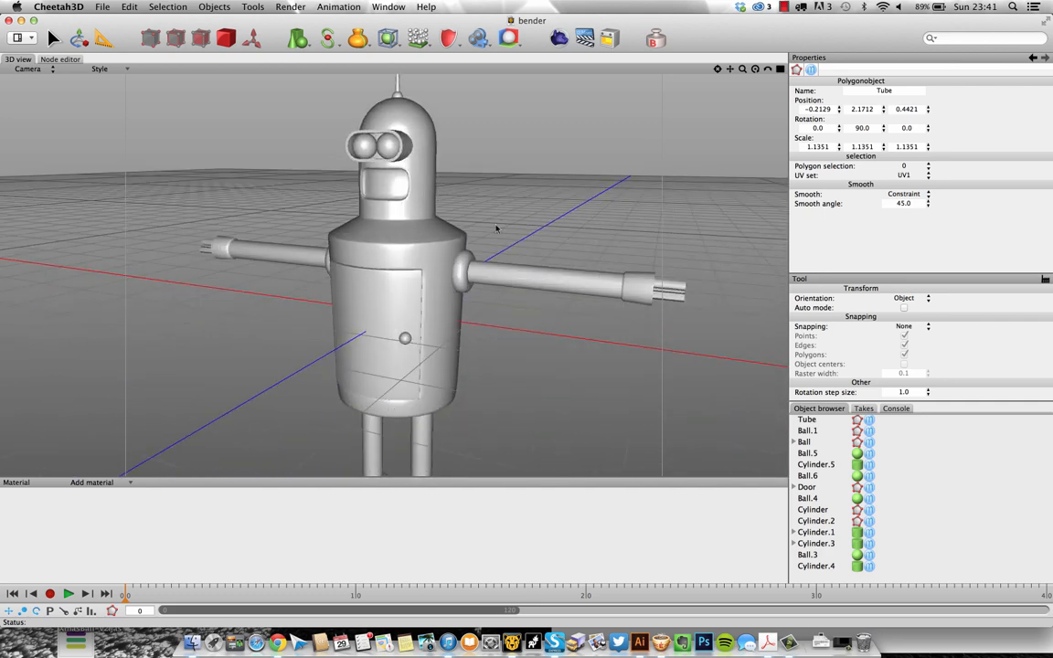
{"action": "left_click_drag", "start_coordinate": [486, 325], "coordinate": [504, 299], "text": "alt"}
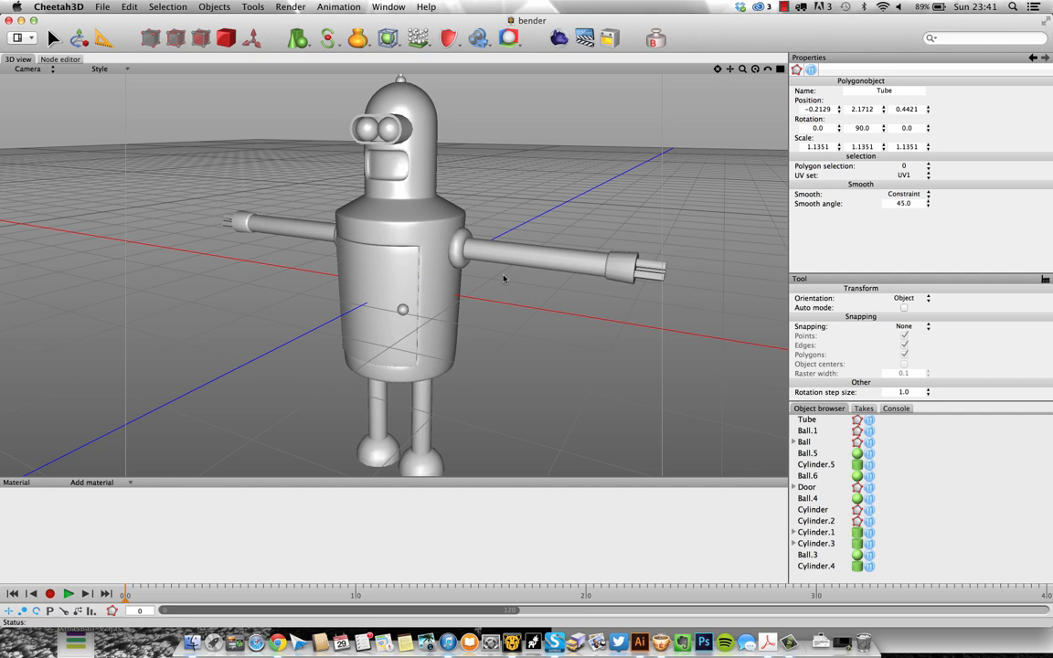
{"action": "middle_click_drag", "start_coordinate": [503, 278], "coordinate": [498, 314]}
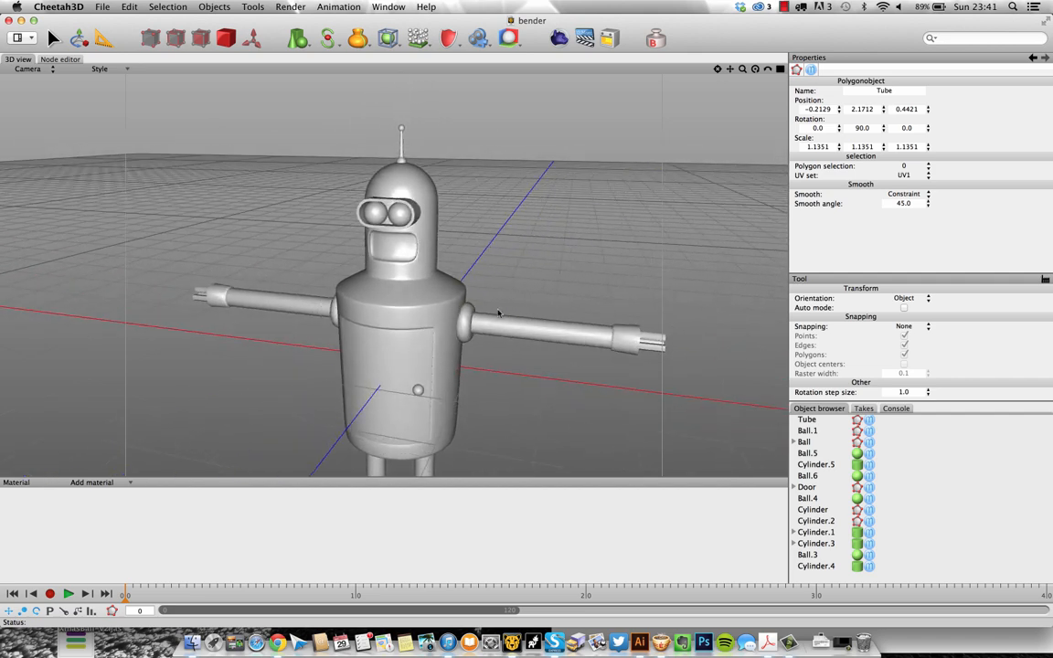
{"action": "scroll", "coordinate": [540, 301], "scroll_direction": "up", "scroll_amount": 3}
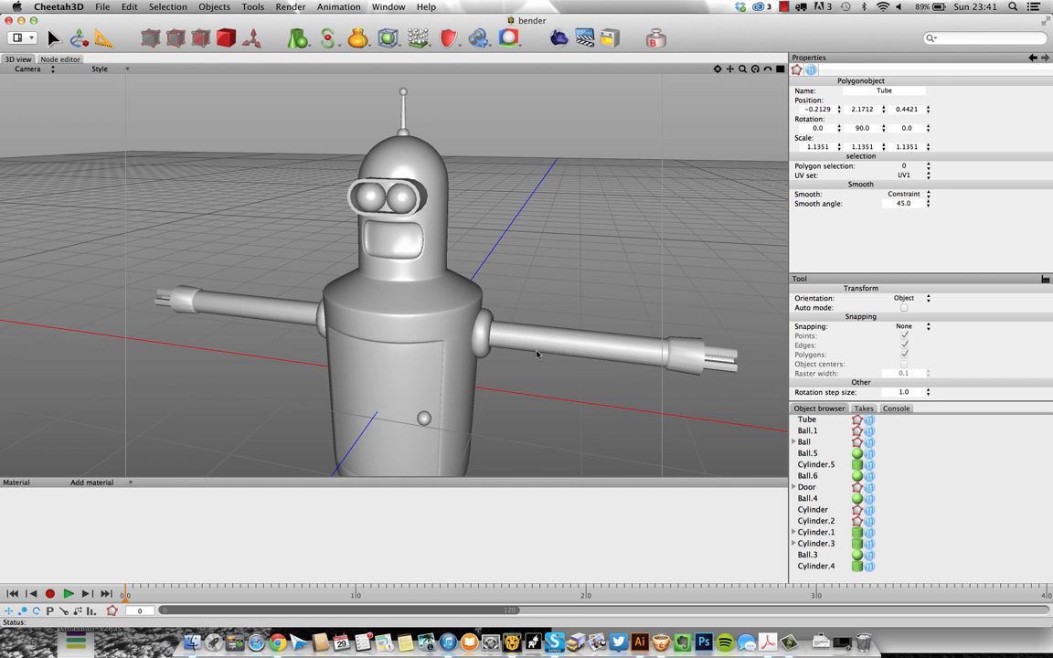
Switch to Chrome to look at the Bender reference picture and return to Cheetah3D
{"action": "left_click", "coordinate": [279, 642]}
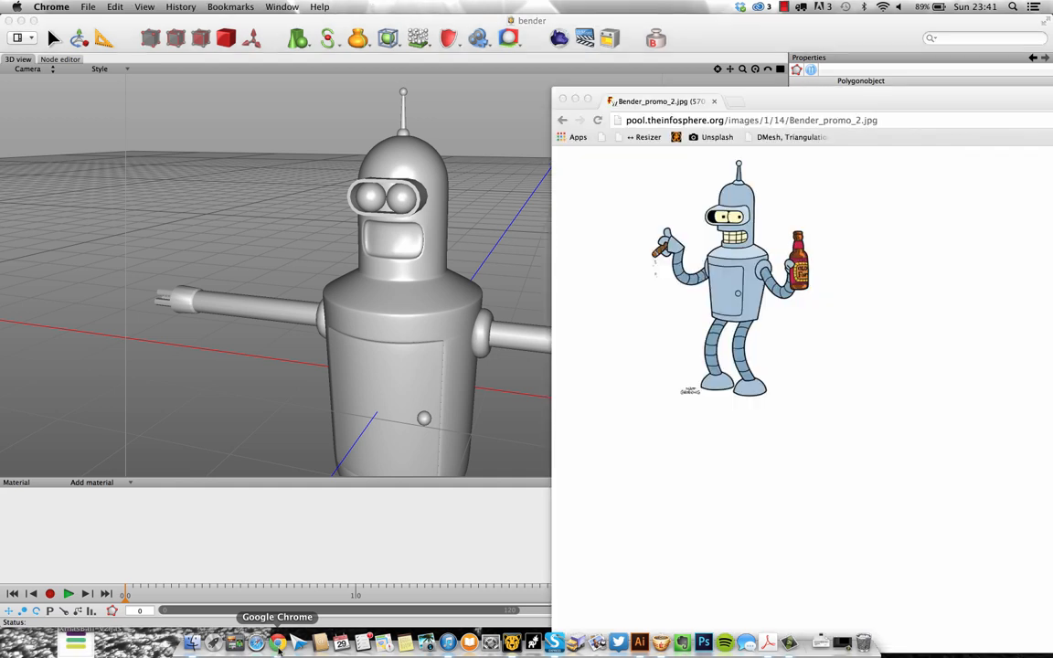
{"action": "left_click_drag", "start_coordinate": [774, 112], "coordinate": [833, 106]}
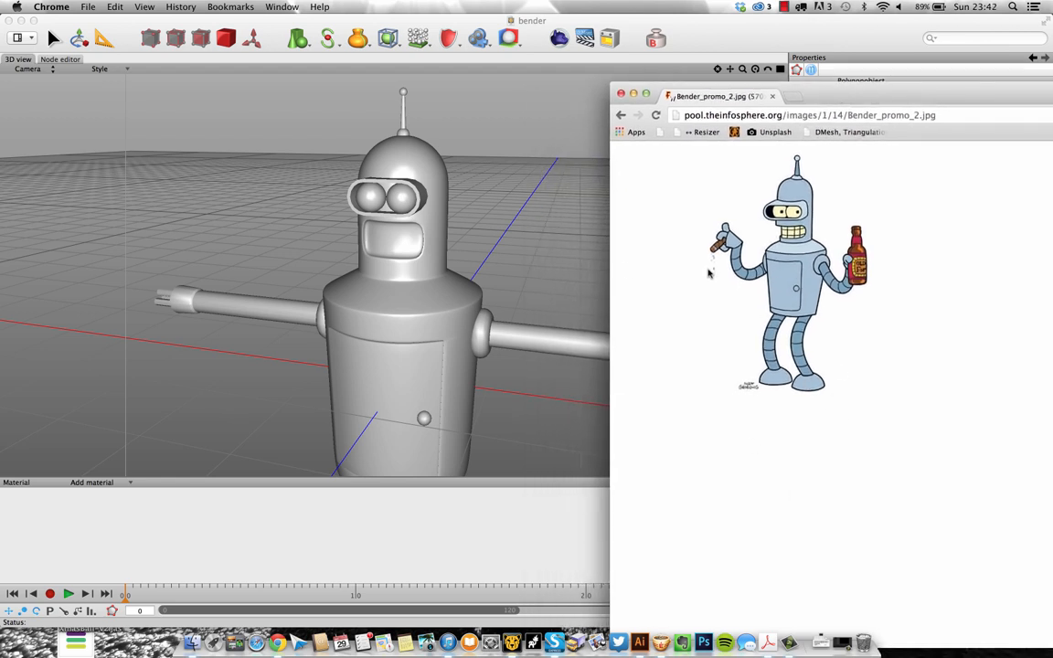
{"action": "left_click", "coordinate": [538, 158]}
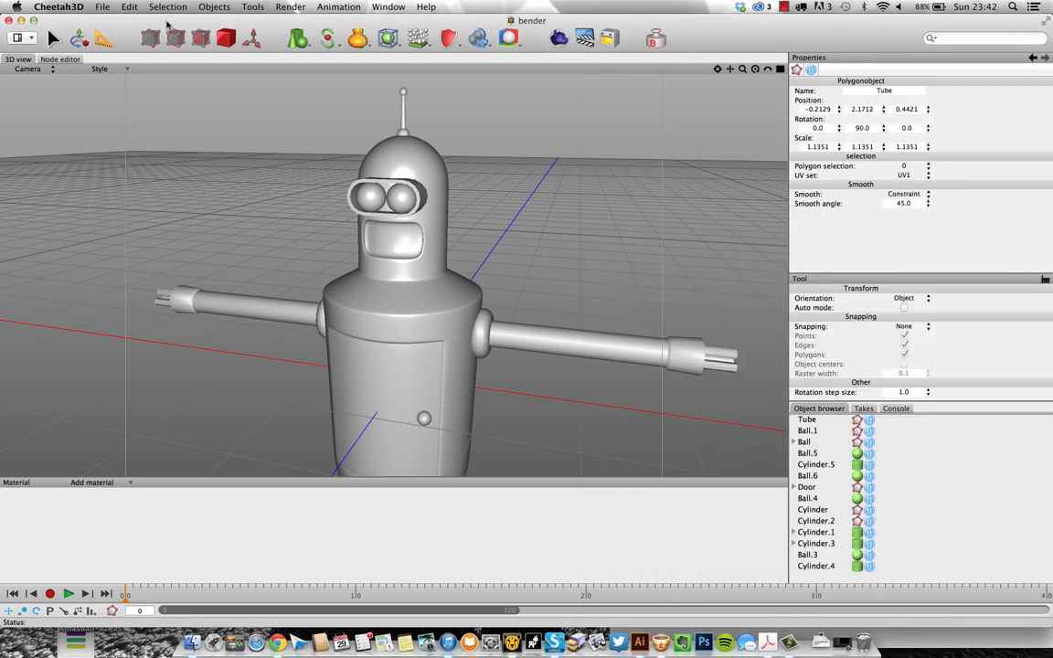
Create a new empty scene and minimise the bender document window
{"action": "left_click", "coordinate": [108, 5]}
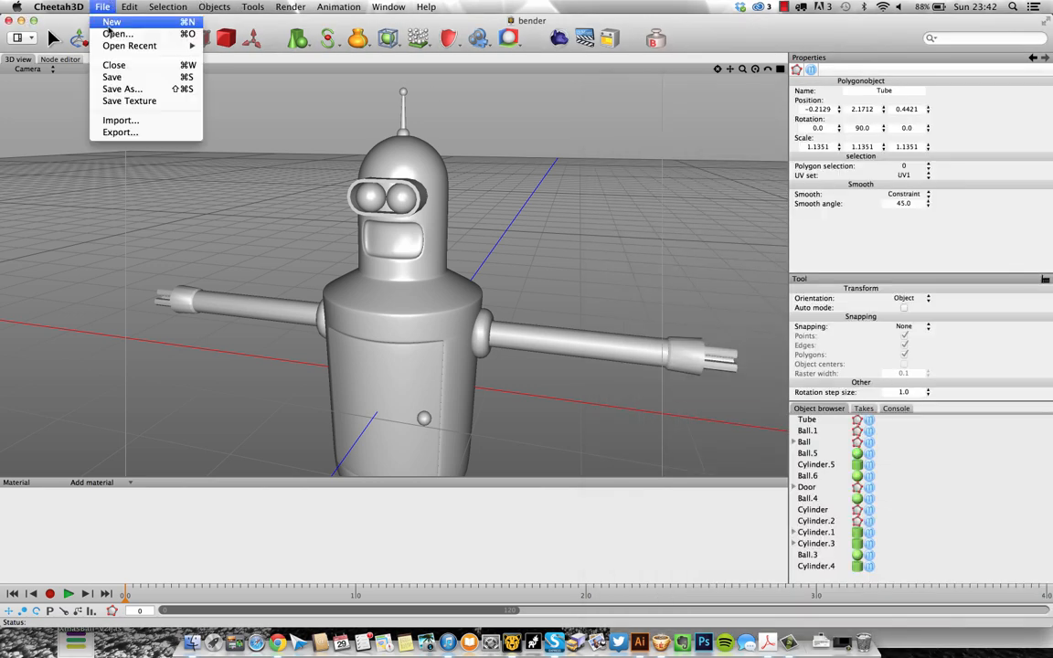
{"action": "left_click", "coordinate": [112, 21]}
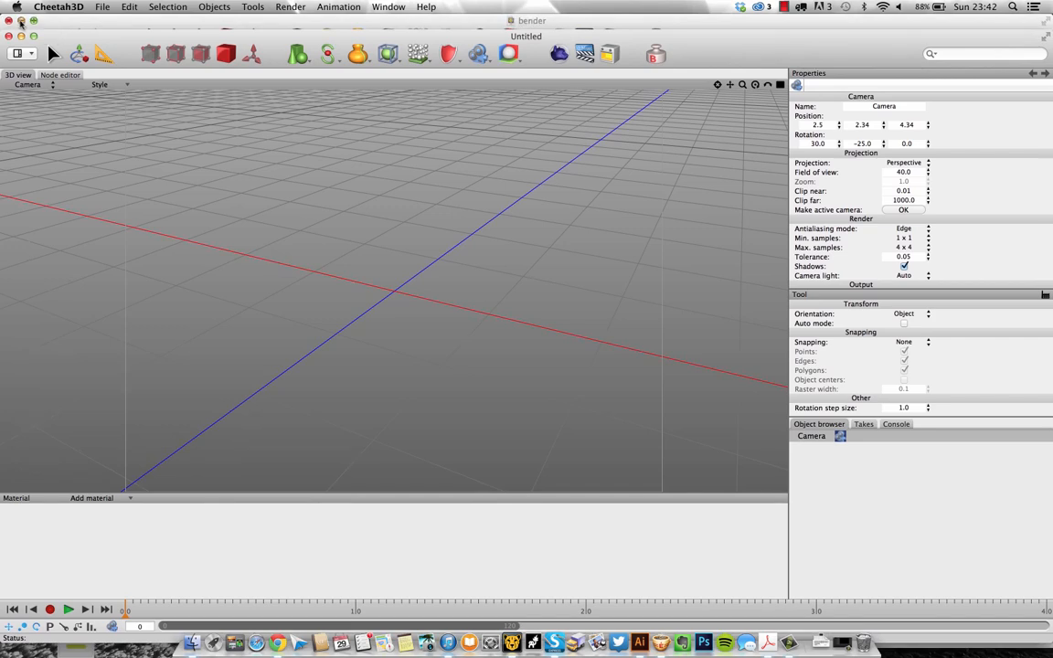
{"action": "left_click", "coordinate": [21, 20]}
{"action": "left_click_drag", "start_coordinate": [268, 37], "coordinate": [270, 27]}
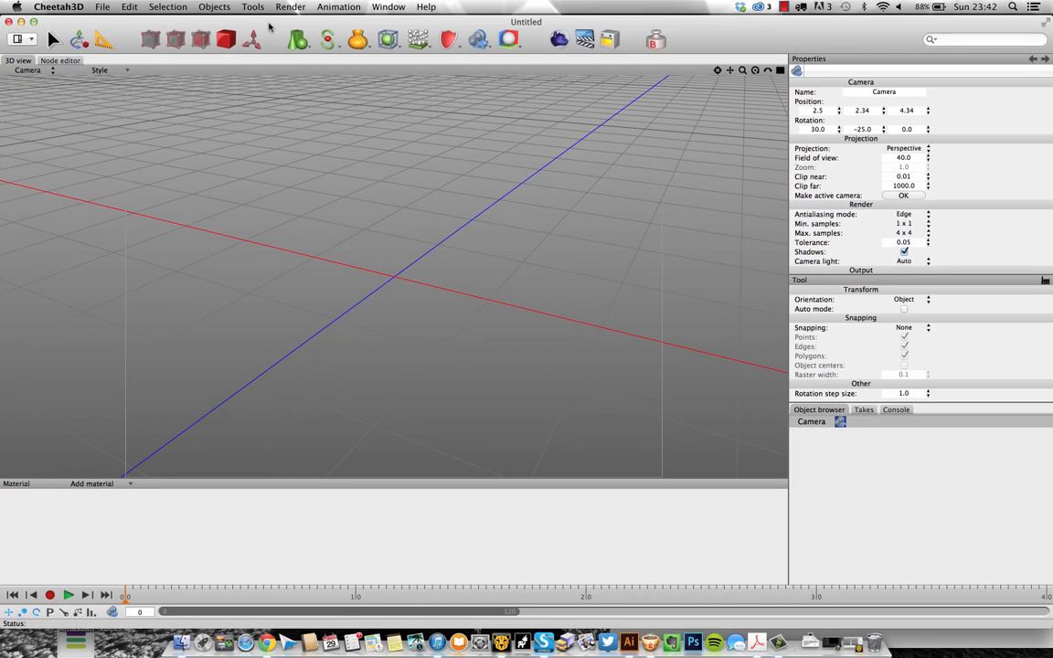
Check the head shape in the Chrome reference picture and add a Ball primitive to the empty scene
{"action": "left_click_drag", "start_coordinate": [439, 240], "coordinate": [468, 218], "text": "alt"}
{"action": "left_click", "coordinate": [297, 33]}
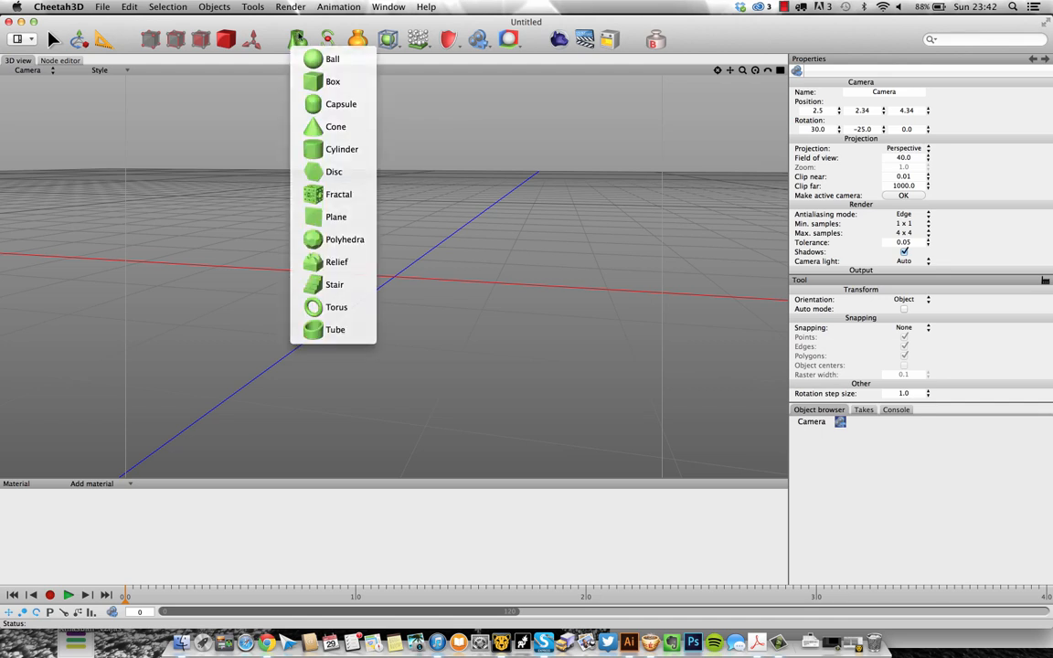
{"action": "left_click", "coordinate": [297, 34]}
{"action": "left_click", "coordinate": [266, 642]}
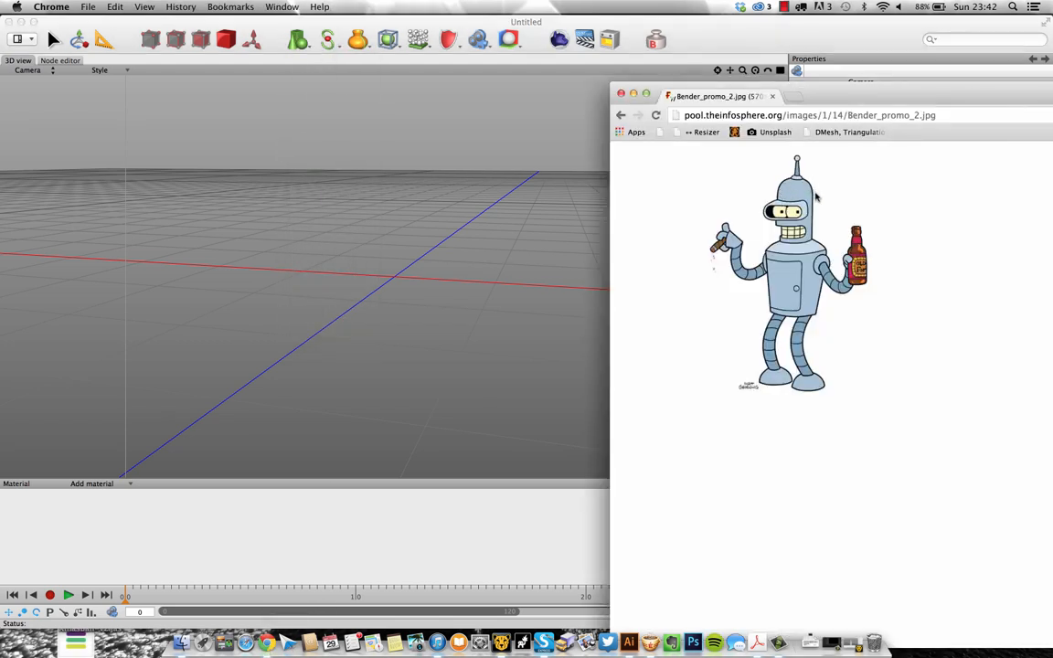
{"action": "left_click", "coordinate": [600, 167]}
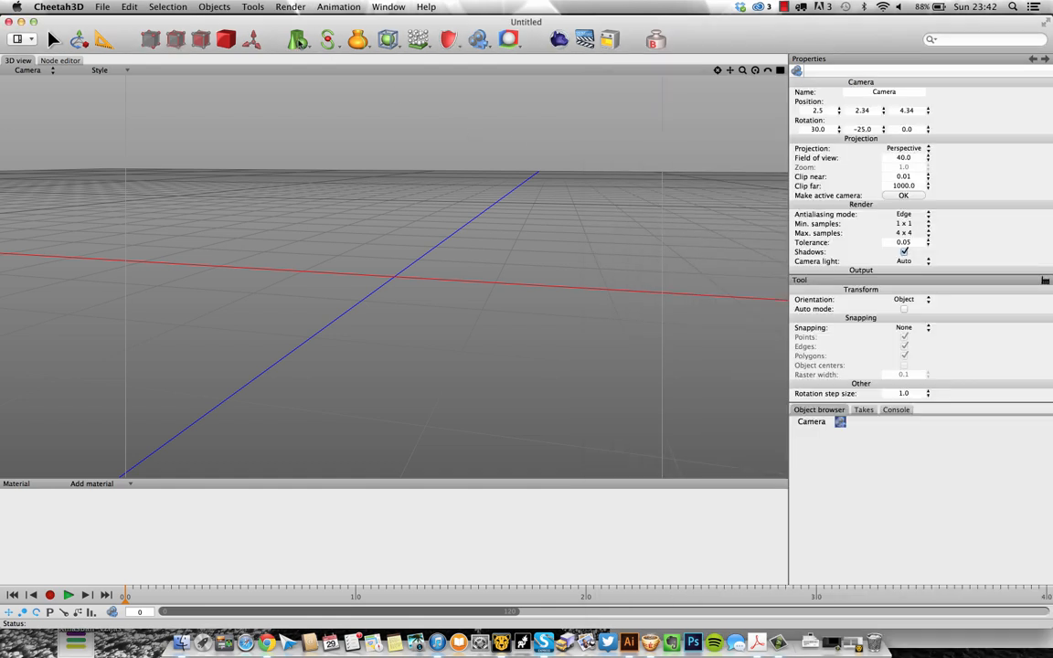
{"action": "left_click", "coordinate": [297, 39]}
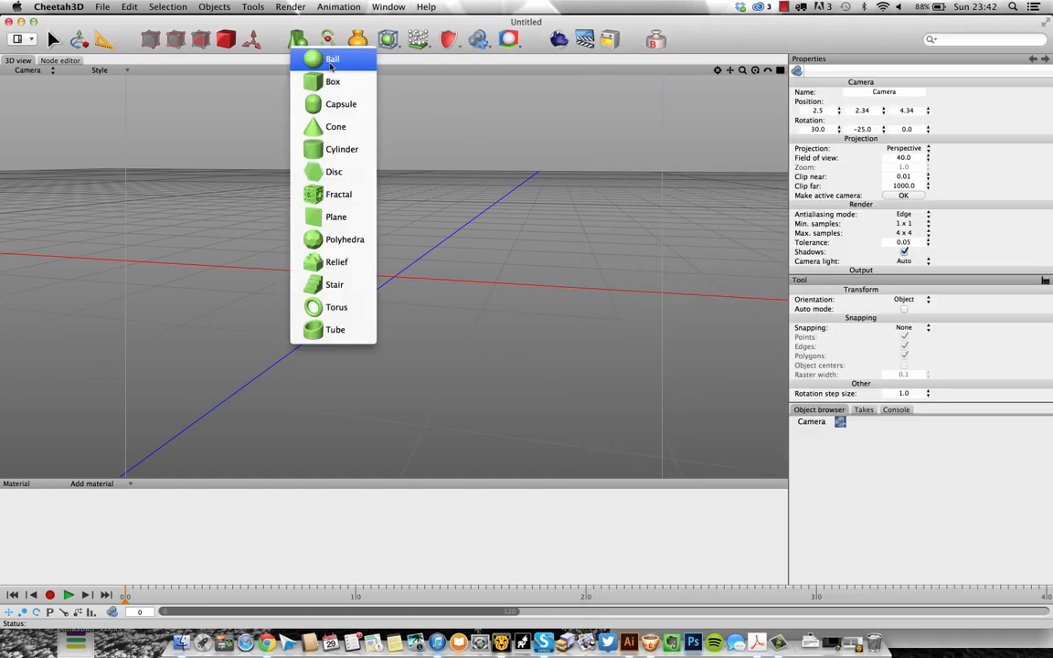
{"action": "left_click", "coordinate": [326, 64]}
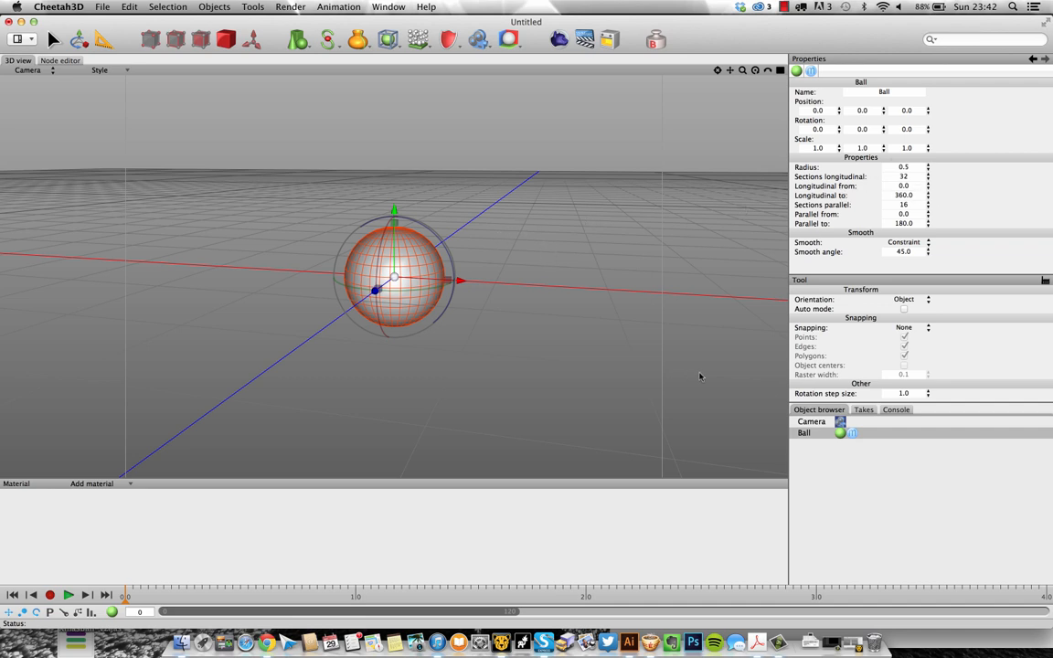
Make the ball an editable polygon object and show it from the front in polygon mode
{"action": "mouse_move", "coordinate": [573, 293]}
{"action": "left_mouse_down", "text": "alt"}
{"action": "mouse_move", "coordinate": [593, 284]}
{"action": "mouse_move", "coordinate": [567, 290]}
{"action": "left_mouse_up", "text": "alt"}
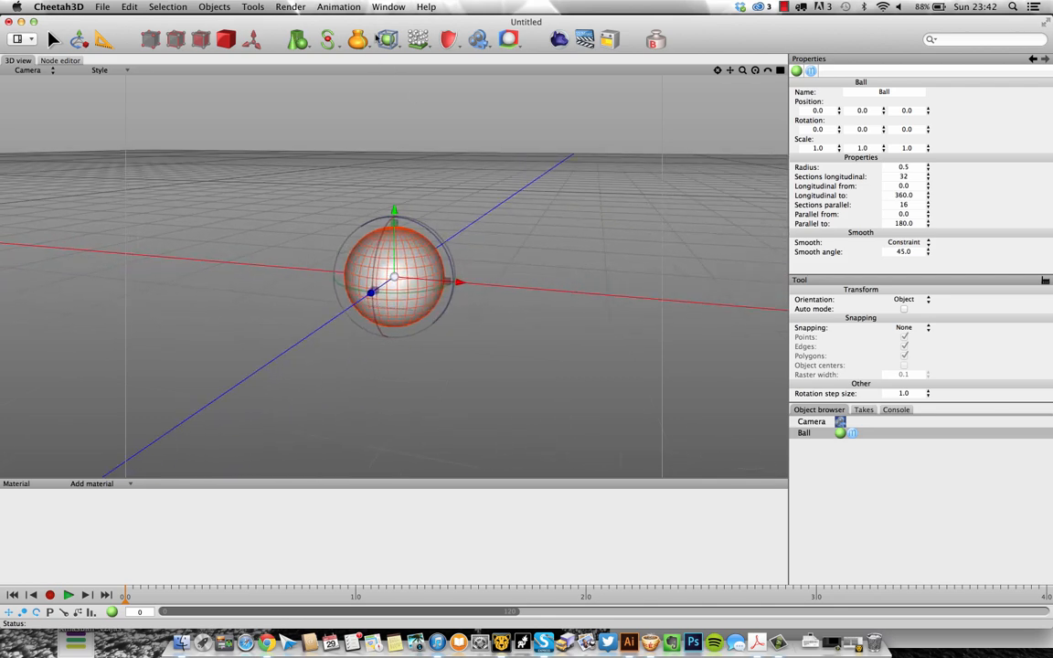
{"action": "left_click_drag", "start_coordinate": [324, 82], "coordinate": [525, 348], "text": "alt"}
{"action": "right_click_drag", "start_coordinate": [485, 324], "coordinate": [566, 329], "text": "alt"}
{"action": "left_click_drag", "start_coordinate": [566, 329], "coordinate": [589, 349], "text": "alt"}
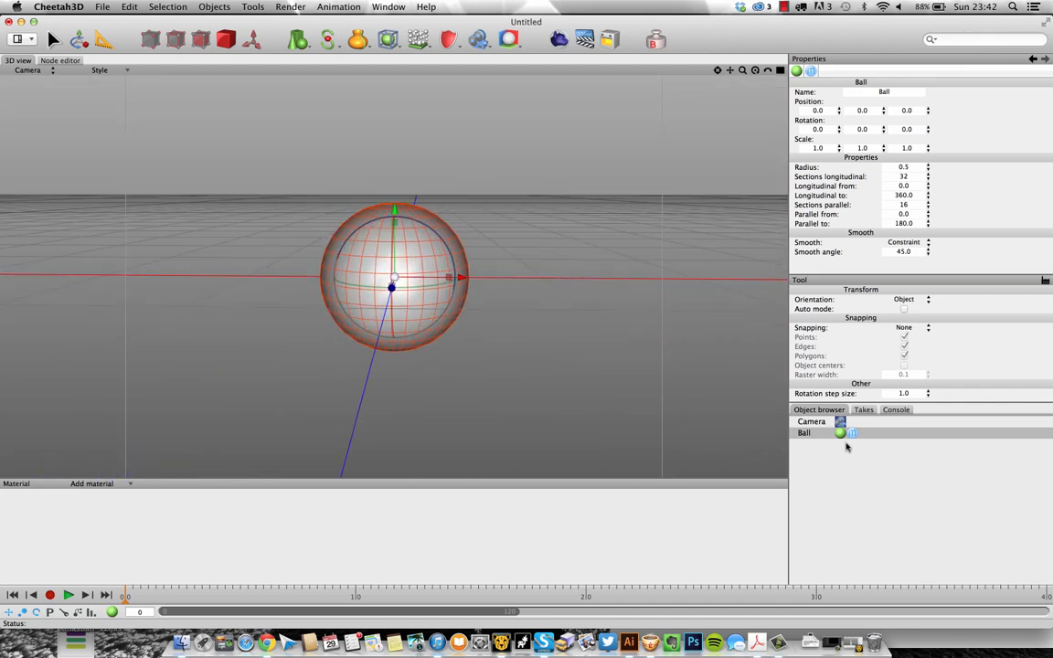
{"action": "double_click", "coordinate": [840, 433]}
{"action": "left_click_drag", "start_coordinate": [510, 322], "coordinate": [534, 328], "text": "alt"}
{"action": "key", "text": "F2"}
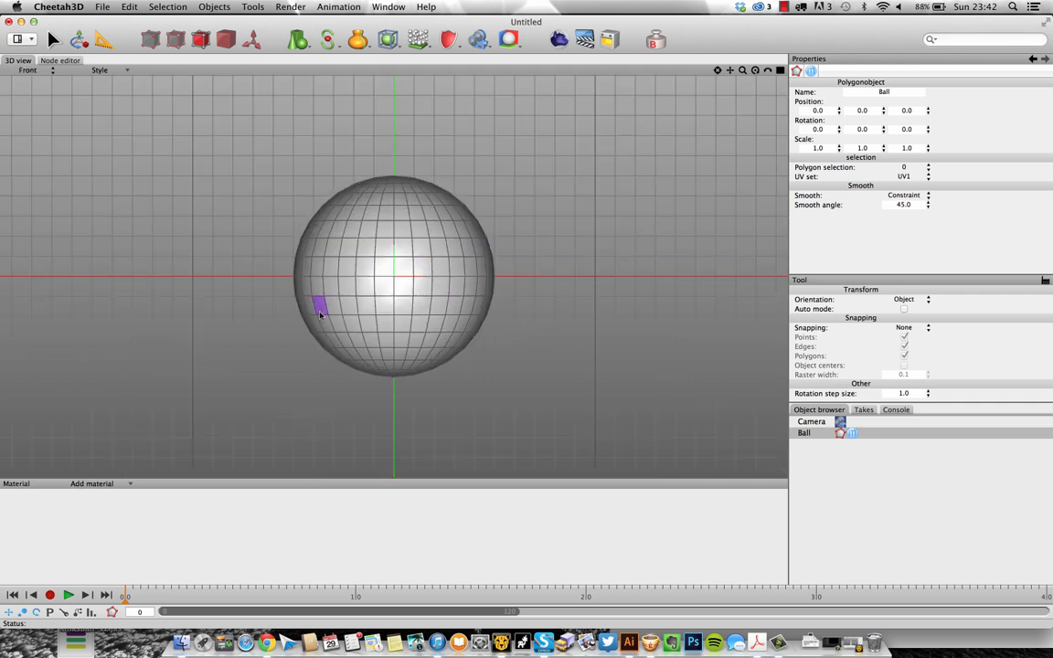
Area-select all polygons in the lower half of the ball and delete them, leaving a dome
{"action": "left_click", "coordinate": [28, 70]}
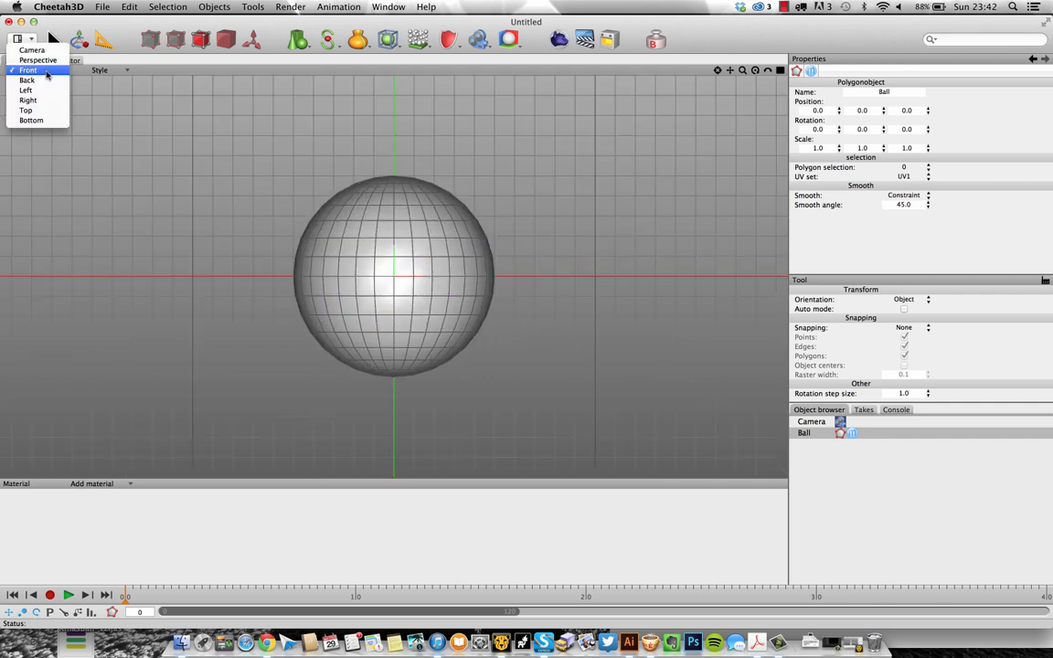
{"action": "left_click", "coordinate": [228, 218]}
{"action": "right_click", "coordinate": [236, 281]}
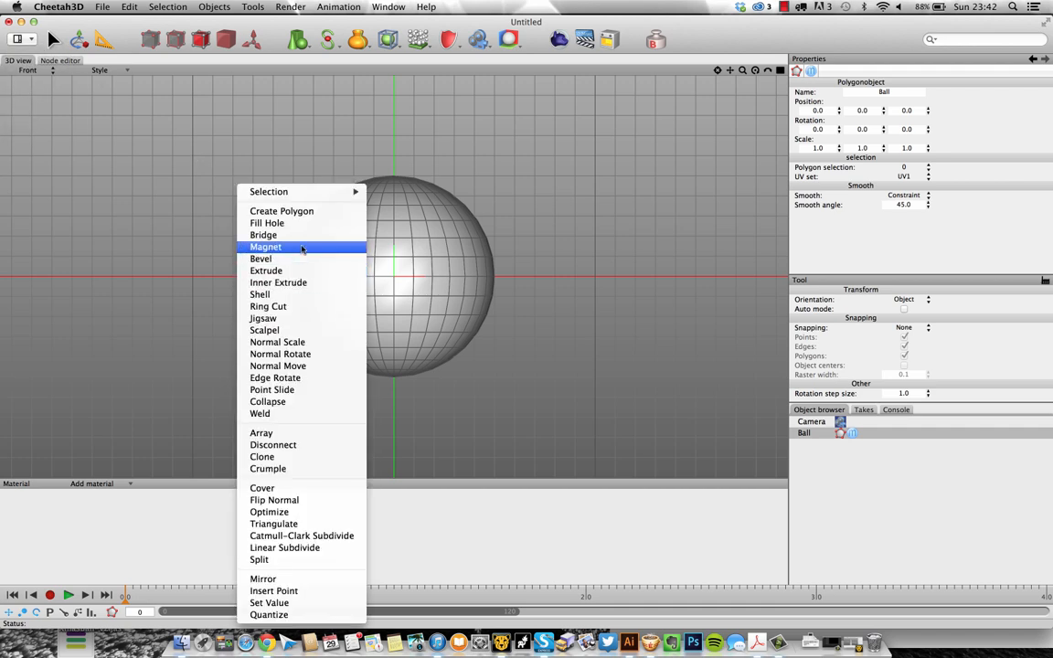
{"action": "mouse_move", "coordinate": [317, 193]}
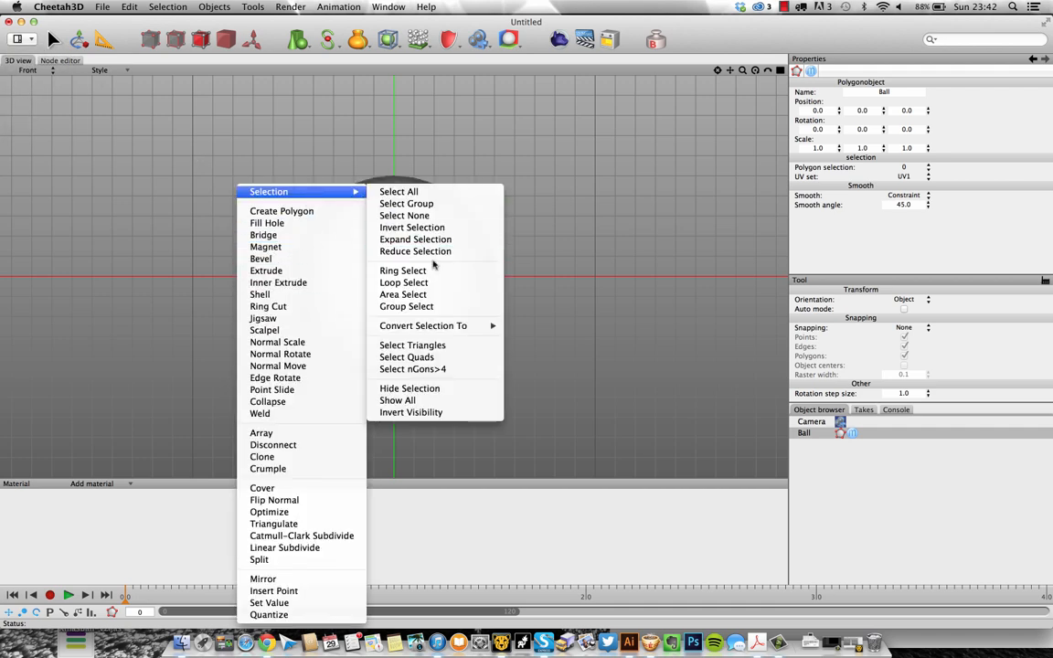
{"action": "left_click", "coordinate": [439, 294]}
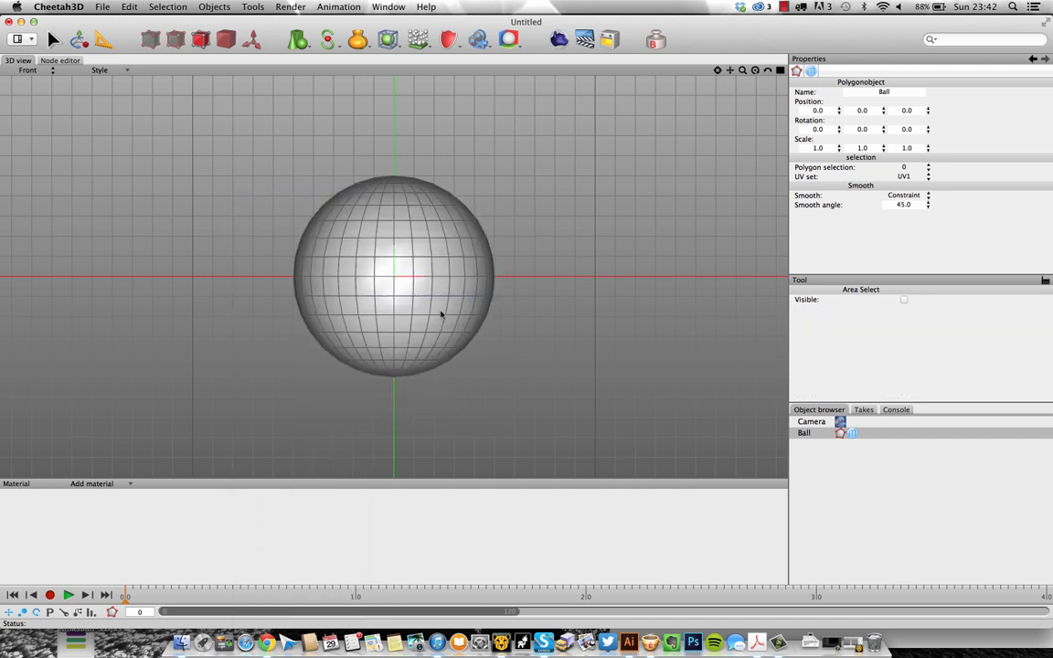
{"action": "left_click_drag", "start_coordinate": [254, 278], "coordinate": [562, 430]}
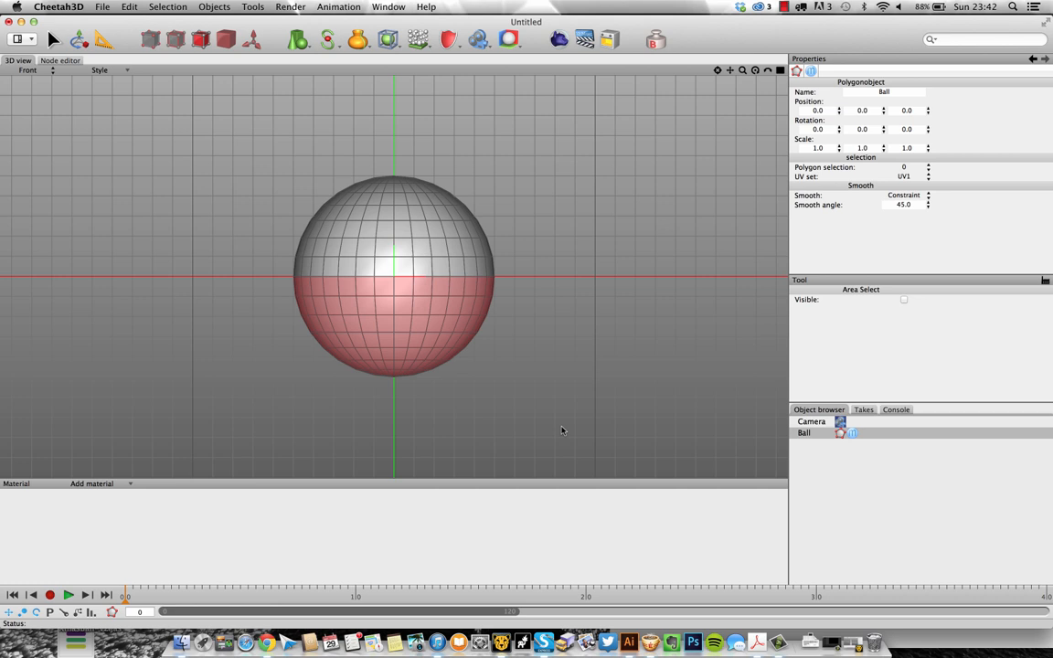
{"action": "key", "text": "BackSpace"}
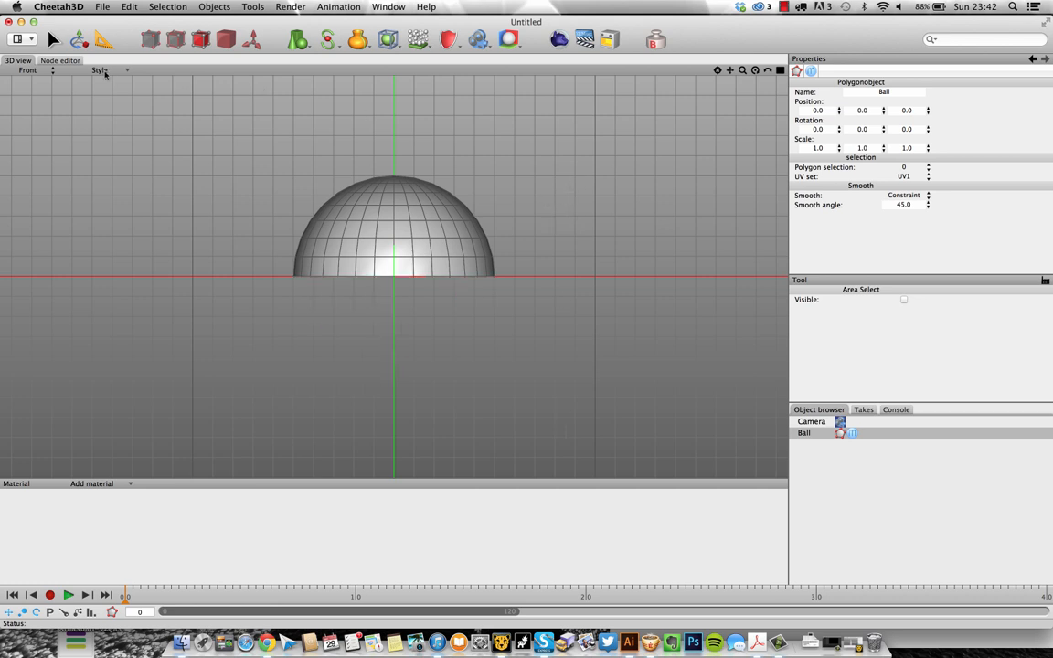
Select the dome's open bottom edge loop with Loop Select in edge mode, working in the Perspective view
{"action": "left_click", "coordinate": [51, 70]}
{"action": "left_click", "coordinate": [58, 50]}
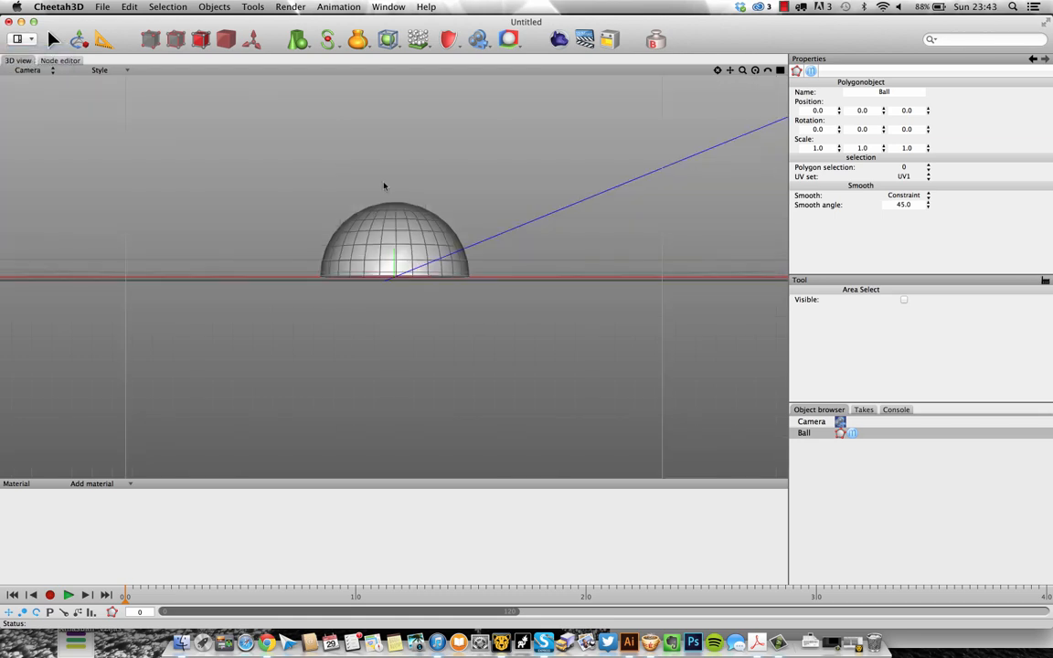
{"action": "key", "text": "F2"}
{"action": "left_click_drag", "start_coordinate": [526, 183], "coordinate": [540, 209], "text": "alt"}
{"action": "scroll", "coordinate": [526, 196], "scroll_direction": "up", "scroll_amount": 3}
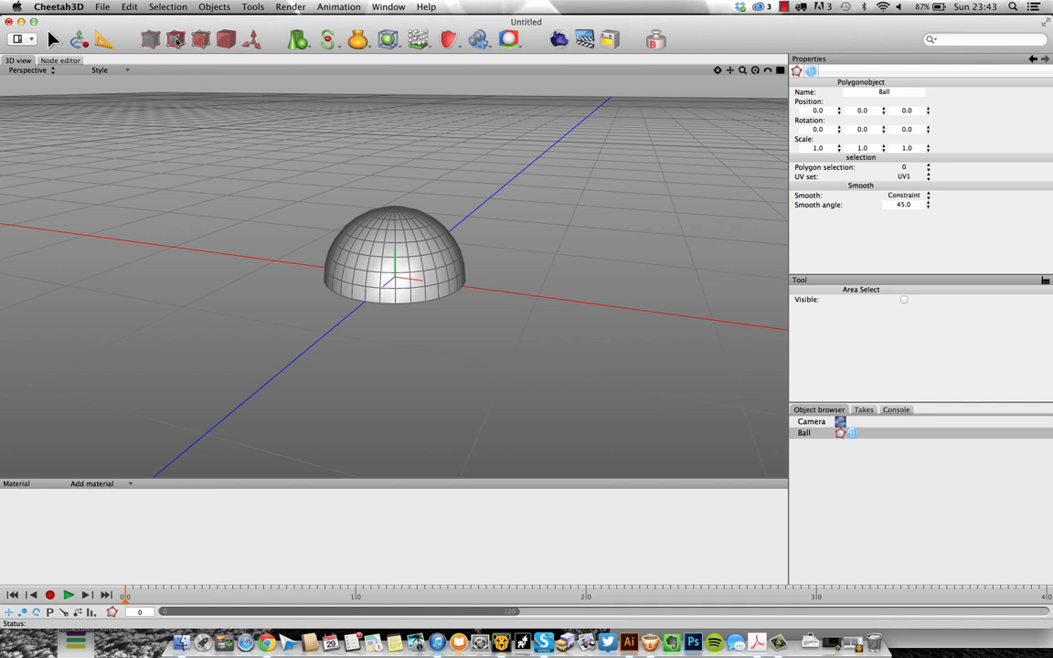
{"action": "key", "text": "l"}
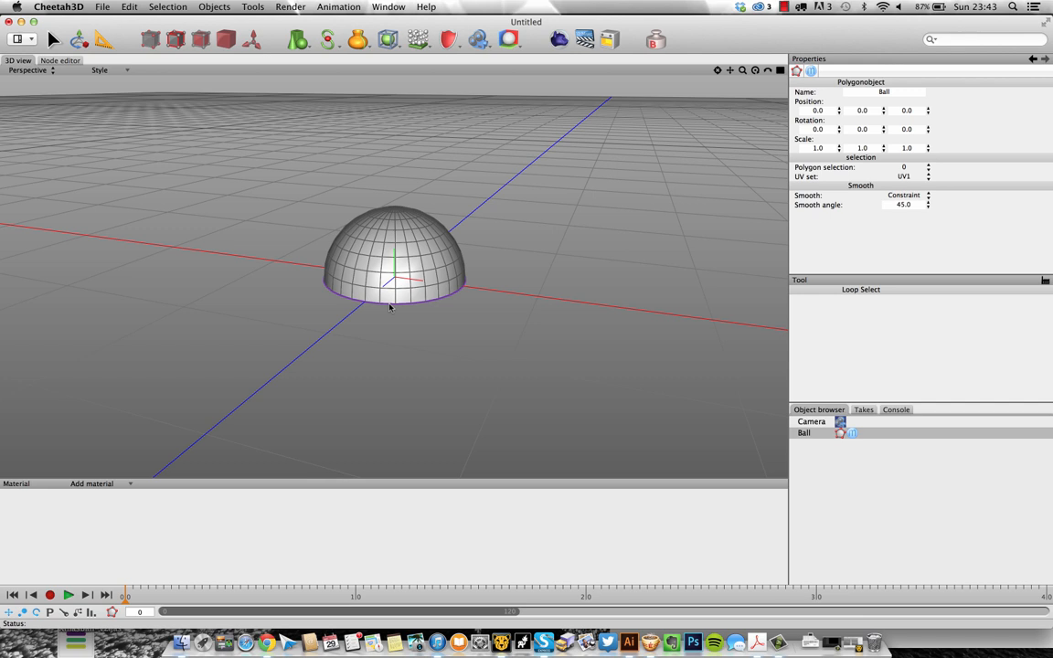
{"action": "left_click", "coordinate": [390, 307]}
{"action": "right_click", "coordinate": [393, 336]}
{"action": "mouse_move", "coordinate": [434, 338]}
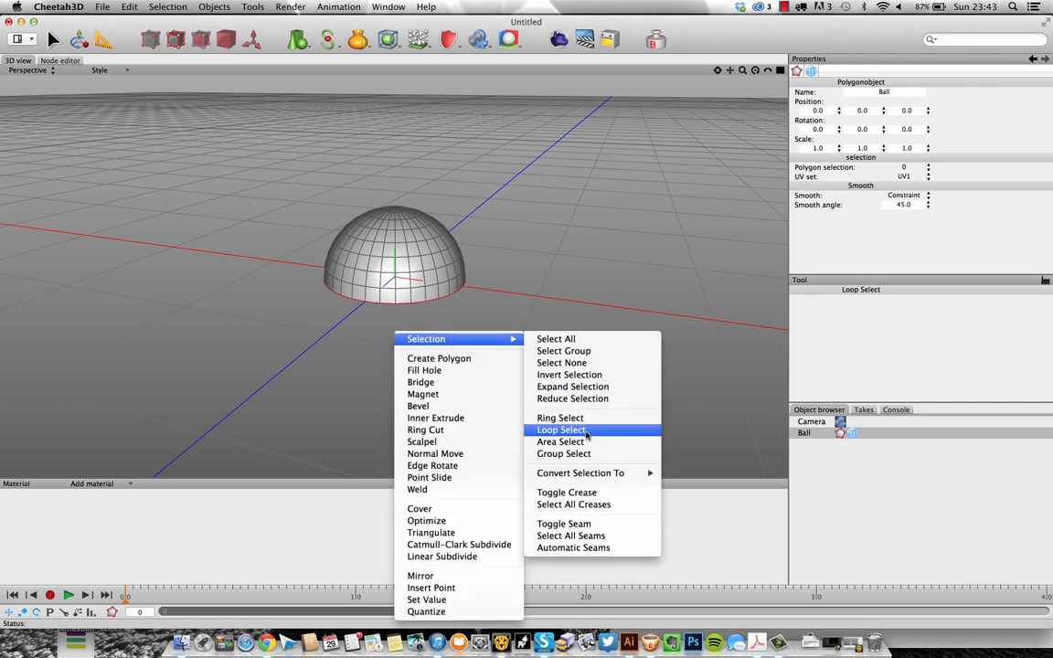
{"action": "left_click", "coordinate": [550, 265]}
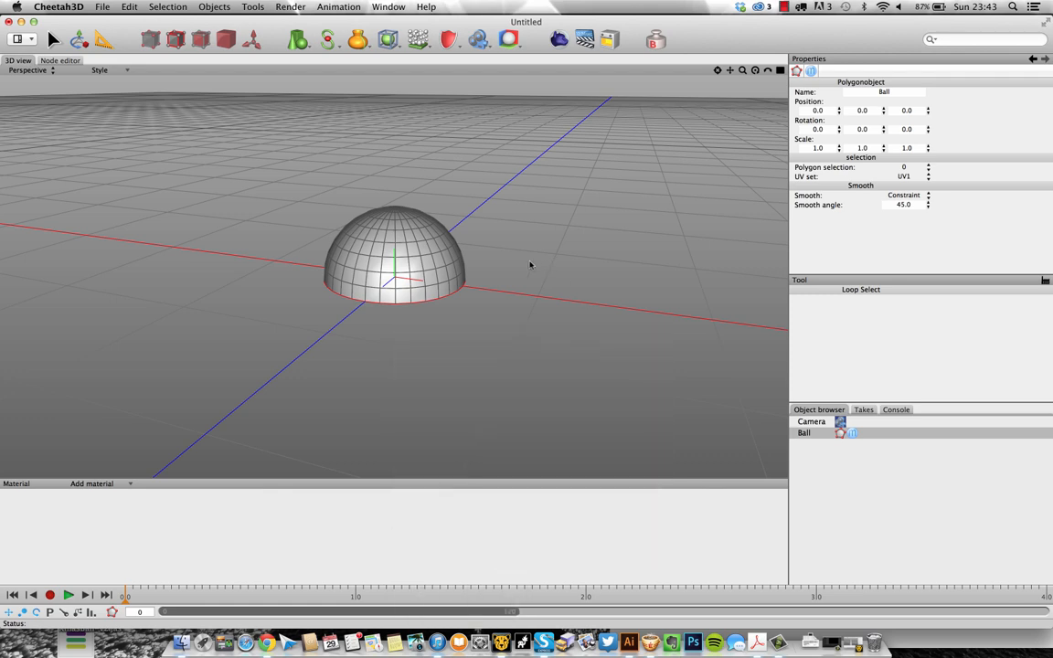
Extrude the bottom edge loop straight down to form the head's cylindrical side, adjusting its length in the front view
{"action": "left_click_drag", "start_coordinate": [502, 257], "coordinate": [541, 204], "text": "alt"}
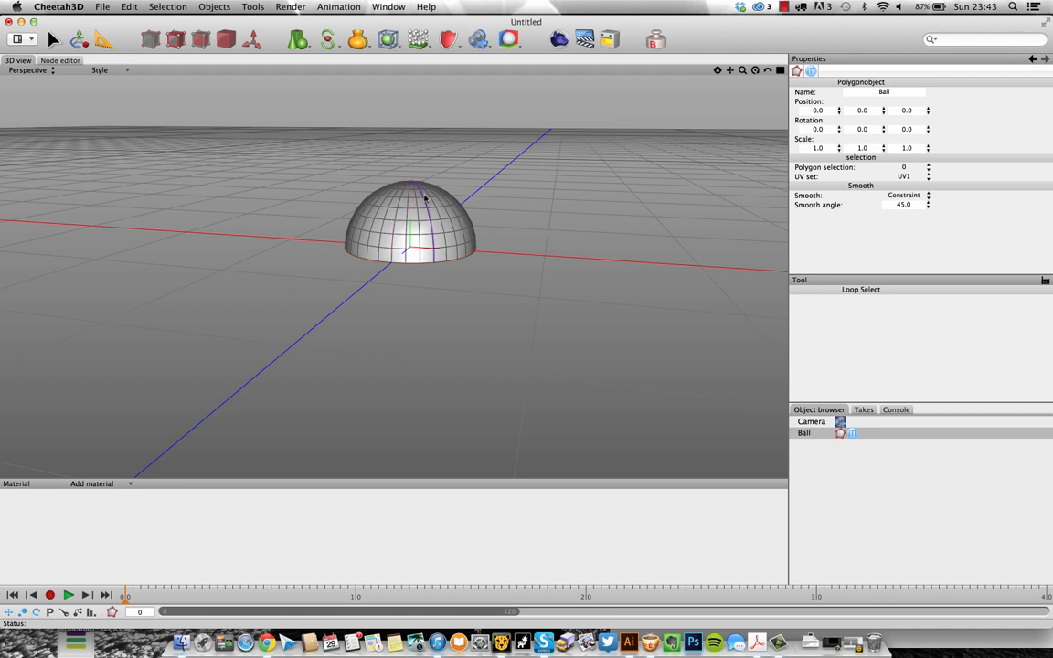
{"action": "key", "text": "w"}
{"action": "left_click_drag", "start_coordinate": [411, 181], "coordinate": [413, 295]}
{"action": "key", "text": "F2"}
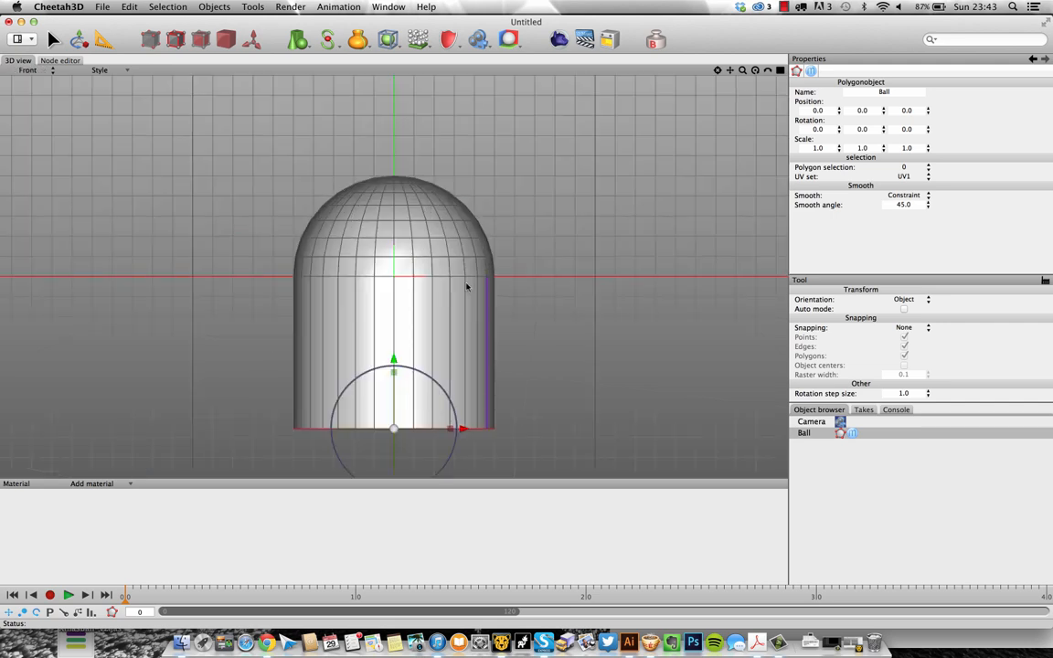
{"action": "scroll", "coordinate": [484, 296], "scroll_direction": "down", "scroll_amount": 3}
{"action": "scroll", "coordinate": [482, 296], "scroll_direction": "down", "scroll_amount": 2}
{"action": "middle_click_drag", "start_coordinate": [512, 292], "coordinate": [521, 242]}
{"action": "left_click_drag", "start_coordinate": [405, 251], "coordinate": [404, 268]}
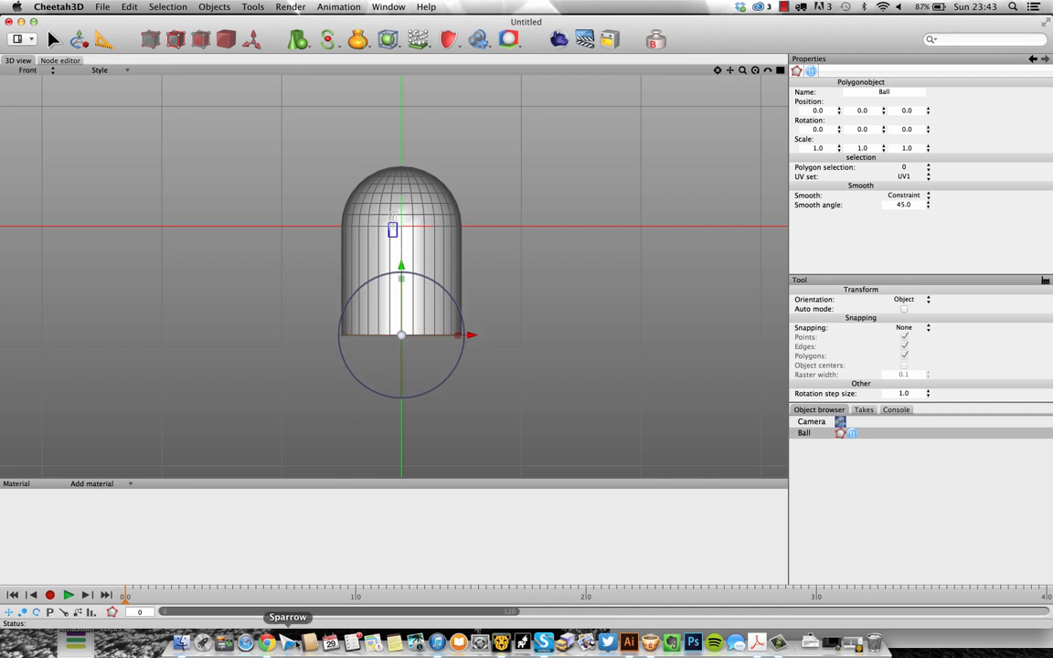
Compare the head's proportions with the Chrome reference picture and move the bottom edge loop further down
{"action": "left_click", "coordinate": [265, 642]}
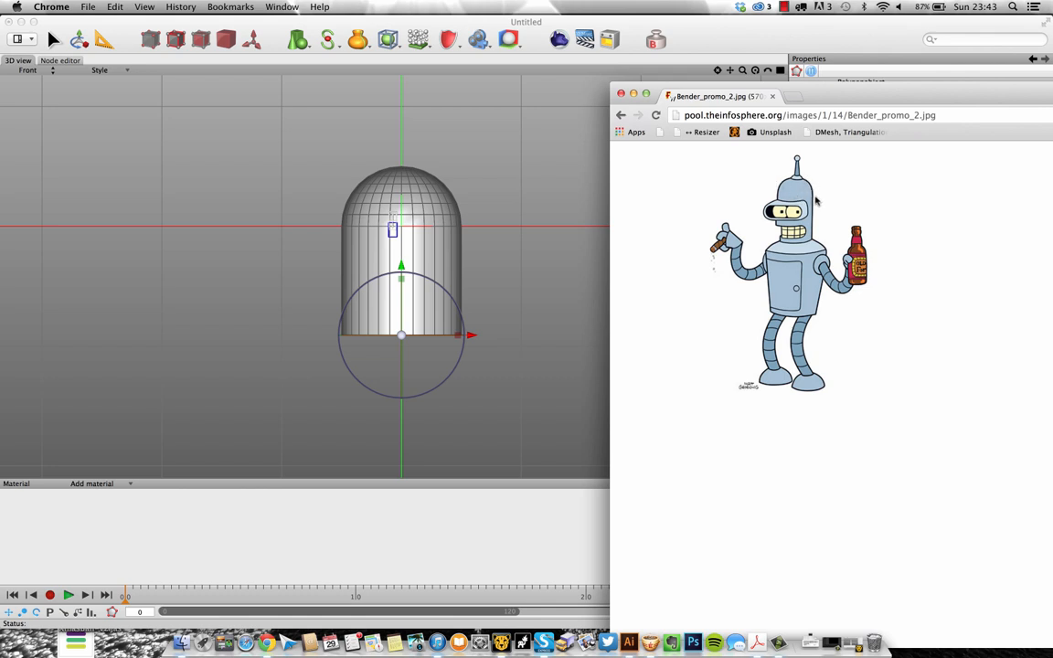
{"action": "left_click", "coordinate": [546, 20]}
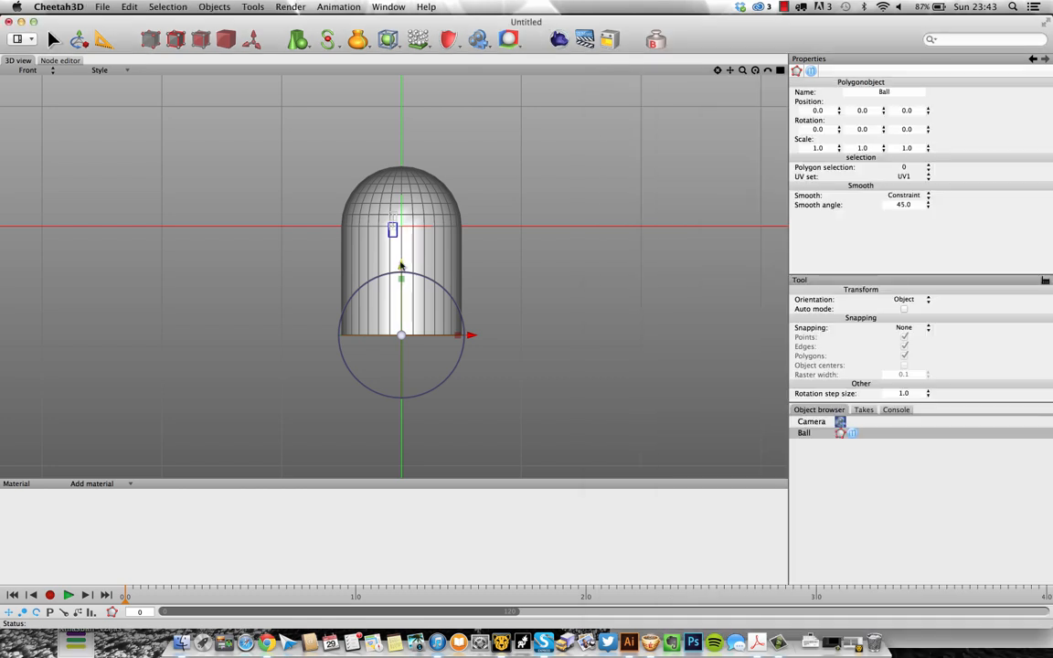
{"action": "left_click_drag", "start_coordinate": [400, 267], "coordinate": [400, 302]}
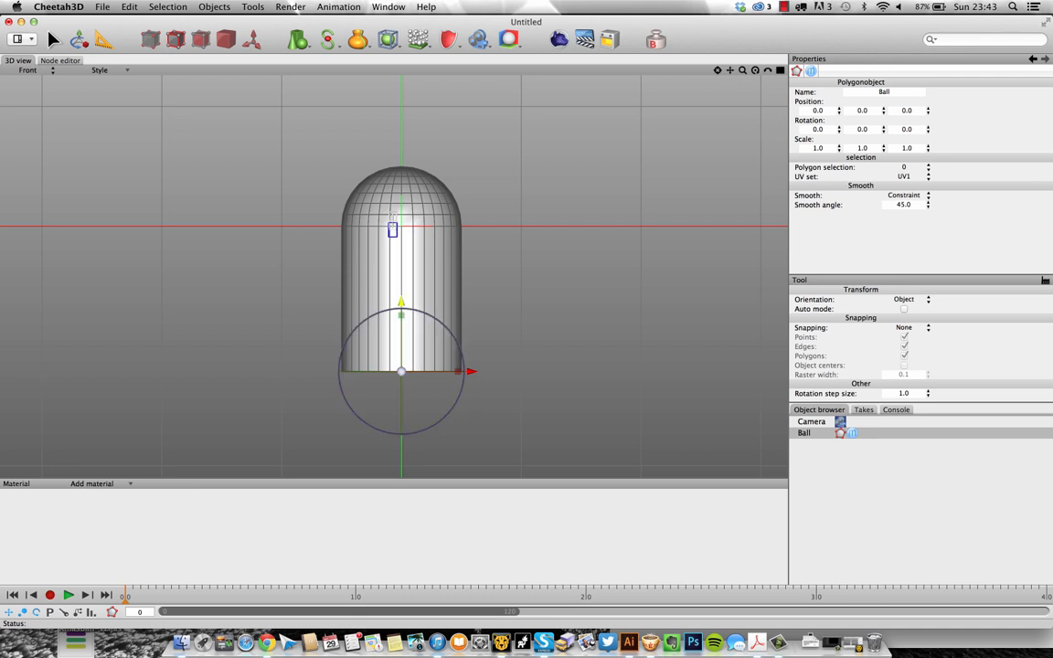
Extrude the head's bottom edge loop downward and scale it outward into flared shoulders, consulting the Bender reference picture in Chrome
{"action": "left_click_drag", "start_coordinate": [401, 303], "coordinate": [372, 462]}
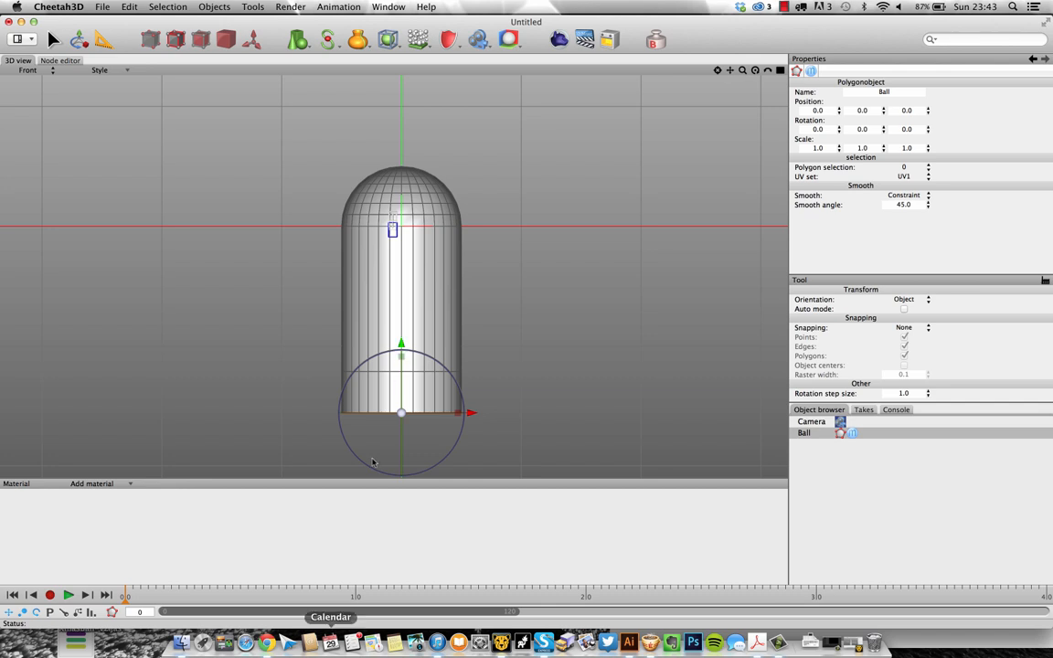
{"action": "left_click", "coordinate": [266, 642]}
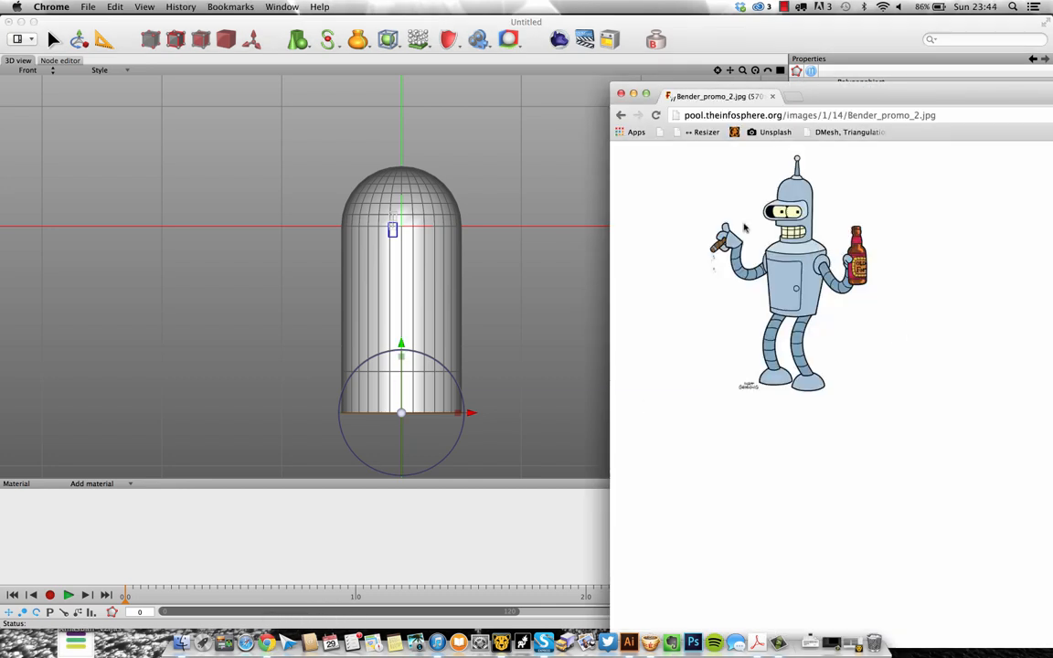
{"action": "left_click", "coordinate": [538, 31]}
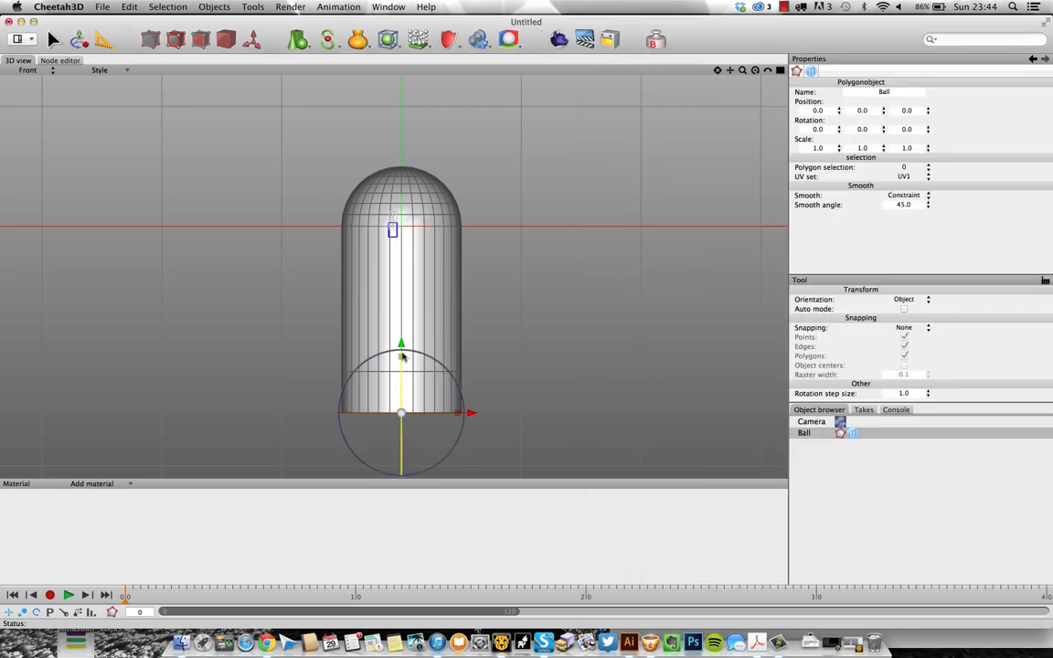
{"action": "left_click_drag", "start_coordinate": [401, 413], "coordinate": [573, 424]}
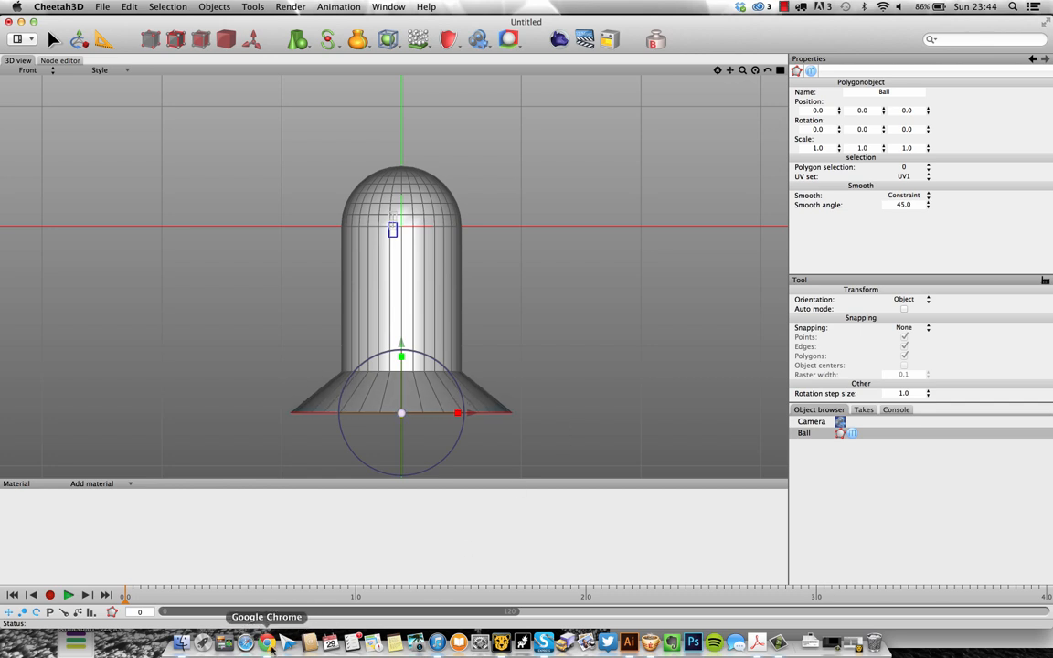
Compare the shoulders with the Chrome reference picture, and widen the shoulder edge loop slightly and raise it for a flatter slope
{"action": "left_click", "coordinate": [266, 643]}
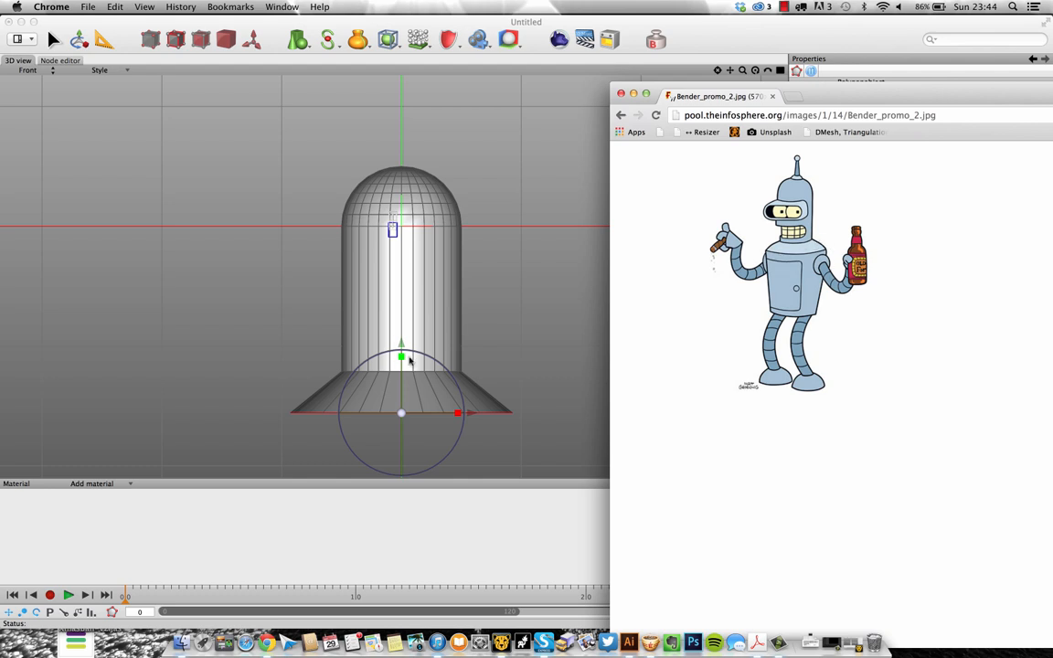
{"action": "left_click", "coordinate": [476, 29]}
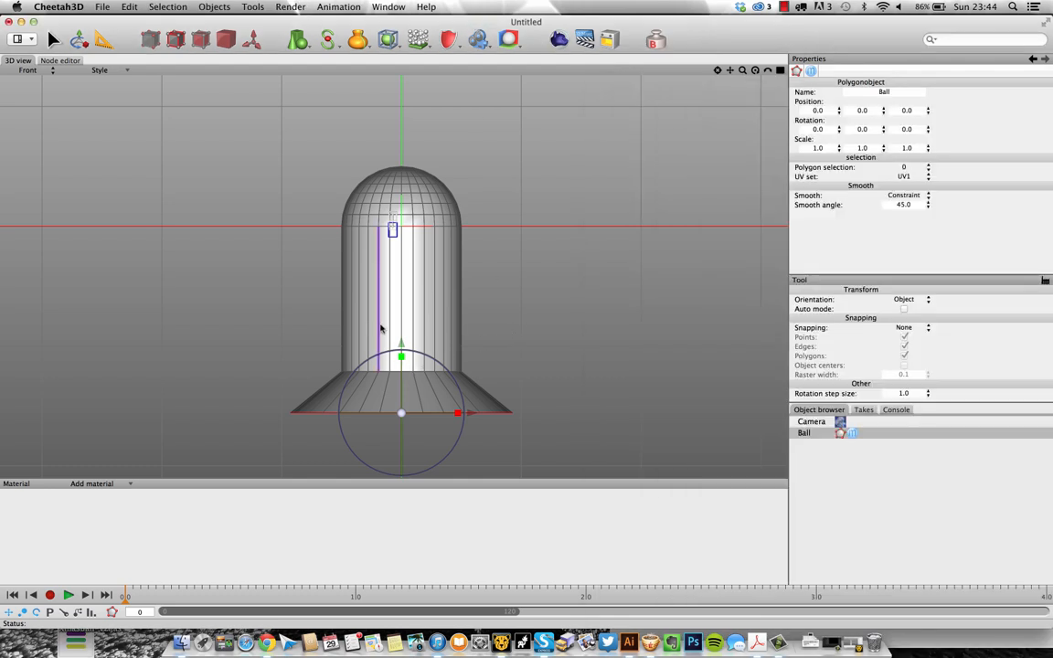
{"action": "left_click_drag", "start_coordinate": [402, 413], "coordinate": [408, 413]}
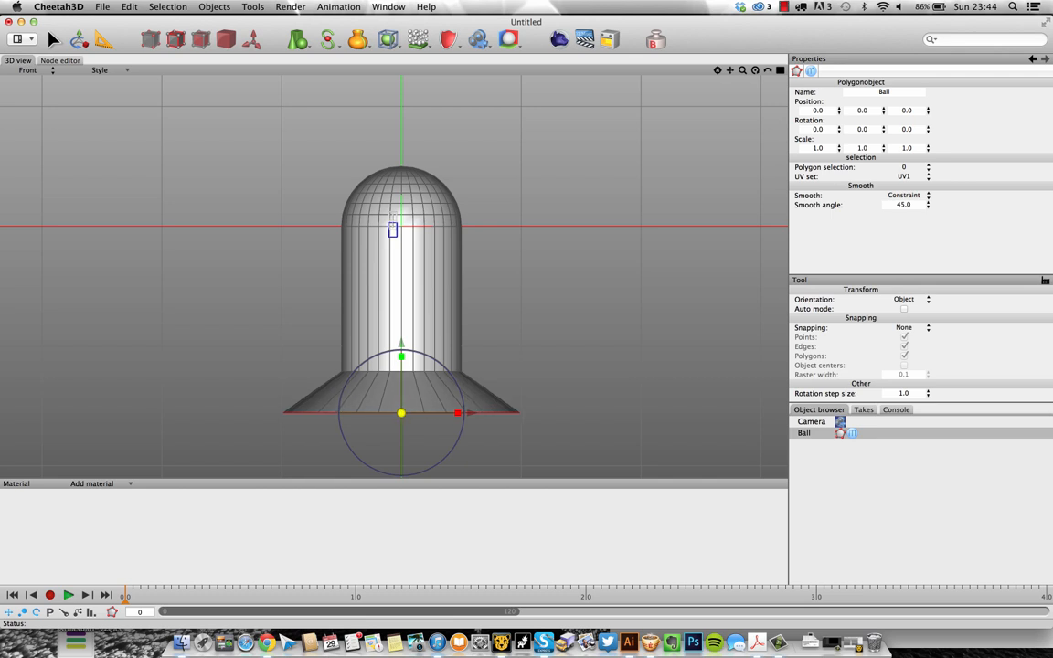
{"action": "left_click_drag", "start_coordinate": [402, 345], "coordinate": [402, 334]}
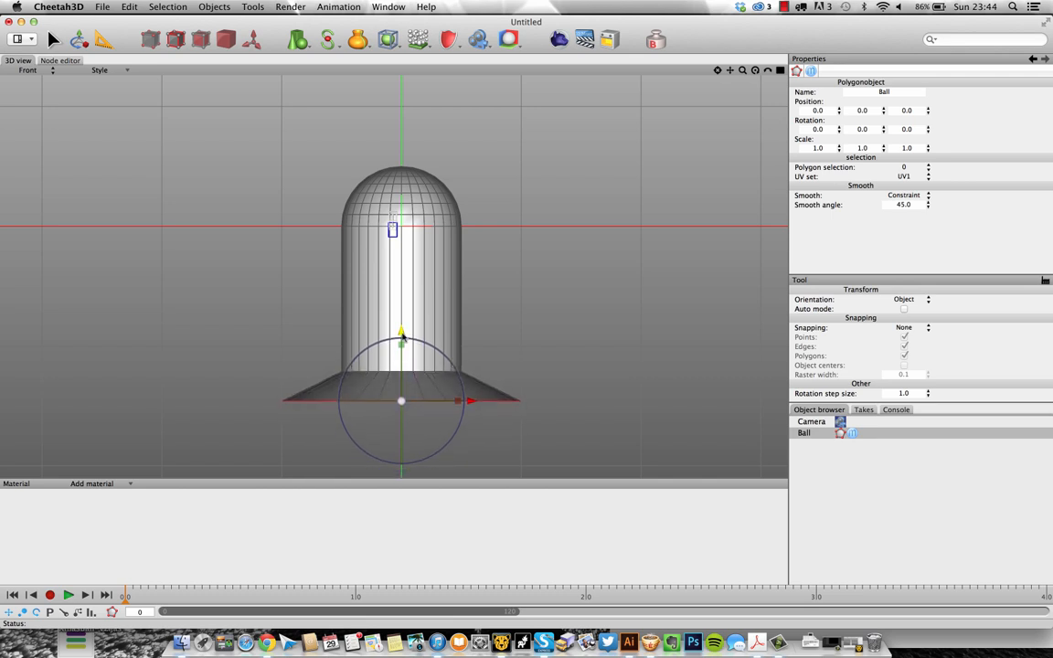
Extrude the shoulder edge loop straight down to form the torso, lengthening it to match the reference picture in Chrome
{"action": "scroll", "coordinate": [480, 324], "scroll_direction": "down", "scroll_amount": 4}
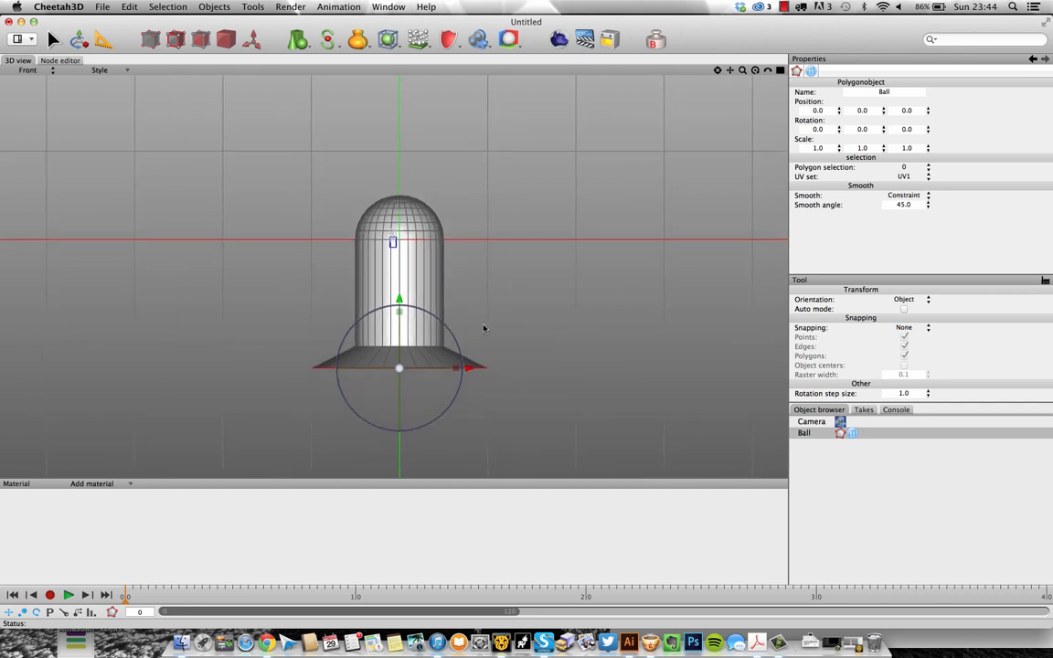
{"action": "middle_click_drag", "start_coordinate": [483, 328], "coordinate": [488, 215]}
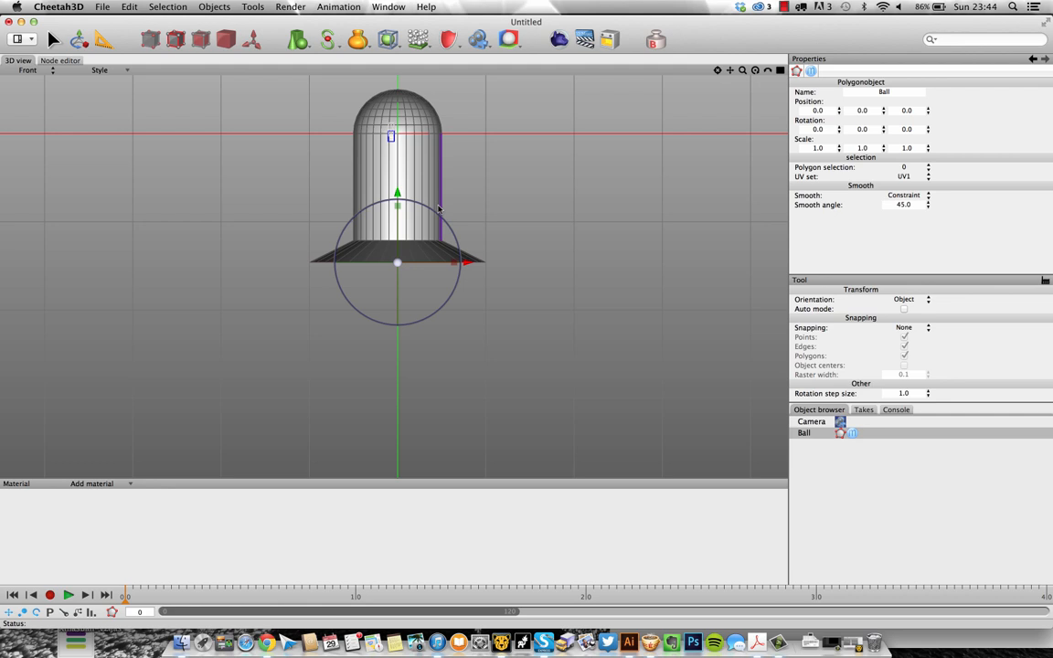
{"action": "left_click_drag", "start_coordinate": [396, 193], "coordinate": [418, 351]}
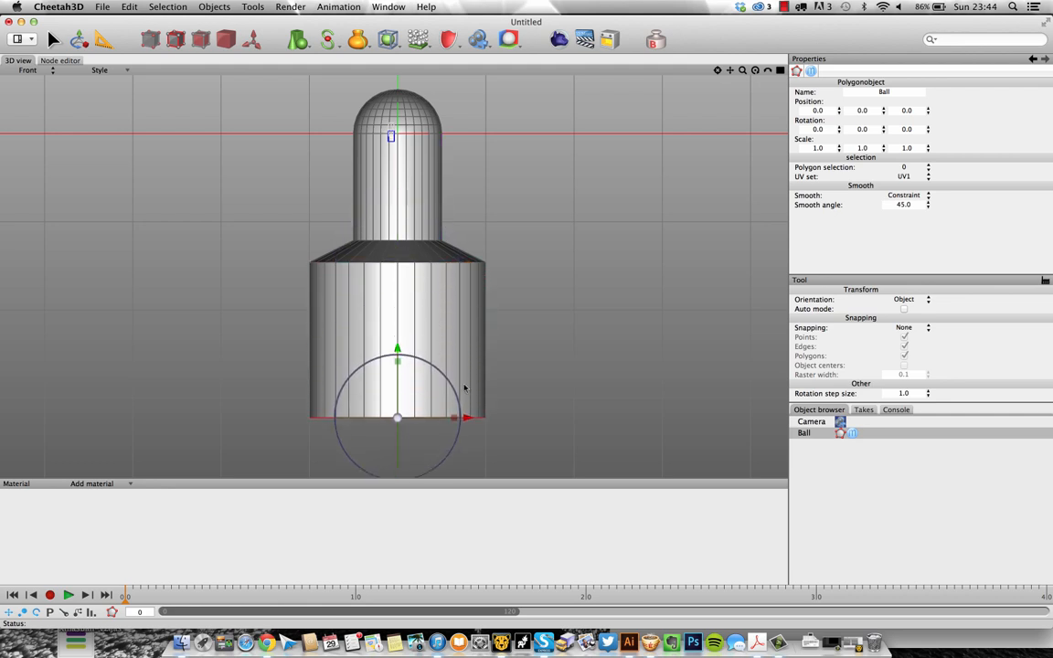
{"action": "left_click", "coordinate": [266, 643]}
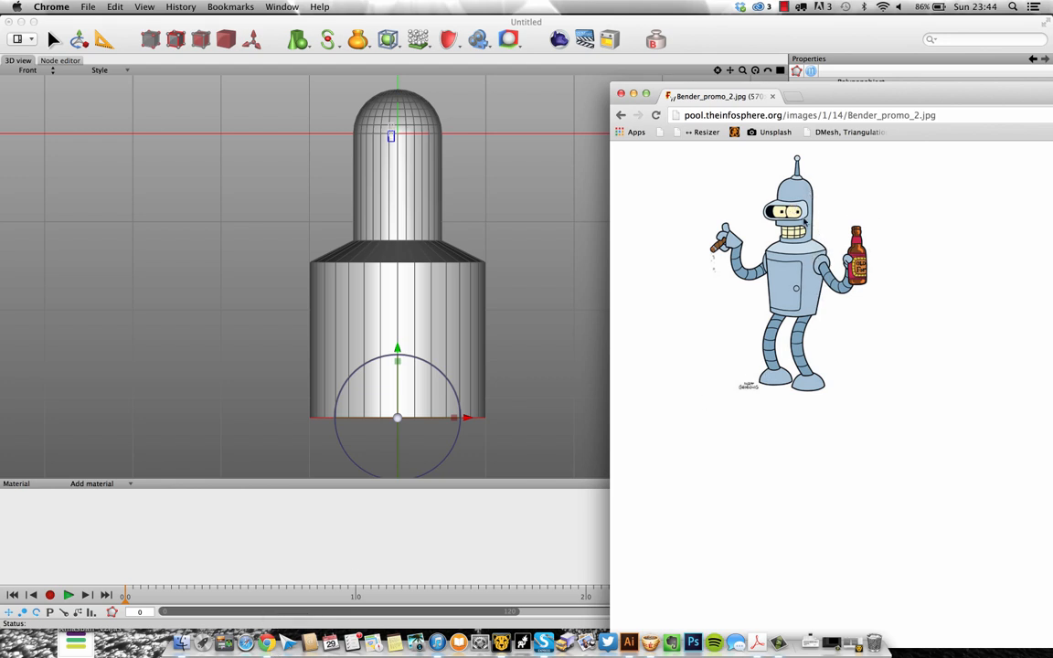
{"action": "left_click", "coordinate": [584, 25]}
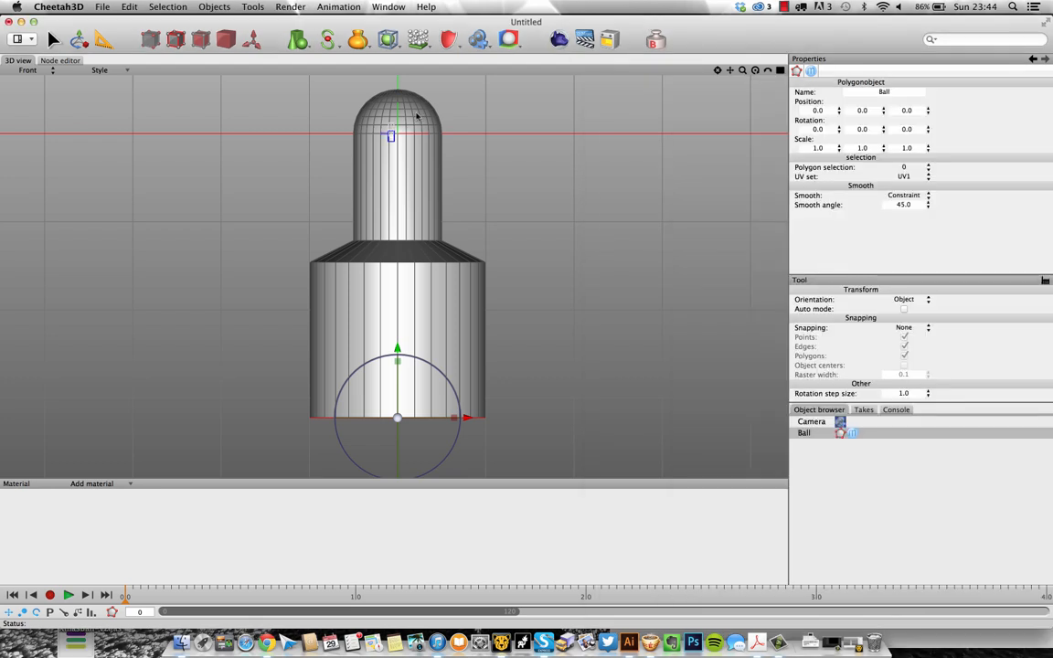
{"action": "left_click_drag", "start_coordinate": [399, 350], "coordinate": [399, 363]}
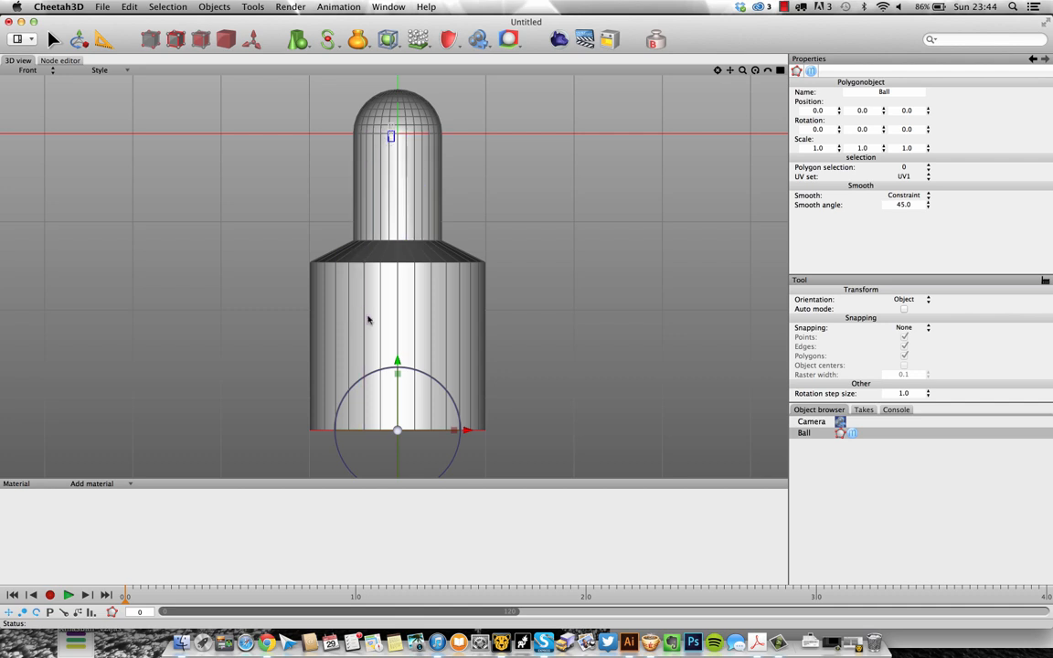
{"action": "left_click_drag", "start_coordinate": [402, 369], "coordinate": [402, 379]}
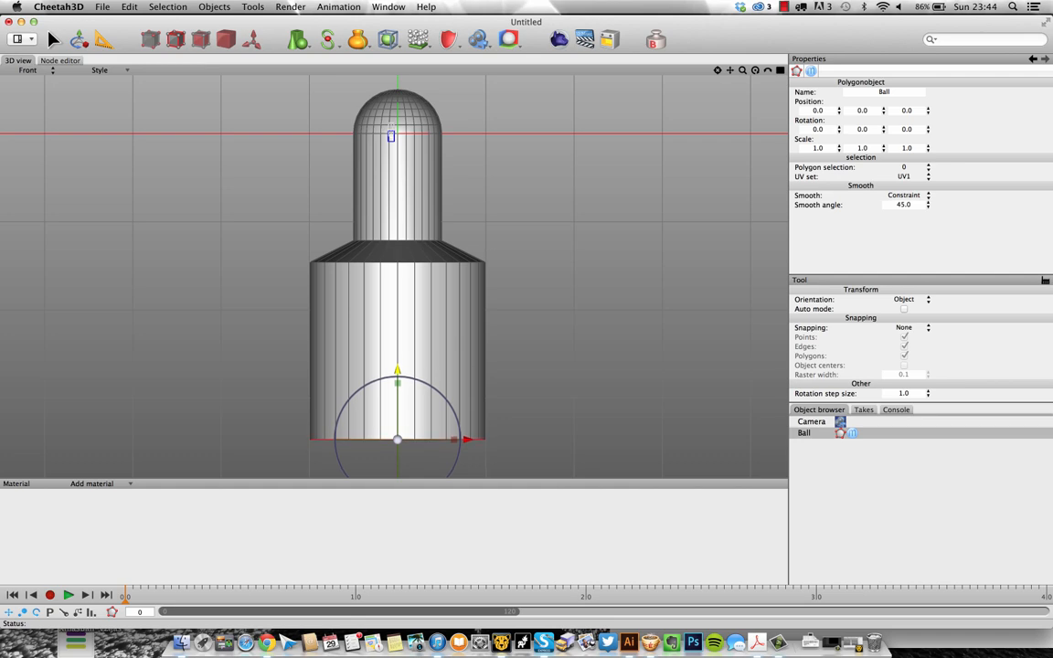
In the Perspective view, scale the torso's bottom edge loop inward to taper the body, checking the taper against the Chrome reference picture
{"action": "key", "text": "F1"}
{"action": "key", "text": "F2"}
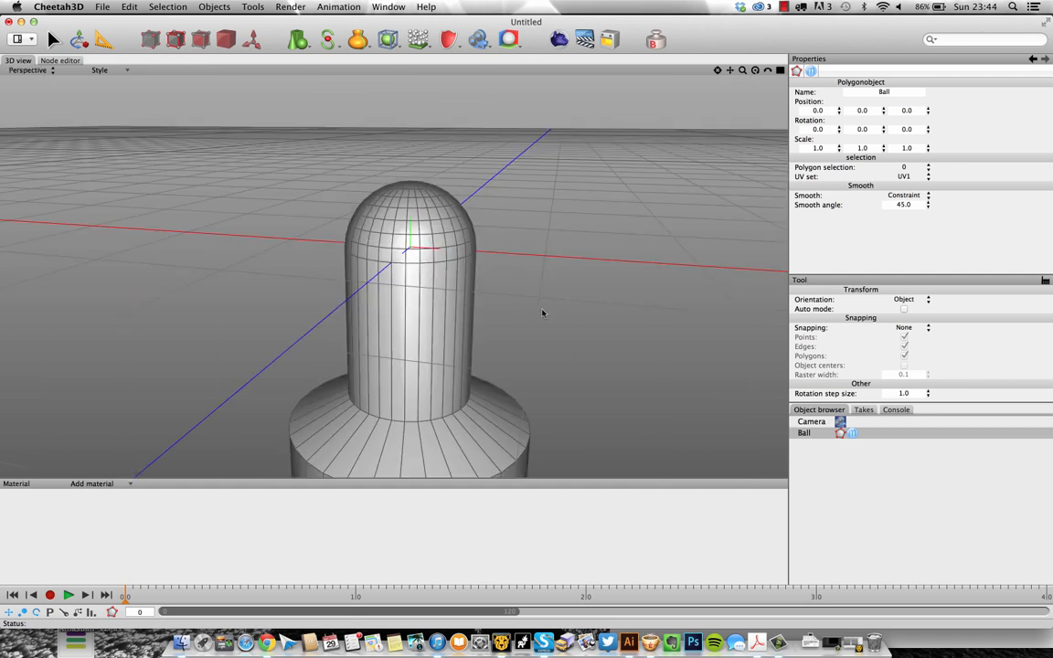
{"action": "scroll", "coordinate": [542, 313], "scroll_direction": "down", "scroll_amount": 5}
{"action": "right_click_drag", "start_coordinate": [495, 347], "coordinate": [518, 278]}
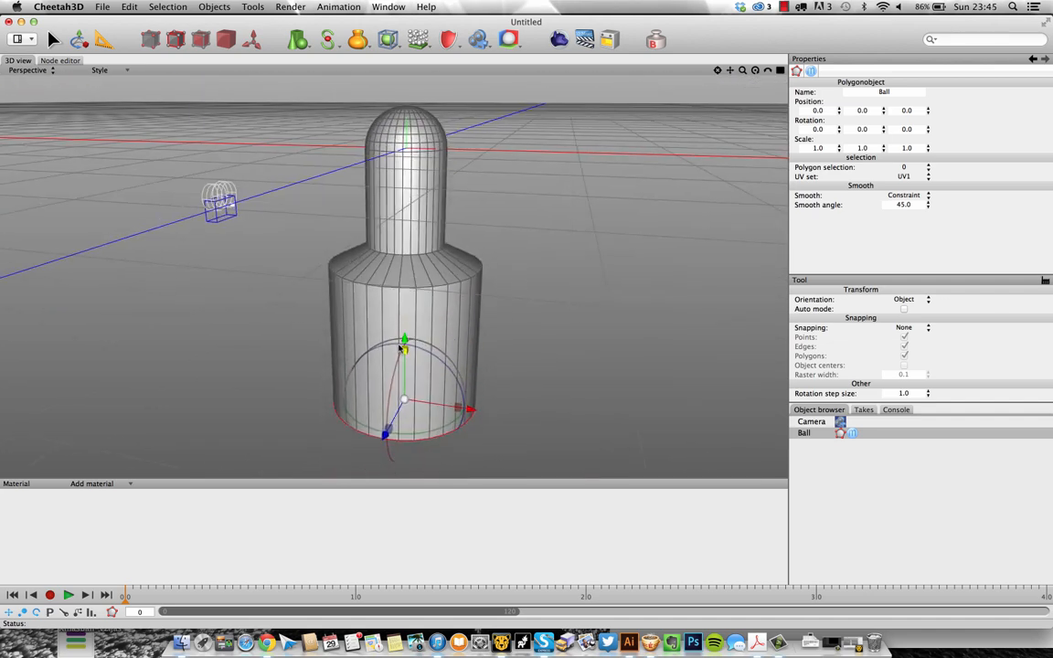
{"action": "left_click_drag", "start_coordinate": [404, 400], "coordinate": [368, 400]}
{"action": "left_click", "coordinate": [267, 643]}
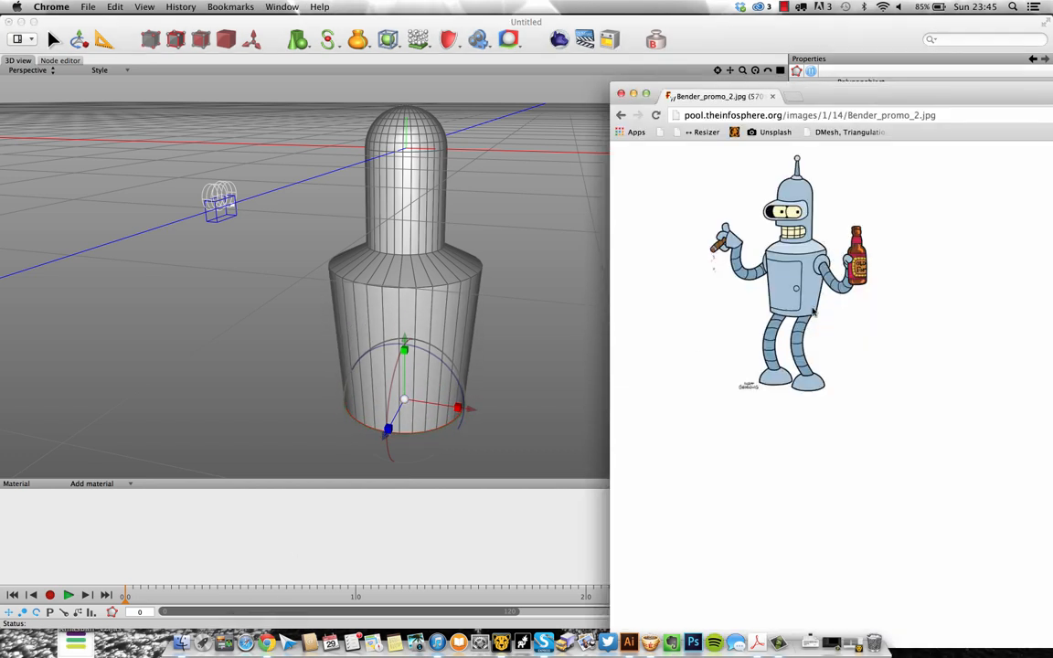
{"action": "left_click", "coordinate": [442, 19]}
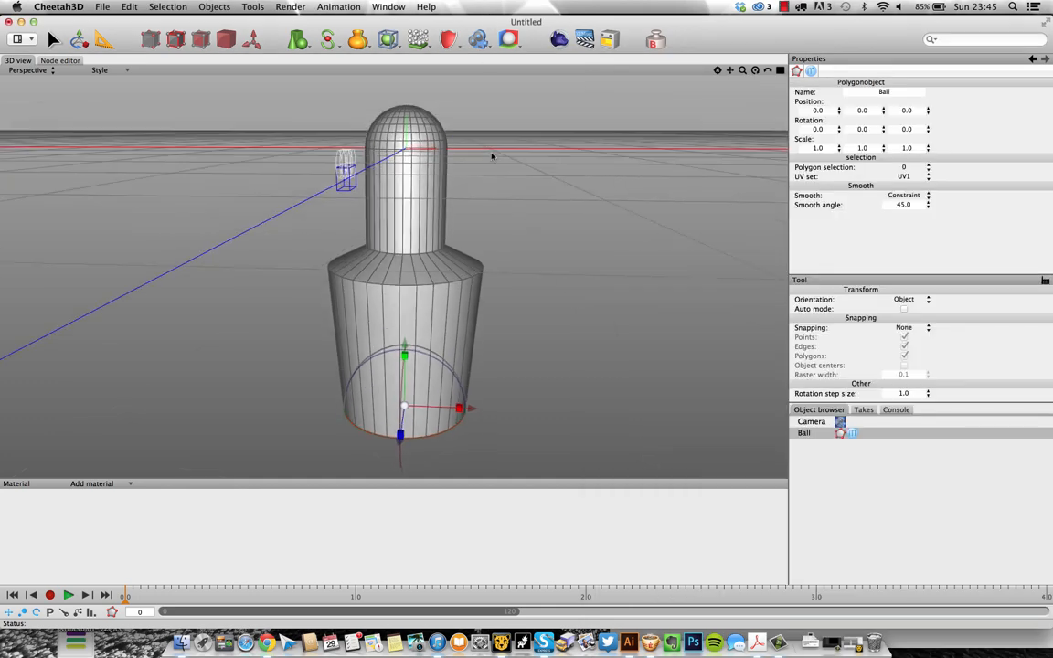
{"action": "left_click_drag", "start_coordinate": [491, 156], "coordinate": [501, 150], "text": "alt"}
In the Front view, move the torso's bottom edge loop slightly further down and deselect it
{"action": "key", "text": "1"}
{"action": "key", "text": "2"}
{"action": "key", "text": "3"}
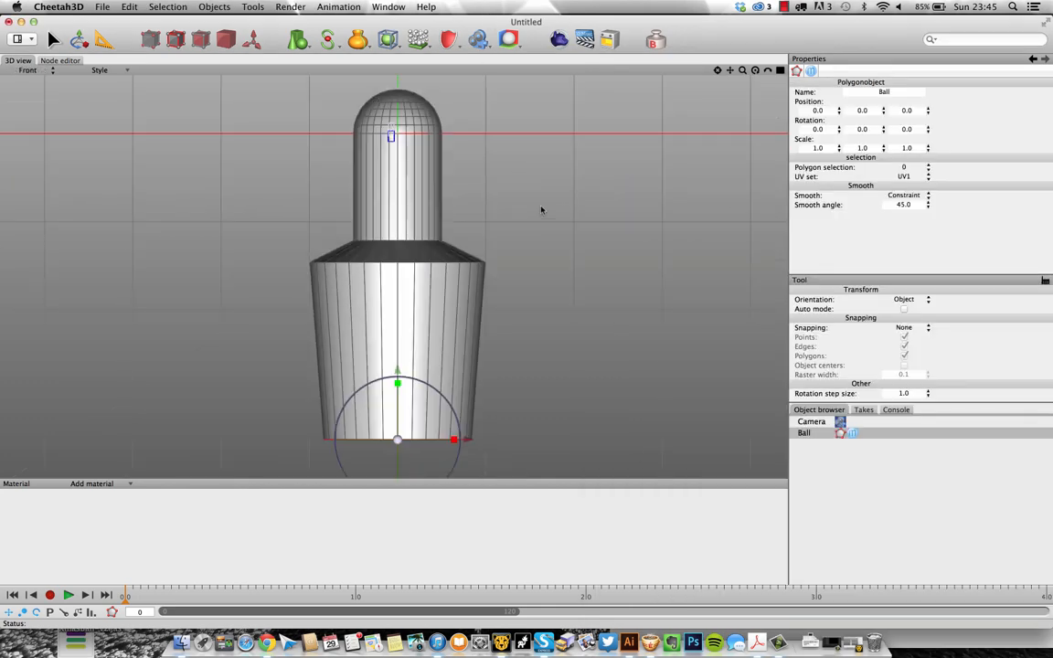
{"action": "scroll", "coordinate": [541, 214], "scroll_direction": "down", "scroll_amount": 5}
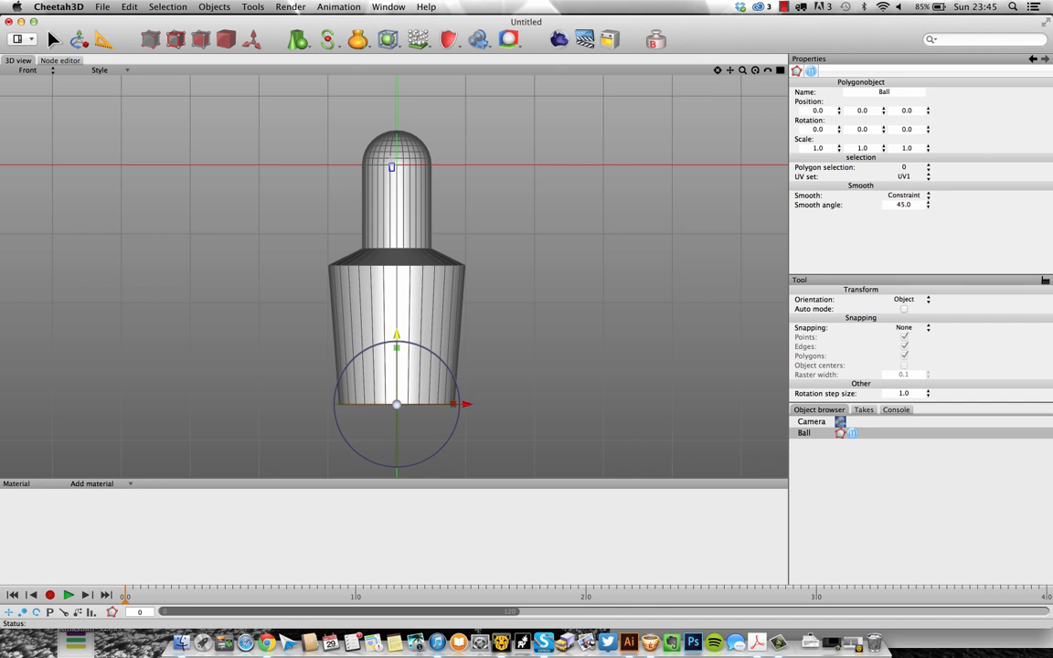
{"action": "left_click_drag", "start_coordinate": [397, 334], "coordinate": [396, 338]}
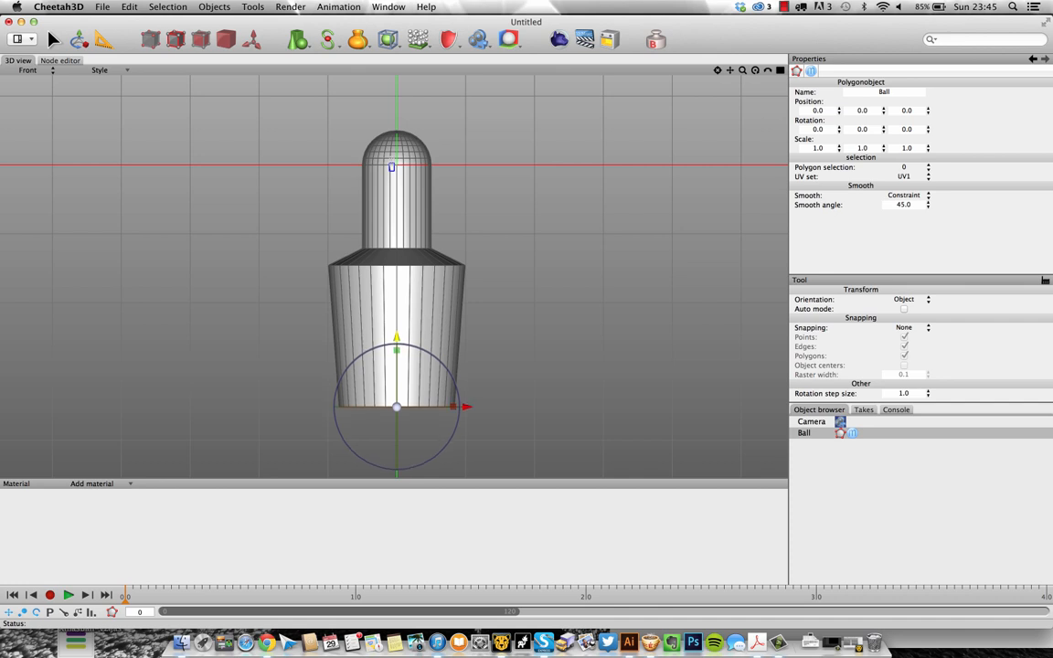
{"action": "left_click", "coordinate": [565, 313]}
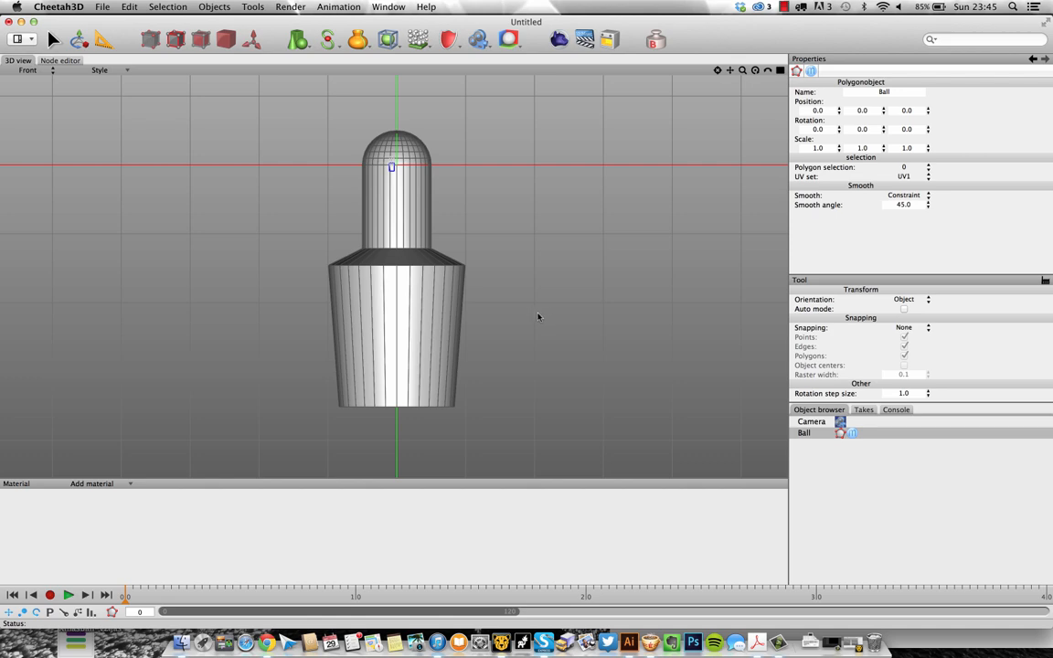
Close the torso's open underside with Fill Hole, working from below in the Perspective view
{"action": "key", "text": "F1"}
{"action": "right_click_drag", "start_coordinate": [542, 320], "coordinate": [537, 258]}
{"action": "right_click", "coordinate": [603, 304]}
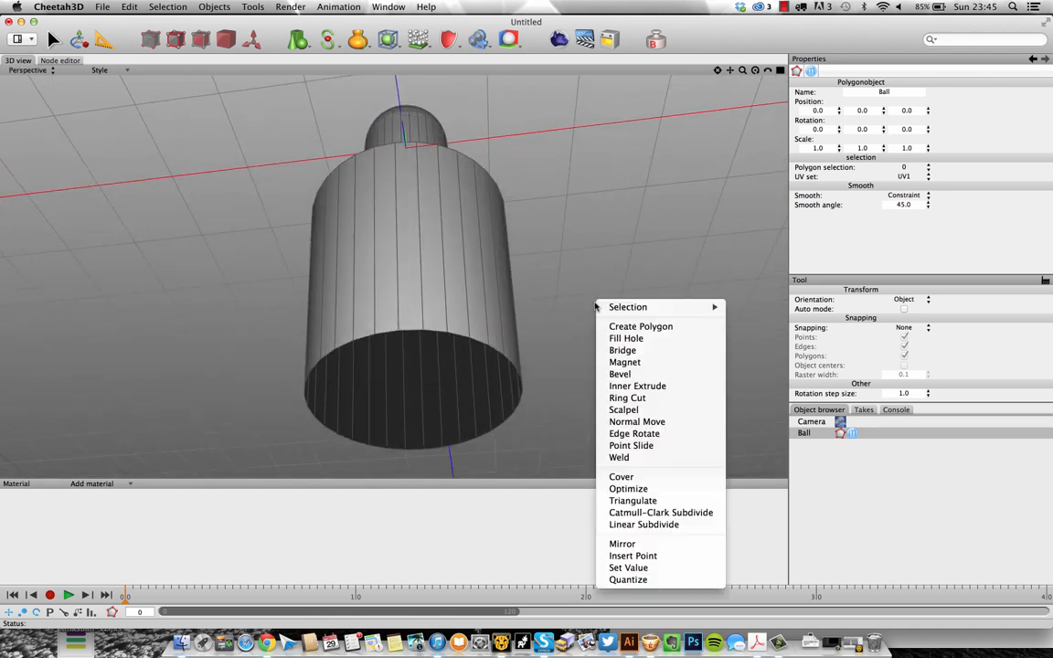
{"action": "left_click", "coordinate": [648, 339]}
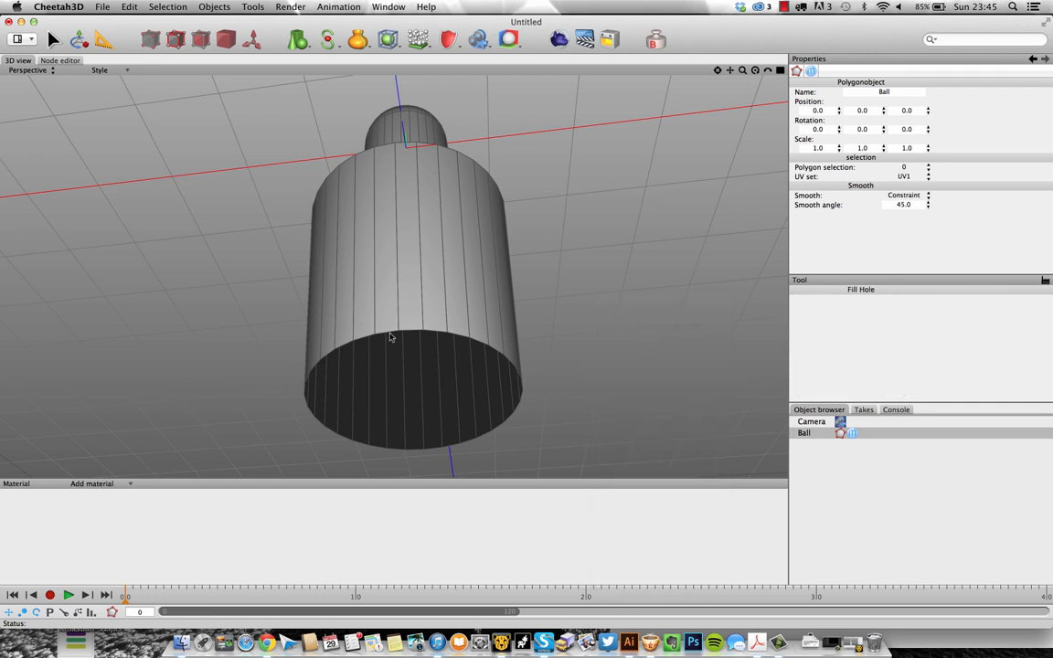
{"action": "left_click", "coordinate": [448, 336]}
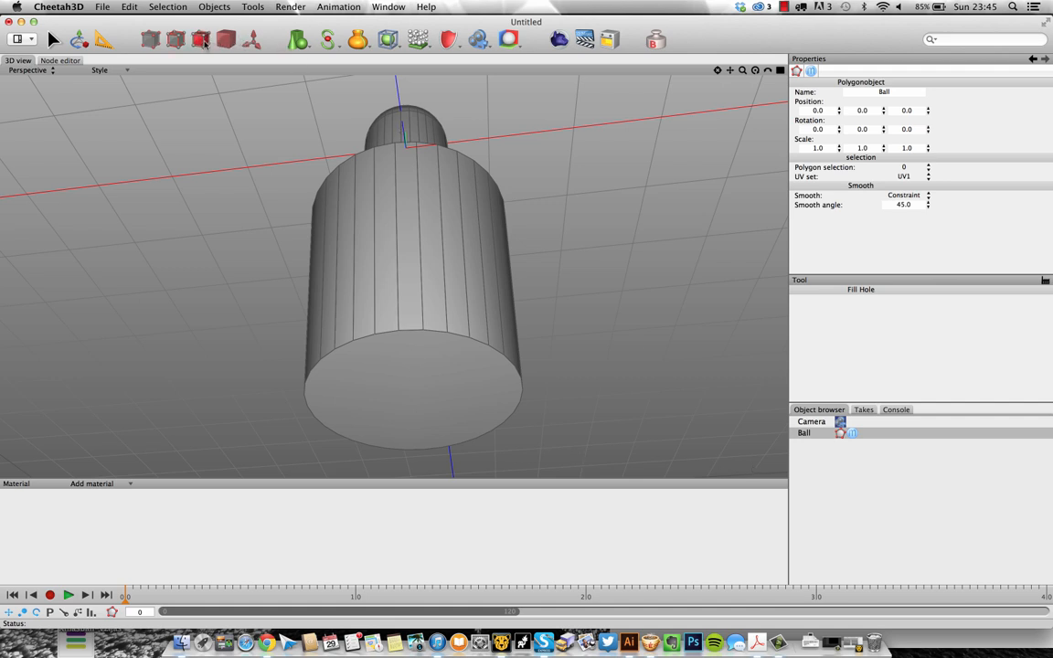
Select the torso's bottom cap polygon in polygon mode and inner extrude it by about 0.045
{"action": "left_click", "coordinate": [52, 39]}
{"action": "left_click", "coordinate": [372, 368]}
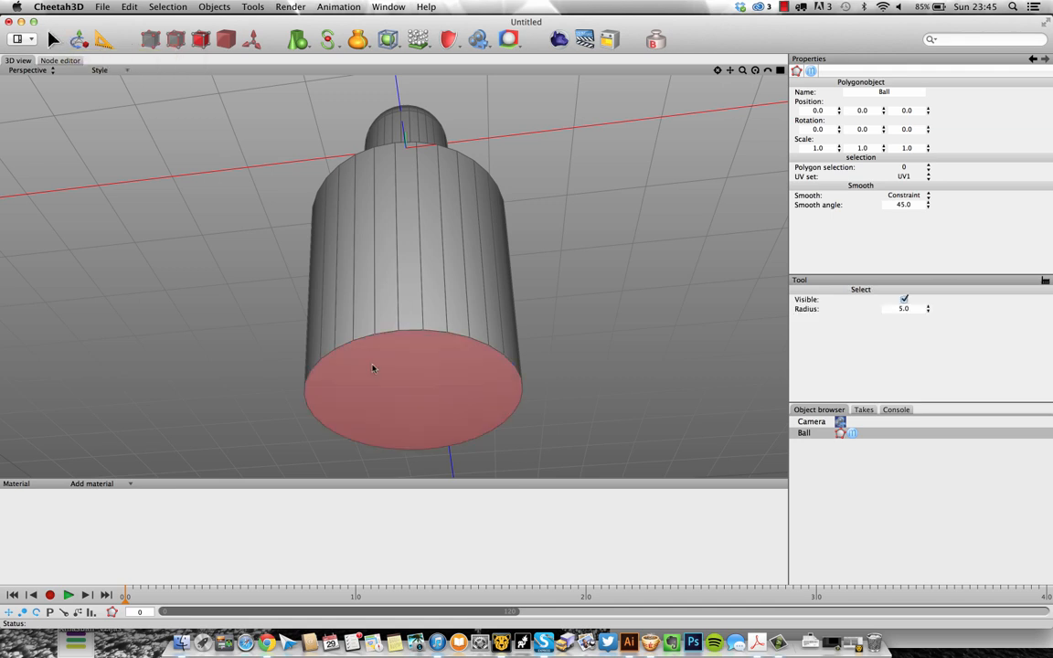
{"action": "left_click", "coordinate": [373, 374]}
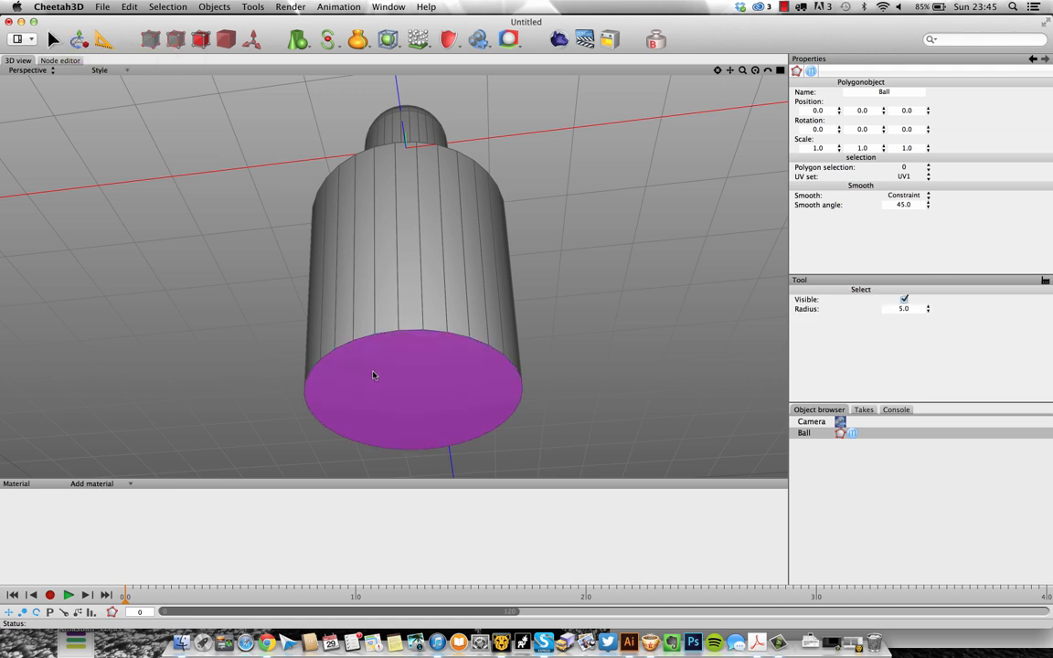
{"action": "key", "text": "i"}
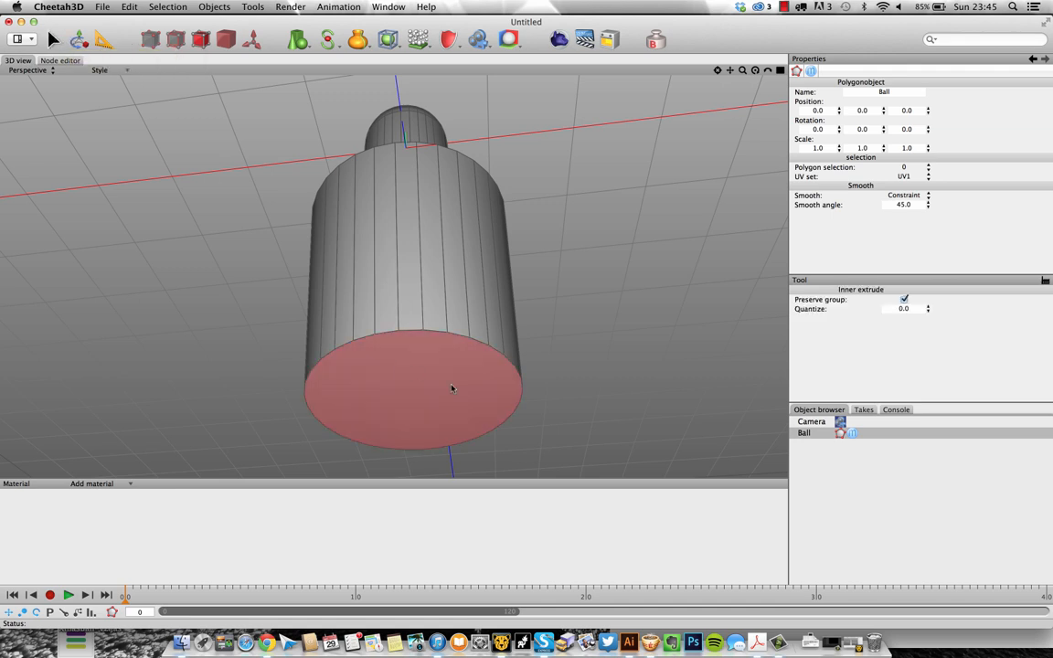
{"action": "left_click_drag", "start_coordinate": [439, 386], "coordinate": [488, 392]}
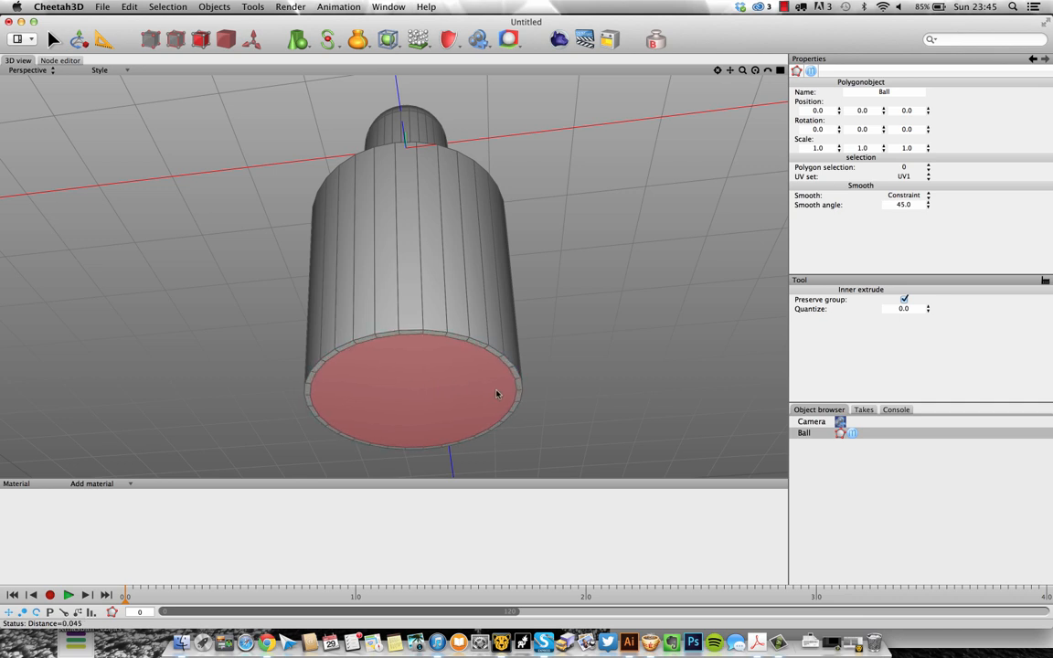
Examine the shape of the head, shoulders and torso from several angles in the Camera view
{"action": "key", "text": "1"}
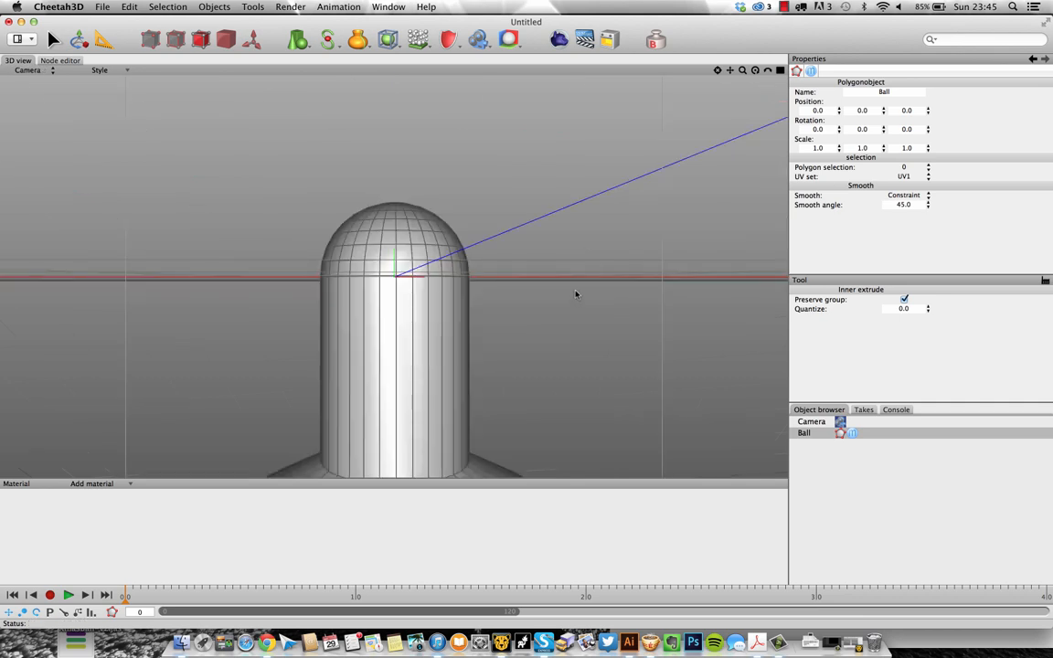
{"action": "right_click_drag", "start_coordinate": [576, 293], "coordinate": [325, 330], "text": "alt"}
{"action": "mouse_move", "coordinate": [386, 400]}
{"action": "left_mouse_down", "text": "alt"}
{"action": "mouse_move", "coordinate": [395, 326]}
{"action": "mouse_move", "coordinate": [386, 411]}
{"action": "left_mouse_up", "text": "alt"}
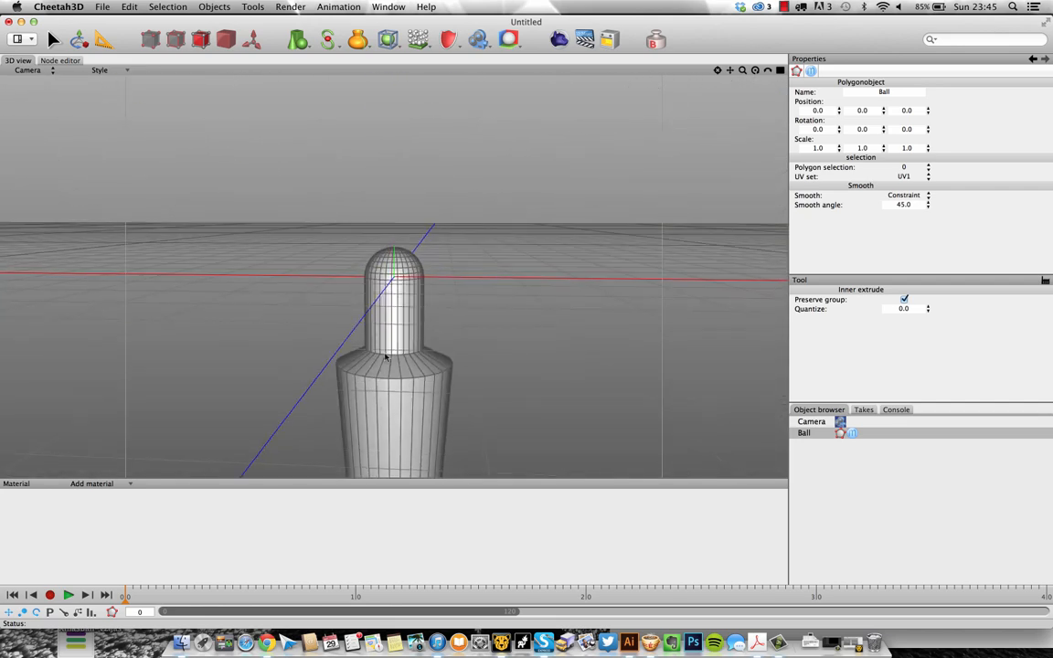
{"action": "left_click_drag", "start_coordinate": [385, 339], "coordinate": [387, 353], "text": "alt"}
{"action": "middle_click_drag", "start_coordinate": [393, 354], "coordinate": [406, 272], "text": "alt"}
{"action": "right_click_drag", "start_coordinate": [398, 282], "coordinate": [464, 286], "text": "alt"}
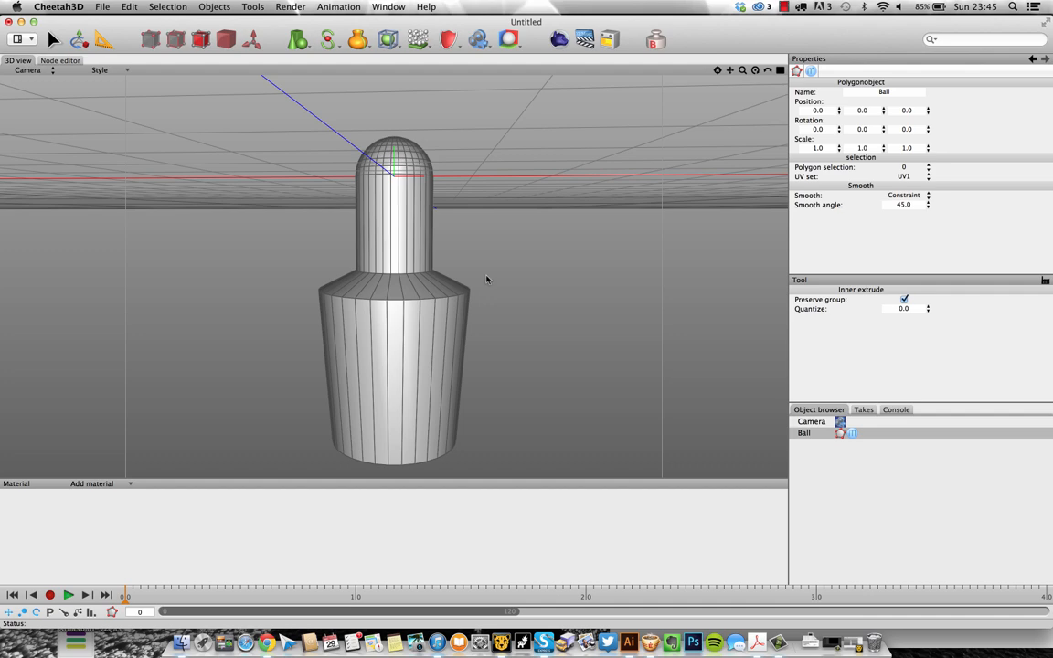
{"action": "left_click_drag", "start_coordinate": [463, 263], "coordinate": [425, 289], "text": "alt"}
{"action": "right_click_drag", "start_coordinate": [460, 278], "coordinate": [503, 269], "text": "alt"}
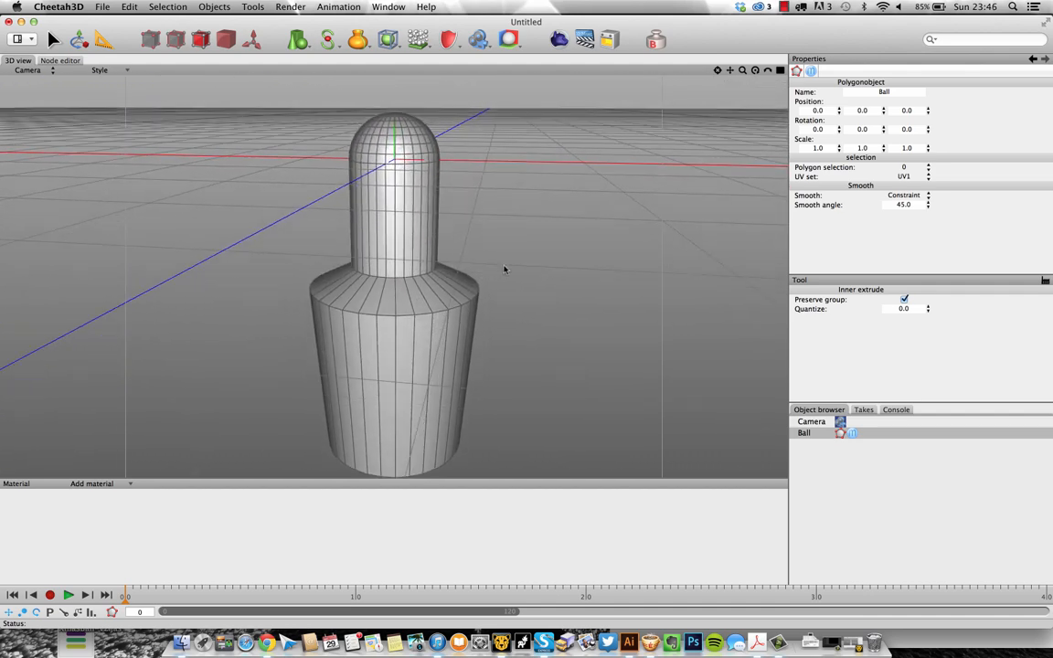
{"action": "left_click_drag", "start_coordinate": [505, 268], "coordinate": [529, 244], "text": "alt"}
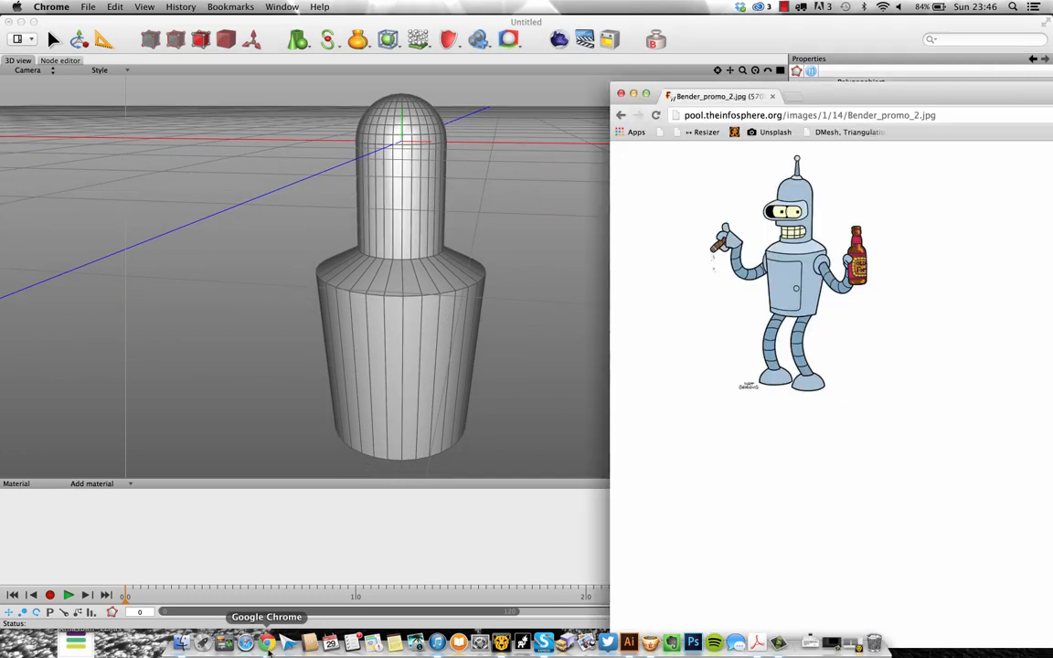
Check the Bender reference picture in Chrome, and in Cheetah3D's Front view make two ring cuts around the lower head bounding the mouth
{"action": "left_click", "coordinate": [266, 642]}
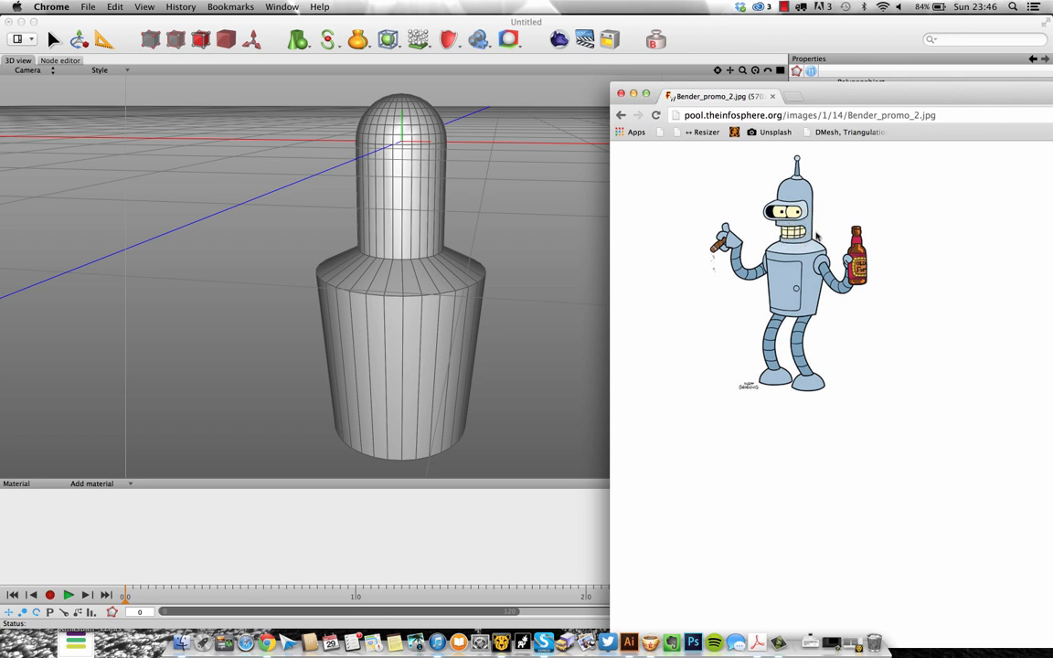
{"action": "left_click", "coordinate": [508, 38]}
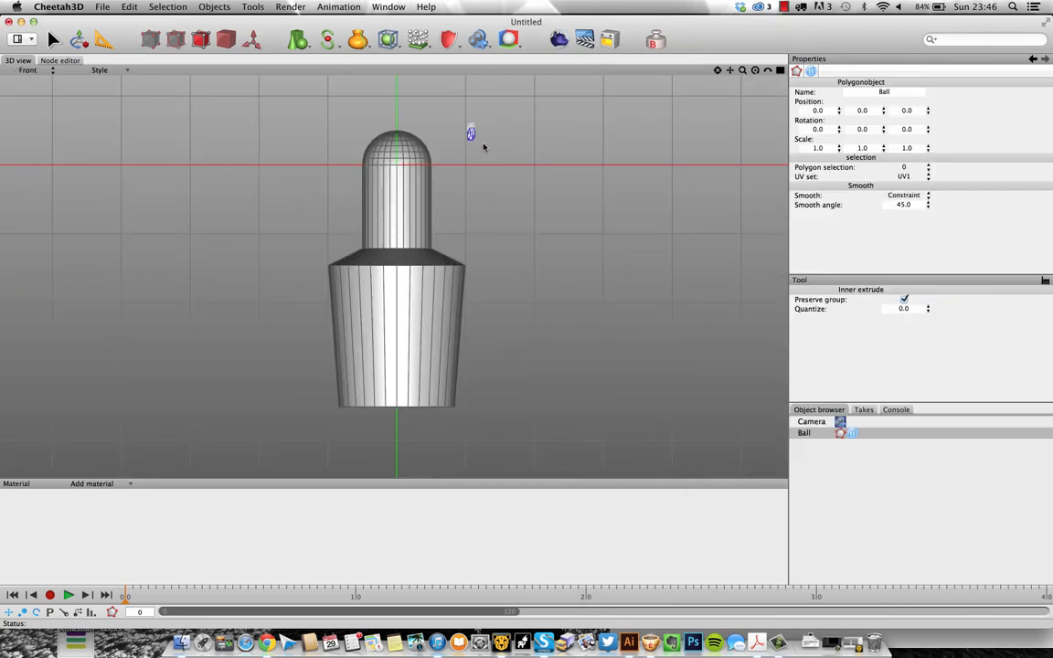
{"action": "scroll", "coordinate": [392, 185], "scroll_direction": "up", "scroll_amount": 5}
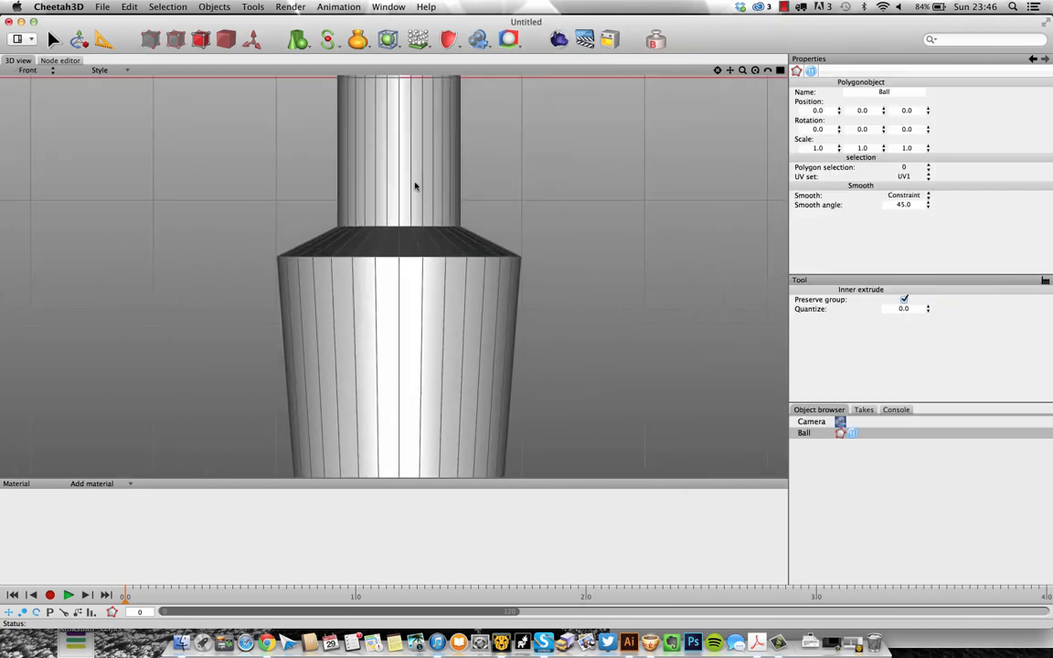
{"action": "middle_click_drag", "start_coordinate": [446, 161], "coordinate": [446, 262]}
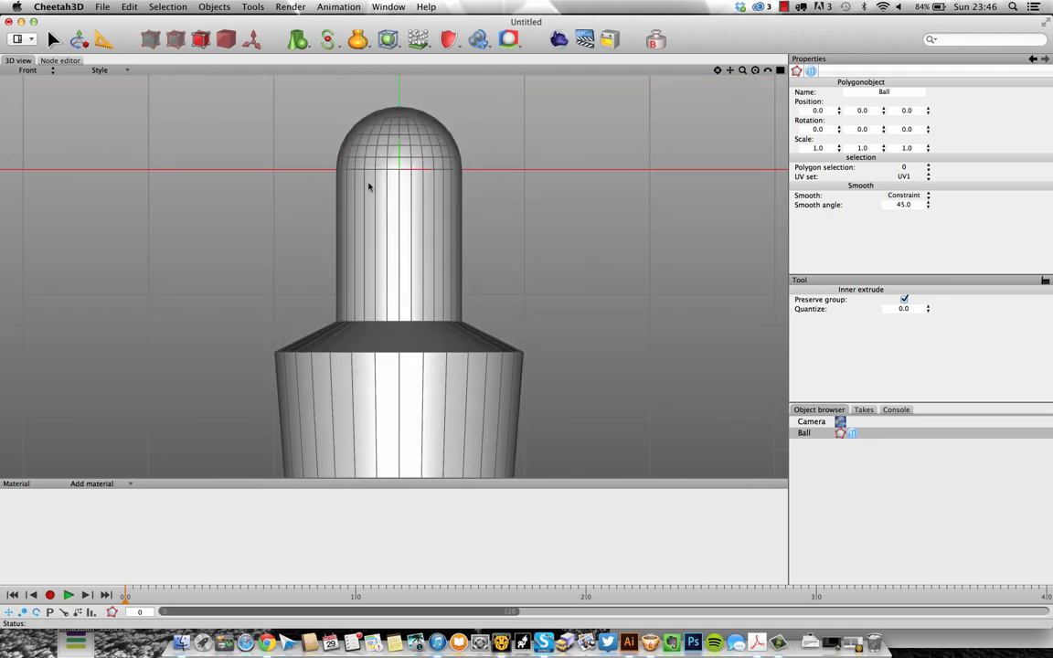
{"action": "left_click", "coordinate": [266, 642]}
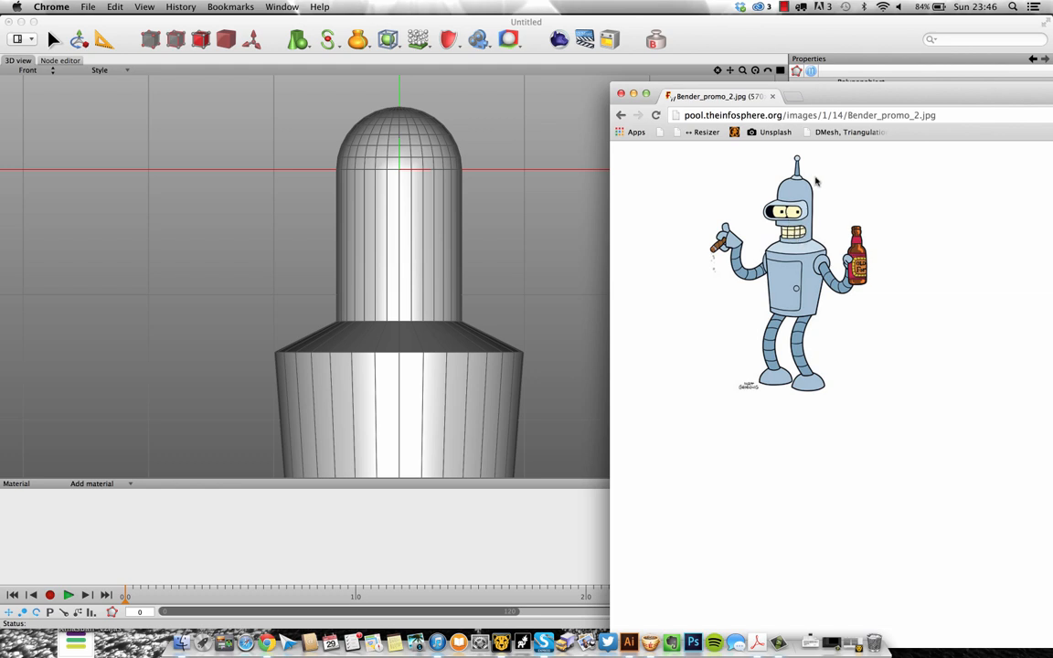
{"action": "left_click", "coordinate": [554, 23]}
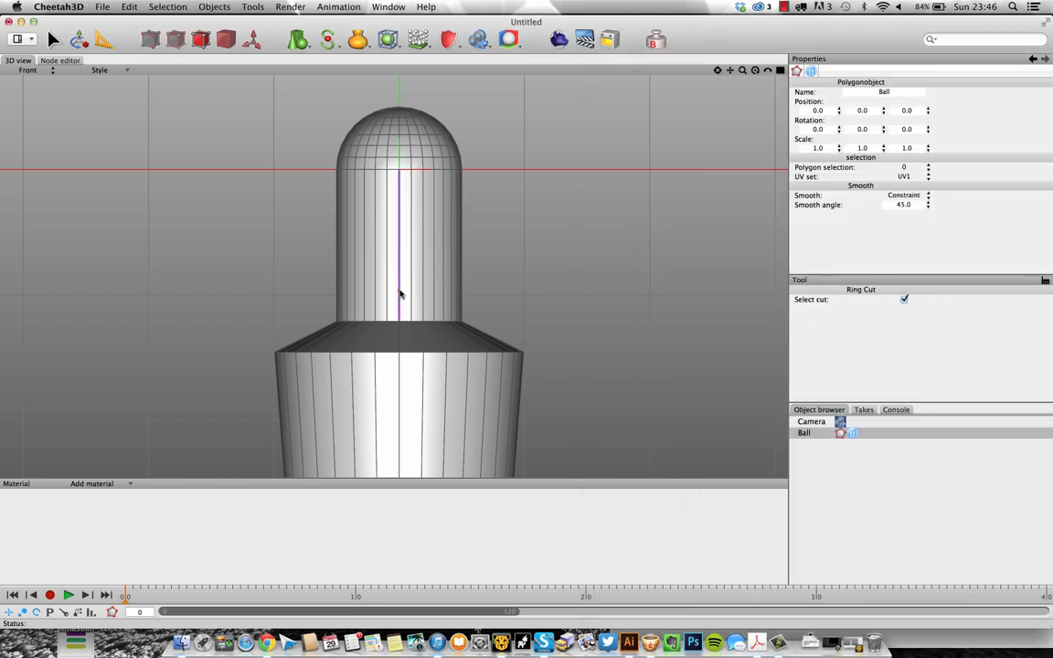
{"action": "right_click", "coordinate": [476, 311]}
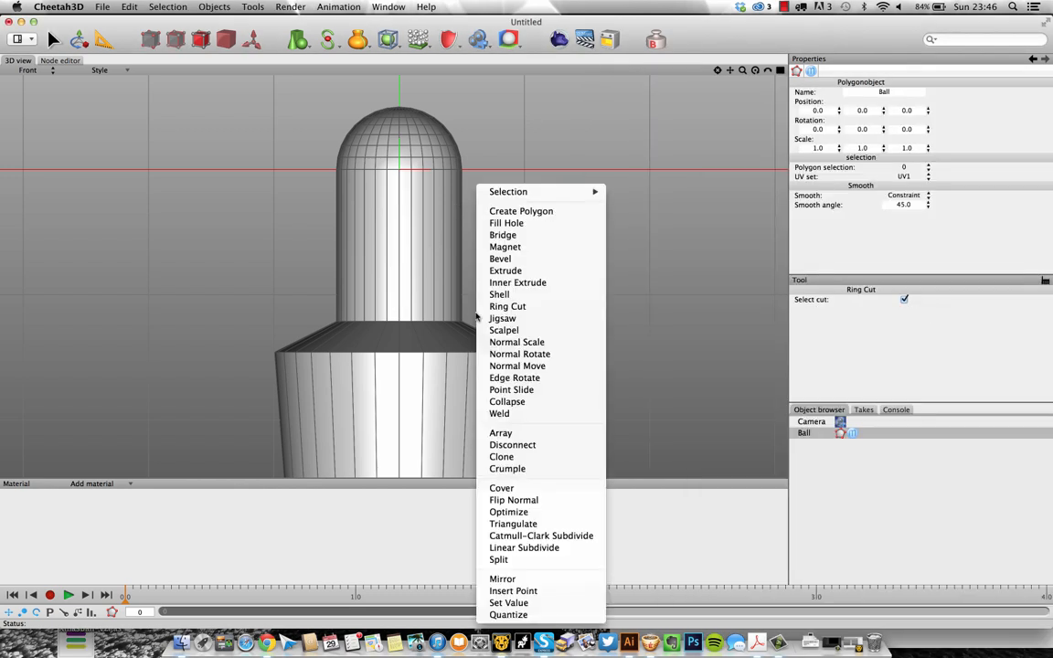
{"action": "left_click", "coordinate": [494, 307]}
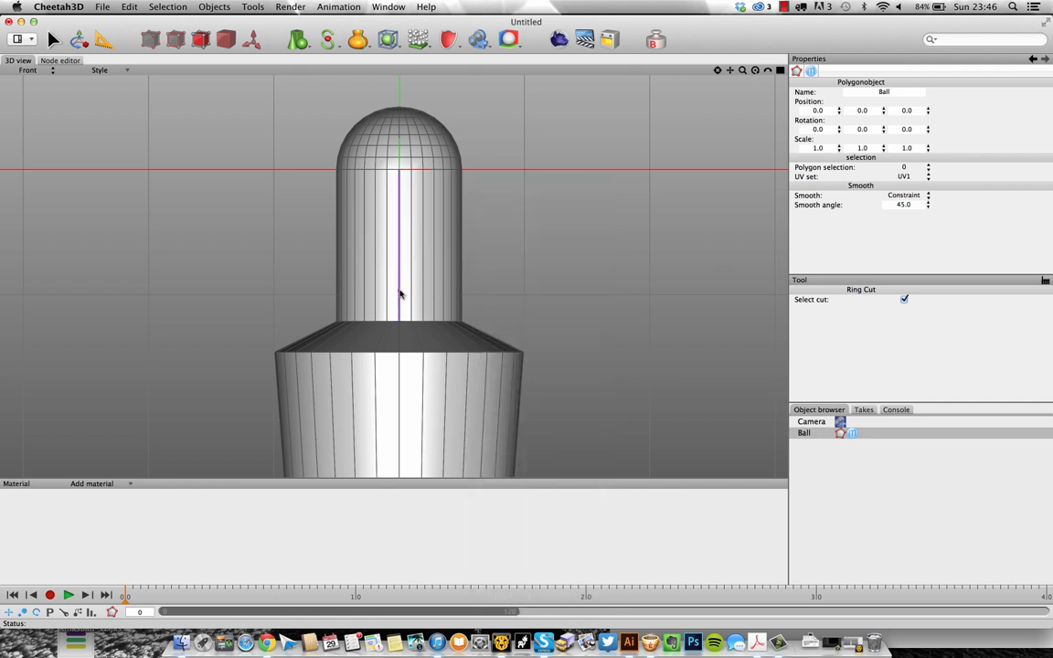
{"action": "left_click", "coordinate": [399, 306]}
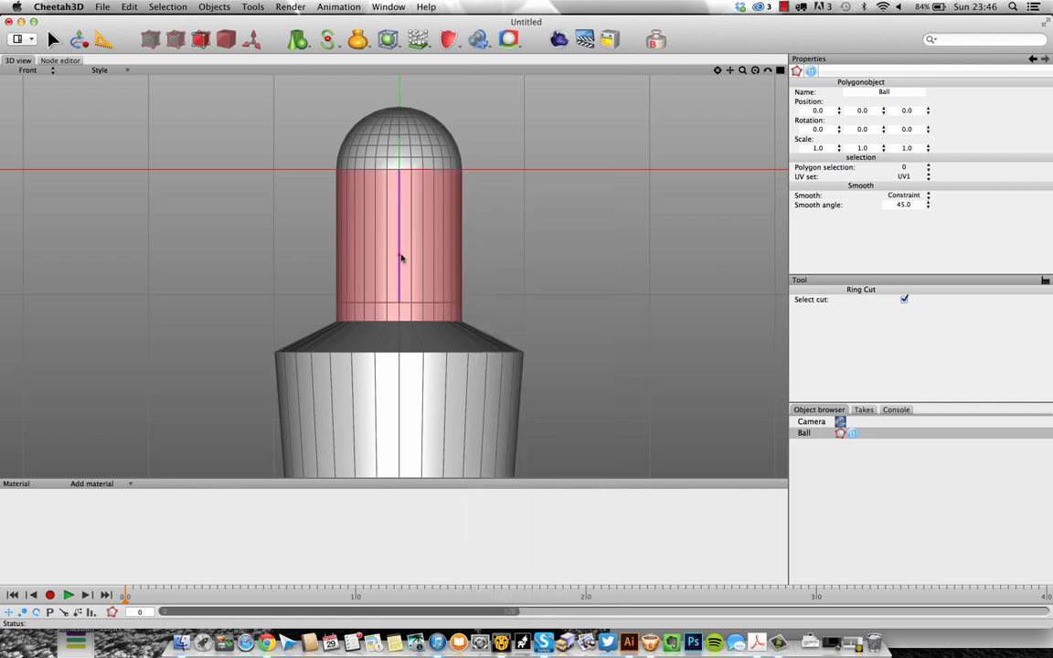
{"action": "left_click", "coordinate": [400, 257]}
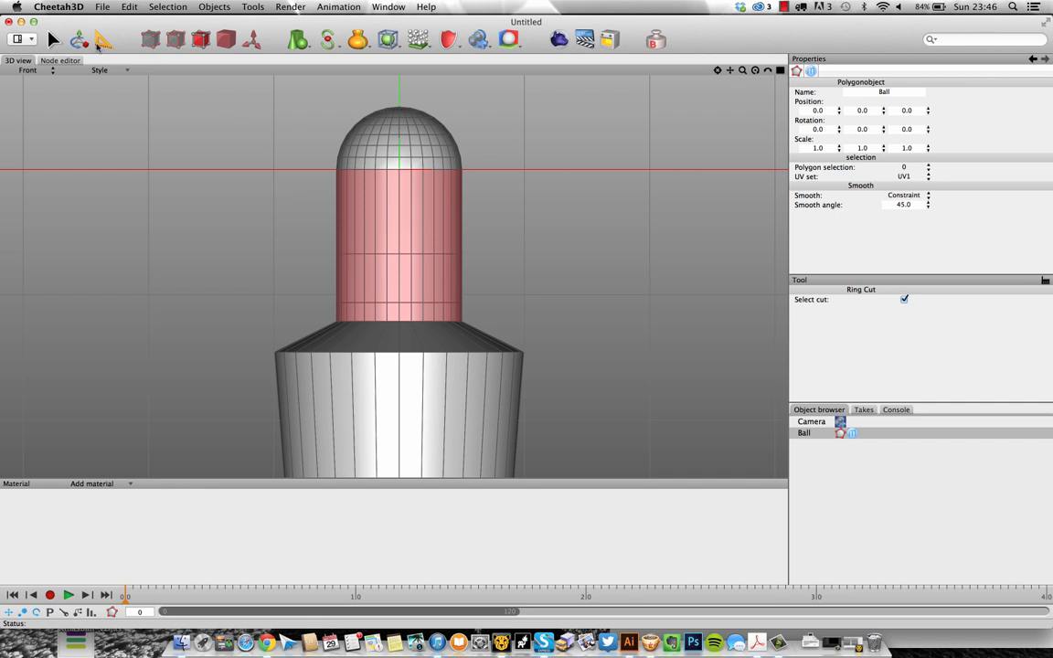
Select the front-facing polygons between the two ring cuts and inner extrude them slightly to outline the mouth
{"action": "left_click", "coordinate": [52, 39]}
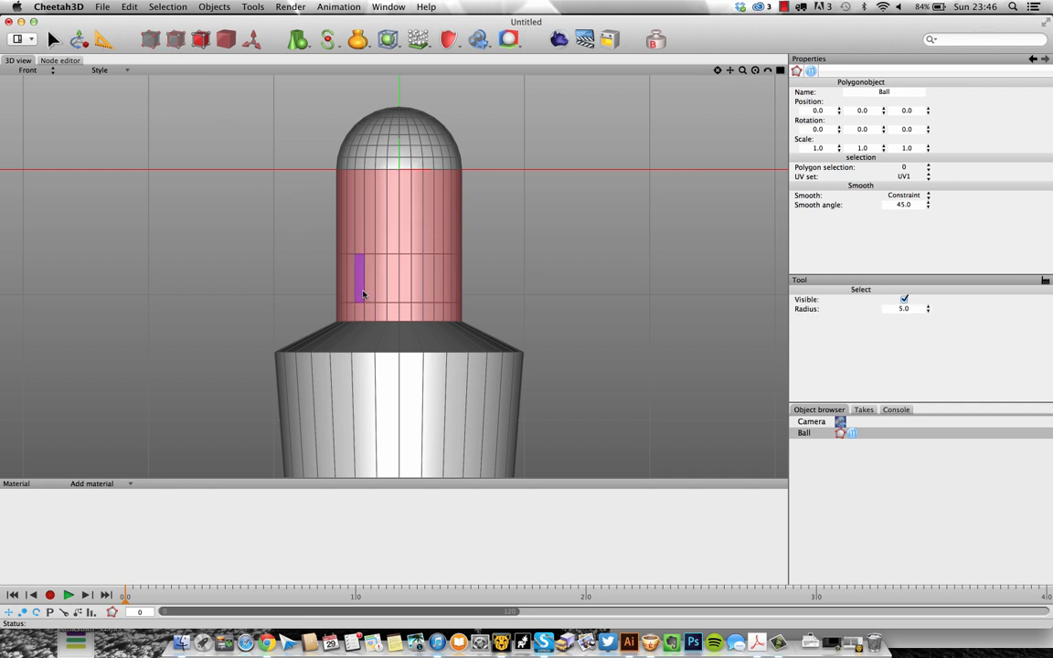
{"action": "left_click_drag", "start_coordinate": [362, 294], "coordinate": [435, 288]}
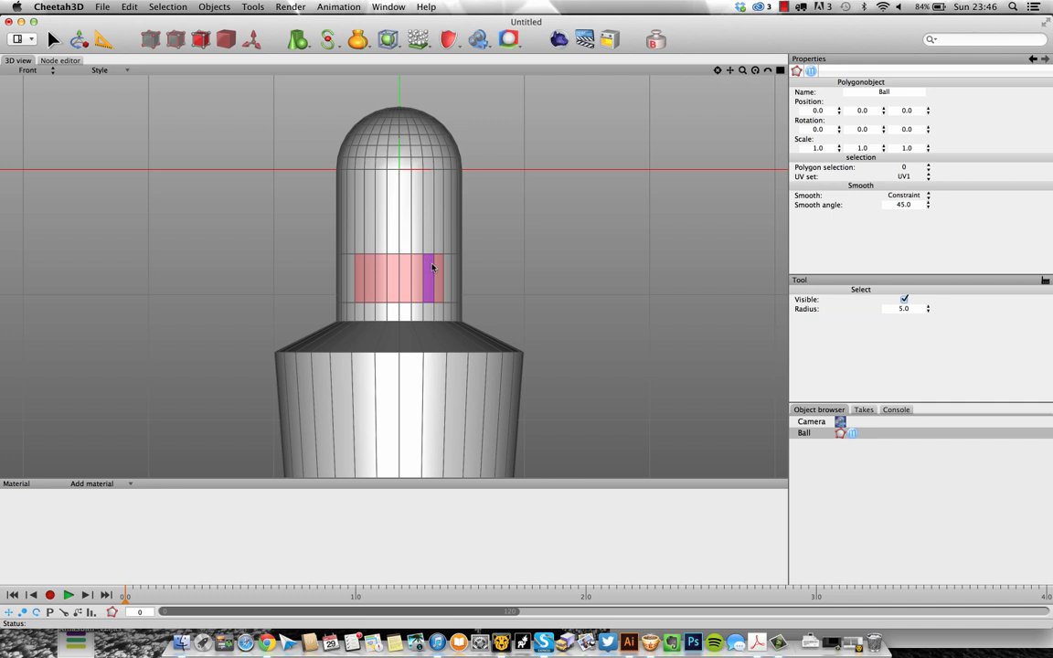
{"action": "key", "text": "F1"}
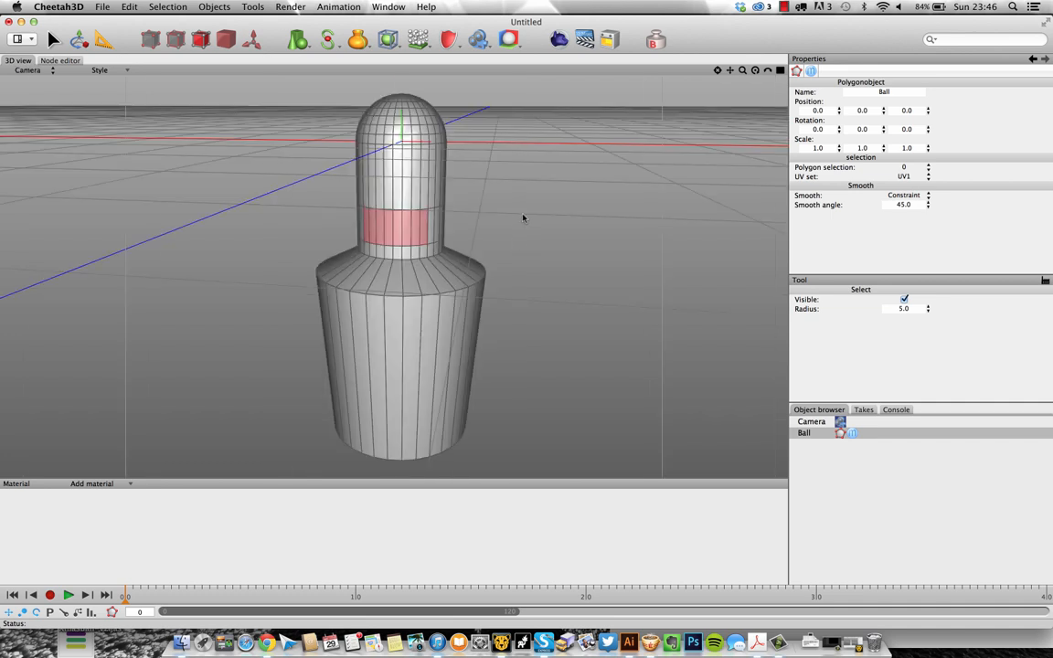
{"action": "mouse_move", "coordinate": [524, 217]}
{"action": "left_mouse_down", "text": "alt"}
{"action": "mouse_move", "coordinate": [484, 216]}
{"action": "mouse_move", "coordinate": [514, 220]}
{"action": "left_mouse_up", "text": "alt"}
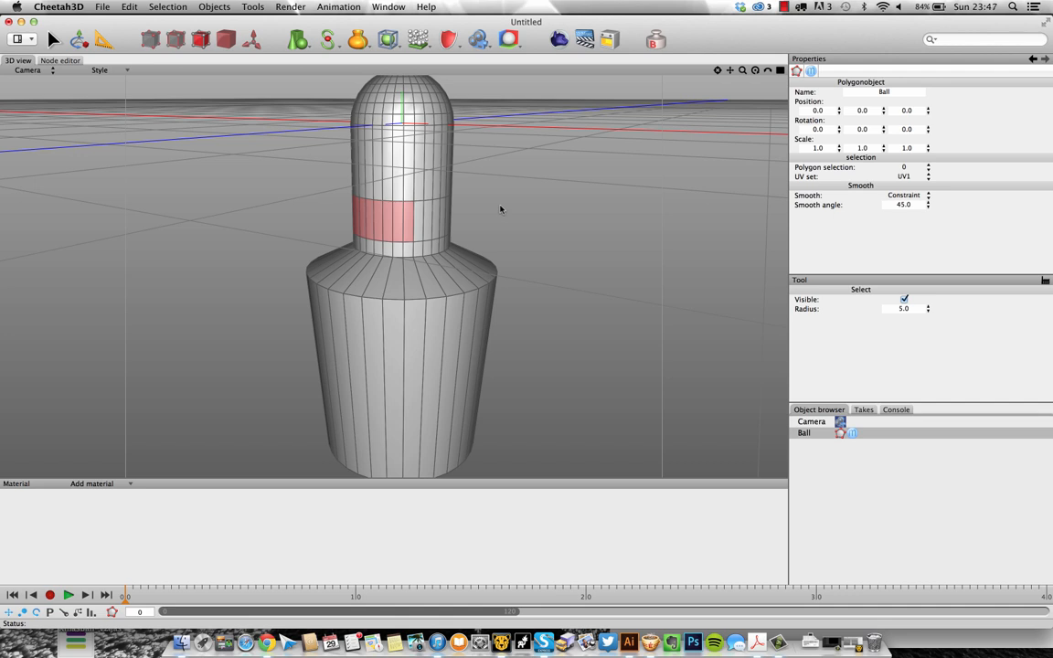
{"action": "right_click", "coordinate": [525, 231]}
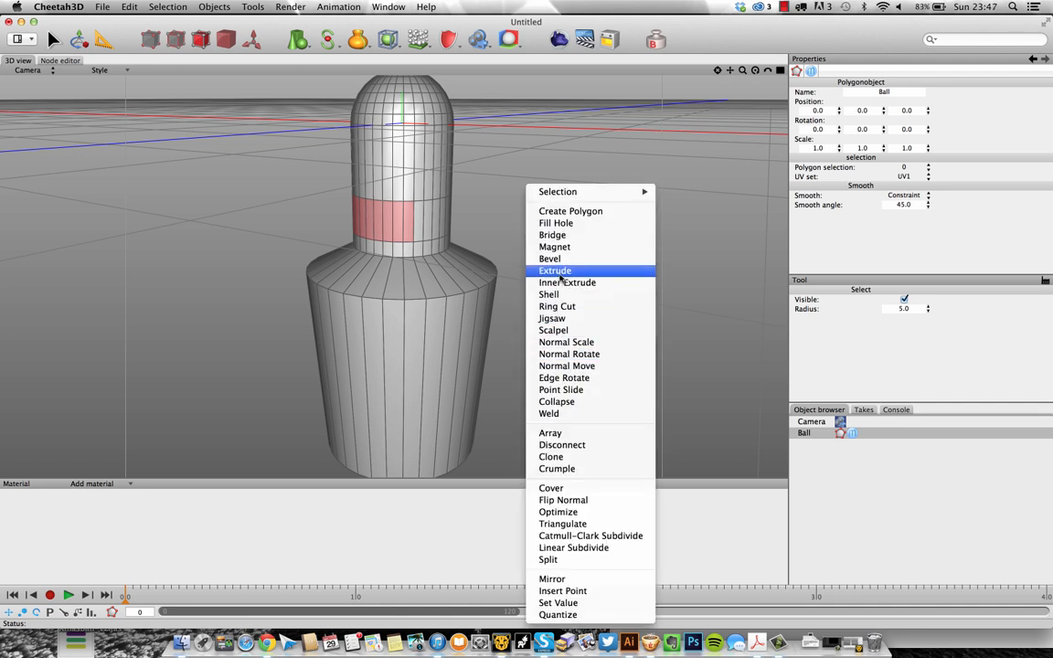
{"action": "left_click", "coordinate": [563, 284]}
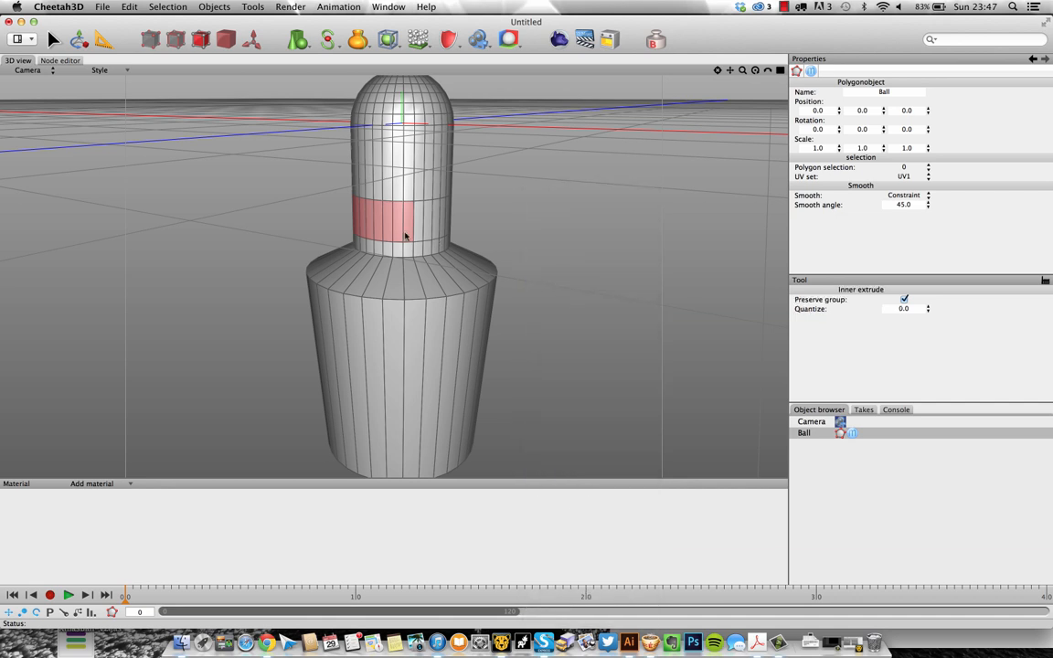
{"action": "left_click_drag", "start_coordinate": [404, 236], "coordinate": [466, 226]}
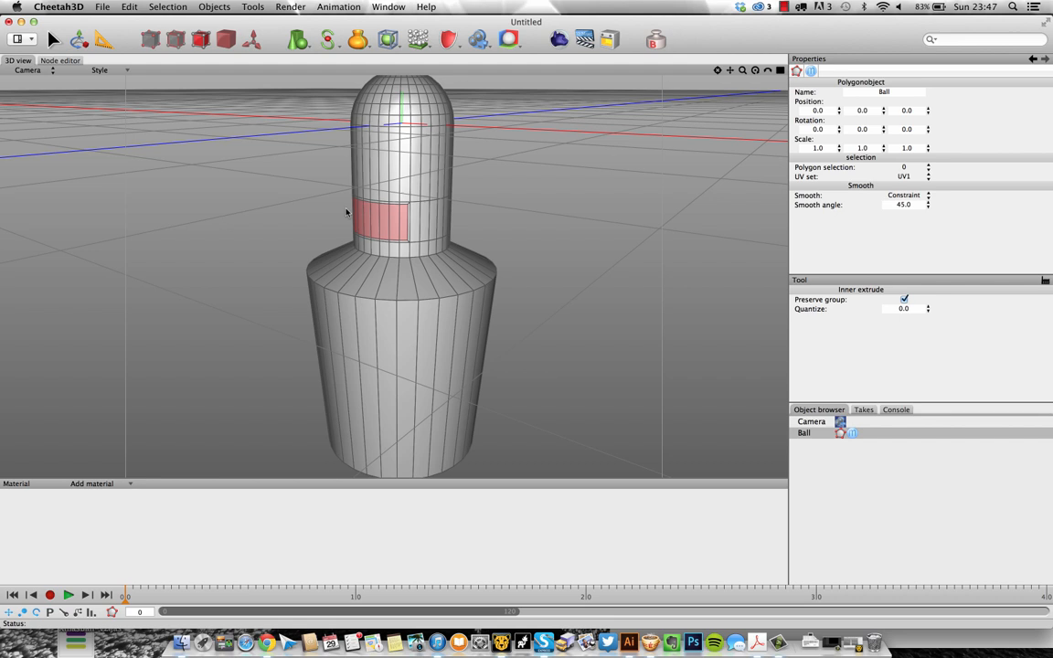
{"action": "right_click", "coordinate": [545, 186]}
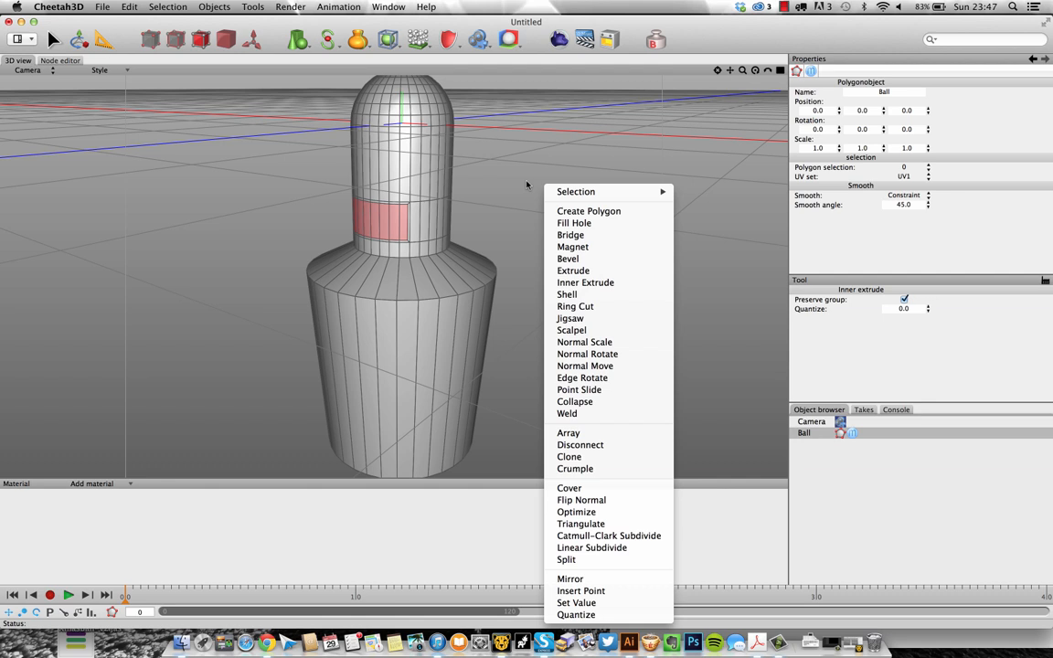
{"action": "left_click", "coordinate": [527, 184]}
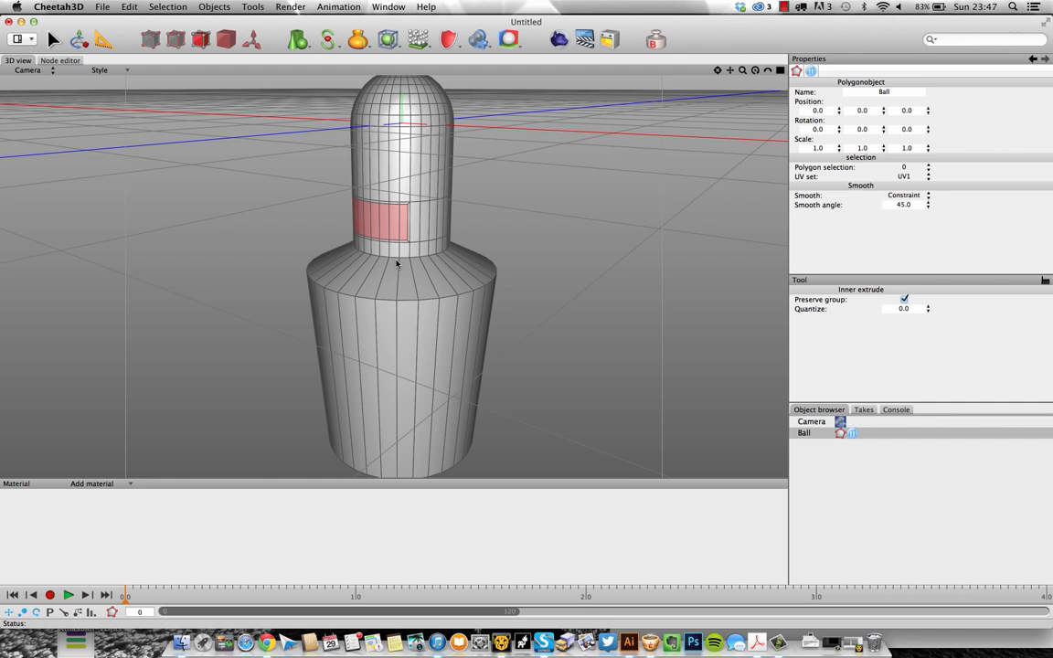
Move the selected mouth polygons straight back into the head to form a recess, and deselect the body in object mode
{"action": "key", "text": "w"}
{"action": "left_click_drag", "start_coordinate": [331, 233], "coordinate": [339, 229]}
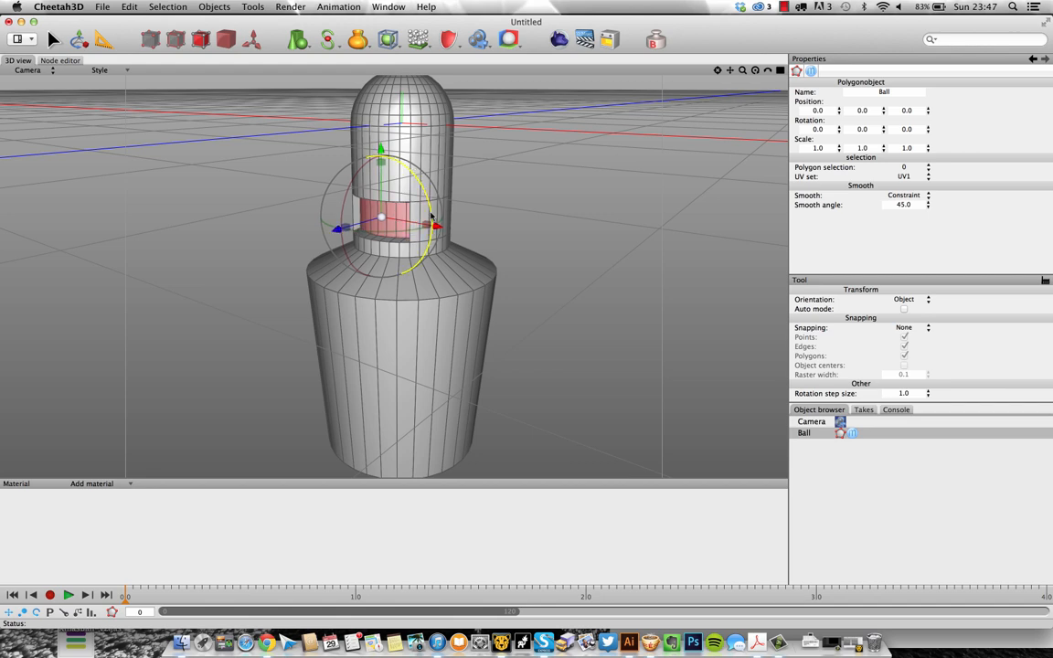
{"action": "scroll", "coordinate": [462, 204], "scroll_direction": "up", "scroll_amount": 2}
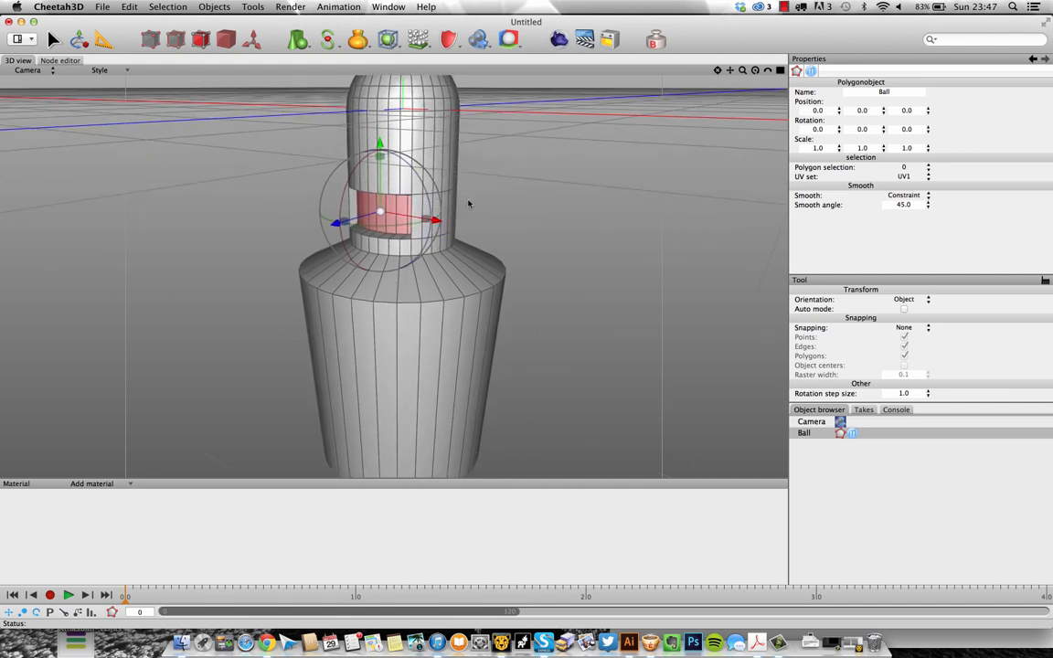
{"action": "middle_click_drag", "start_coordinate": [466, 202], "coordinate": [564, 185]}
{"action": "scroll", "coordinate": [491, 190], "scroll_direction": "down", "scroll_amount": 4}
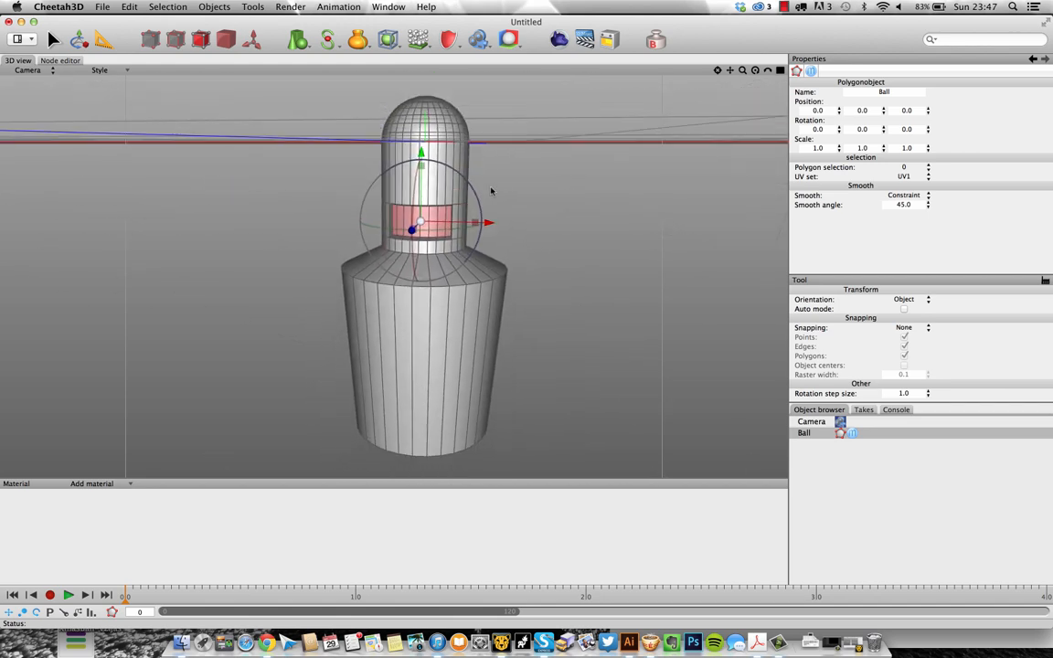
{"action": "left_click", "coordinate": [201, 38]}
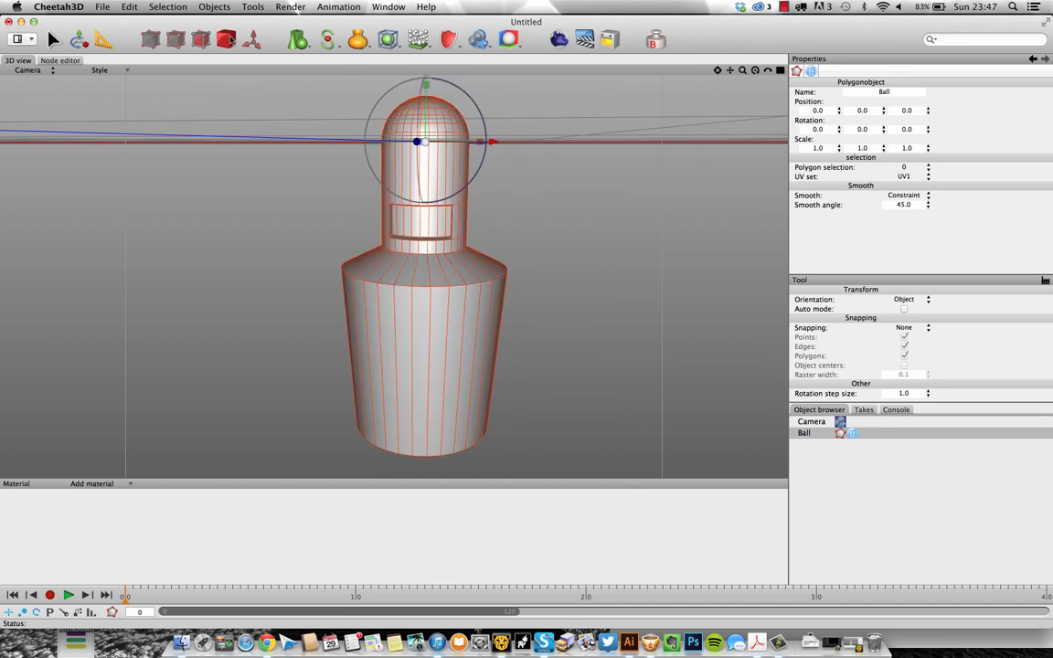
{"action": "left_click", "coordinate": [226, 183]}
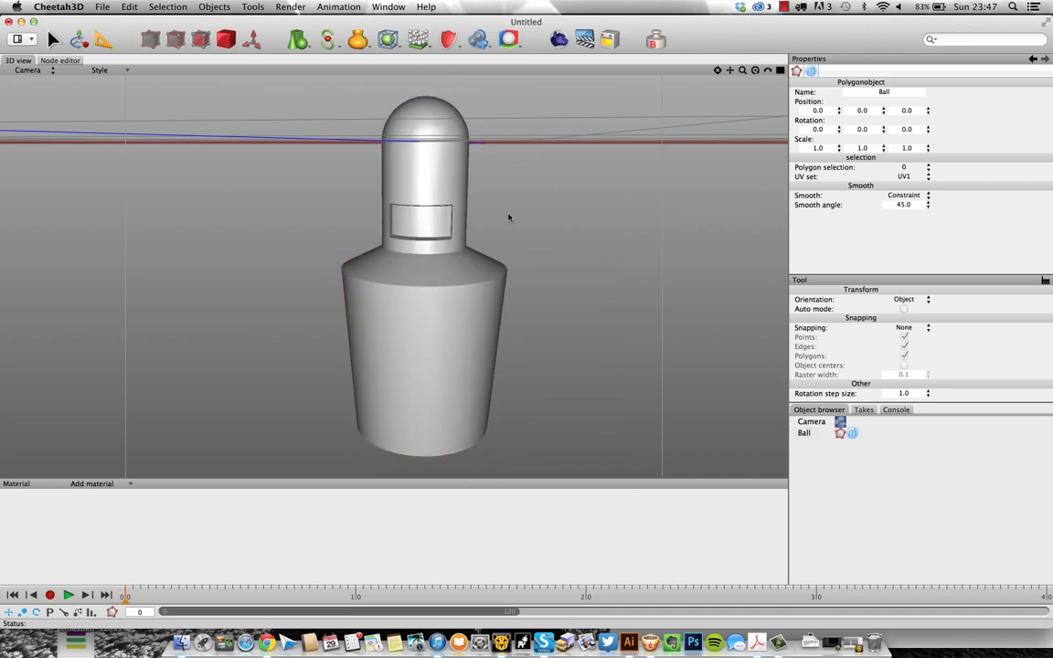
{"action": "middle_click_drag", "start_coordinate": [457, 191], "coordinate": [429, 214]}
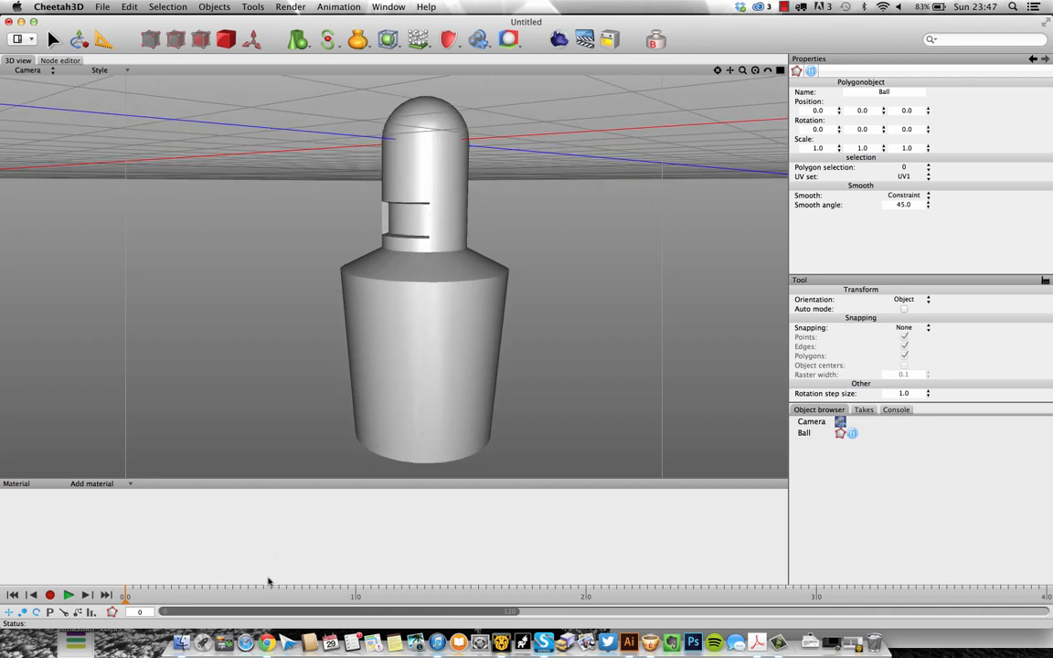
Check the Bender reference picture in Chrome, and in Cheetah3D add a Tube rotated 90° so its opening faces forward
{"action": "left_click", "coordinate": [266, 642]}
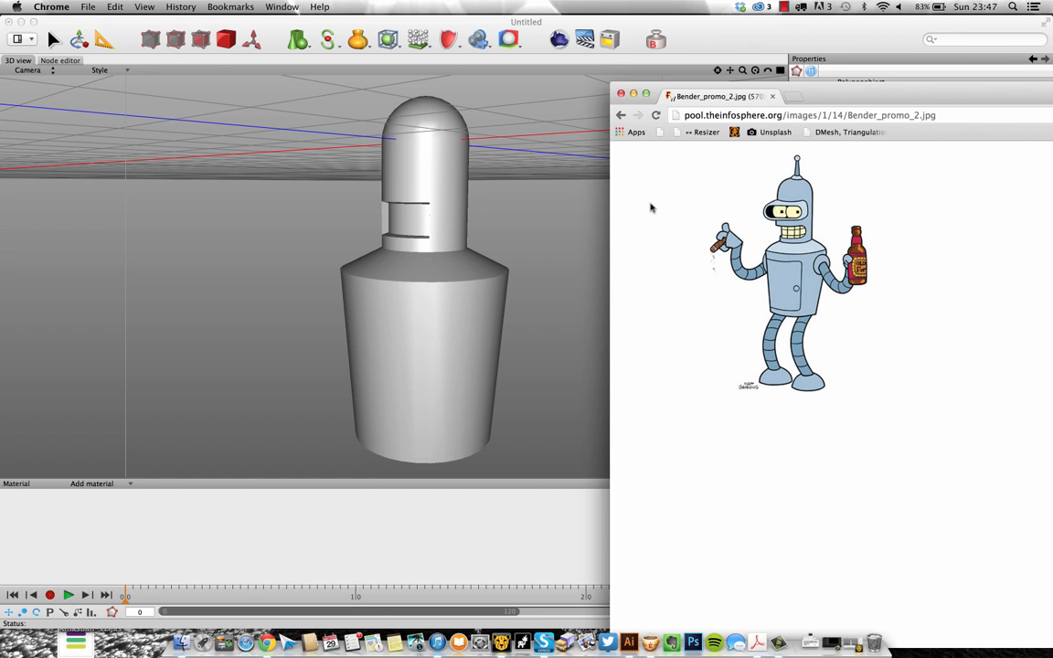
{"action": "left_click", "coordinate": [554, 220]}
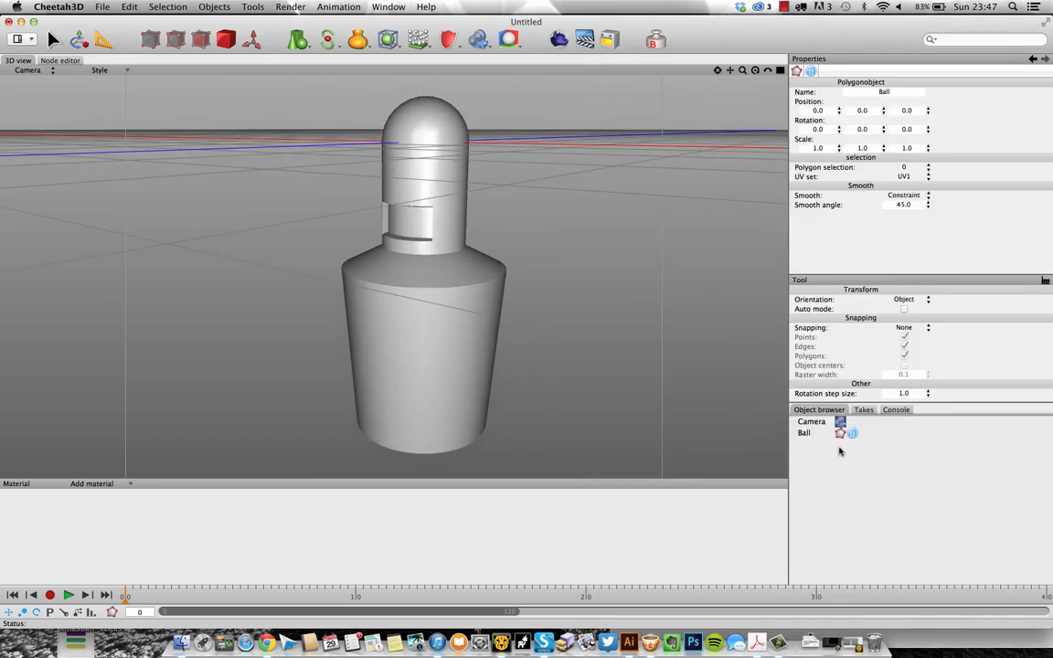
{"action": "left_click", "coordinate": [298, 41]}
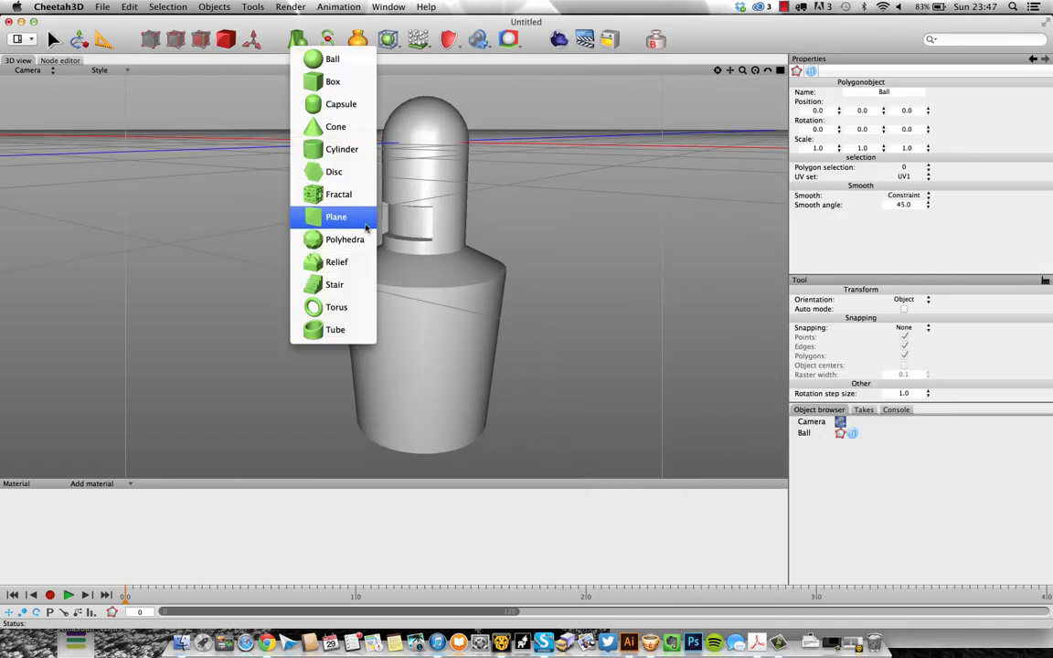
{"action": "left_click", "coordinate": [354, 330]}
{"action": "left_click_drag", "start_coordinate": [544, 189], "coordinate": [576, 199], "text": "alt"}
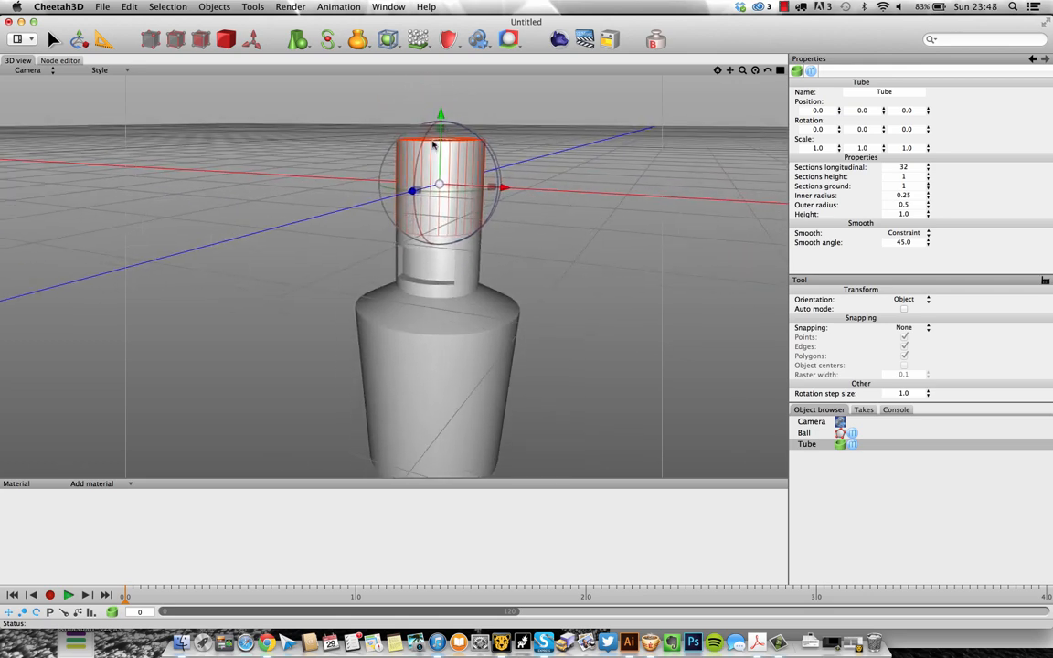
{"action": "left_click_drag", "start_coordinate": [434, 144], "coordinate": [406, 252]}
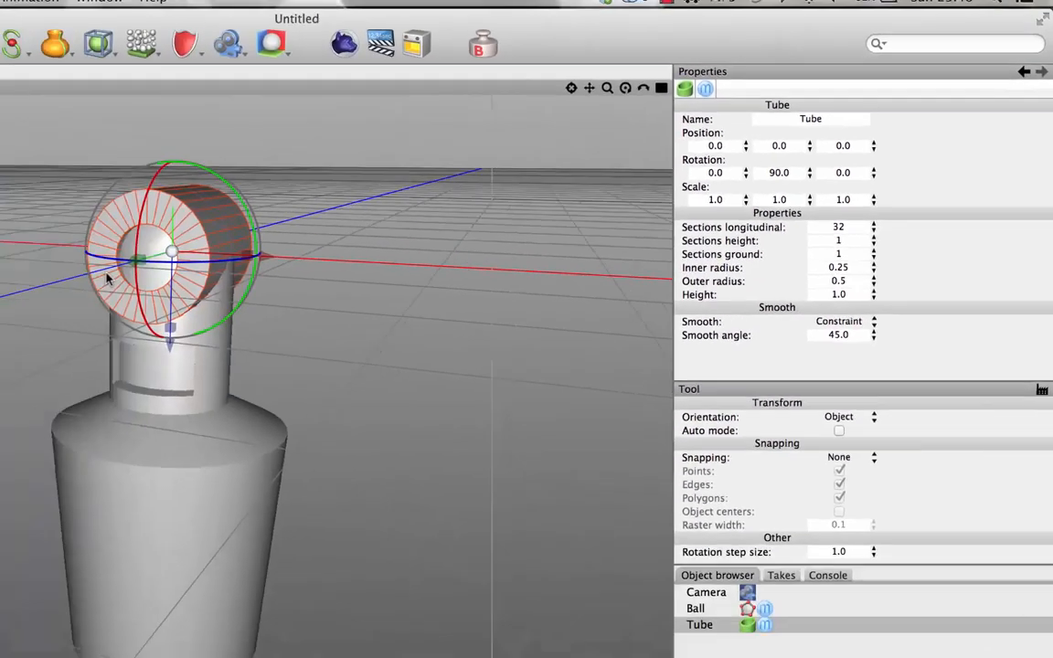
Move the tube forward to Z 0.3929 and, in the Front view, lower it to Y -0.1401 on the head
{"action": "left_click_drag", "start_coordinate": [131, 262], "coordinate": [120, 265]}
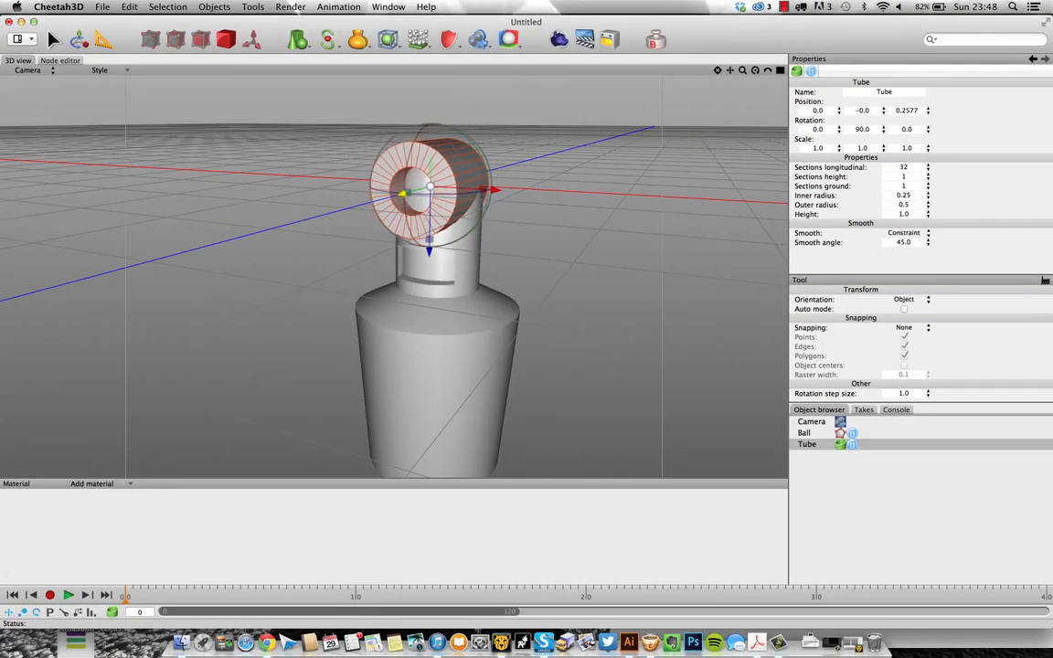
{"action": "left_click_drag", "start_coordinate": [402, 194], "coordinate": [398, 195]}
{"action": "left_click_drag", "start_coordinate": [512, 210], "coordinate": [537, 204], "text": "alt"}
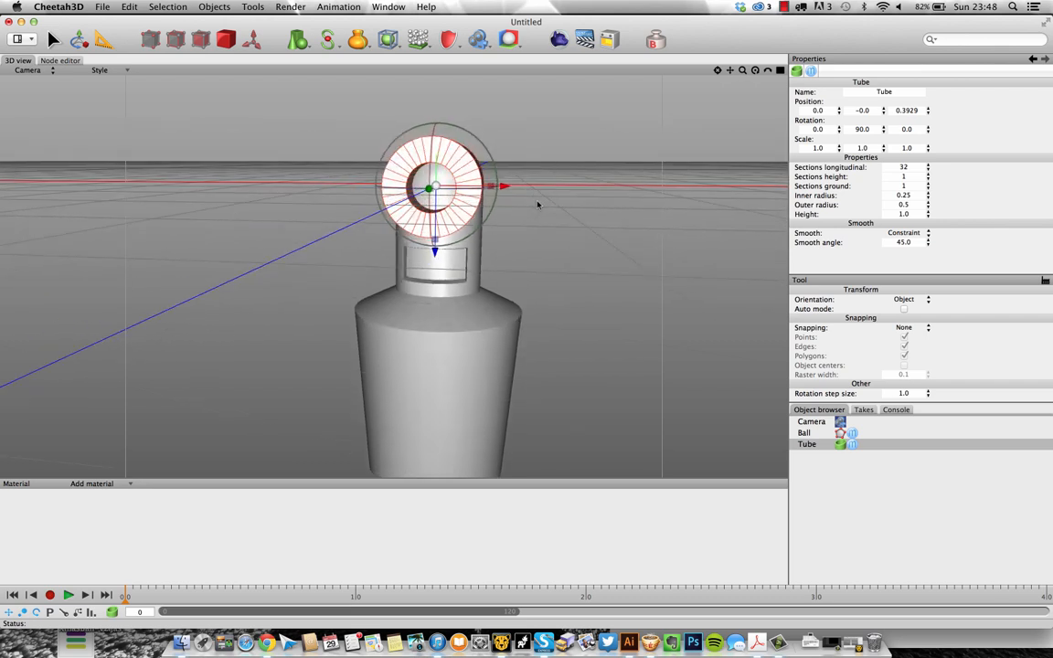
{"action": "key", "text": "2"}
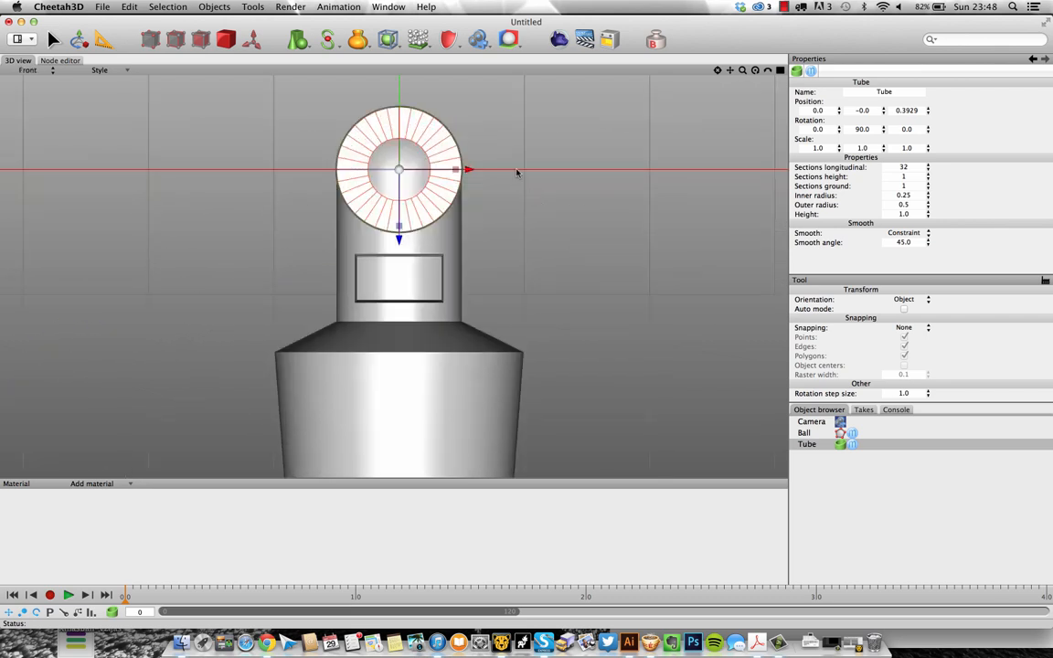
{"action": "left_click_drag", "start_coordinate": [517, 187], "coordinate": [523, 240], "text": "alt"}
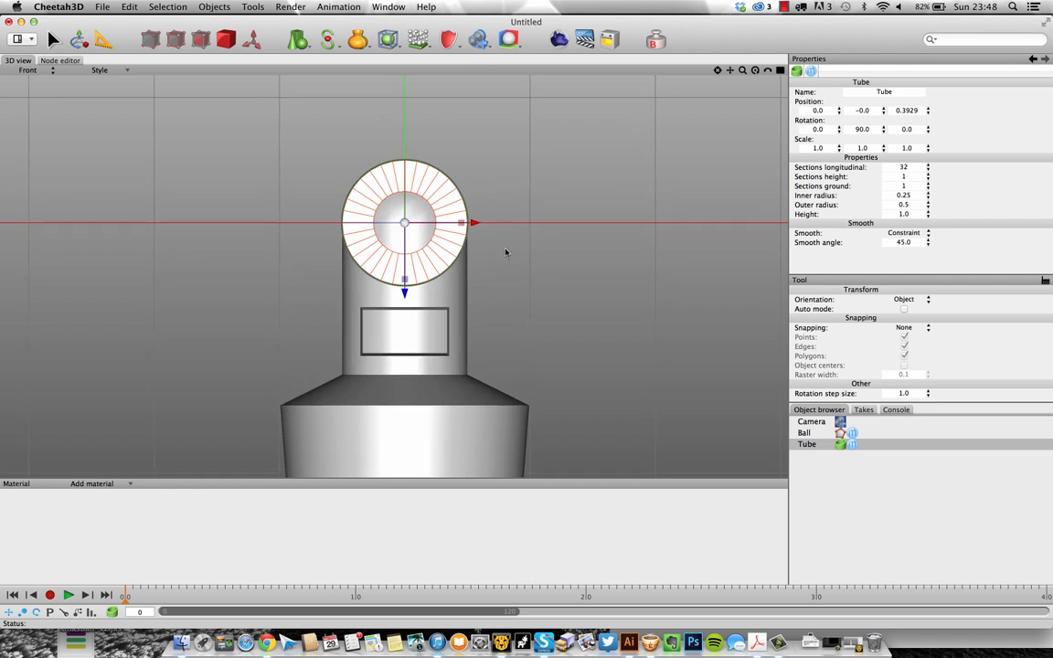
{"action": "left_click_drag", "start_coordinate": [404, 291], "coordinate": [403, 308]}
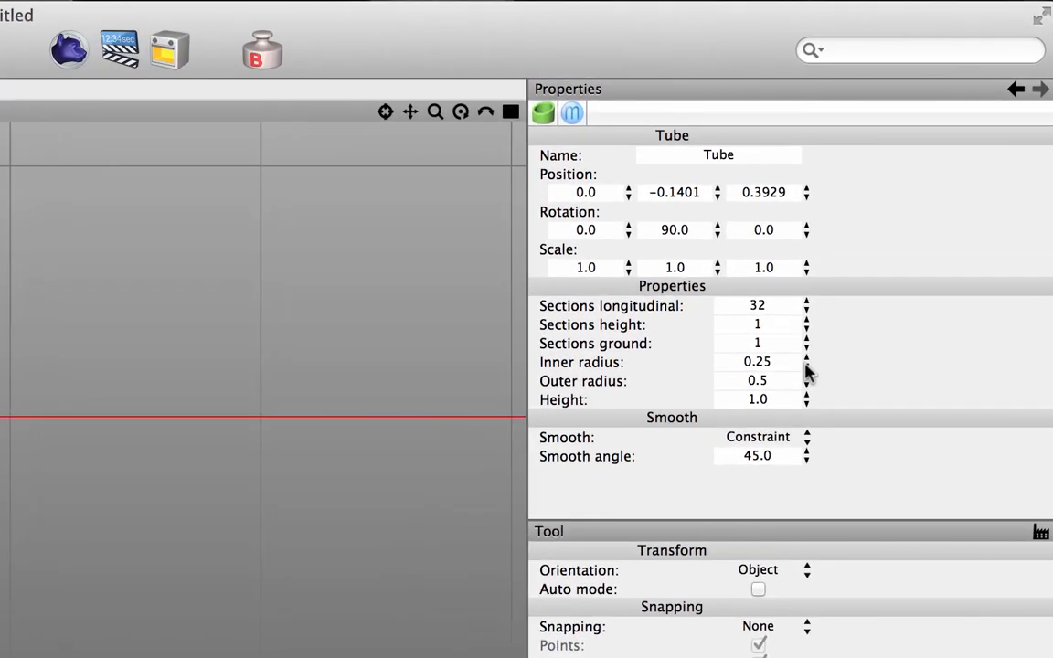
Set the tube's inner radius to 0.23 and outer radius to 0.29, and lower it to Y -0.2501 using the Bender reference in Chrome
{"action": "left_click_drag", "start_coordinate": [806, 370], "coordinate": [793, 442]}
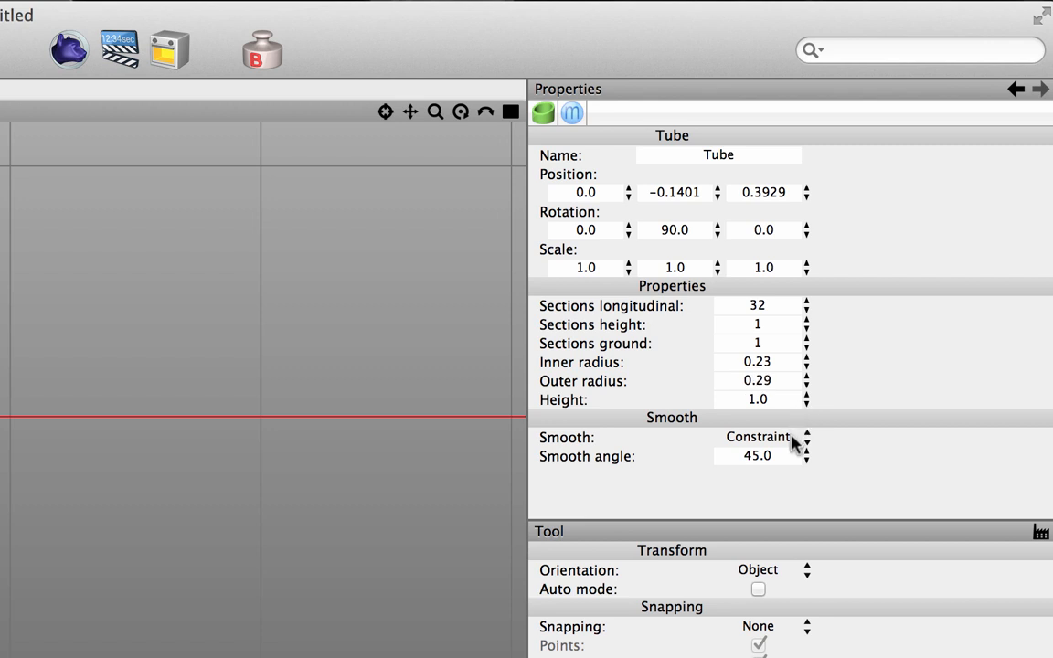
{"action": "key", "text": "super+Tab"}
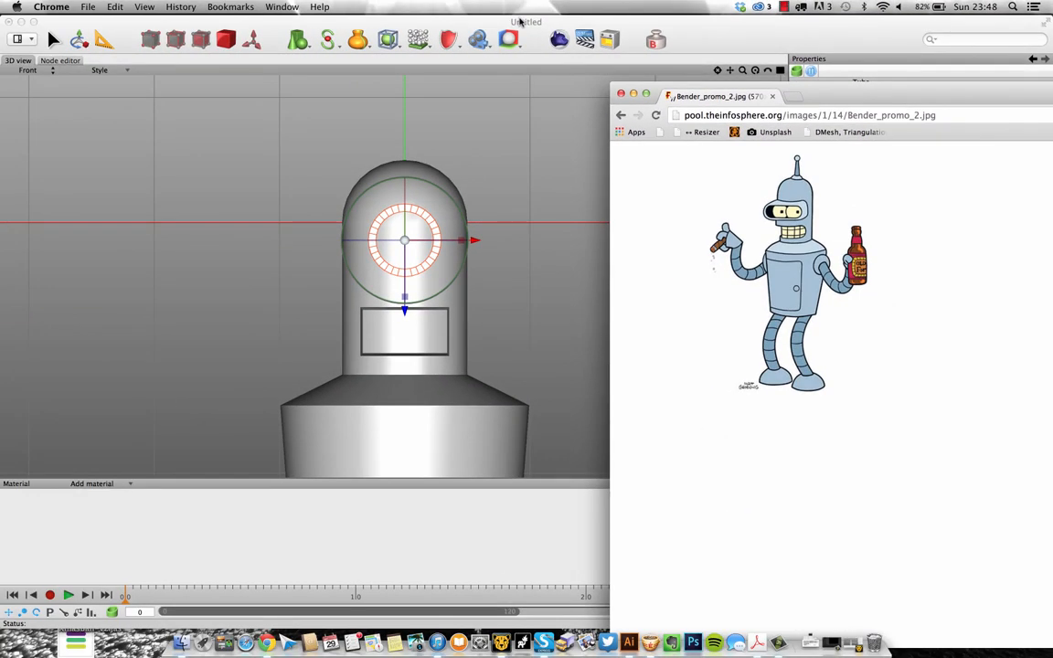
{"action": "left_click", "coordinate": [519, 20]}
{"action": "left_click_drag", "start_coordinate": [404, 311], "coordinate": [405, 319]}
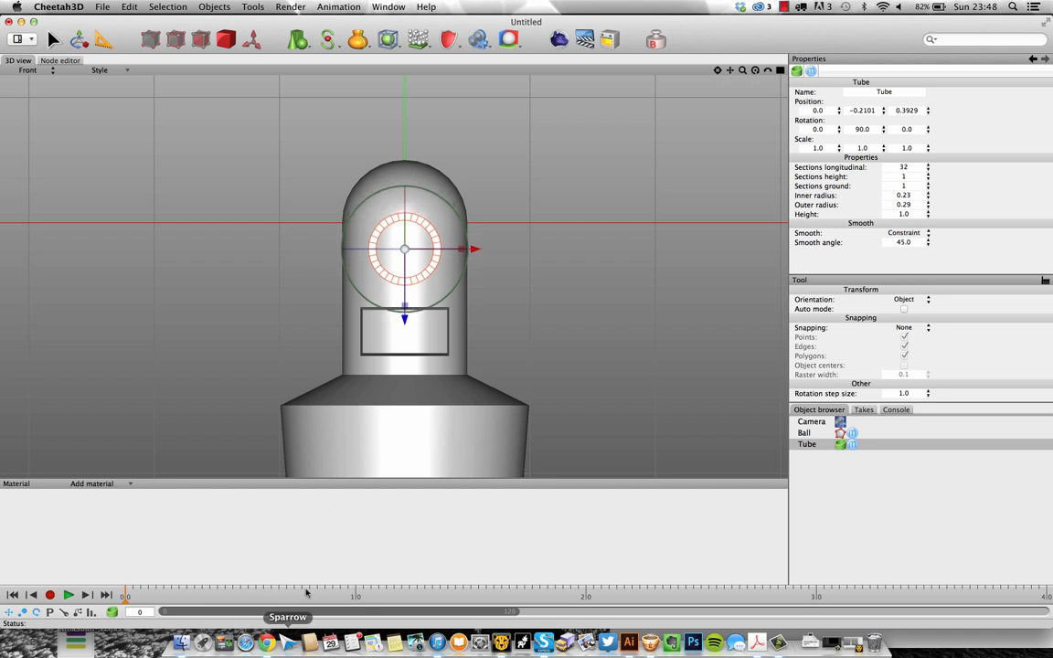
{"action": "left_click", "coordinate": [266, 642]}
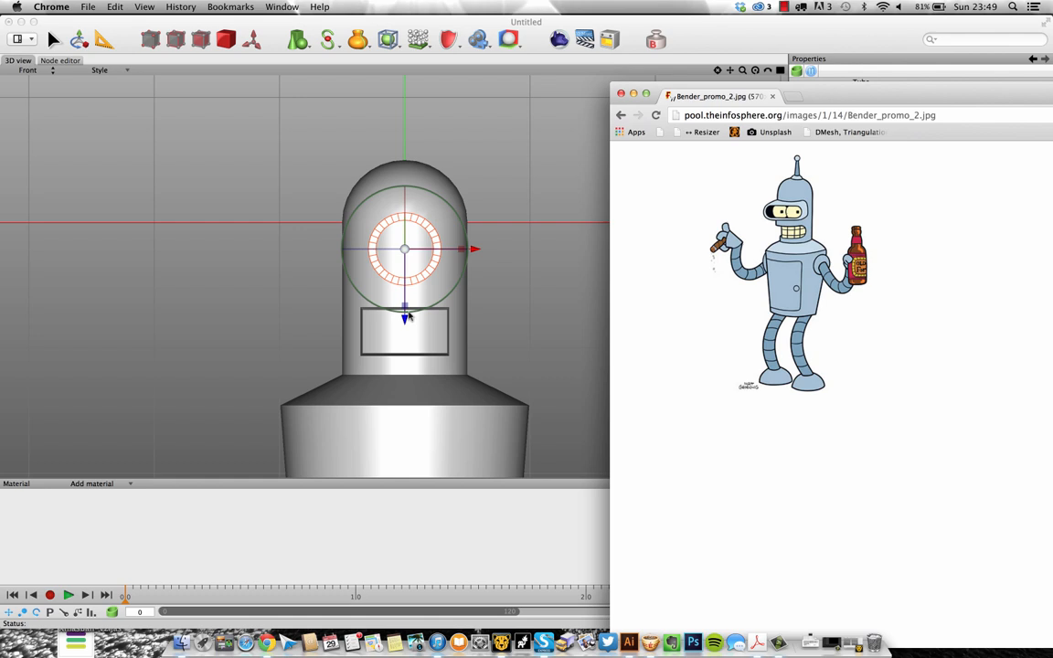
{"action": "left_click", "coordinate": [405, 322]}
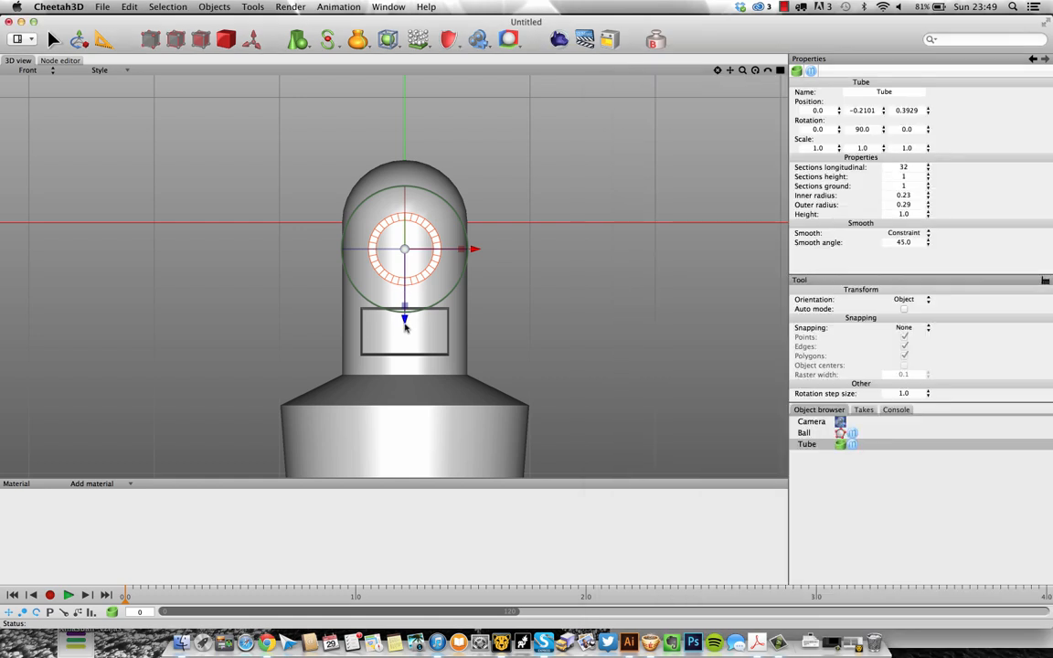
{"action": "left_click_drag", "start_coordinate": [406, 327], "coordinate": [405, 325]}
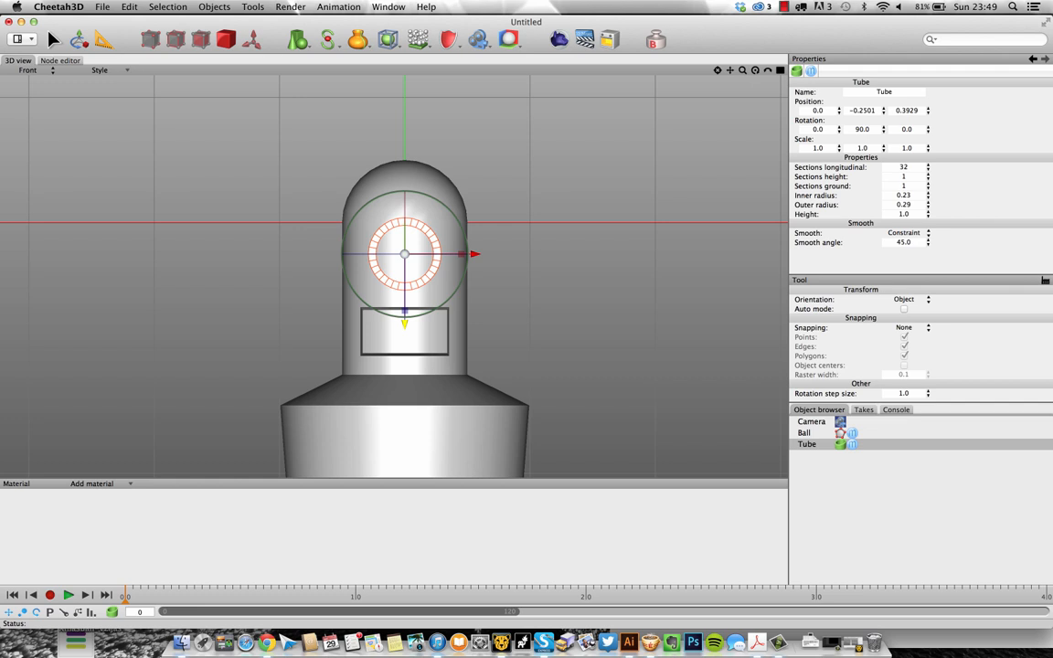
Convert the tube to an editable polygon object and area-select the polygons of its right half in the Front view
{"action": "left_click", "coordinate": [546, 247]}
{"action": "left_click", "coordinate": [437, 266]}
{"action": "left_click", "coordinate": [201, 40]}
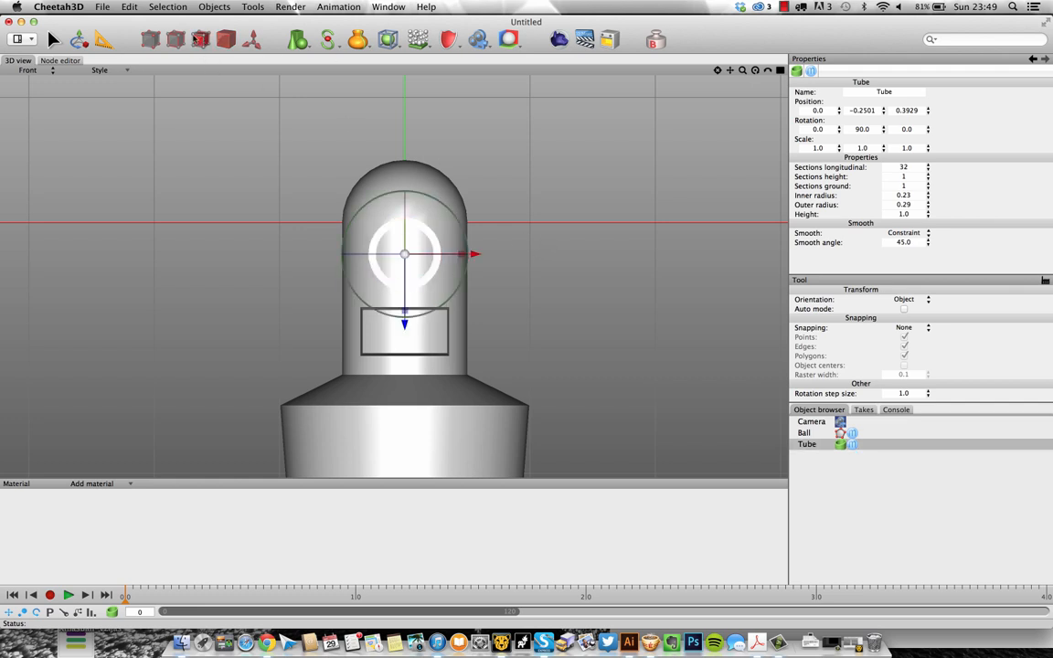
{"action": "left_click", "coordinate": [842, 447]}
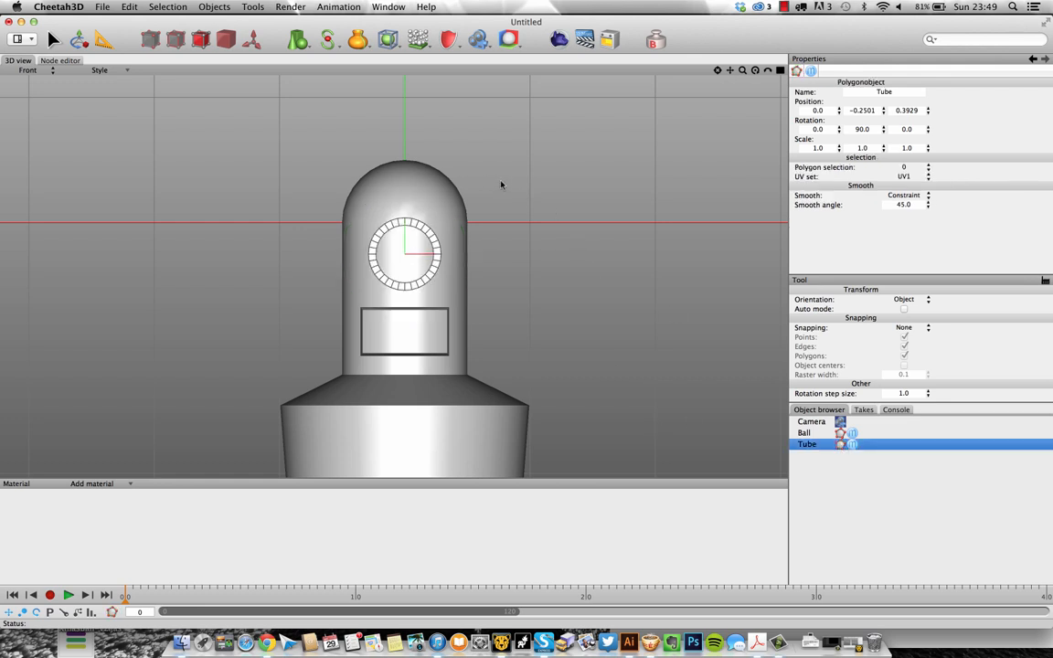
{"action": "key", "text": "a"}
{"action": "left_click_drag", "start_coordinate": [507, 190], "coordinate": [403, 313]}
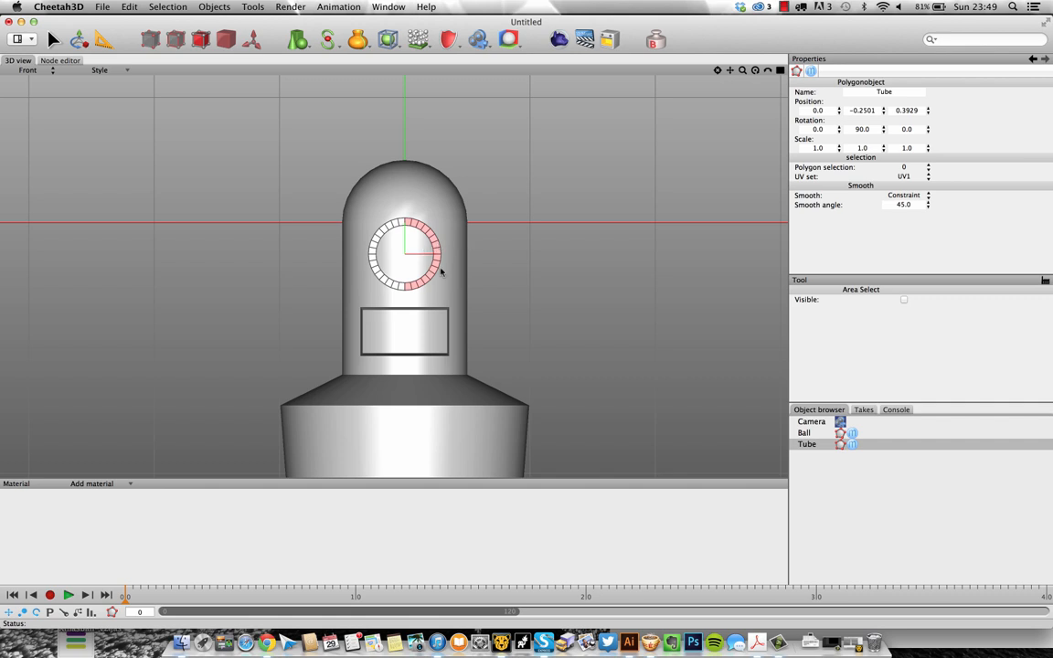
Move the selected half outward along X to stretch the tube into an oval, and centre the whole tube on the head at X -0.1551
{"action": "key", "text": "e"}
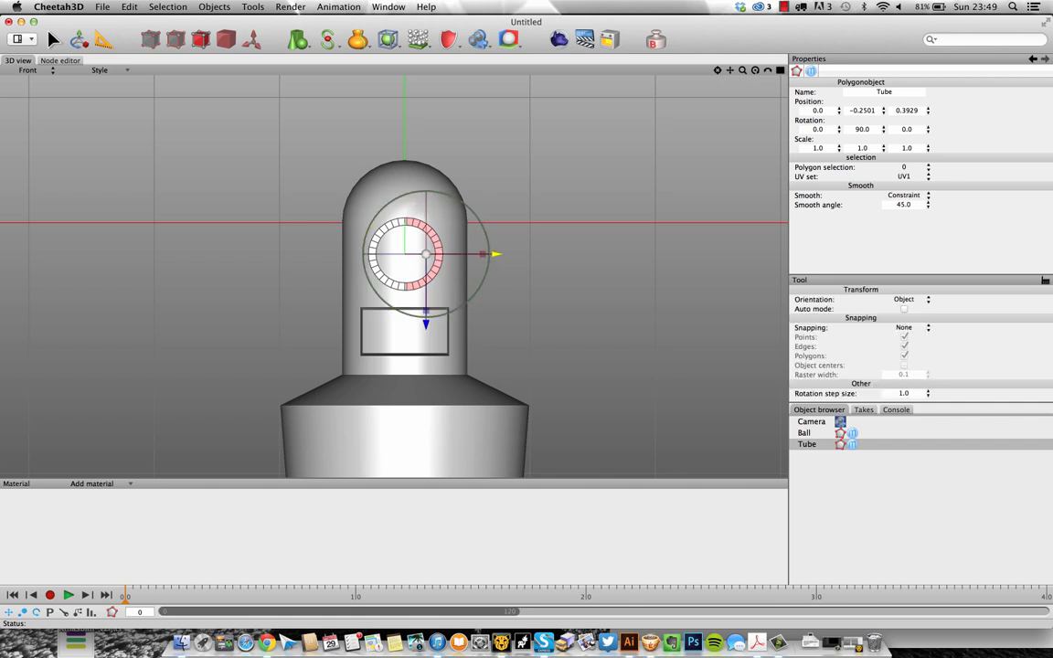
{"action": "left_click_drag", "start_coordinate": [496, 254], "coordinate": [536, 254]}
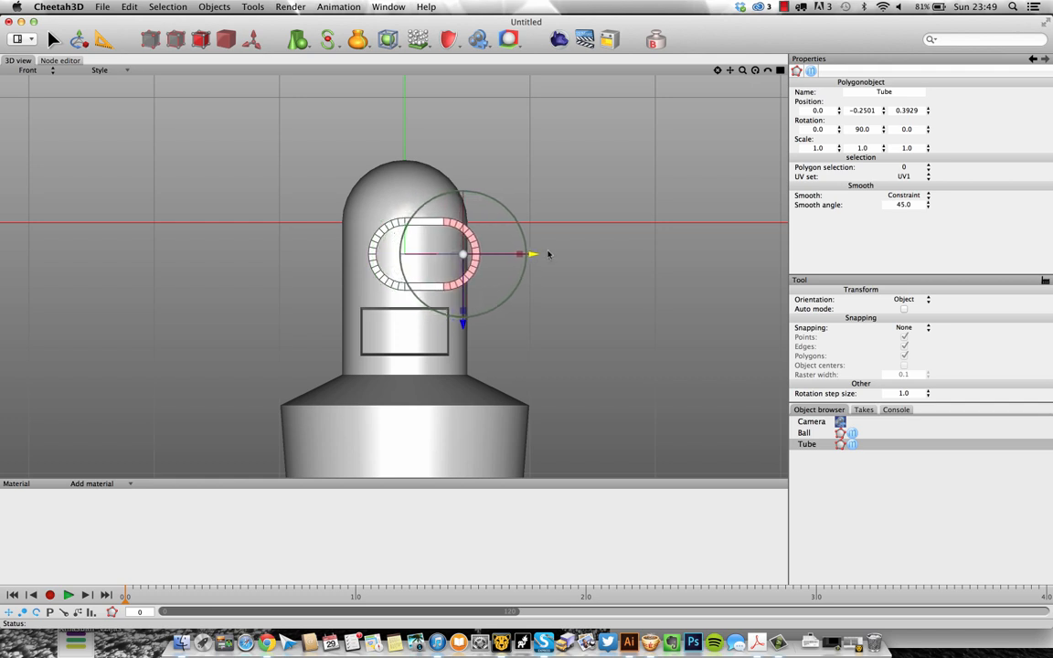
{"action": "left_click", "coordinate": [227, 43]}
{"action": "mouse_move", "coordinate": [457, 263]}
{"action": "left_mouse_down"}
{"action": "mouse_move", "coordinate": [437, 262]}
{"action": "mouse_move", "coordinate": [454, 255]}
{"action": "left_mouse_up"}
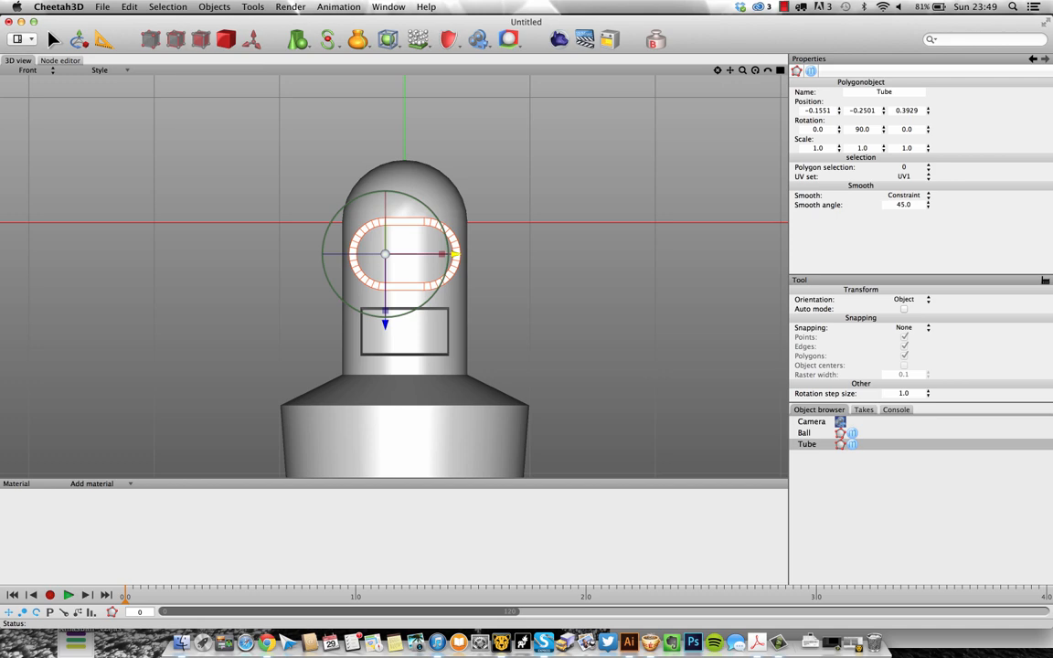
Try to push the whole tube back into the head to Z 0.1799 in the camera view
{"action": "key", "text": "F1"}
{"action": "left_click_drag", "start_coordinate": [502, 256], "coordinate": [423, 262], "text": "alt"}
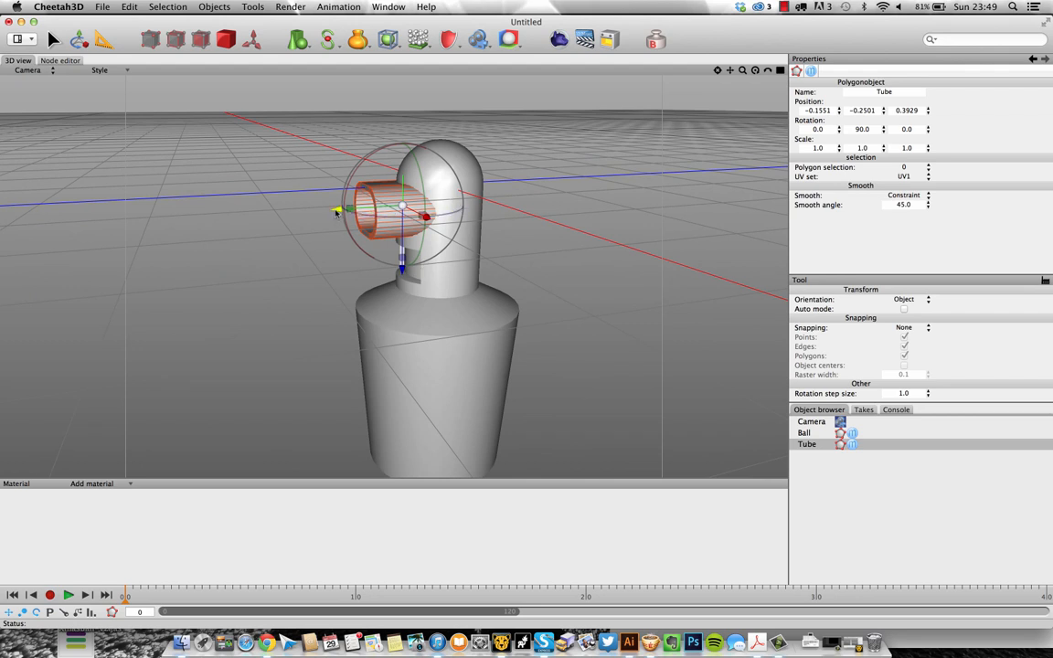
{"action": "left_click_drag", "start_coordinate": [336, 212], "coordinate": [355, 208]}
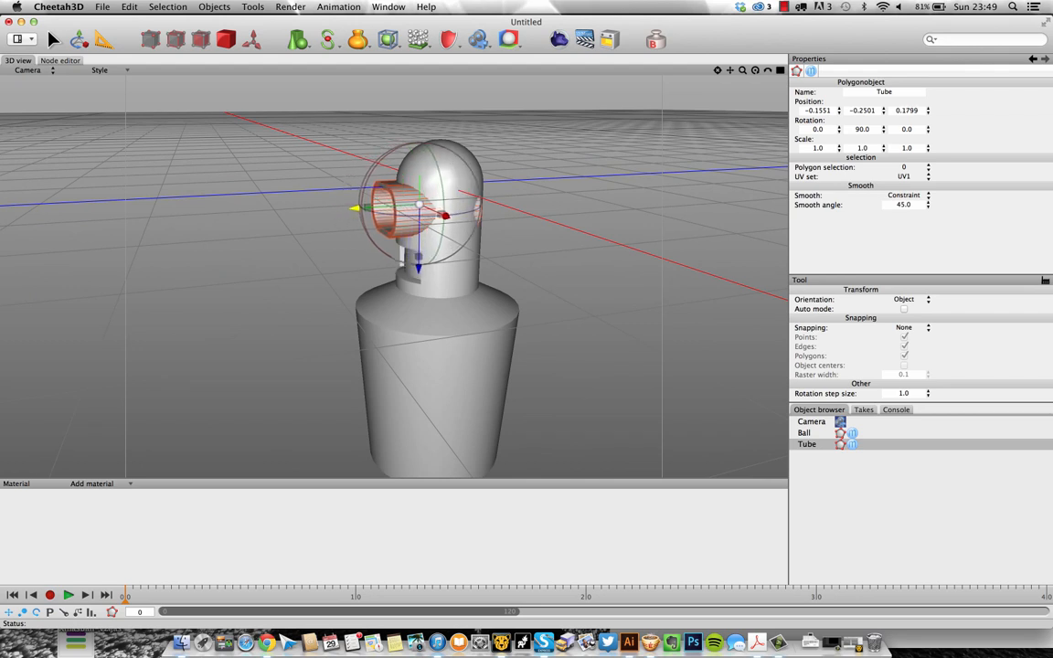
{"action": "key", "text": "super+z"}
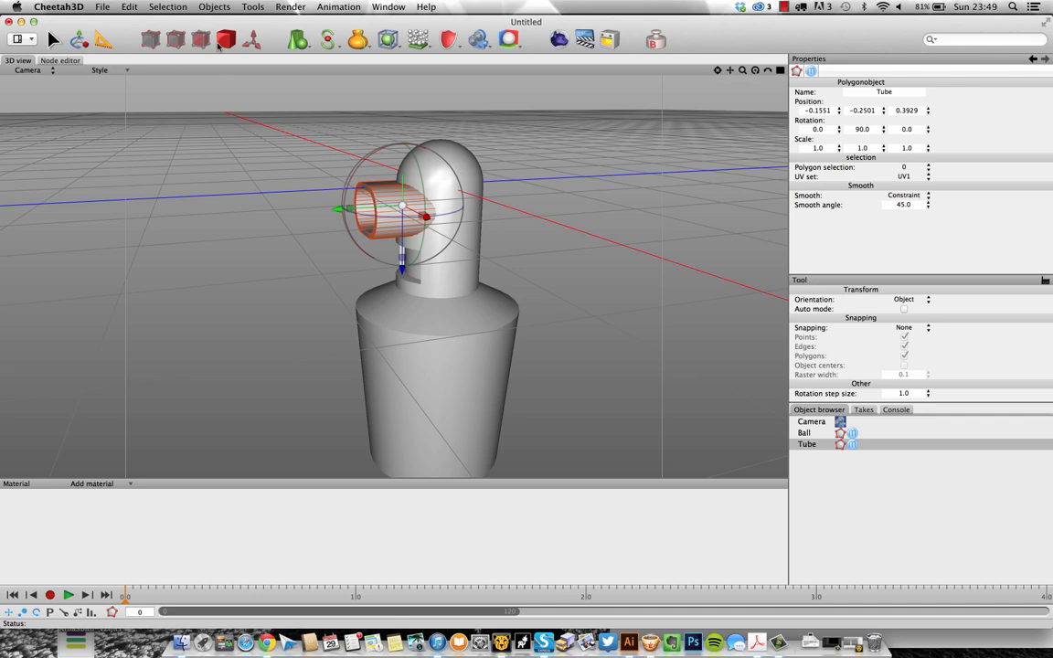
Ring-select the polygons around the tube's front rim and move them back toward the head to shorten the tube
{"action": "left_click", "coordinate": [203, 42]}
{"action": "left_click_drag", "start_coordinate": [327, 199], "coordinate": [413, 204], "text": "alt"}
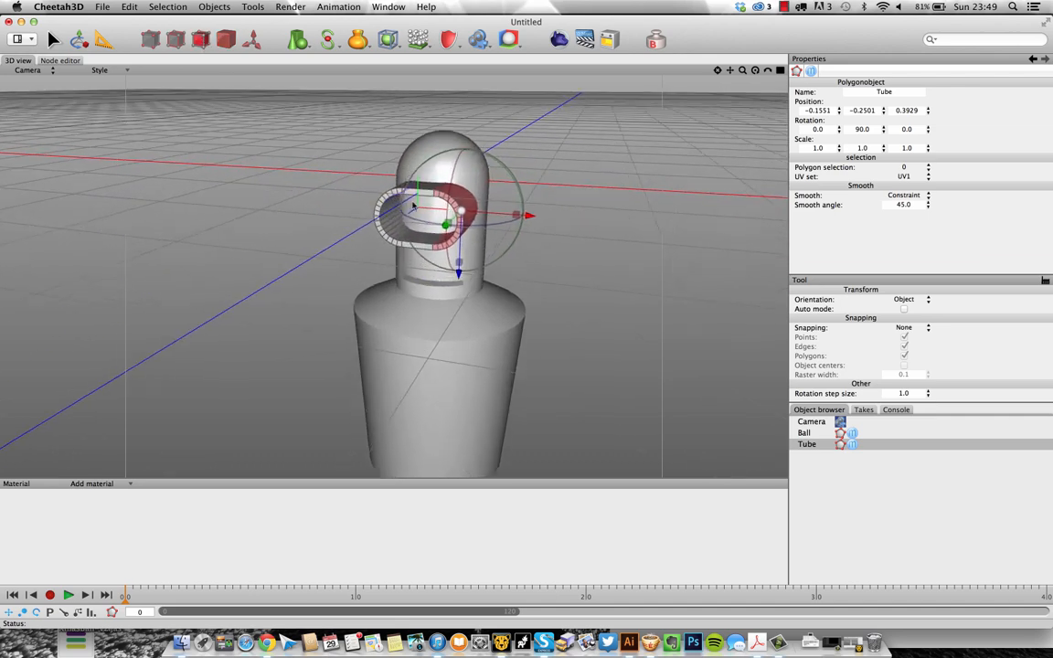
{"action": "scroll", "coordinate": [413, 204], "scroll_direction": "up", "scroll_amount": 4}
{"action": "left_click_drag", "start_coordinate": [483, 267], "coordinate": [477, 236], "text": "alt"}
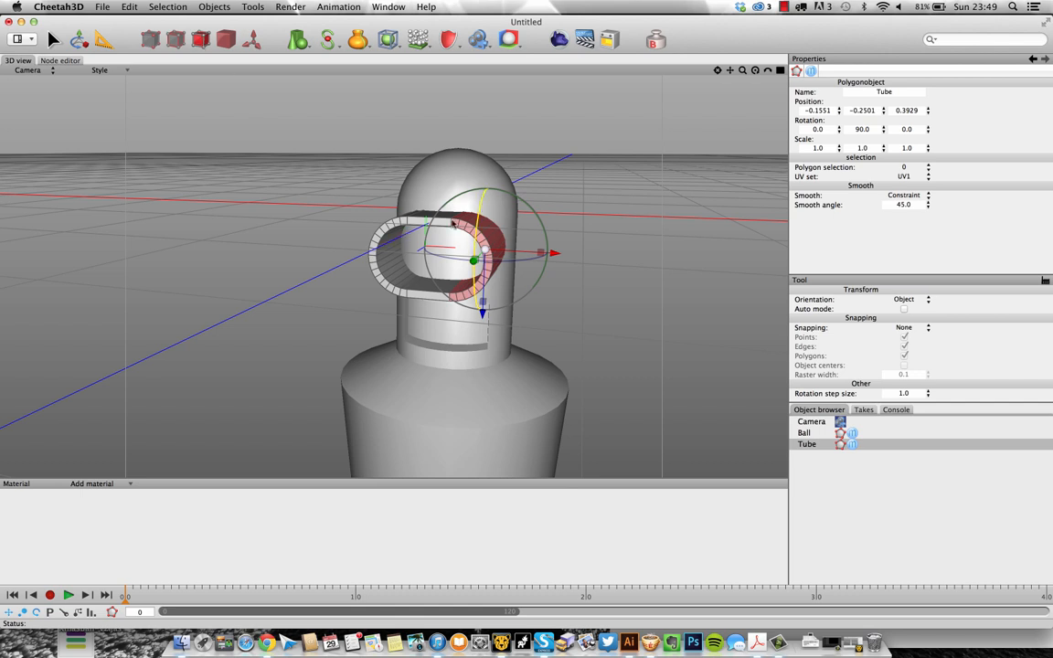
{"action": "key", "text": "r"}
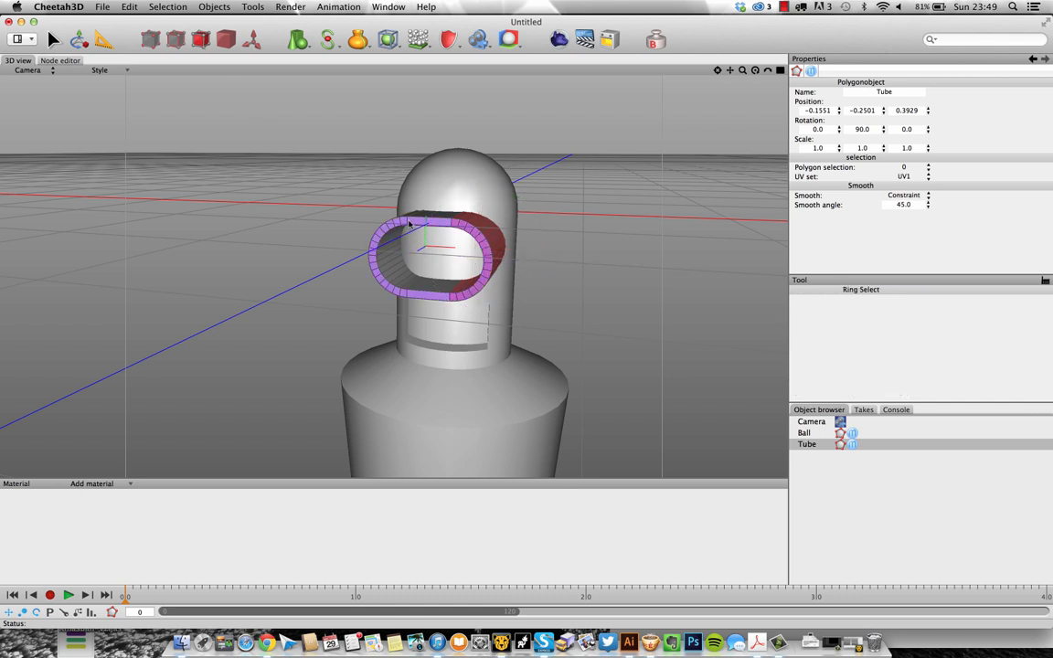
{"action": "left_click", "coordinate": [408, 223]}
{"action": "left_click_drag", "start_coordinate": [446, 229], "coordinate": [382, 234], "text": "alt"}
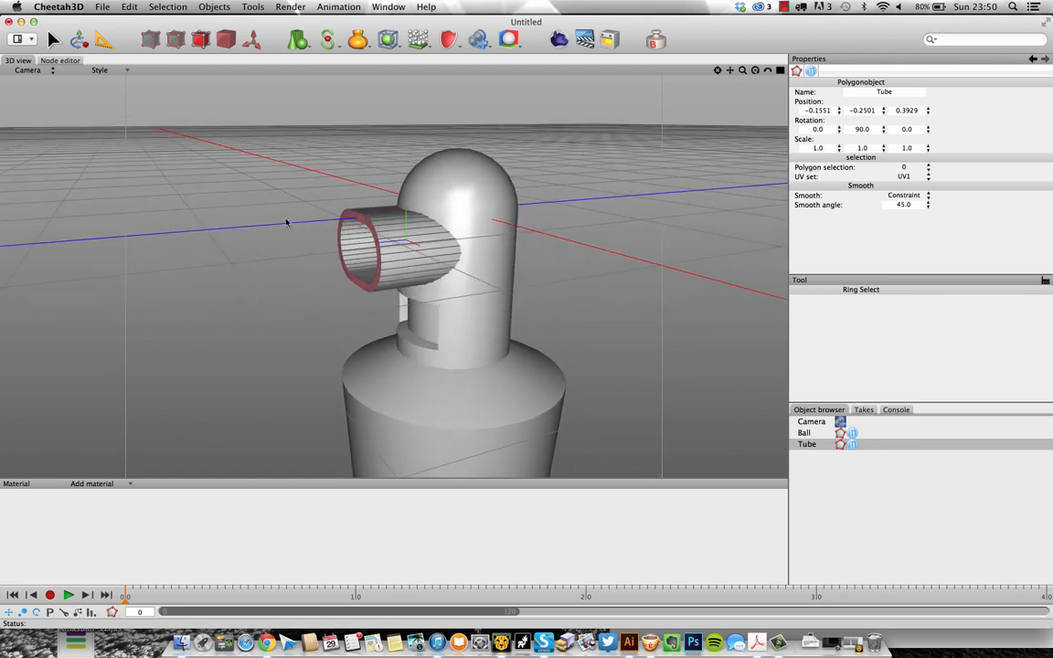
{"action": "key", "text": "w"}
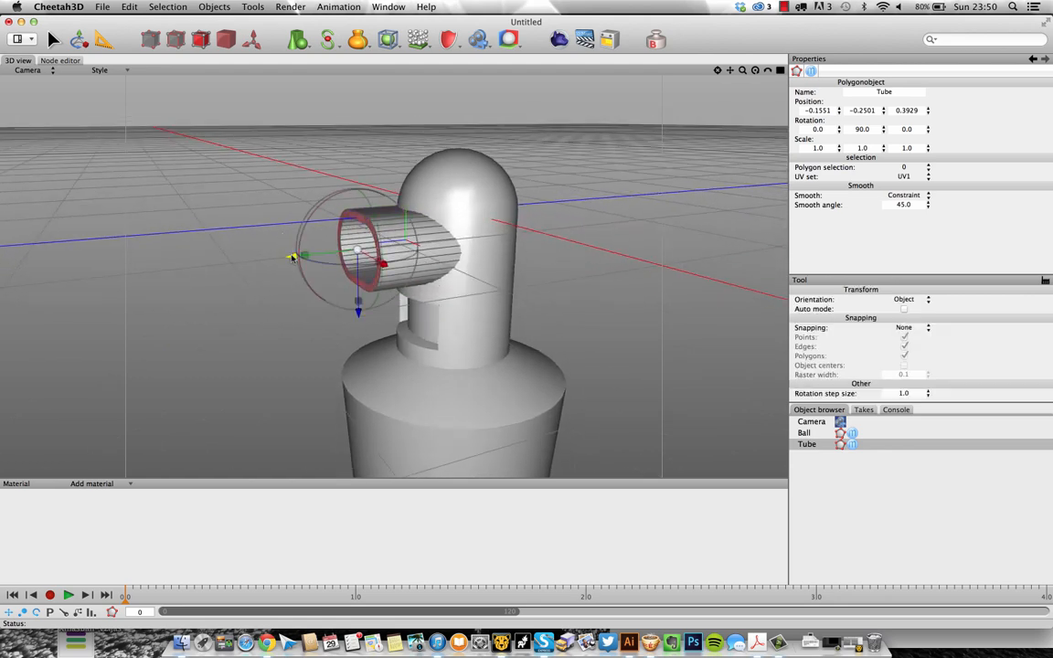
{"action": "left_click_drag", "start_coordinate": [292, 256], "coordinate": [333, 253]}
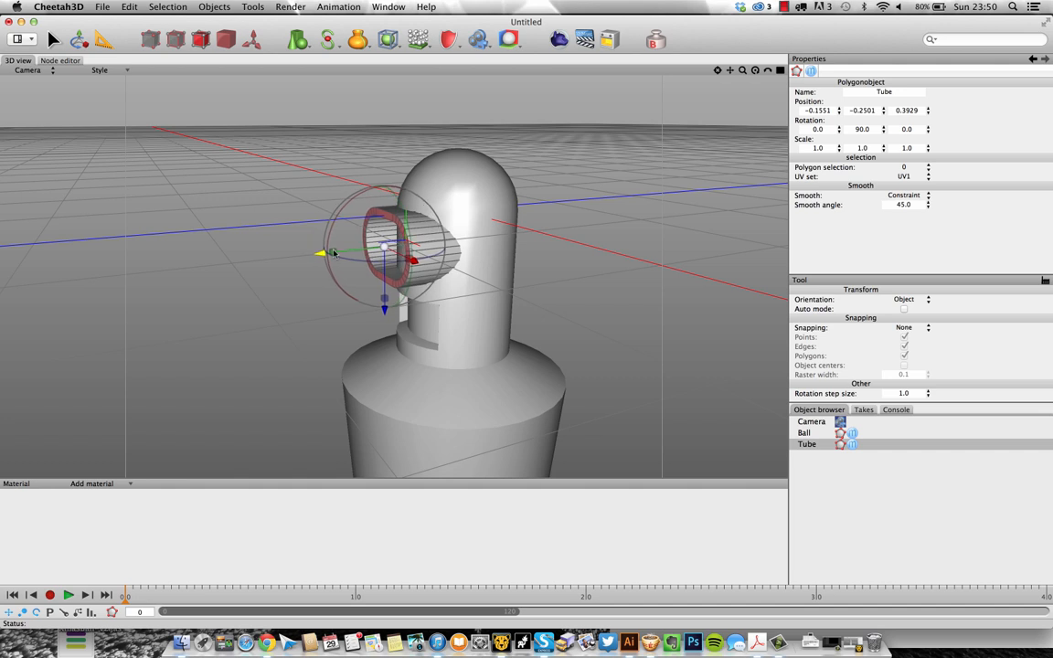
Nudge the whole tube back to Z 0.3834 in object mode and deselect it
{"action": "left_click", "coordinate": [205, 37]}
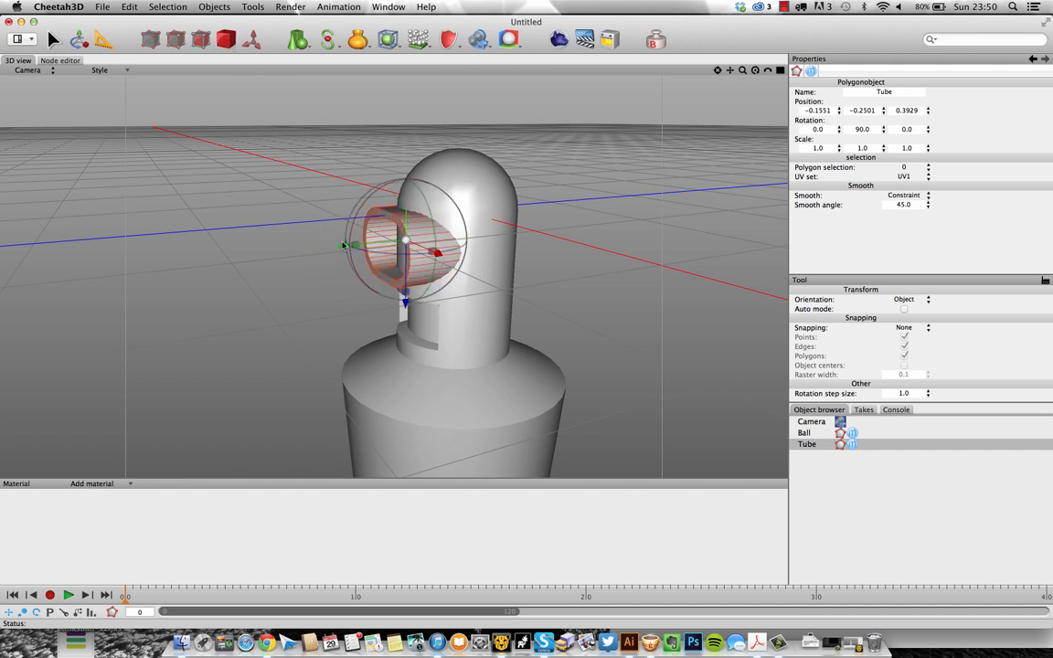
{"action": "mouse_move", "coordinate": [343, 245]}
{"action": "left_mouse_down"}
{"action": "mouse_move", "coordinate": [361, 244]}
{"action": "mouse_move", "coordinate": [343, 245]}
{"action": "left_mouse_up"}
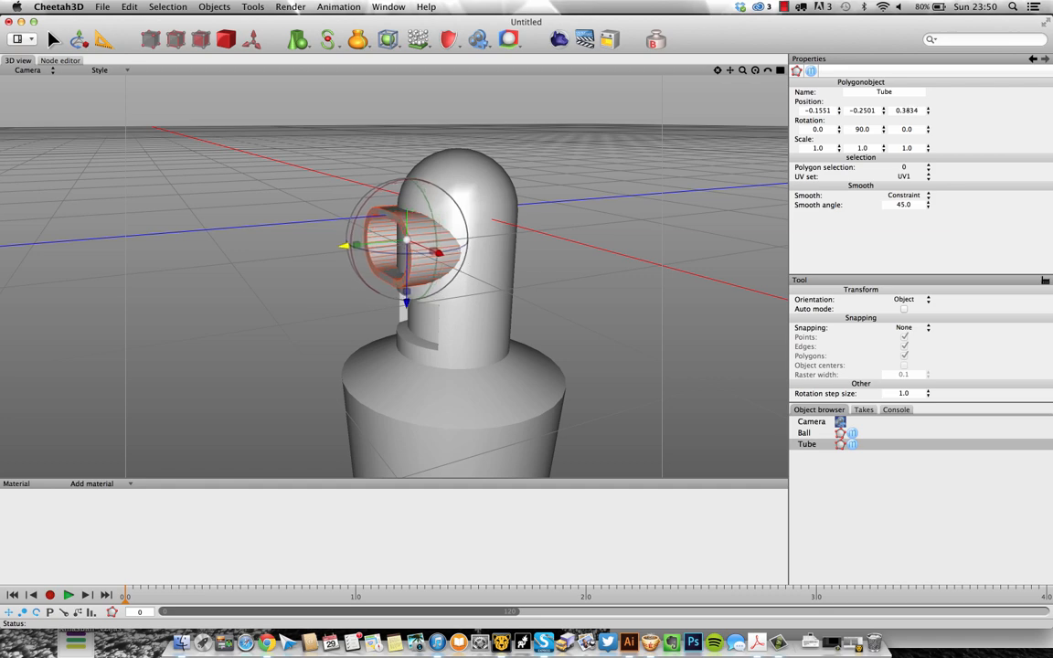
{"action": "left_click", "coordinate": [308, 235]}
{"action": "left_click_drag", "start_coordinate": [432, 255], "coordinate": [720, 360], "text": "alt"}
{"action": "key", "text": "F1"}
{"action": "key", "text": "F1"}
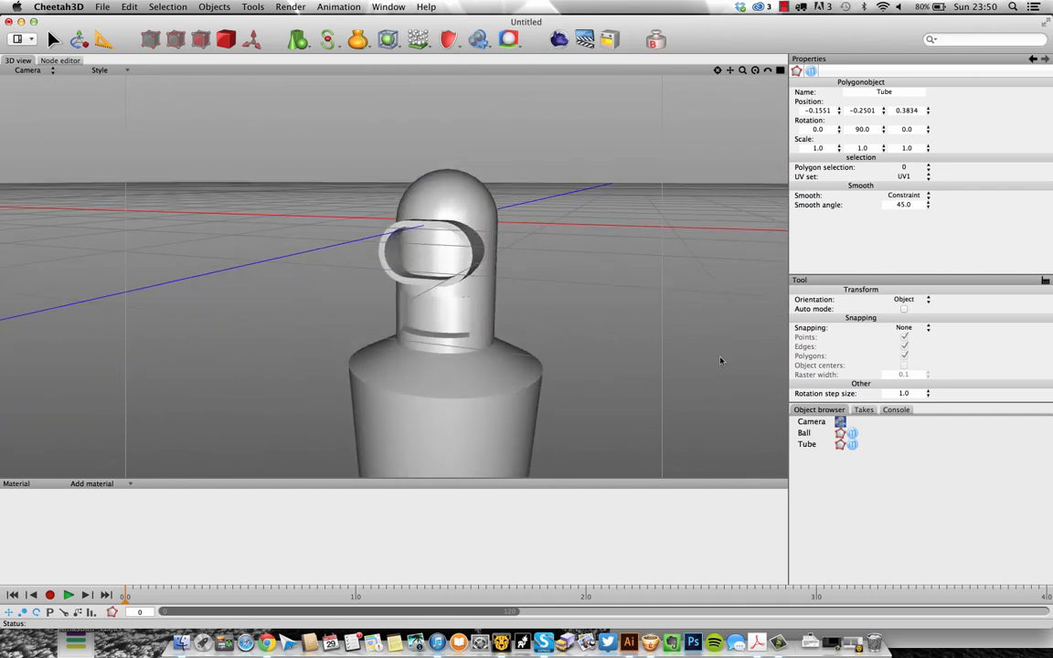
Rename the Ball object as Body and the Tube object as Visor, and clear the selection
{"action": "double_click", "coordinate": [804, 432]}
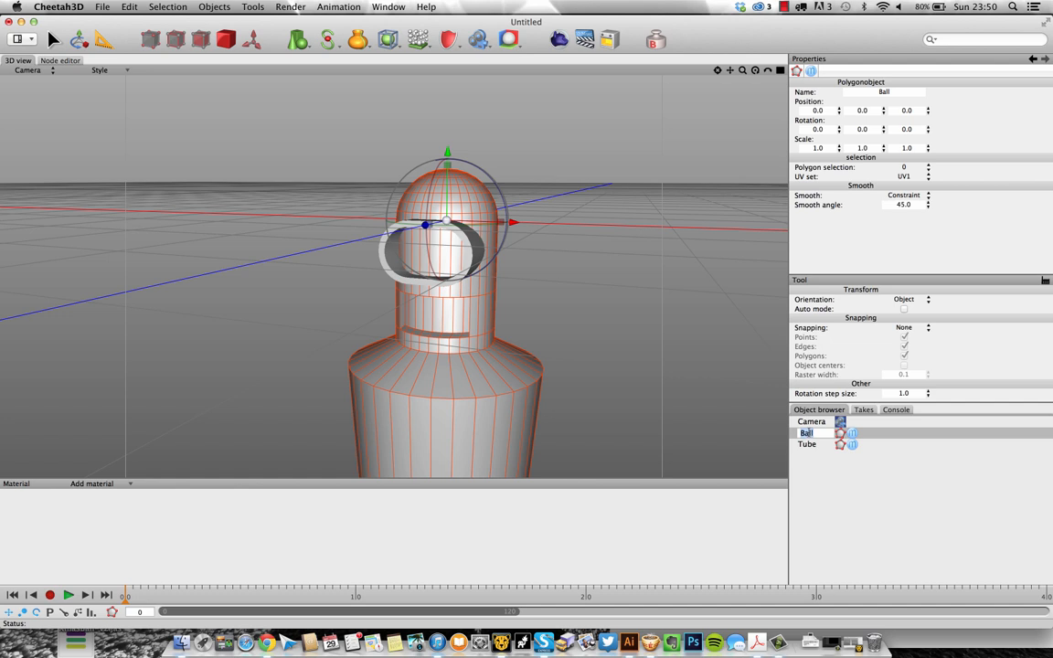
{"action": "key", "text": "Return"}
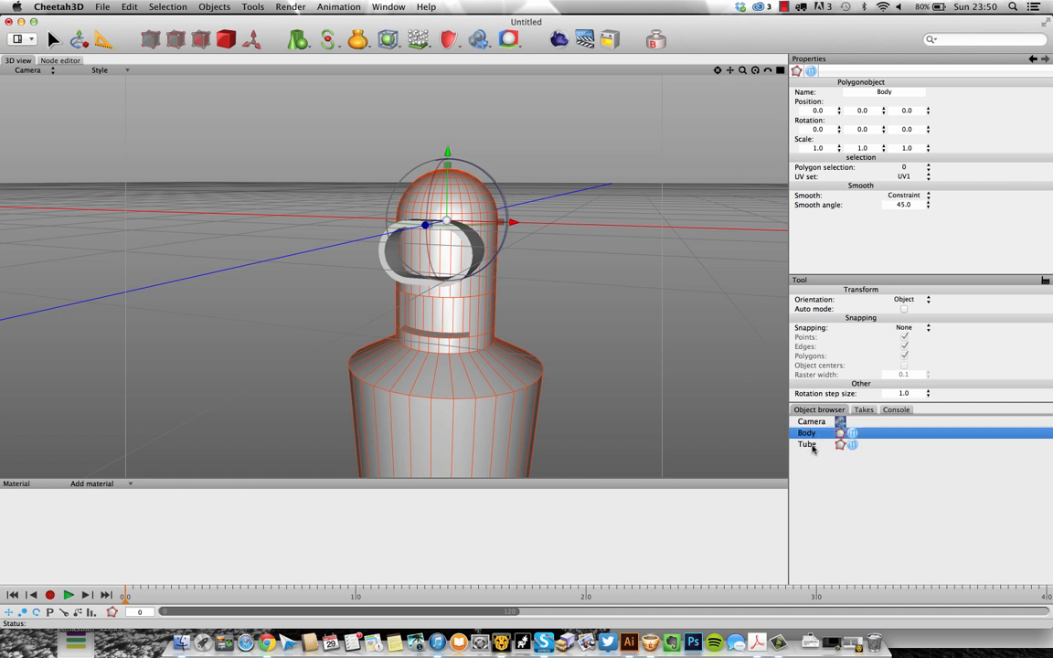
{"action": "double_click", "coordinate": [808, 444]}
{"action": "type", "text": "Visor"}
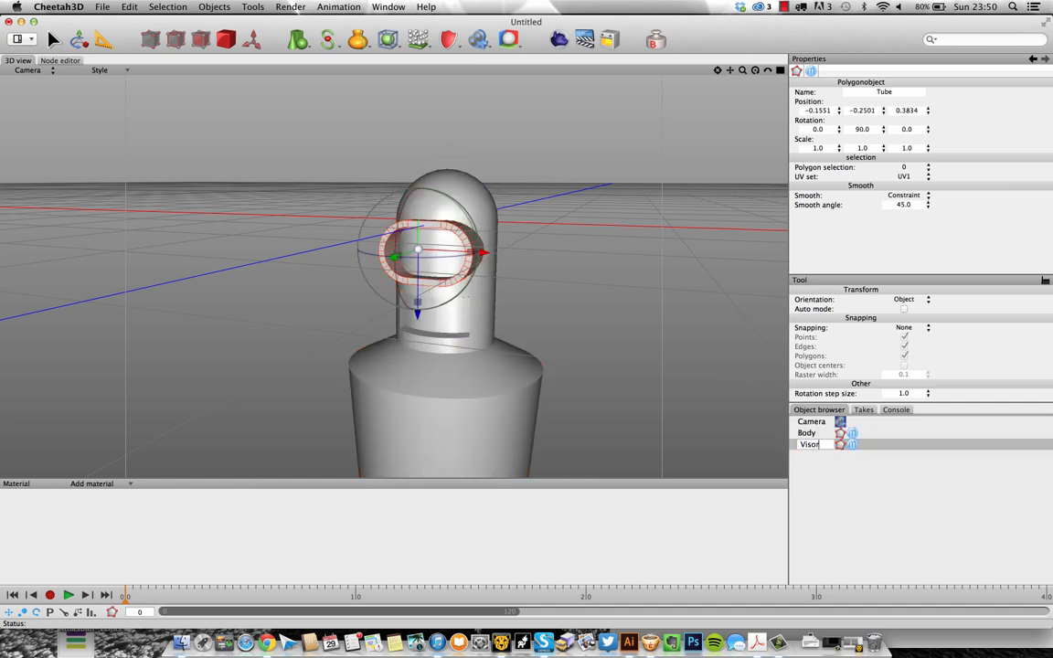
{"action": "key", "text": "Return"}
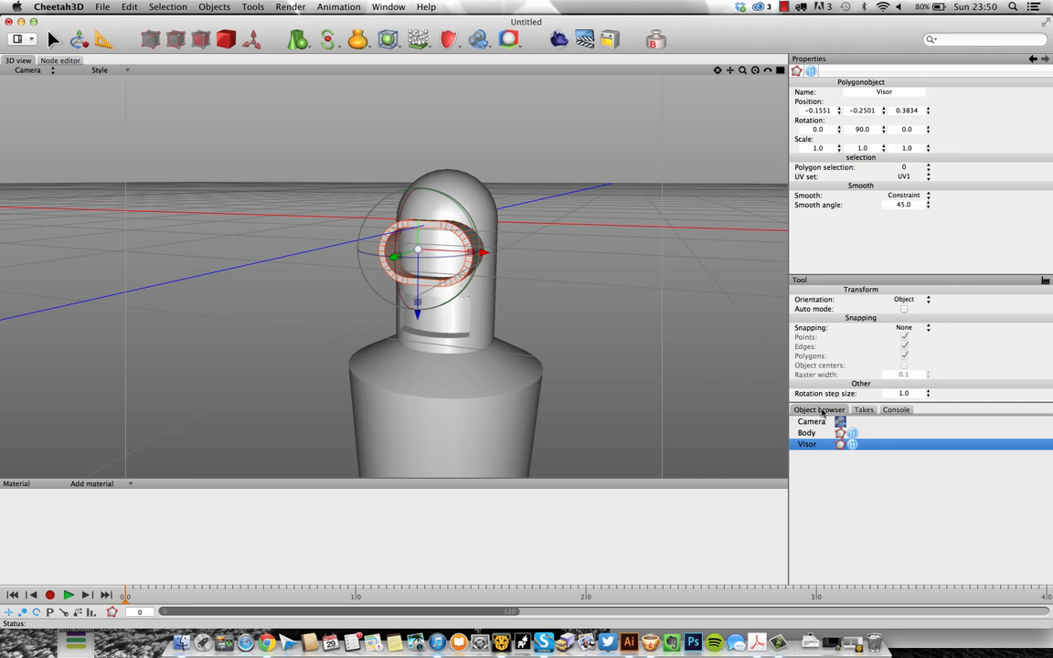
{"action": "left_click", "coordinate": [586, 296]}
Add a Ball rotated 90° so its pole faces forward, and move it in front of the head to Z 0.5178
{"action": "left_click_drag", "start_coordinate": [588, 297], "coordinate": [570, 281], "text": "alt"}
{"action": "scroll", "coordinate": [603, 280], "scroll_direction": "up", "scroll_amount": 2}
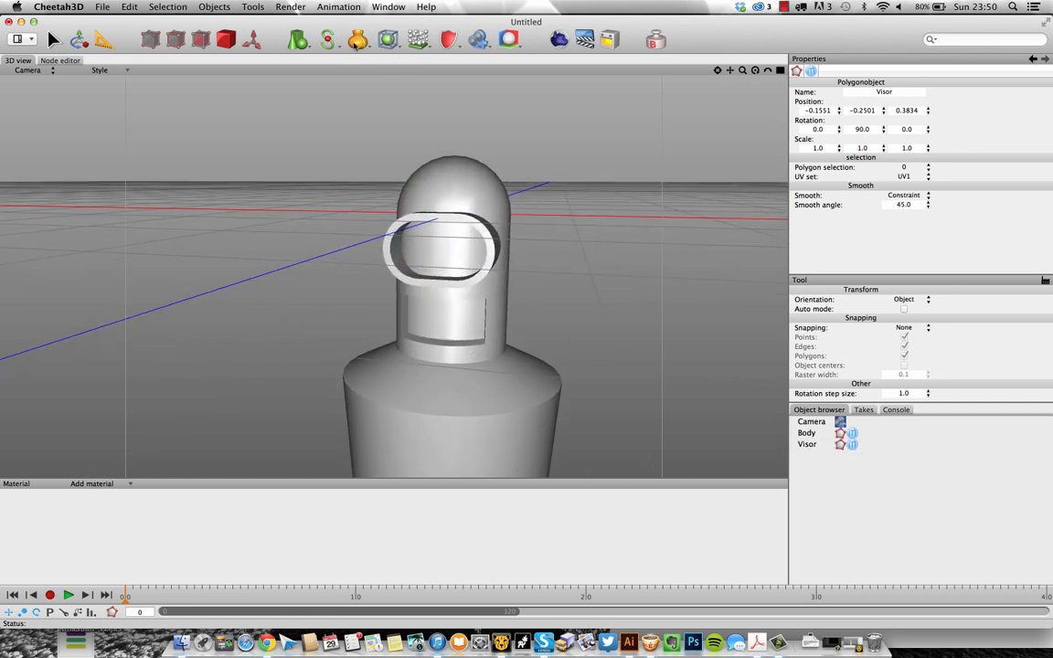
{"action": "left_click", "coordinate": [299, 41]}
{"action": "left_click", "coordinate": [310, 70]}
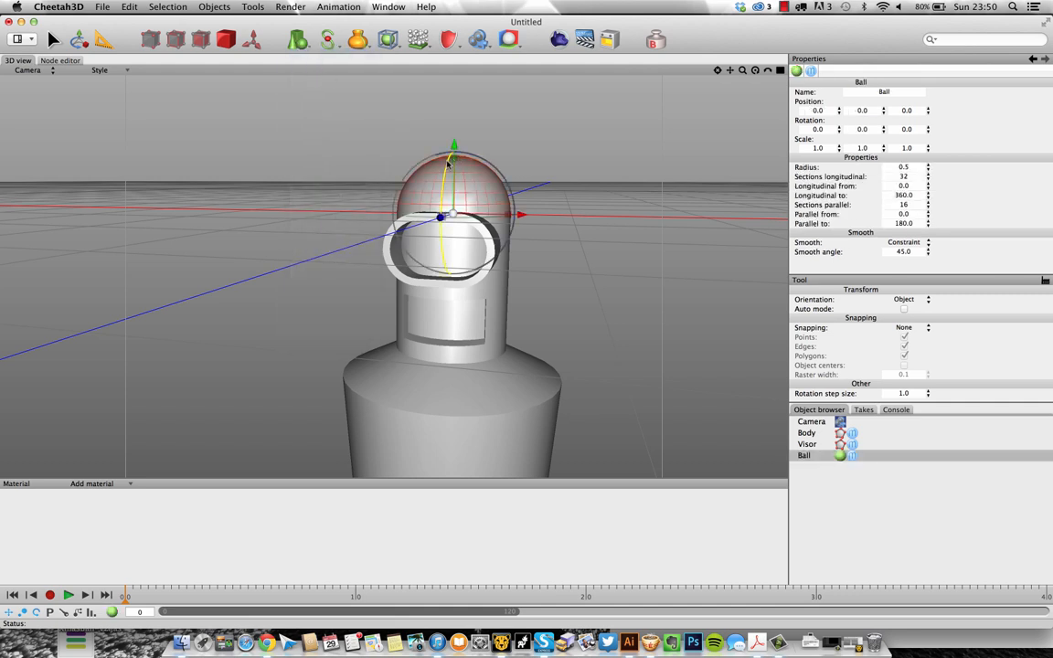
{"action": "left_click_drag", "start_coordinate": [447, 161], "coordinate": [452, 280]}
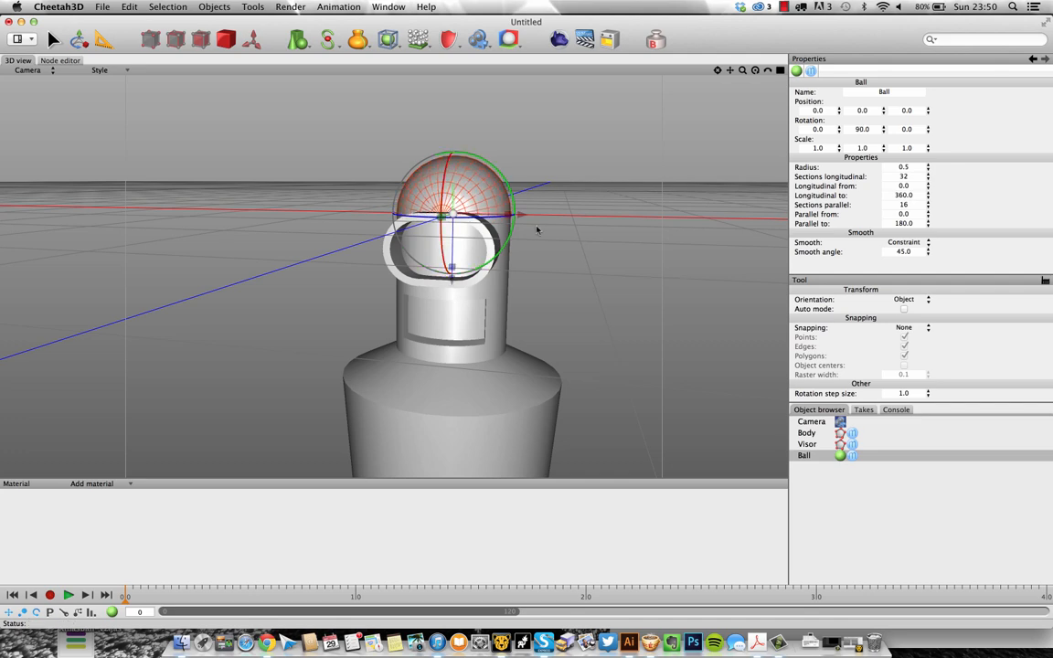
{"action": "left_click_drag", "start_coordinate": [429, 202], "coordinate": [340, 222], "text": "alt"}
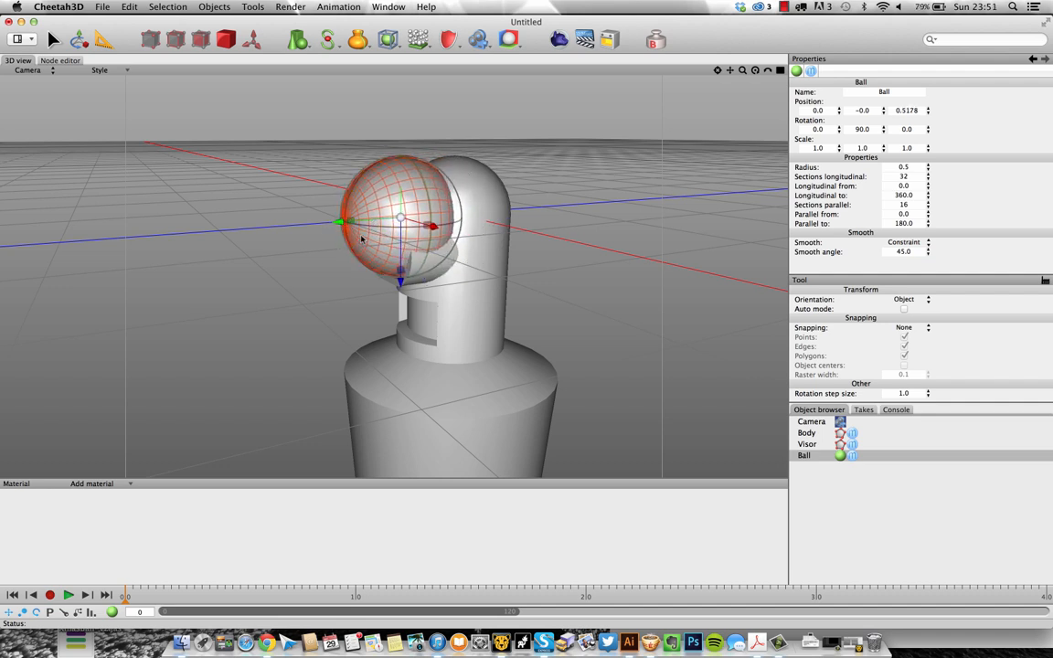
Check the Bender reference picture, then lower the Ball to Y -0.243 and scale it uniformly to 0.52 inside the visor
{"action": "left_click", "coordinate": [265, 642]}
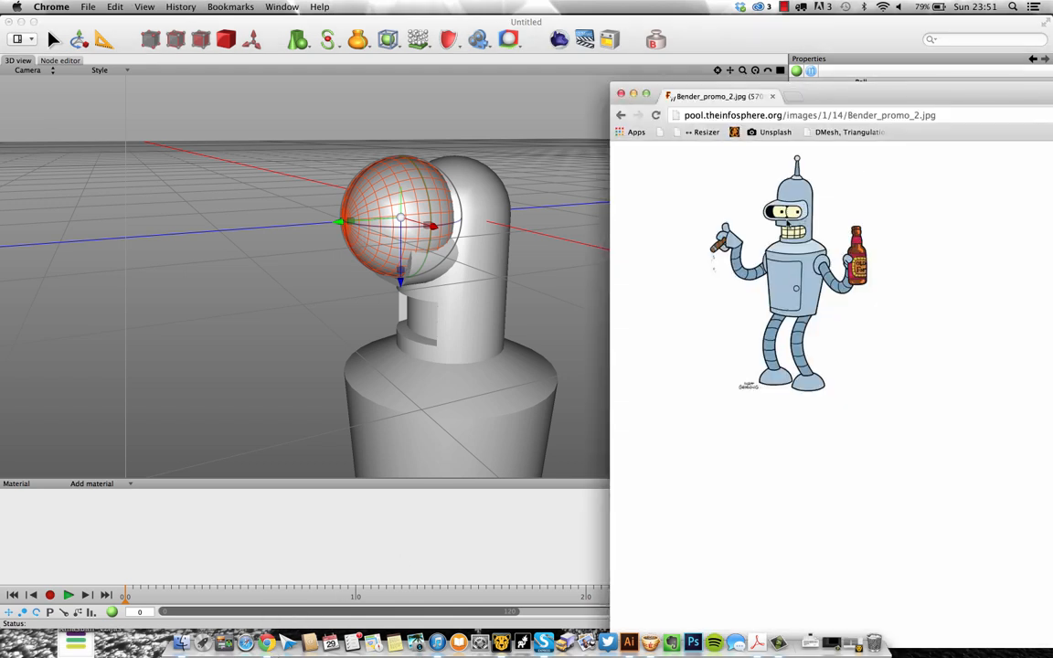
{"action": "left_click", "coordinate": [519, 137]}
{"action": "left_click_drag", "start_coordinate": [514, 139], "coordinate": [471, 149], "text": "alt"}
{"action": "key", "text": "2"}
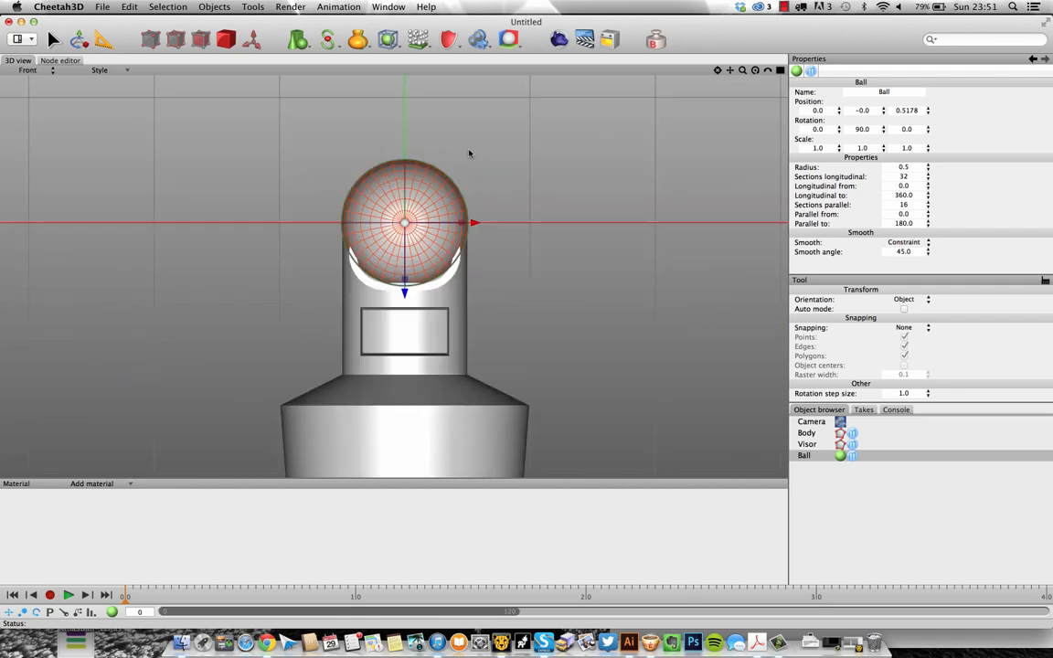
{"action": "key", "text": "3"}
{"action": "key", "text": "4"}
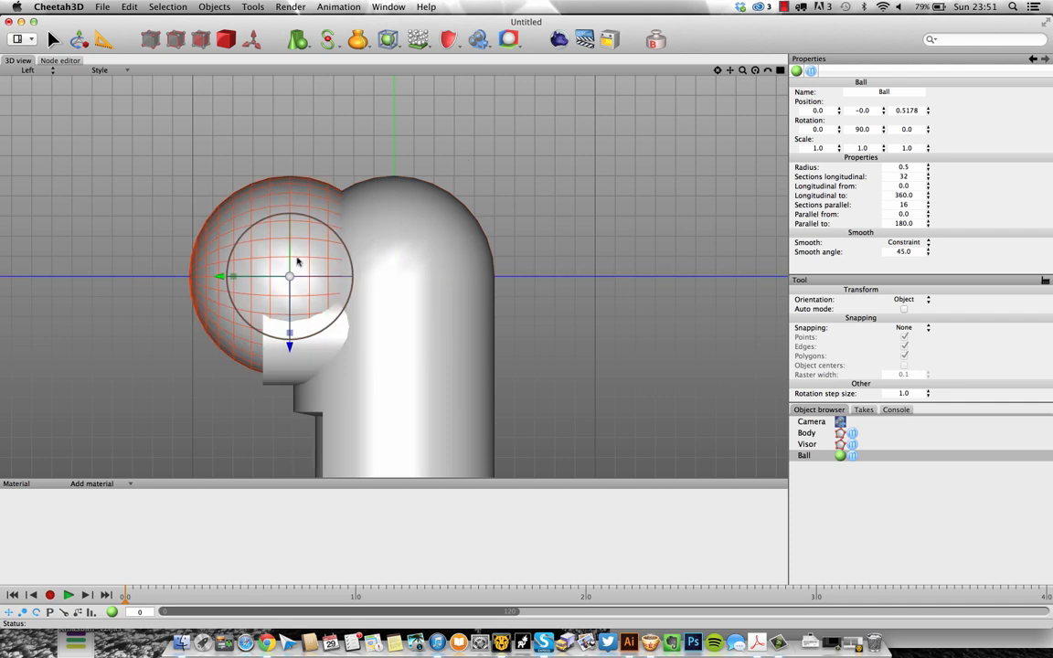
{"action": "left_click_drag", "start_coordinate": [288, 344], "coordinate": [296, 402]}
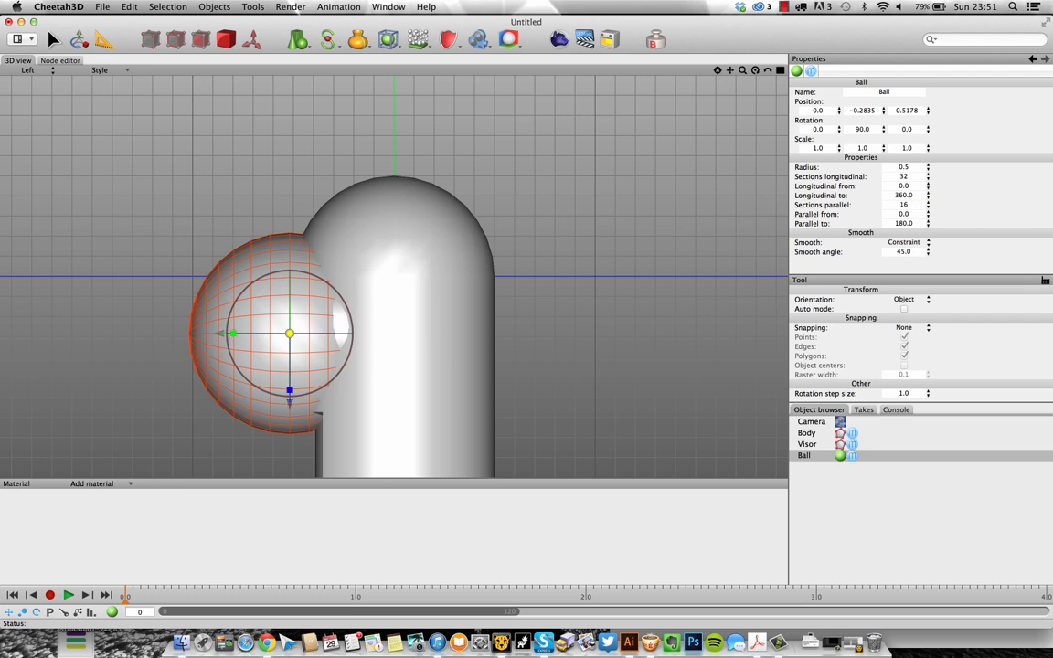
{"action": "left_click_drag", "start_coordinate": [289, 332], "coordinate": [257, 334]}
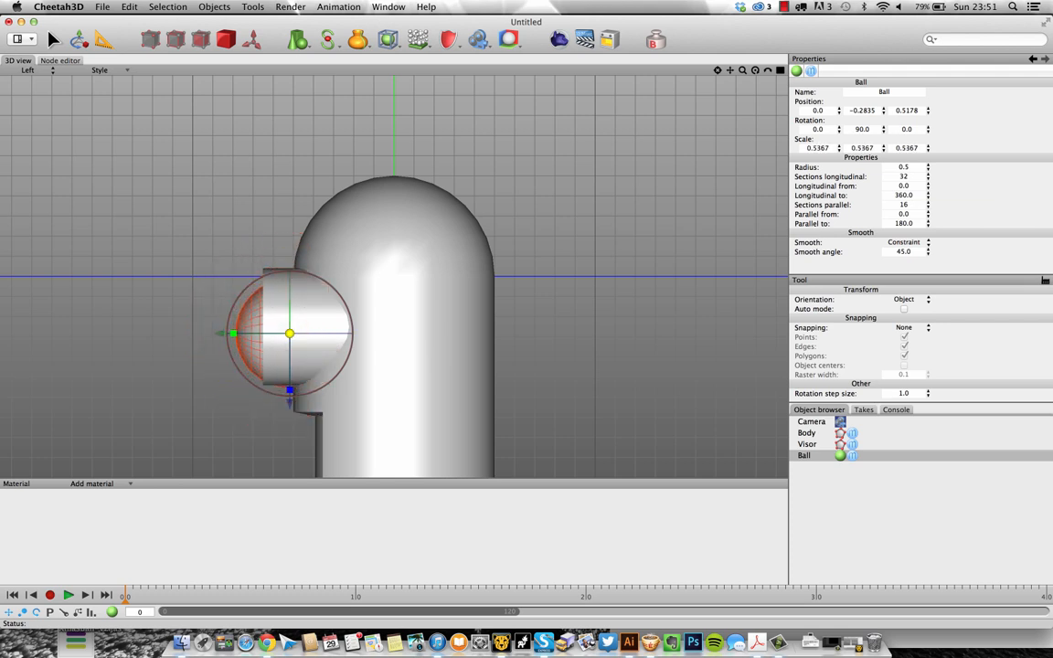
{"action": "left_click_drag", "start_coordinate": [196, 361], "coordinate": [192, 361]}
{"action": "left_click_drag", "start_coordinate": [290, 402], "coordinate": [290, 396]}
Scale the Ball uniformly down to 0.4472 and shift it sideways in the visor to X 0.1607
{"action": "key", "text": "F1"}
{"action": "middle_click_drag", "start_coordinate": [482, 335], "coordinate": [466, 320]}
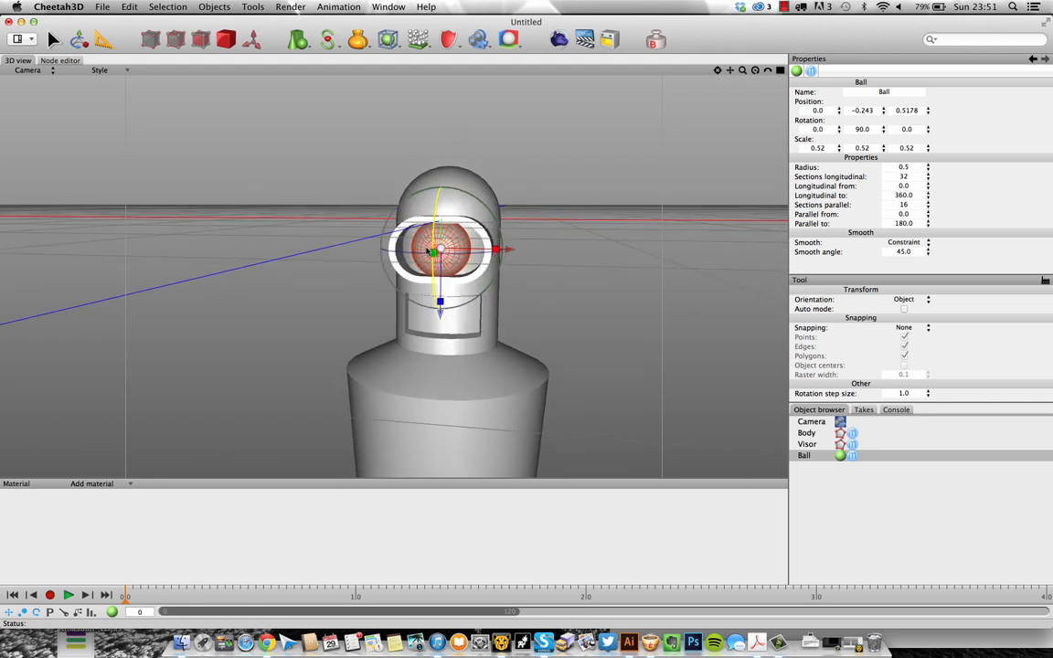
{"action": "left_click_drag", "start_coordinate": [440, 247], "coordinate": [394, 242]}
{"action": "left_click_drag", "start_coordinate": [509, 249], "coordinate": [528, 249]}
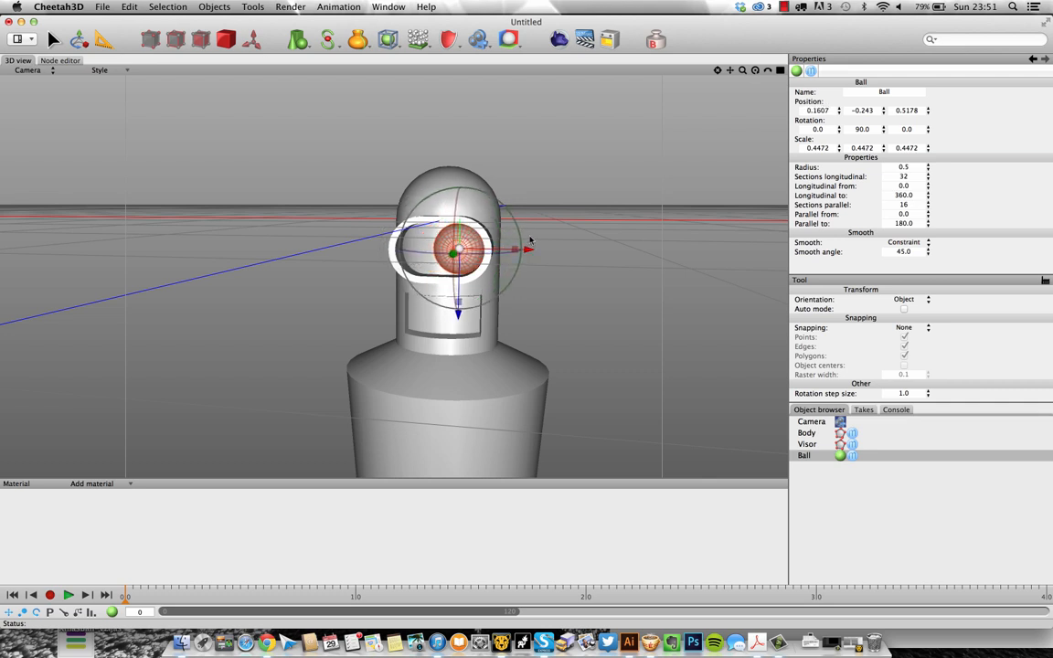
Fit the Ball into one half of the visor with scale 0.3891, X 0.1881 and Y -0.2491 in the front view
{"action": "key", "text": "F2"}
{"action": "scroll", "coordinate": [526, 223], "scroll_direction": "up", "scroll_amount": 5}
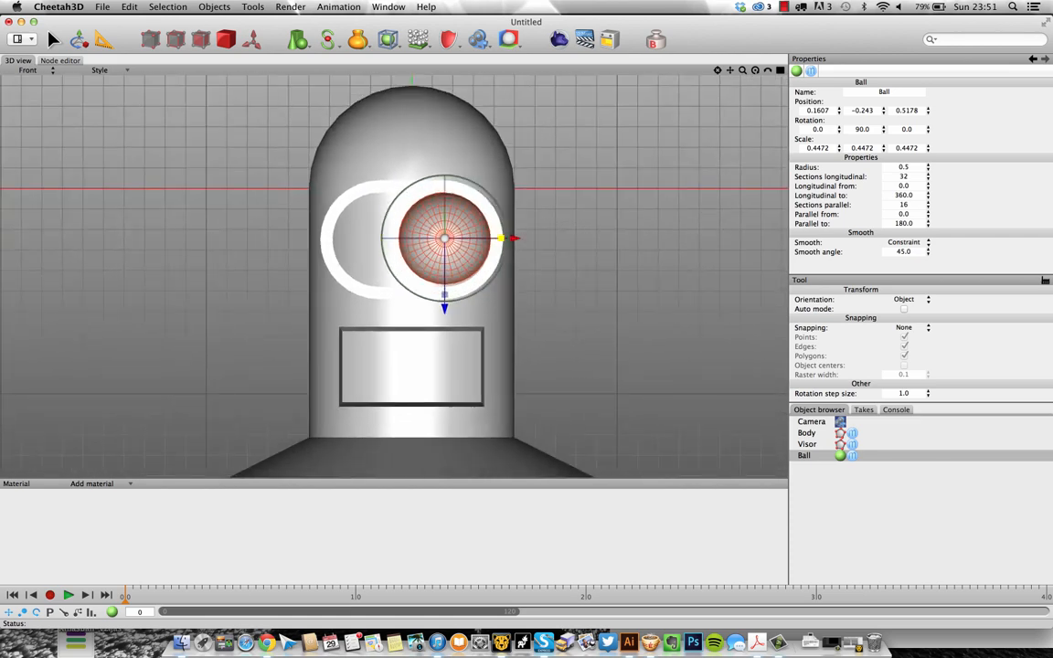
{"action": "left_click_drag", "start_coordinate": [444, 239], "coordinate": [431, 239]}
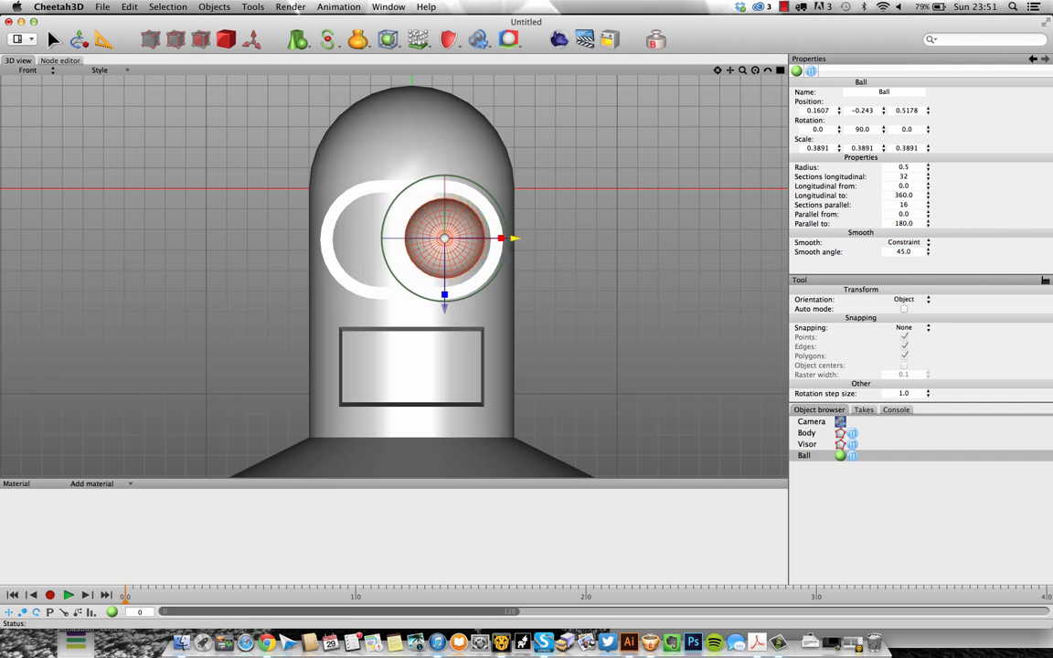
{"action": "left_click_drag", "start_coordinate": [515, 238], "coordinate": [516, 238]}
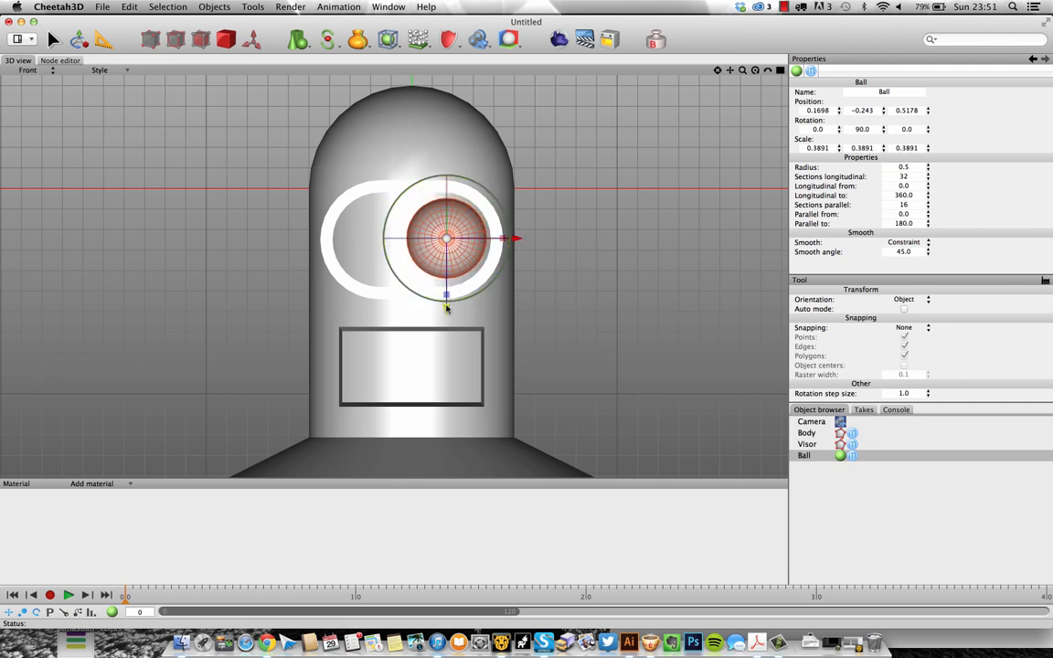
{"action": "left_click_drag", "start_coordinate": [446, 307], "coordinate": [447, 305]}
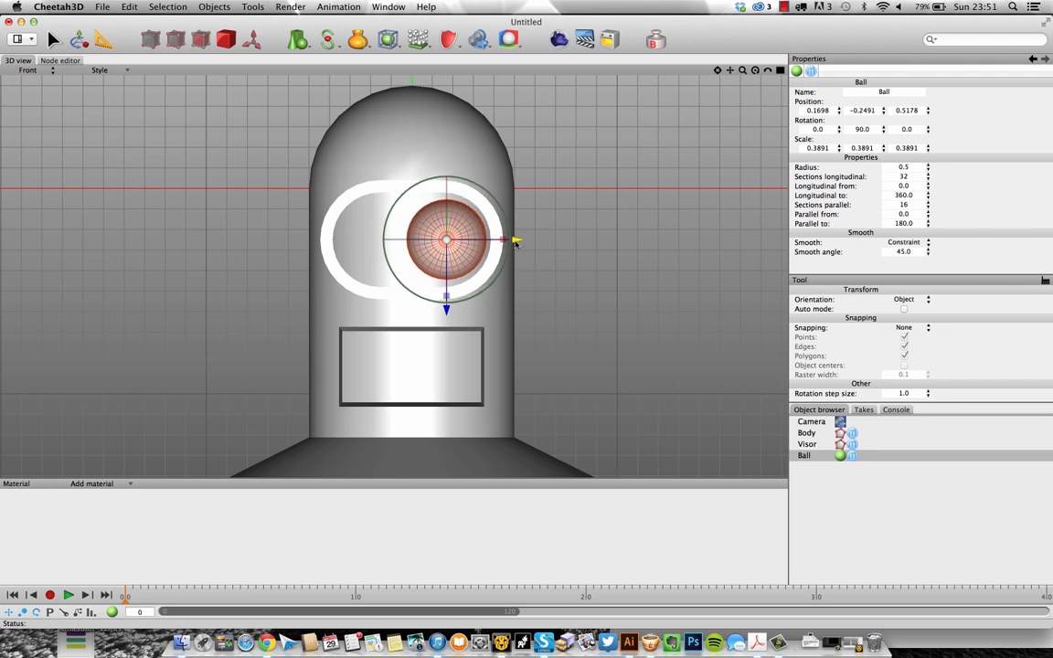
{"action": "left_click_drag", "start_coordinate": [515, 242], "coordinate": [521, 239]}
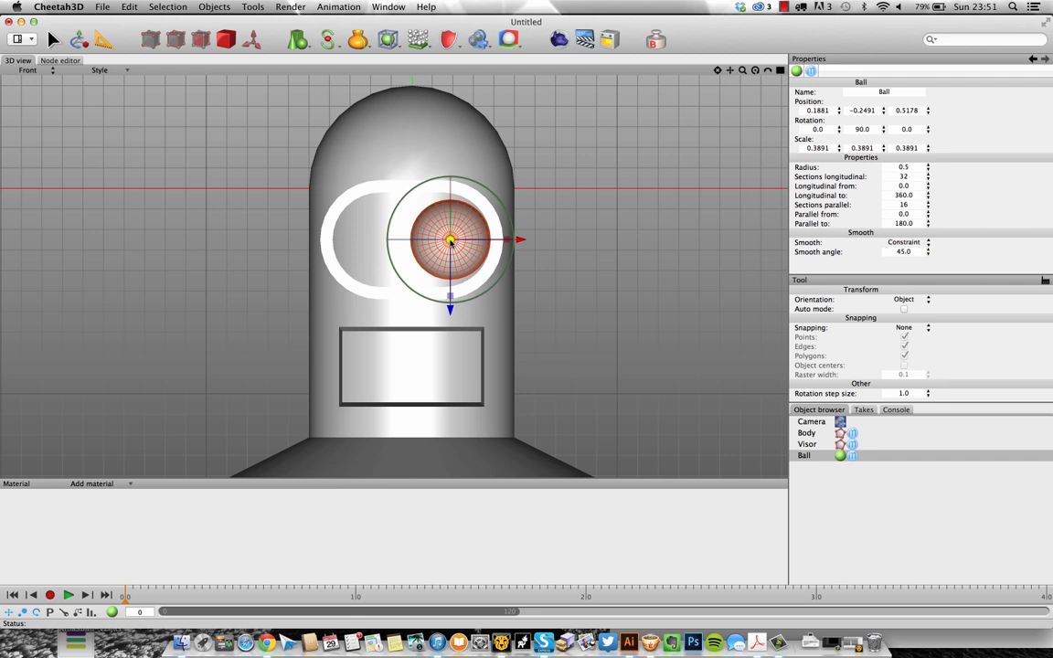
Compare the eye with the reference picture, then rename the Ball object as Eye and deselect it
{"action": "left_click", "coordinate": [266, 643]}
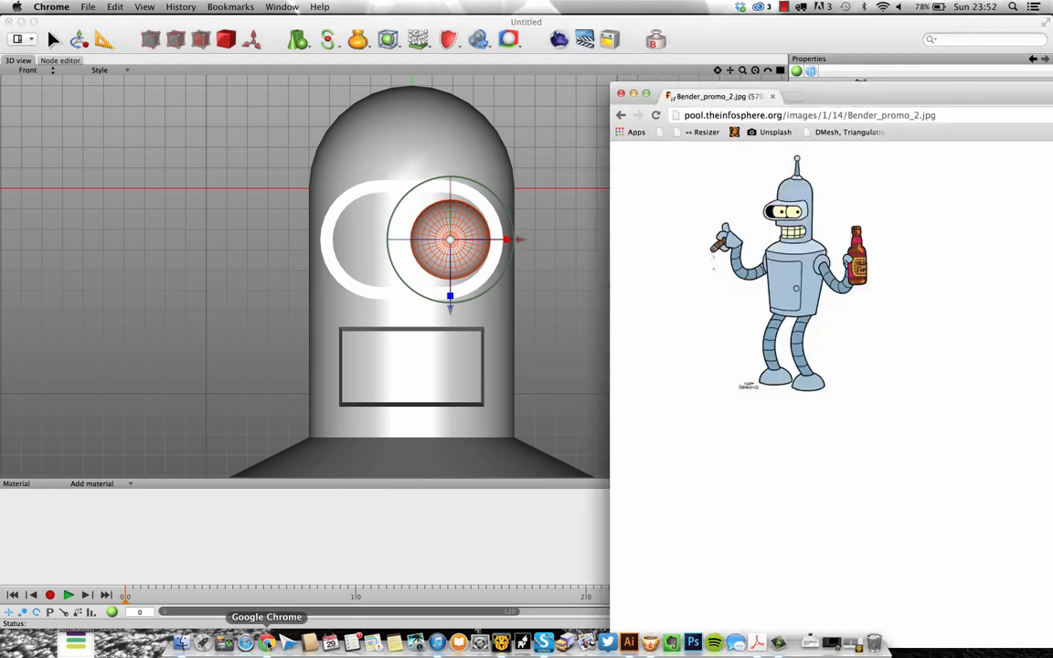
{"action": "left_click", "coordinate": [273, 299]}
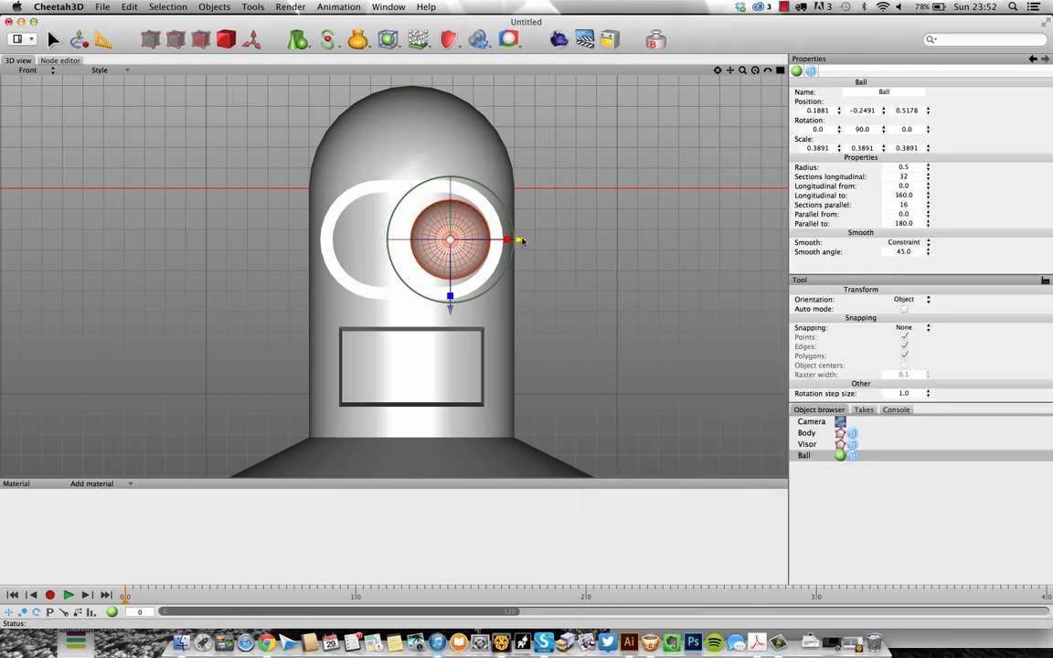
{"action": "double_click", "coordinate": [805, 455]}
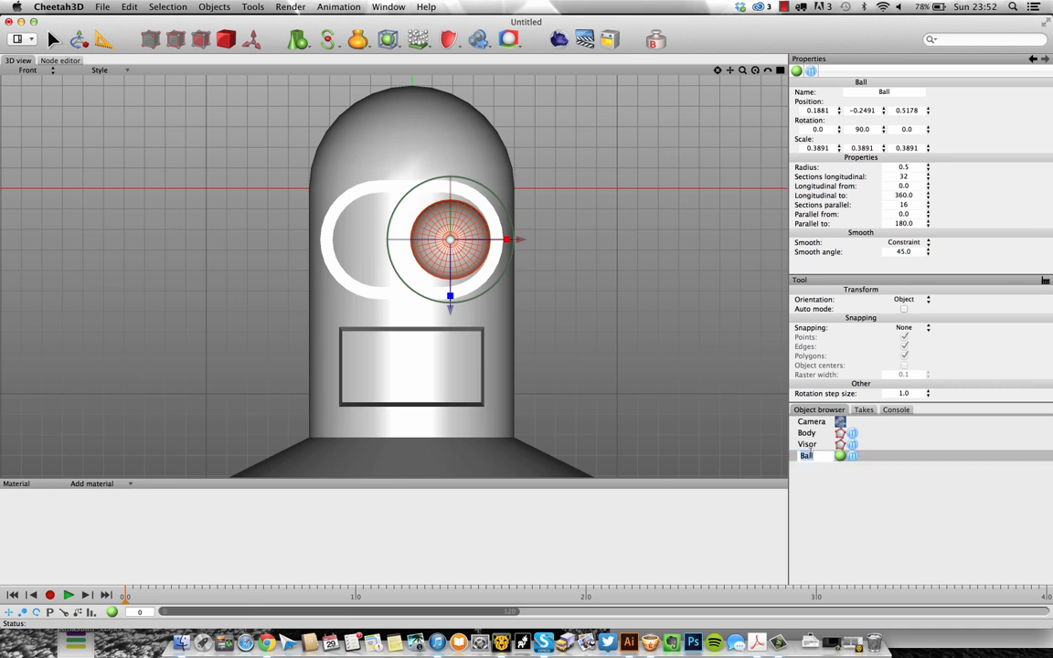
{"action": "type", "text": "Eye"}
{"action": "key", "text": "Return"}
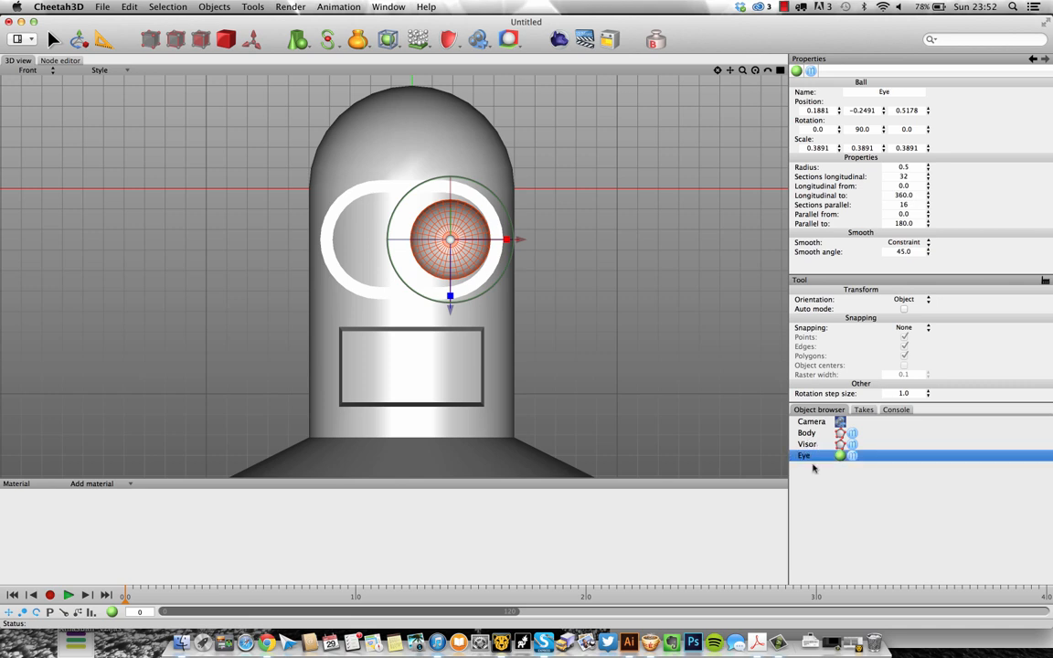
{"action": "left_click", "coordinate": [628, 316]}
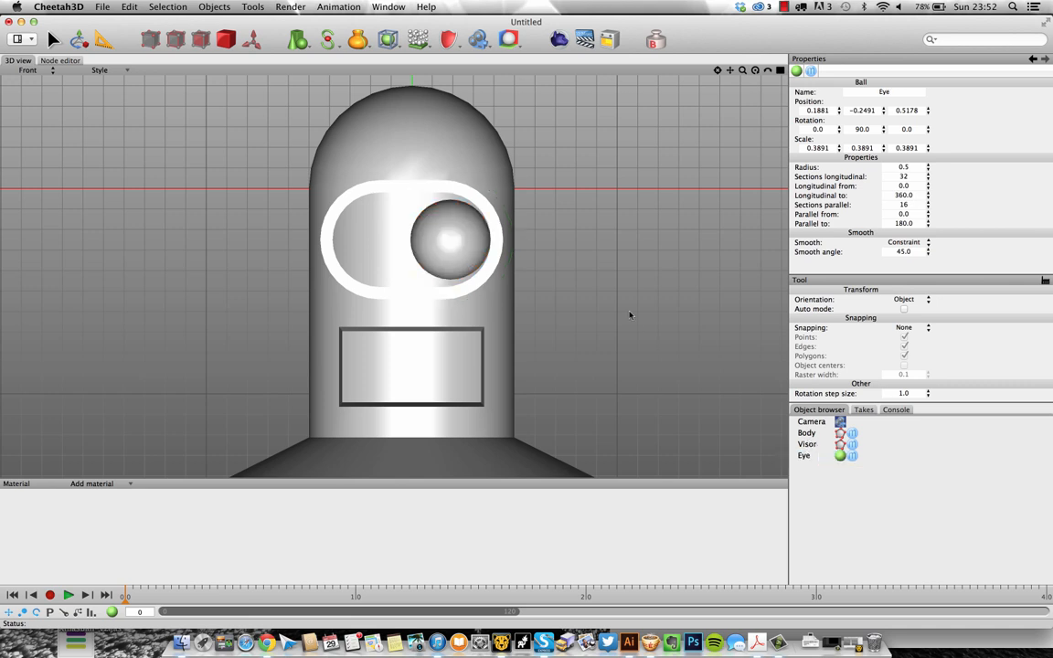
Add a Symmetry object with mirror plane ZY and nest the Eye inside it to mirror the second eye
{"action": "left_click", "coordinate": [359, 41]}
{"action": "left_click", "coordinate": [389, 217]}
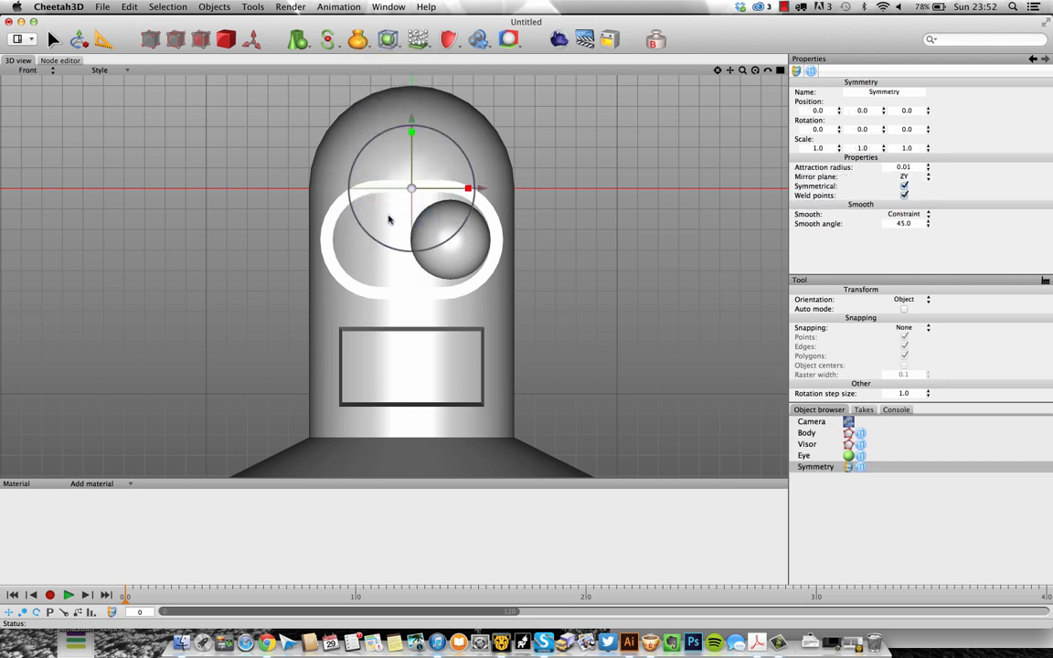
{"action": "left_click", "coordinate": [815, 468]}
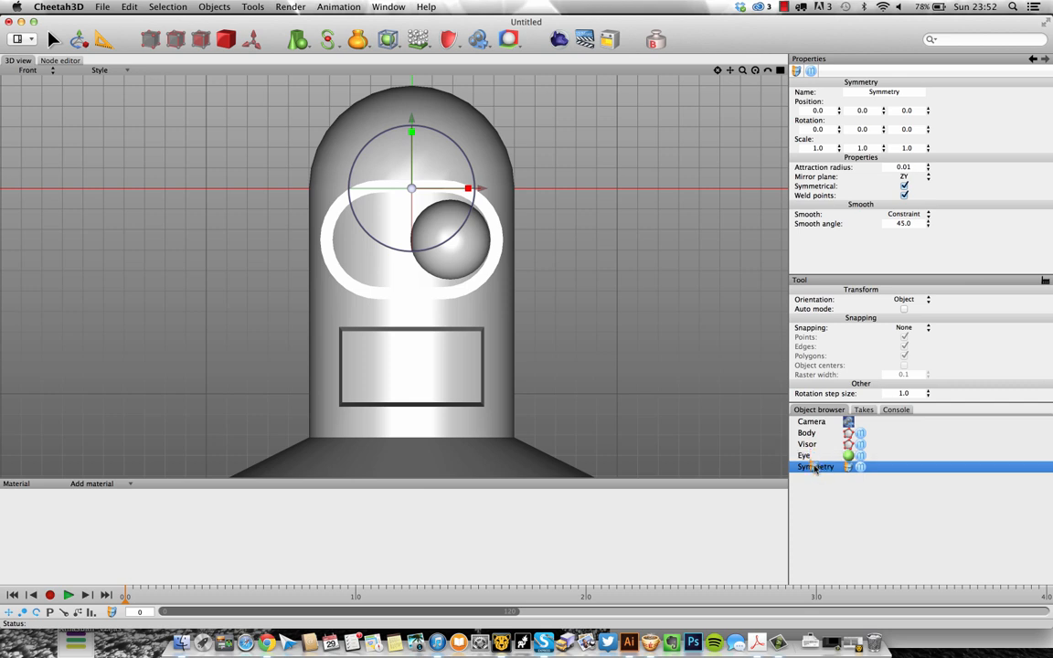
{"action": "left_click_drag", "start_coordinate": [810, 458], "coordinate": [810, 469]}
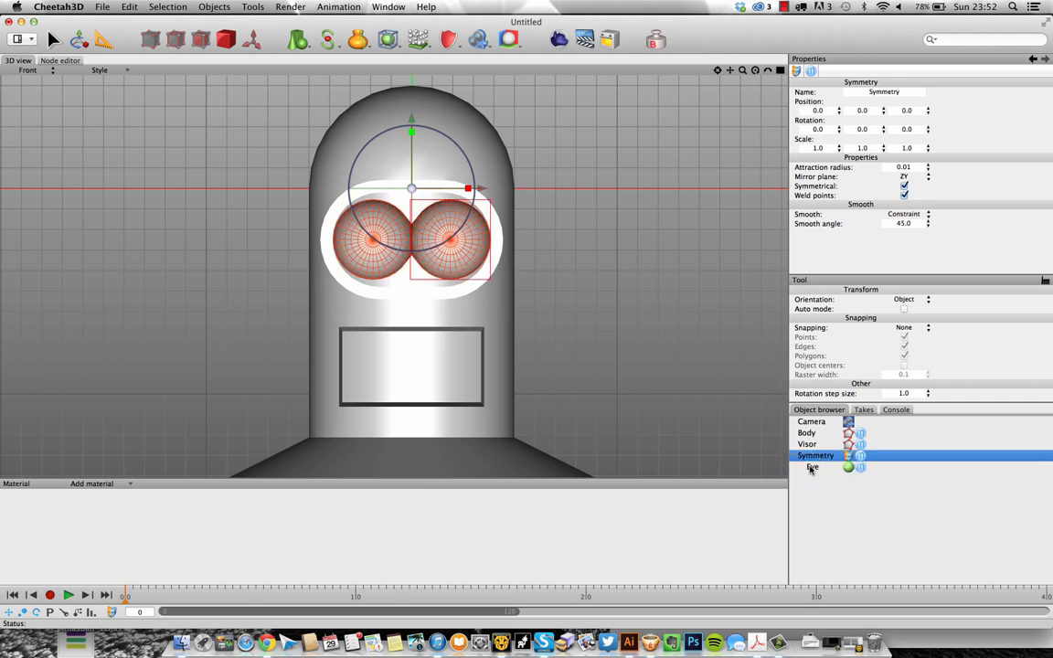
Nudge the nested Eye outward to X 0.1922 to spread the mirrored eyes, and clear the selection
{"action": "right_click_drag", "start_coordinate": [714, 366], "coordinate": [573, 280]}
{"action": "key", "text": "1"}
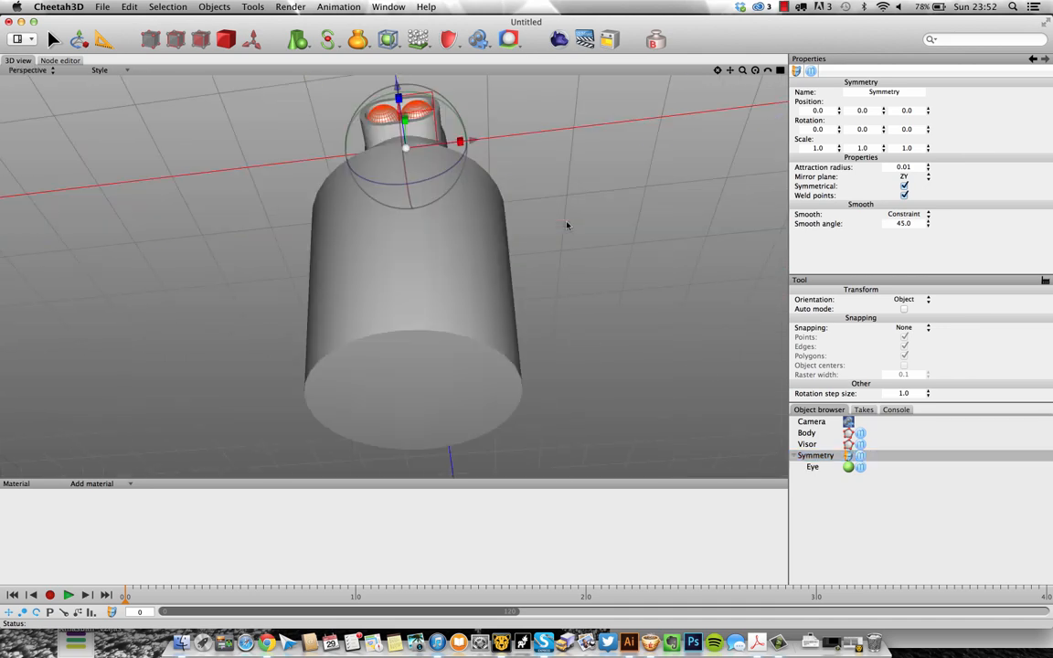
{"action": "key", "text": "2"}
{"action": "right_click_drag", "start_coordinate": [561, 226], "coordinate": [629, 235]}
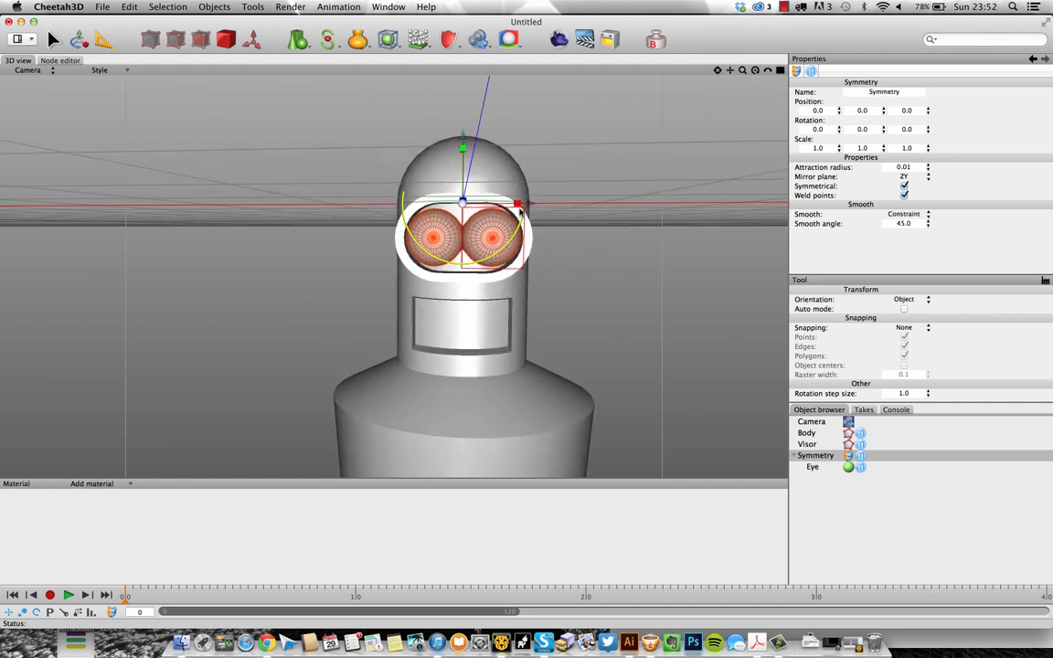
{"action": "left_click", "coordinate": [808, 467]}
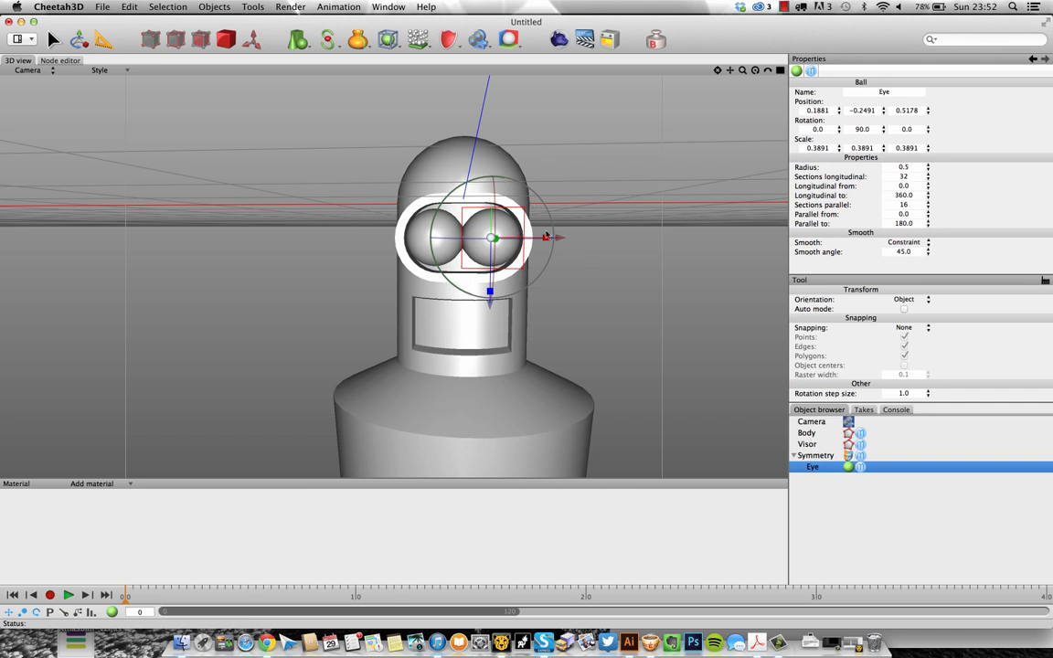
{"action": "left_click_drag", "start_coordinate": [559, 238], "coordinate": [561, 238]}
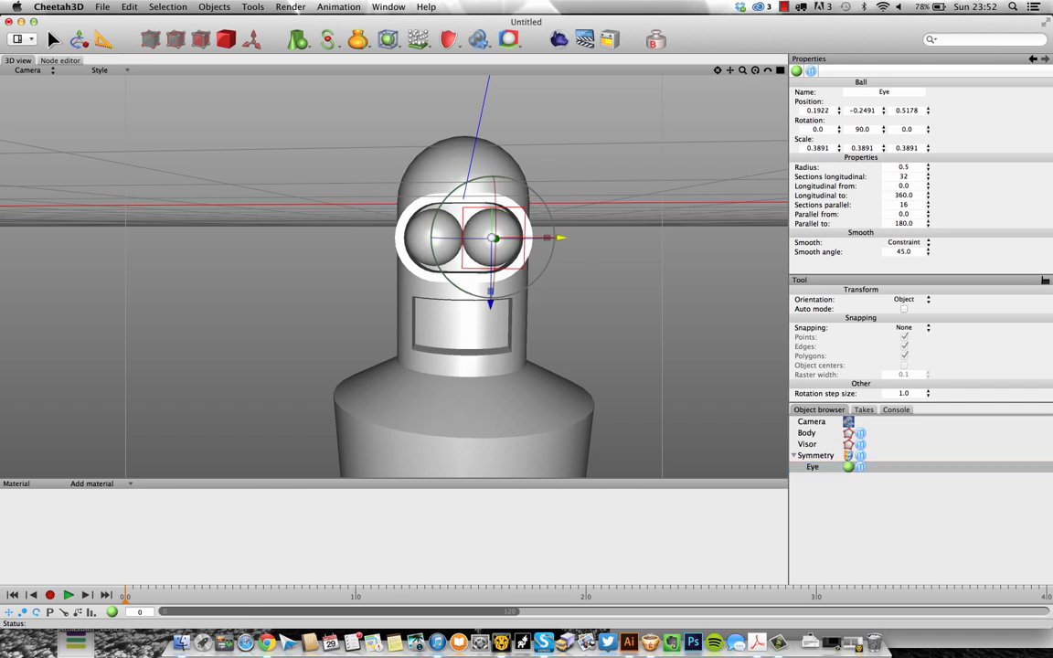
{"action": "left_click", "coordinate": [616, 221]}
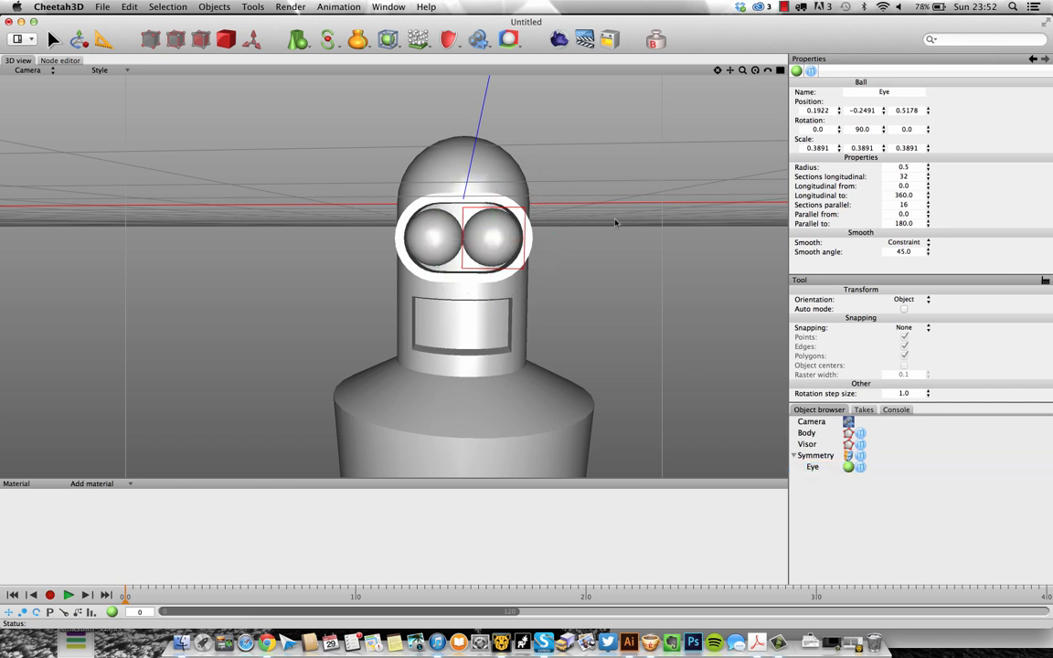
Area-select the polygons of the Visor's rounded end around the original Eye and move them outward to the head's edge
{"action": "left_click_drag", "start_coordinate": [616, 221], "coordinate": [535, 252], "text": "alt"}
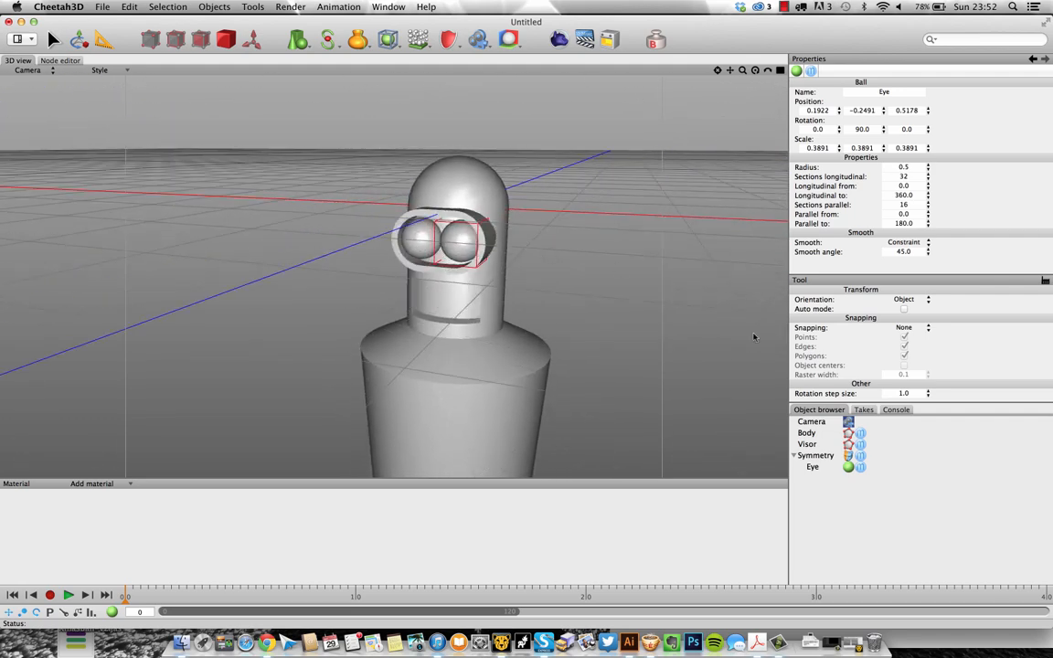
{"action": "left_click", "coordinate": [808, 444]}
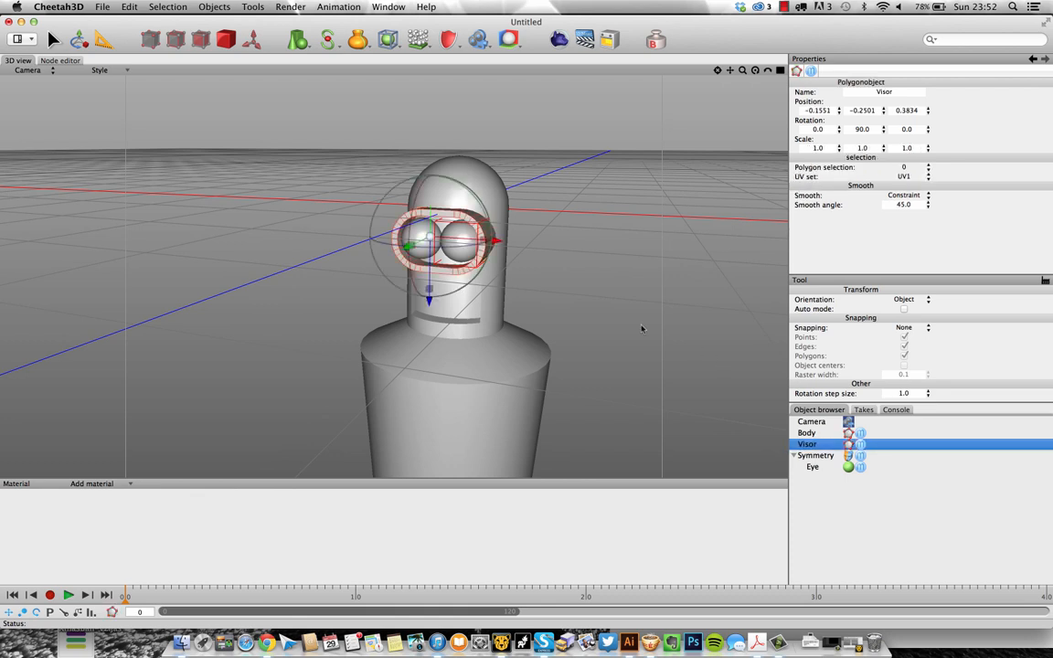
{"action": "left_click_drag", "start_coordinate": [642, 328], "coordinate": [601, 252], "text": "alt"}
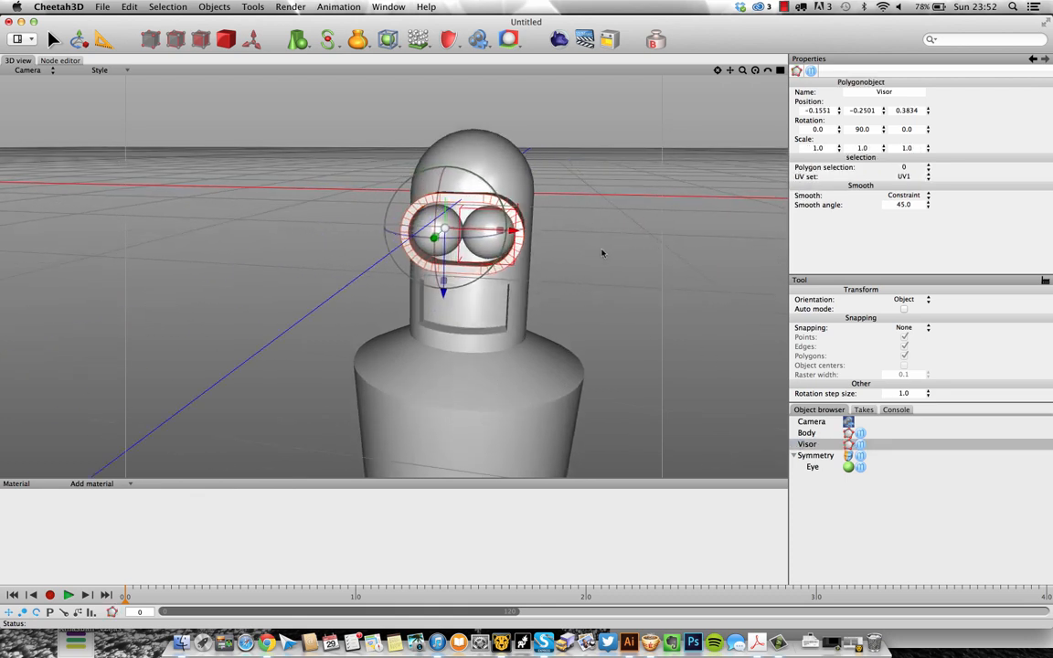
{"action": "key", "text": "1"}
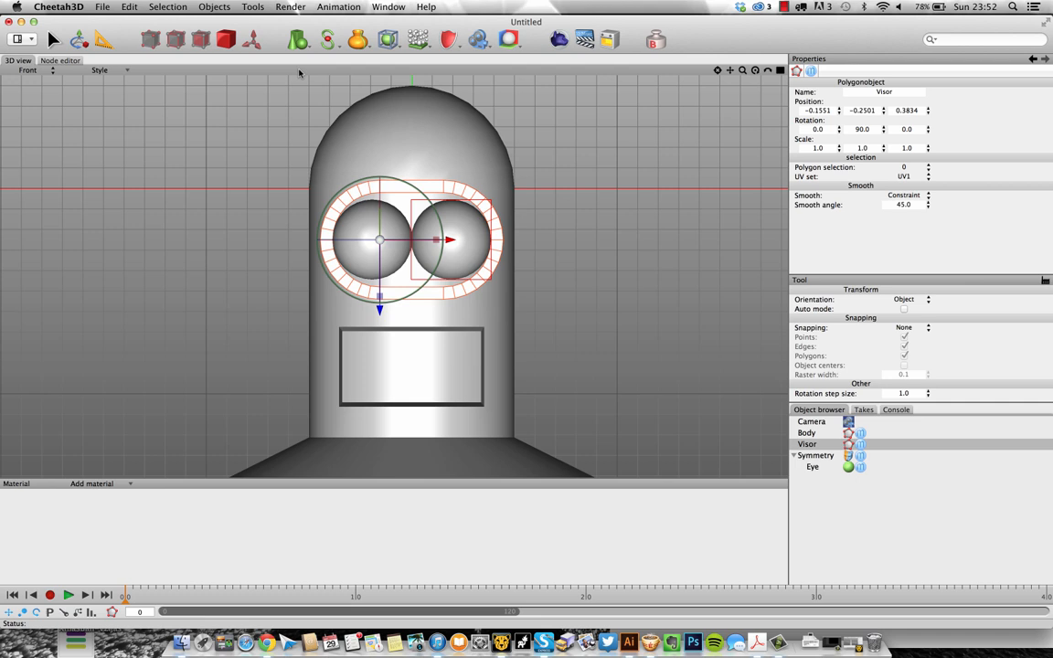
{"action": "left_click", "coordinate": [202, 39]}
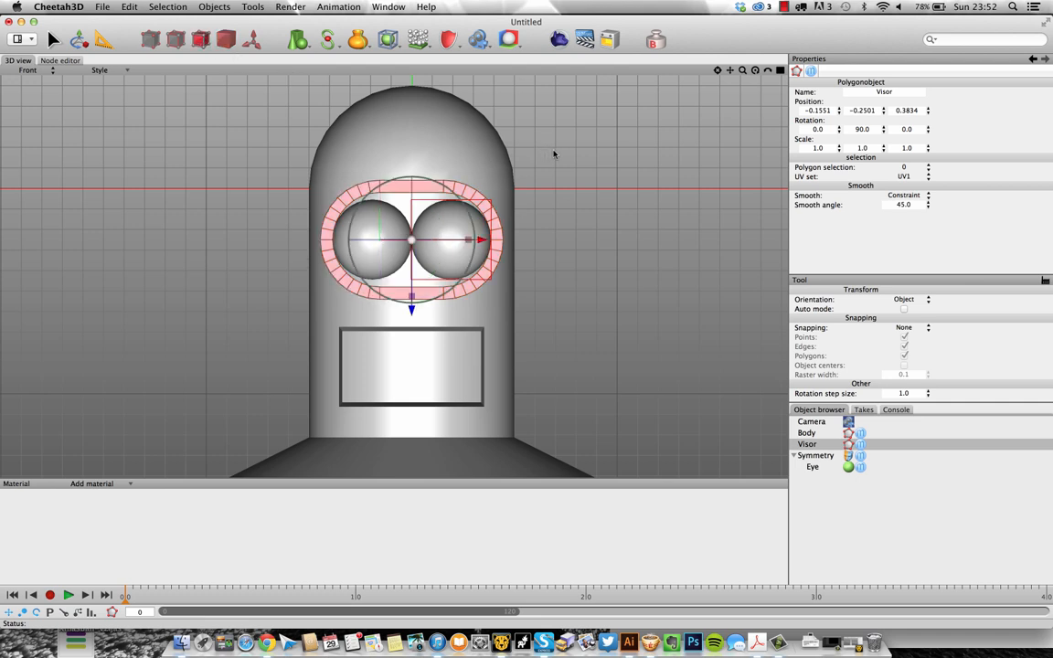
{"action": "key", "text": "a"}
{"action": "left_click_drag", "start_coordinate": [584, 154], "coordinate": [422, 322]}
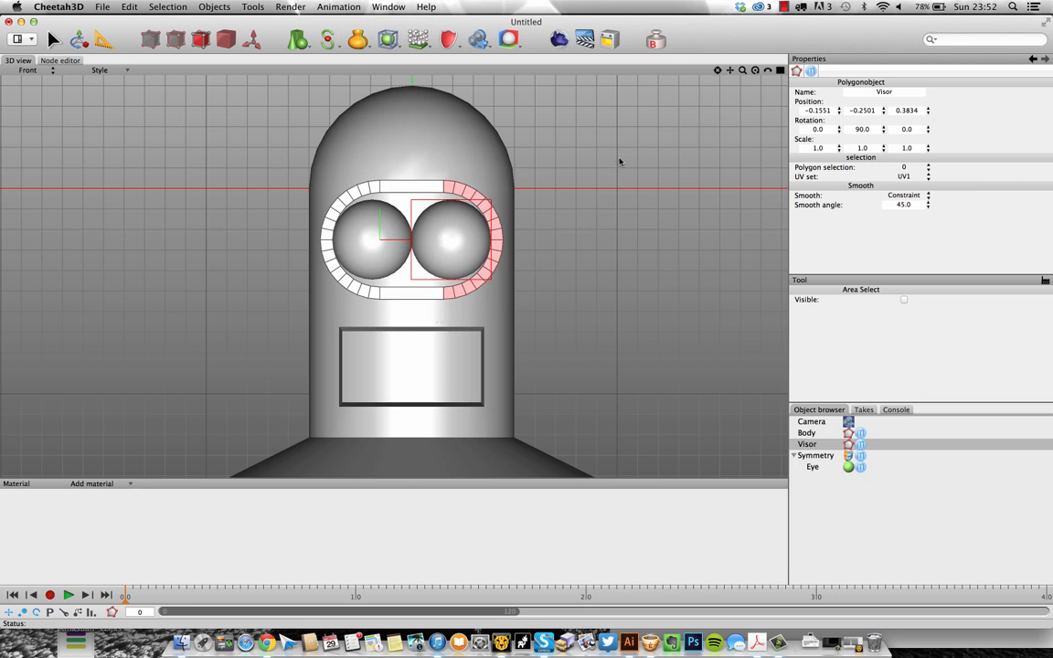
{"action": "left_click_drag", "start_coordinate": [621, 160], "coordinate": [413, 331]}
{"action": "key", "text": "t"}
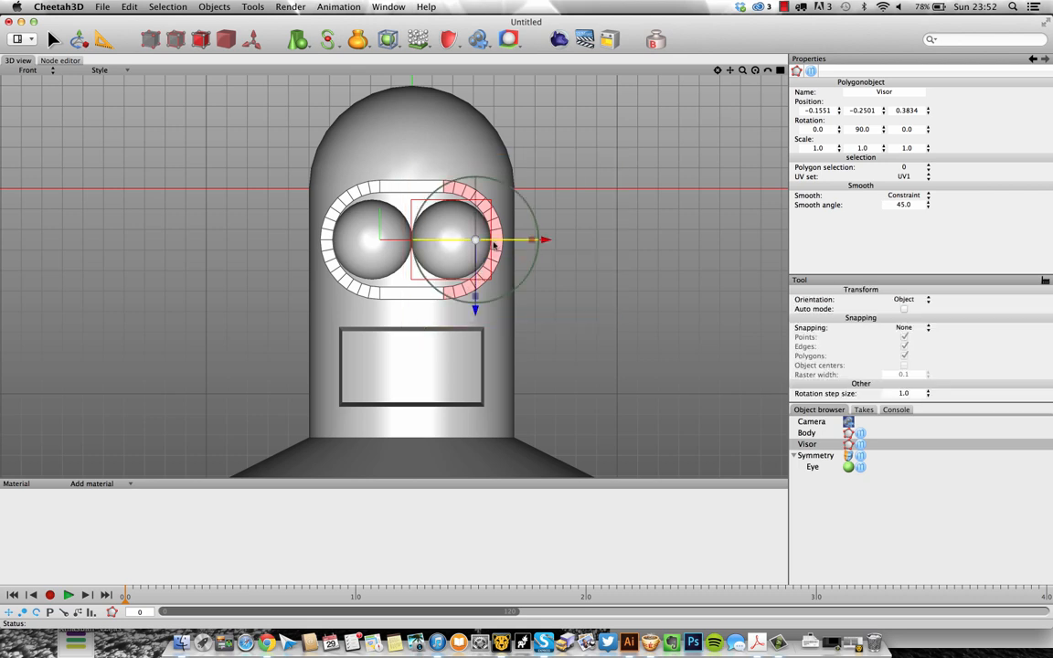
{"action": "left_click_drag", "start_coordinate": [546, 240], "coordinate": [557, 241]}
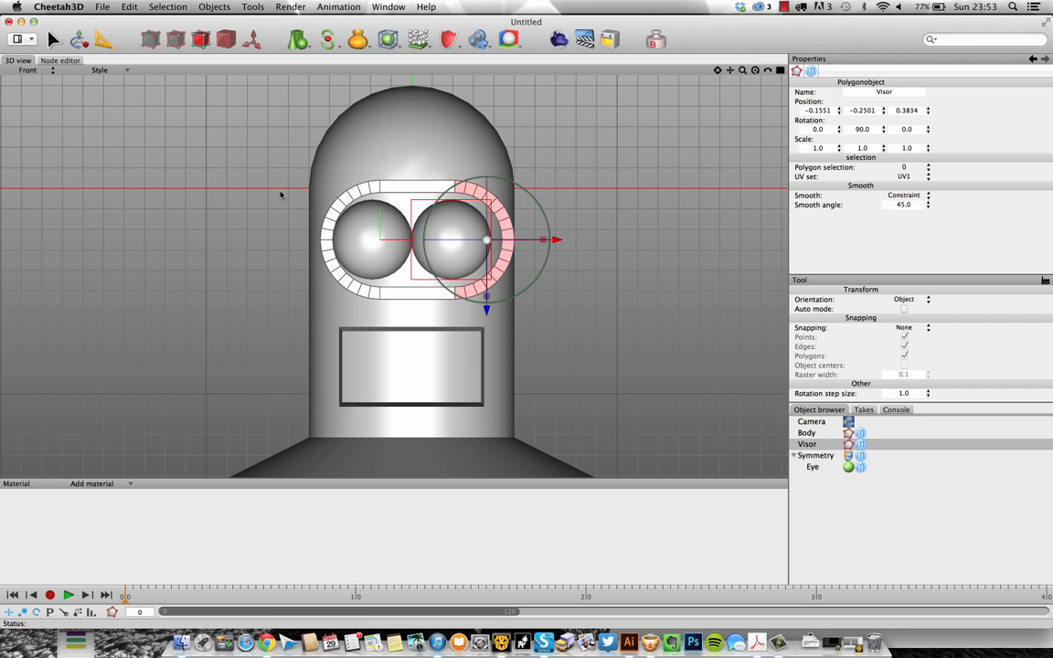
Area-select the polygons of the Visor's opposite rounded end, around the mirrored eye, move them slightly outward, and clear the selection
{"action": "key", "text": "q"}
{"action": "left_click_drag", "start_coordinate": [244, 161], "coordinate": [386, 331]}
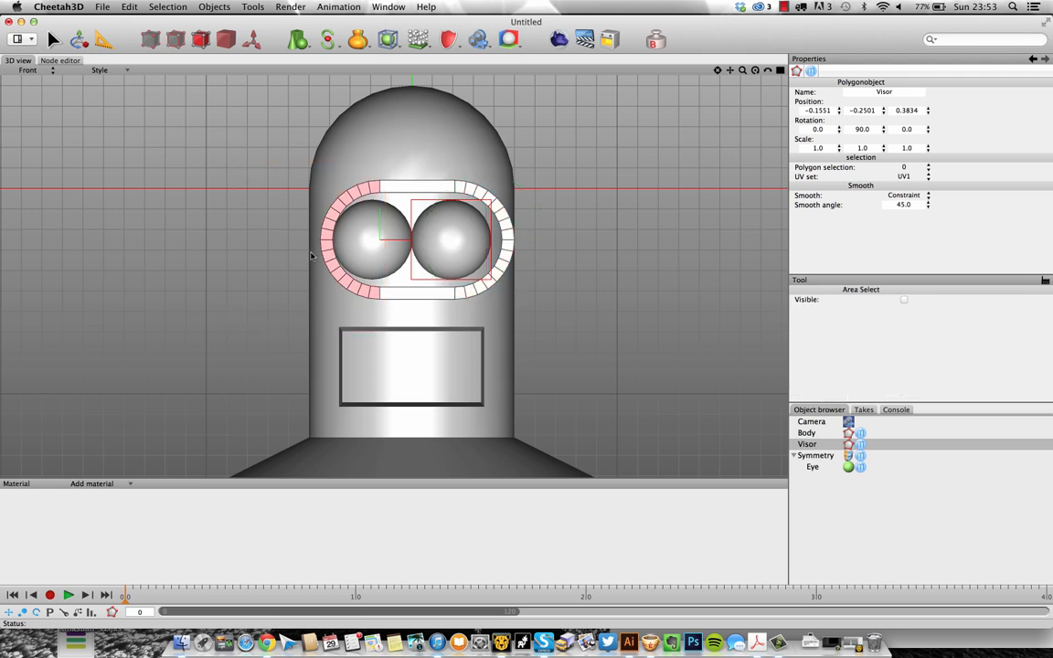
{"action": "key", "text": "w"}
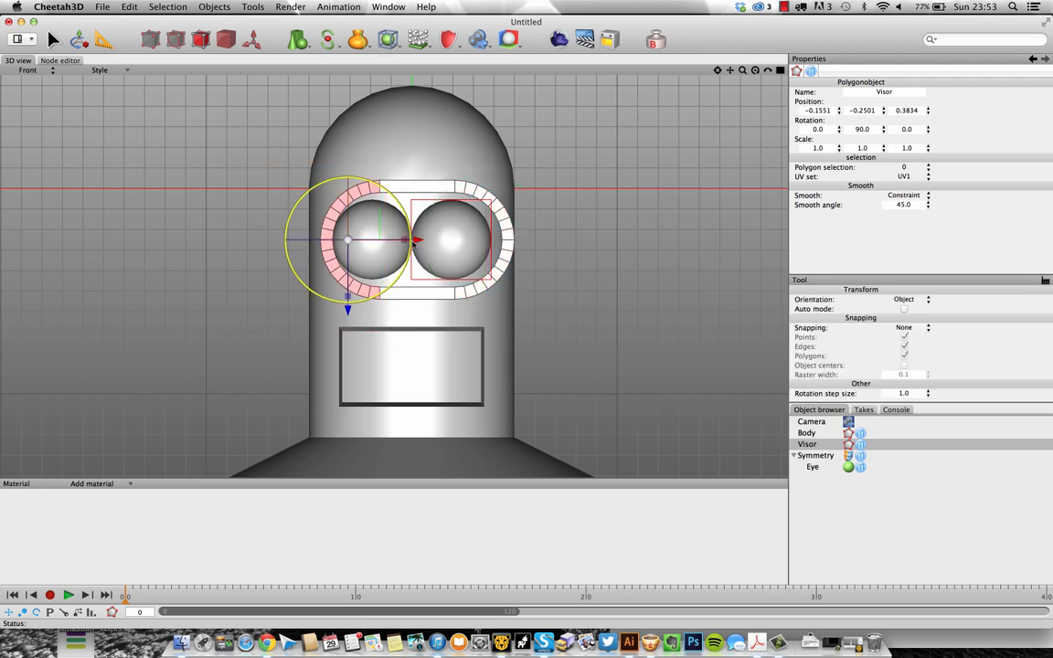
{"action": "left_click_drag", "start_coordinate": [404, 240], "coordinate": [394, 240]}
{"action": "key", "text": "F1"}
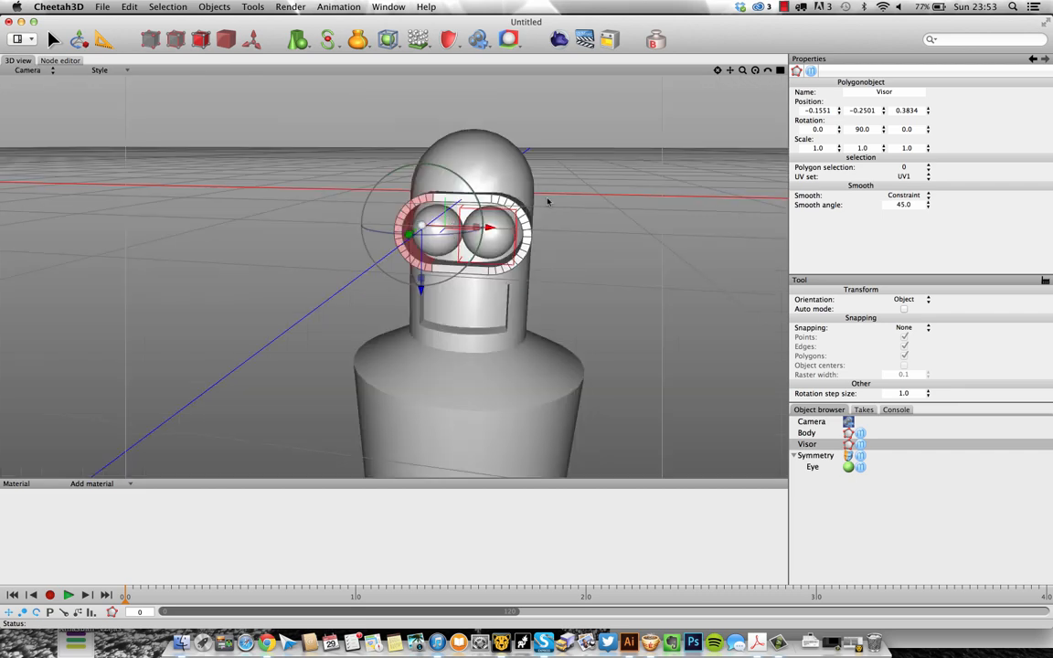
{"action": "left_click", "coordinate": [594, 204]}
{"action": "mouse_move", "coordinate": [594, 204]}
{"action": "left_mouse_down", "text": "alt"}
{"action": "mouse_move", "coordinate": [600, 210]}
{"action": "mouse_move", "coordinate": [555, 211]}
{"action": "mouse_move", "coordinate": [602, 207]}
{"action": "left_mouse_up", "text": "alt"}
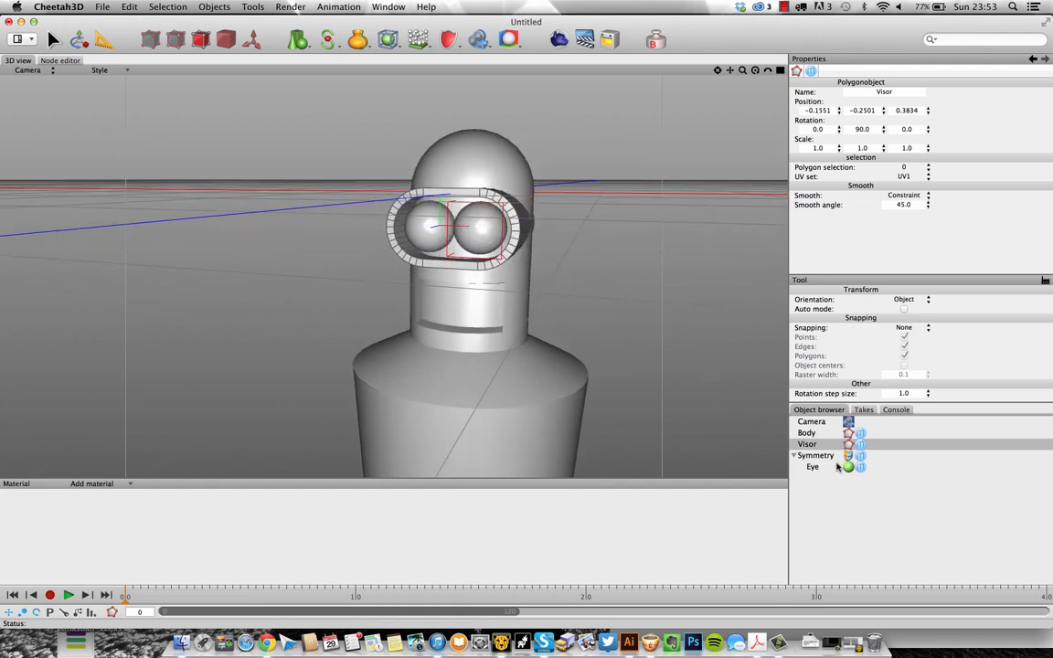
Scale the whole Visor down uniformly to 0.8767 so it fits closer around the eyes
{"action": "left_click", "coordinate": [200, 35]}
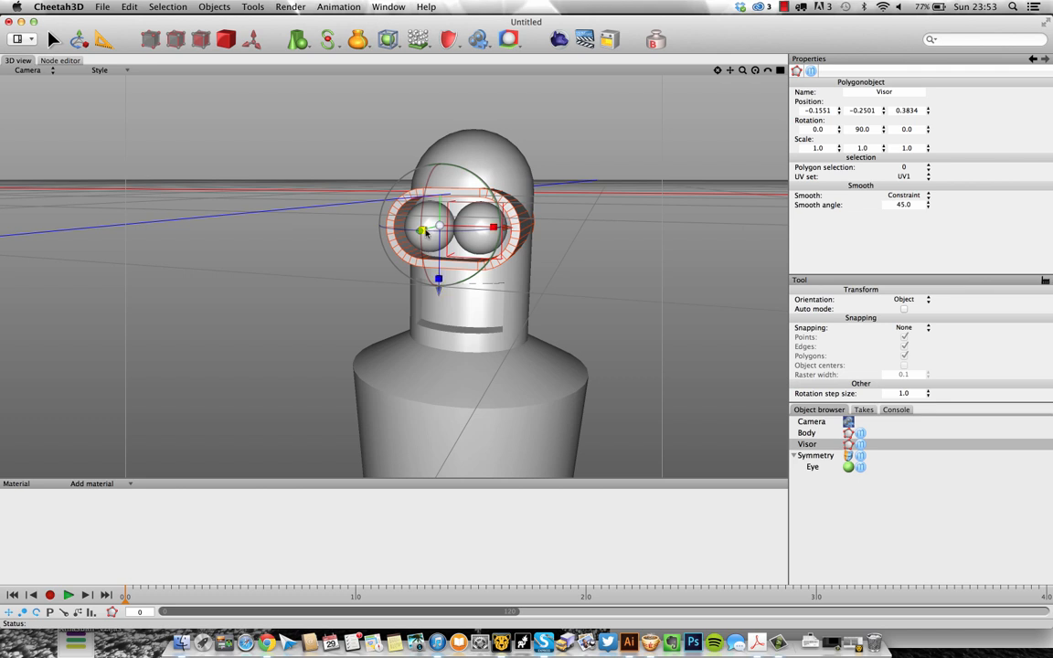
{"action": "left_click_drag", "start_coordinate": [439, 226], "coordinate": [402, 225]}
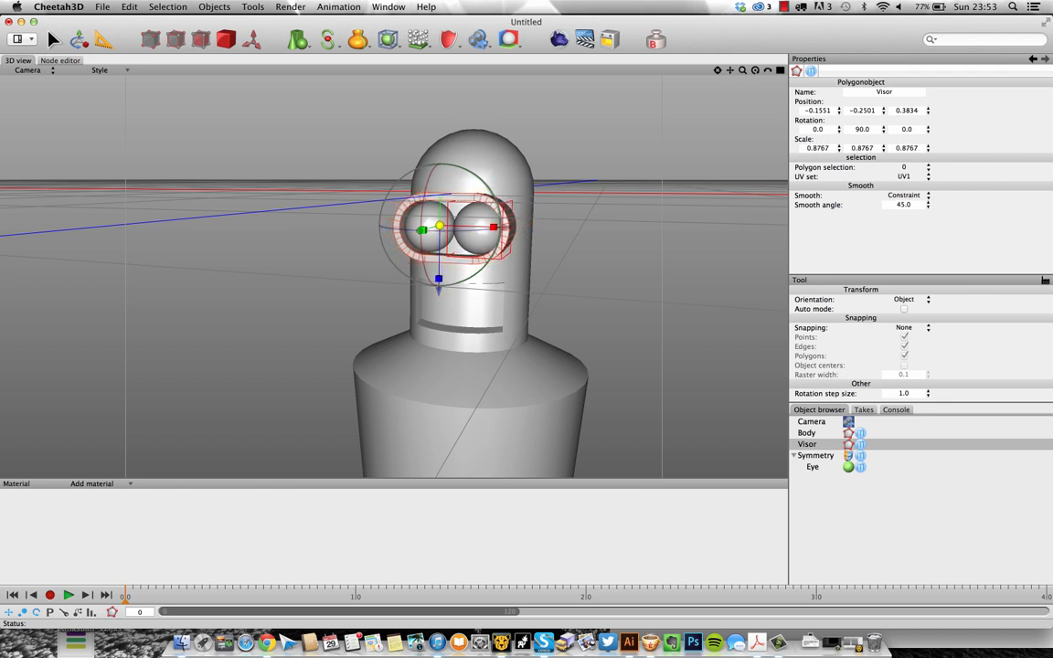
{"action": "key", "text": "1"}
{"action": "key", "text": "0"}
{"action": "left_click_drag", "start_coordinate": [516, 204], "coordinate": [540, 206], "text": "alt"}
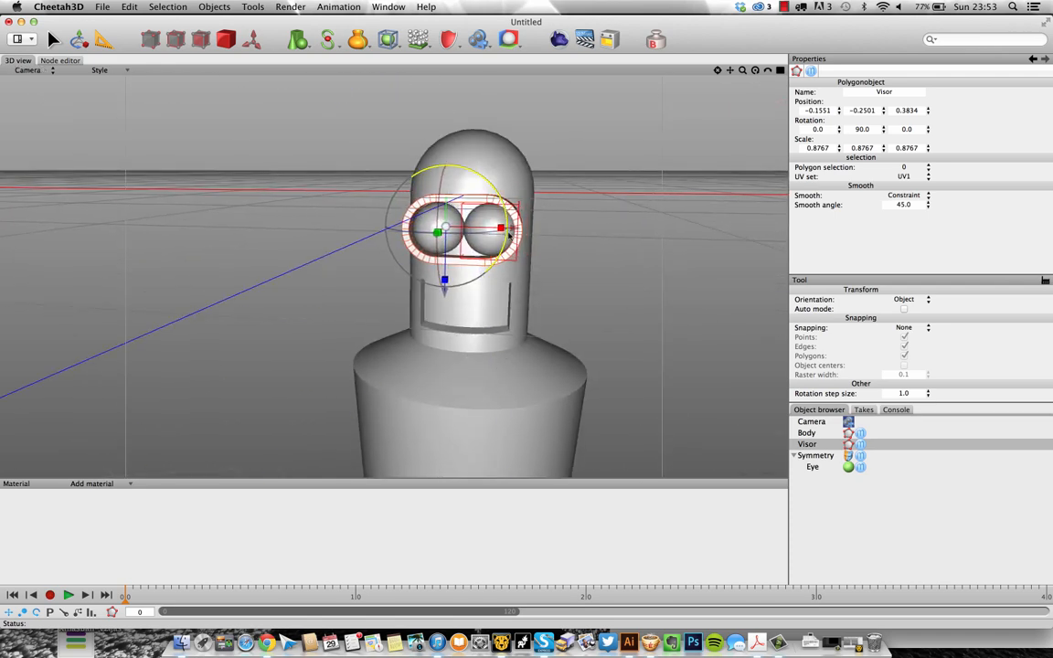
Shift the scaled Visor sideways to X -0.1368 to centre it on the head
{"action": "key", "text": "1"}
{"action": "key", "text": "2"}
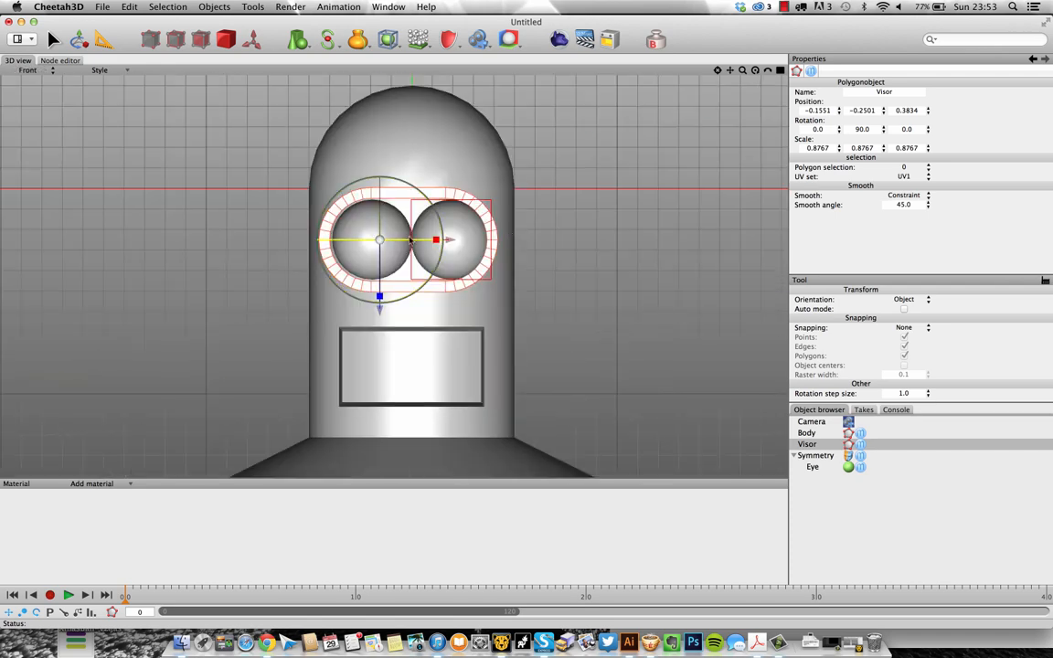
{"action": "left_click_drag", "start_coordinate": [448, 239], "coordinate": [450, 240]}
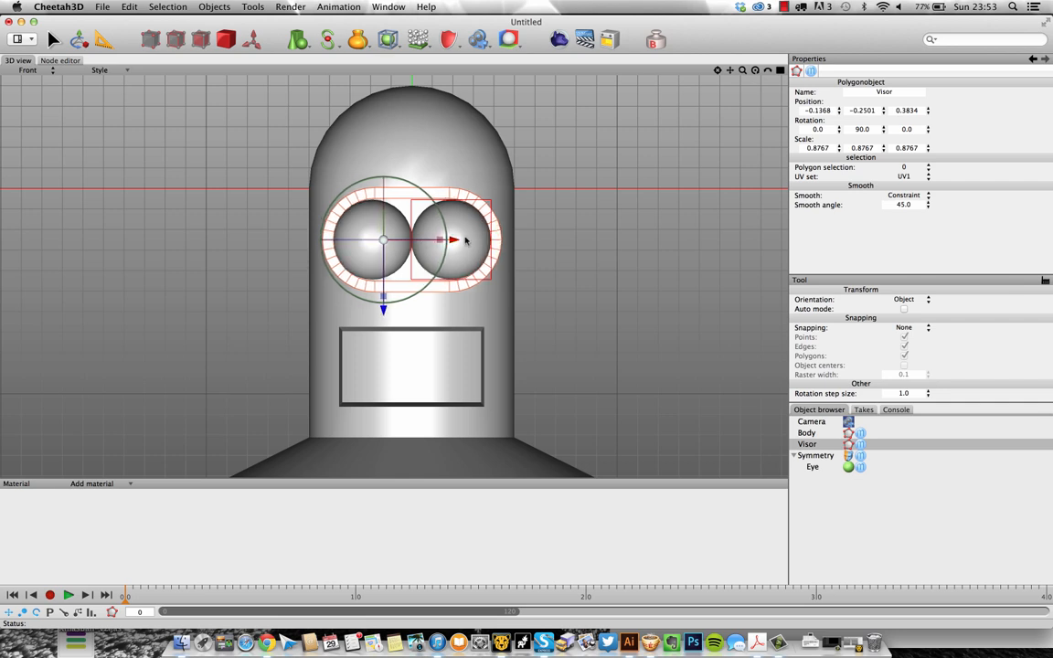
Scale the nested Eye uniformly to 0.3476 and move it inward to X 0.1799 so the mirrored eyes touch
{"action": "left_click", "coordinate": [816, 467]}
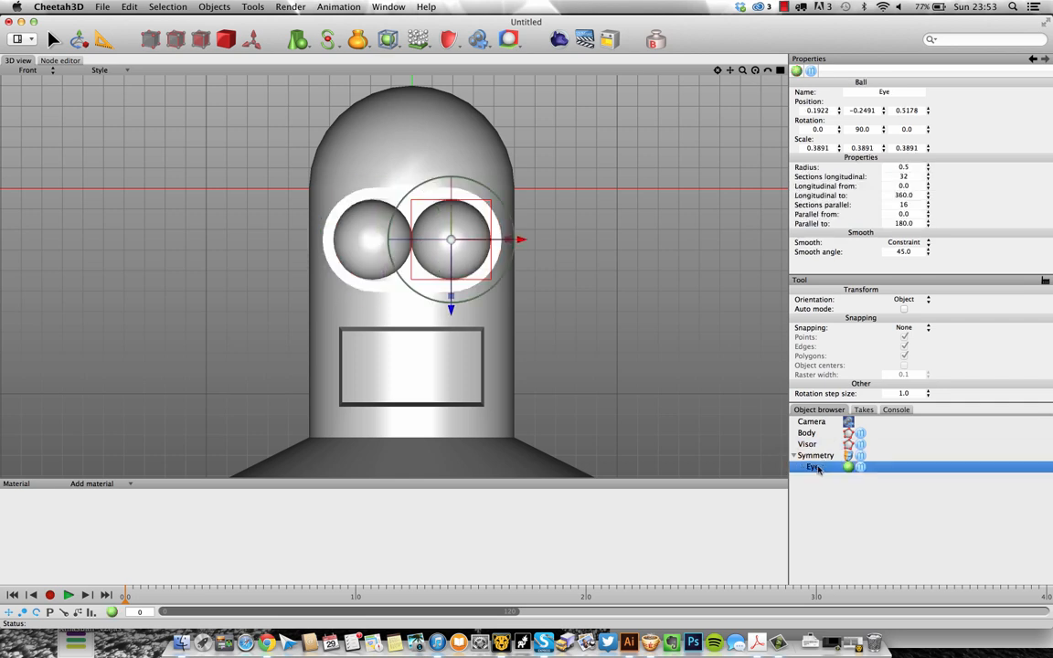
{"action": "left_click", "coordinate": [508, 239]}
{"action": "left_click_drag", "start_coordinate": [450, 240], "coordinate": [426, 249]}
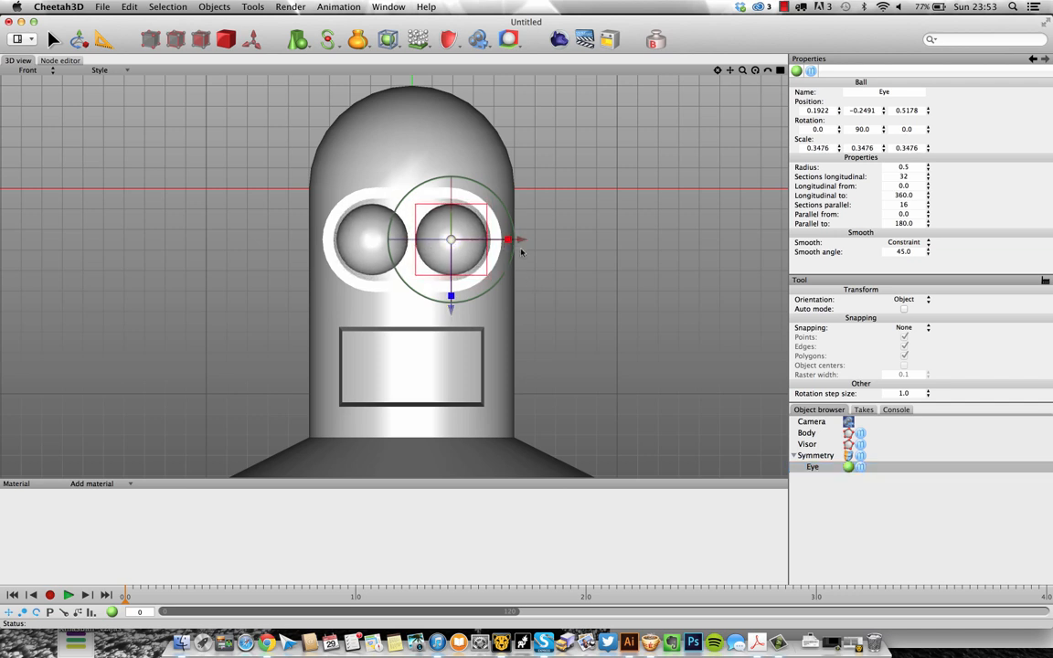
{"action": "left_click_drag", "start_coordinate": [522, 239], "coordinate": [519, 239]}
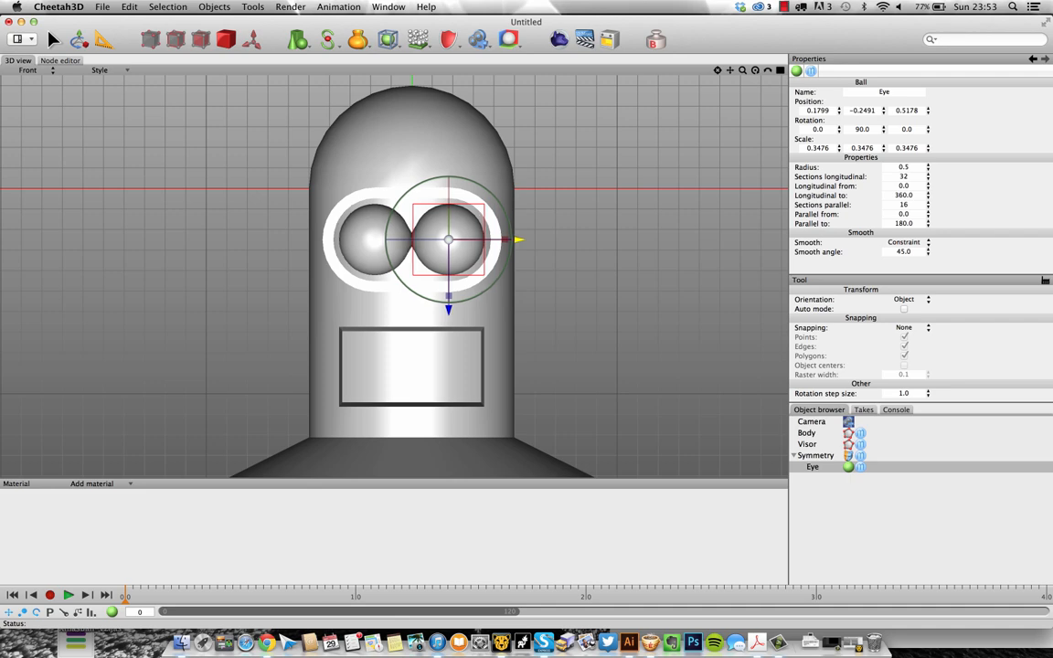
Hide the grid in the camera view and deselect the Eye to inspect the whole figure
{"action": "key", "text": "F1"}
{"action": "left_click", "coordinate": [584, 238]}
{"action": "left_click_drag", "start_coordinate": [585, 238], "coordinate": [492, 263], "text": "alt"}
{"action": "left_click", "coordinate": [111, 71]}
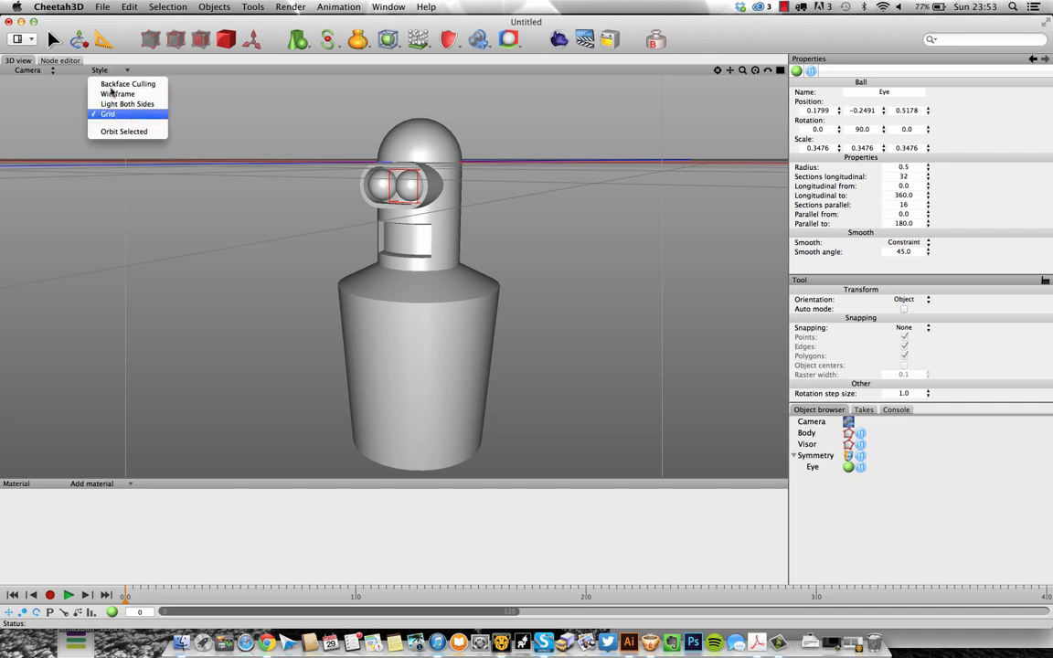
{"action": "left_click", "coordinate": [105, 113]}
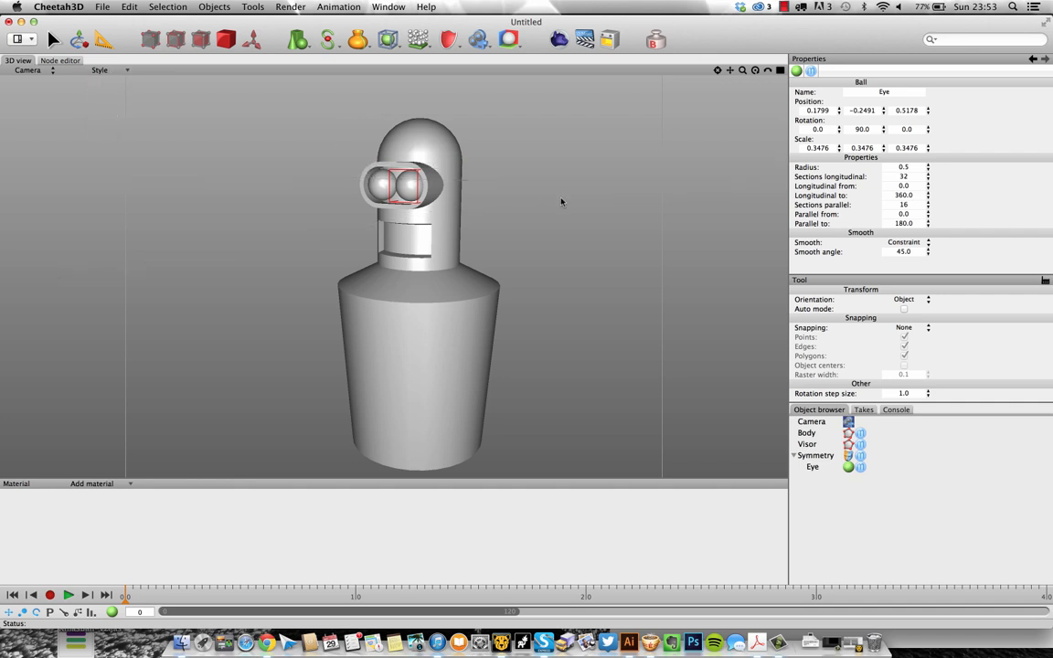
{"action": "left_click_drag", "start_coordinate": [561, 201], "coordinate": [523, 211], "text": "alt"}
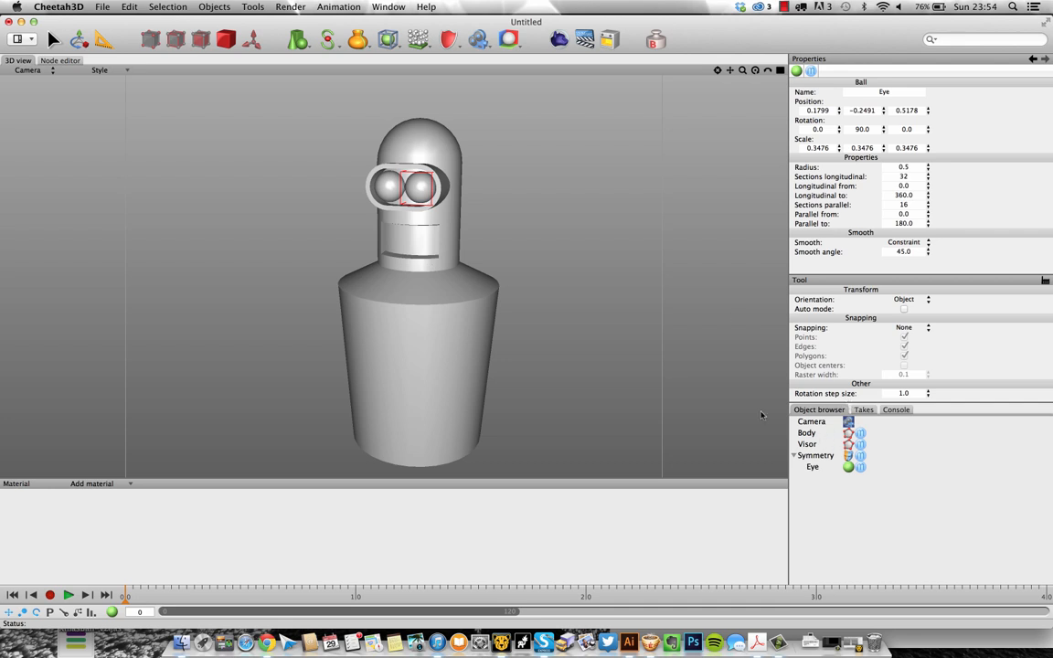
Try a Catmull-Clark Subdivision modifier on the Body, compare it with the underlying mesh, and remove it
{"action": "left_click", "coordinate": [816, 435]}
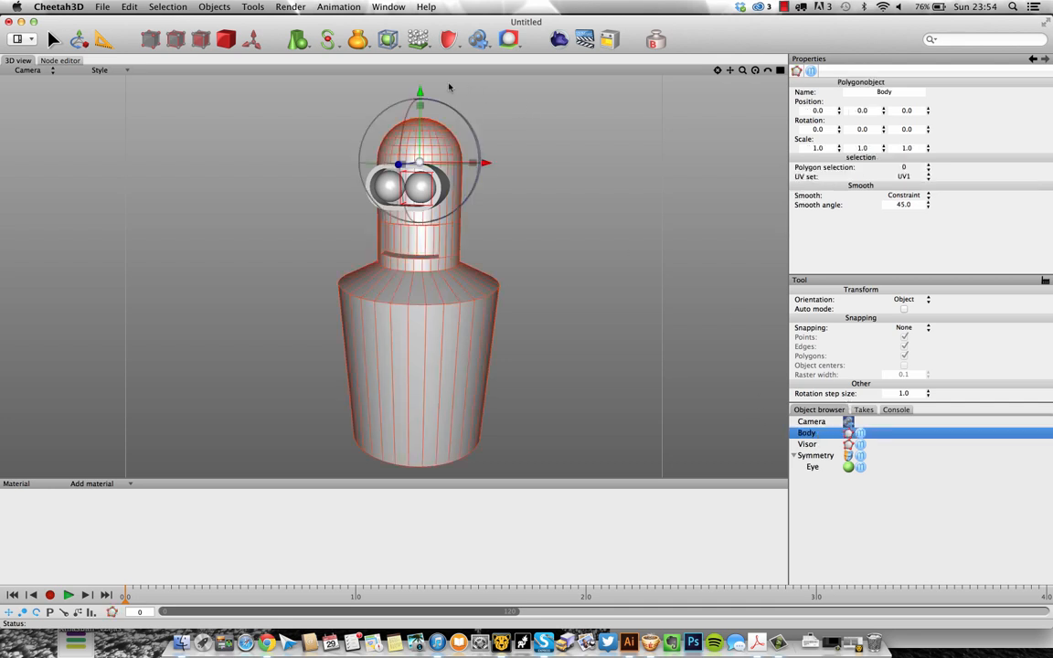
{"action": "left_click", "coordinate": [357, 39]}
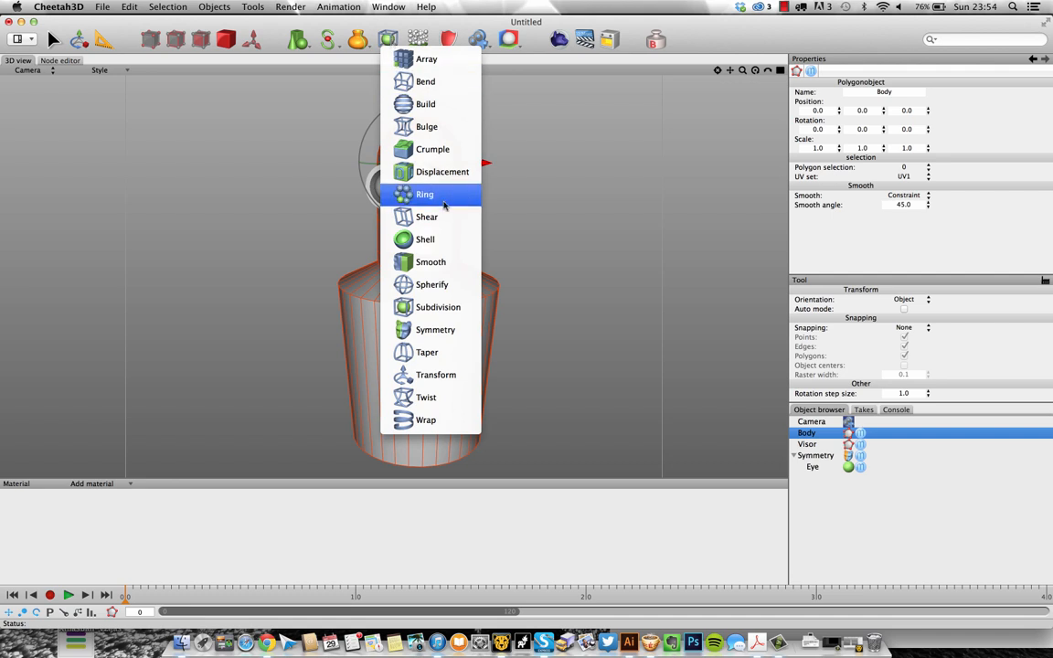
{"action": "left_click", "coordinate": [451, 308]}
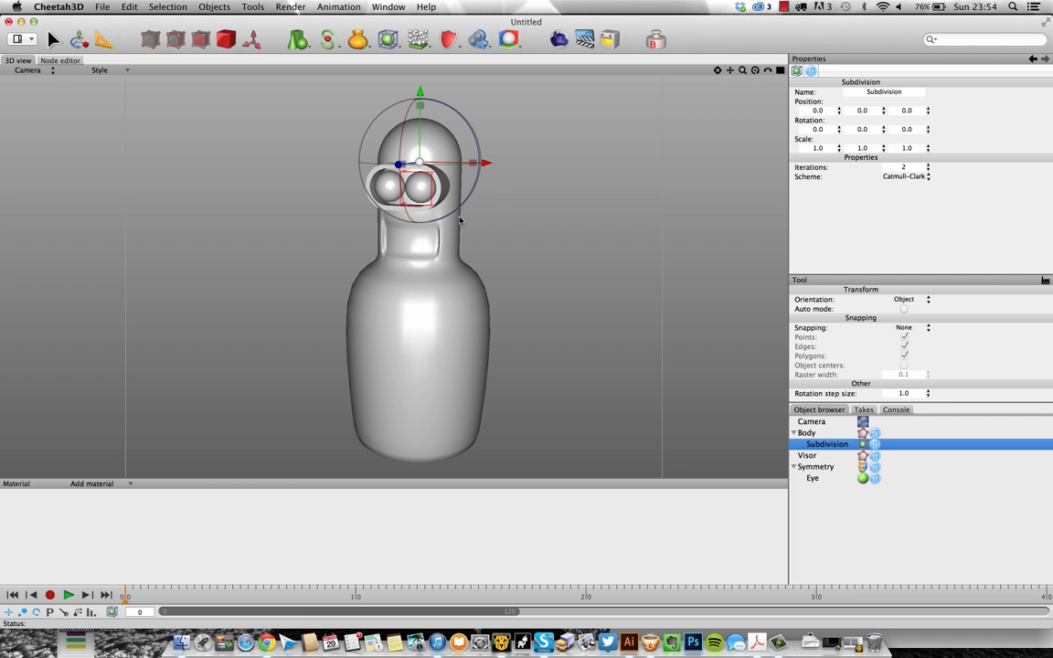
{"action": "left_click", "coordinate": [816, 433]}
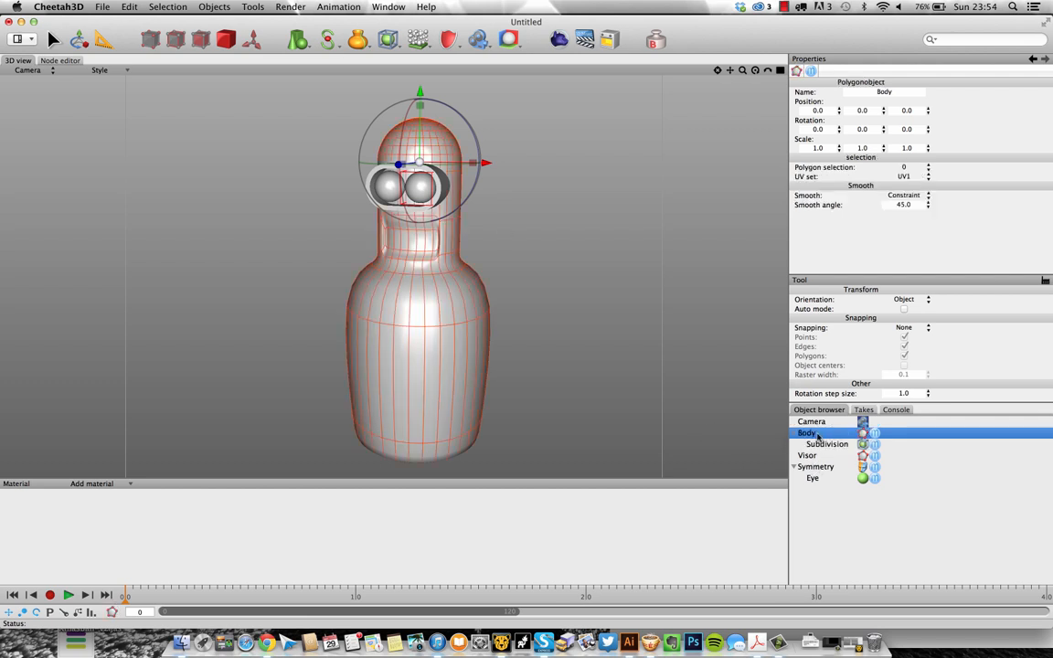
{"action": "left_click", "coordinate": [196, 40]}
{"action": "left_click", "coordinate": [181, 42]}
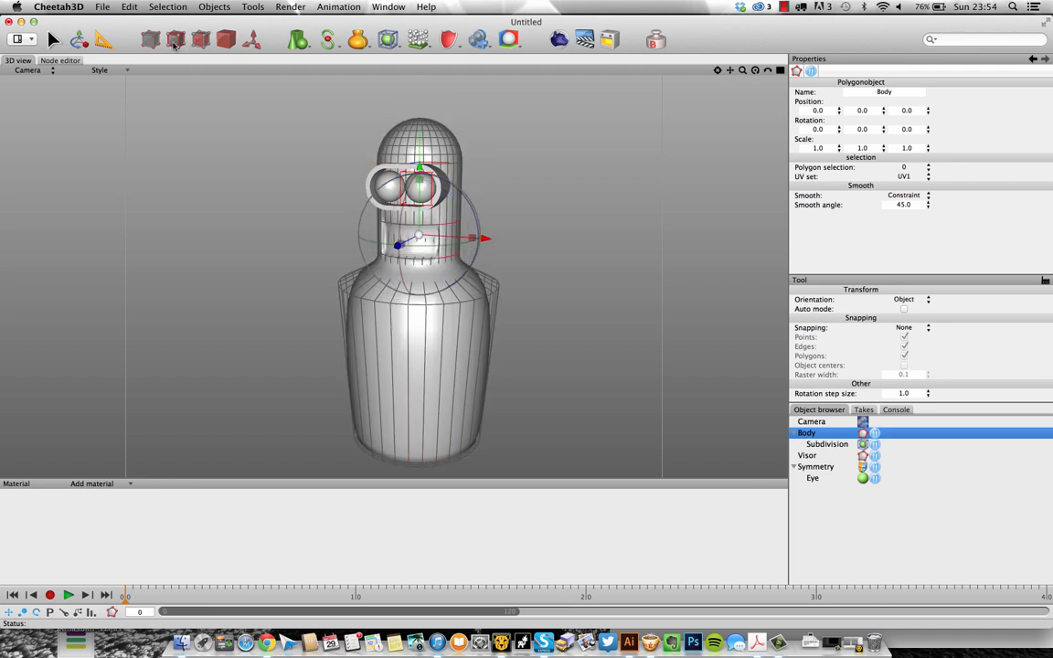
{"action": "left_click", "coordinate": [831, 445]}
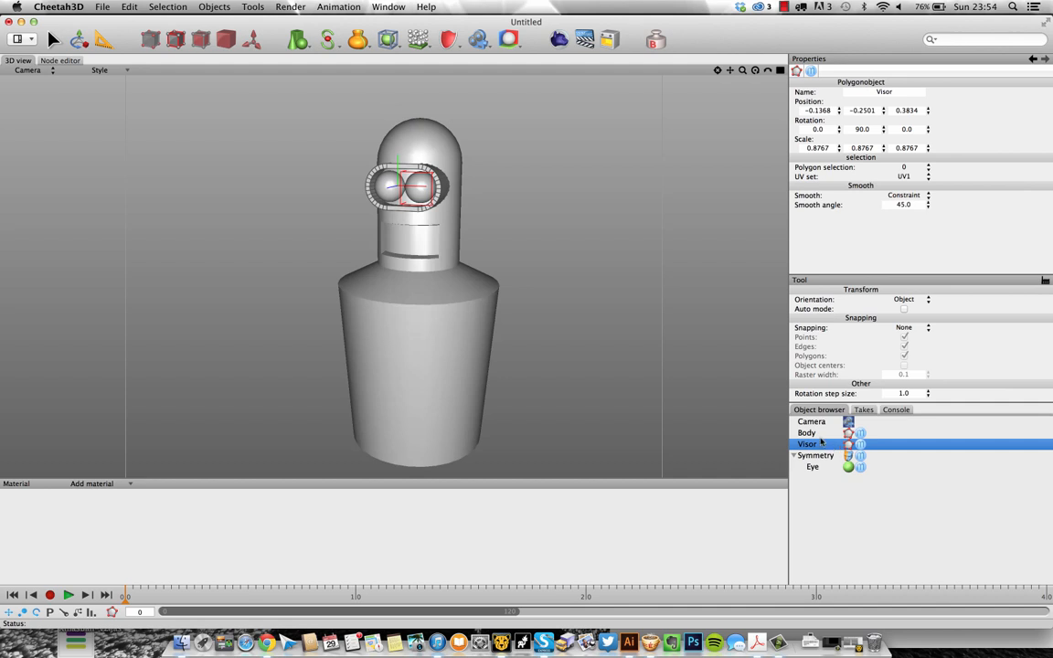
Loop-select the Body's edges at the neck base, shoulder and bottom rim, and apply a narrow Linear bevel at level 2
{"action": "left_click", "coordinate": [808, 432]}
{"action": "scroll", "coordinate": [402, 254], "scroll_direction": "up", "scroll_amount": 5}
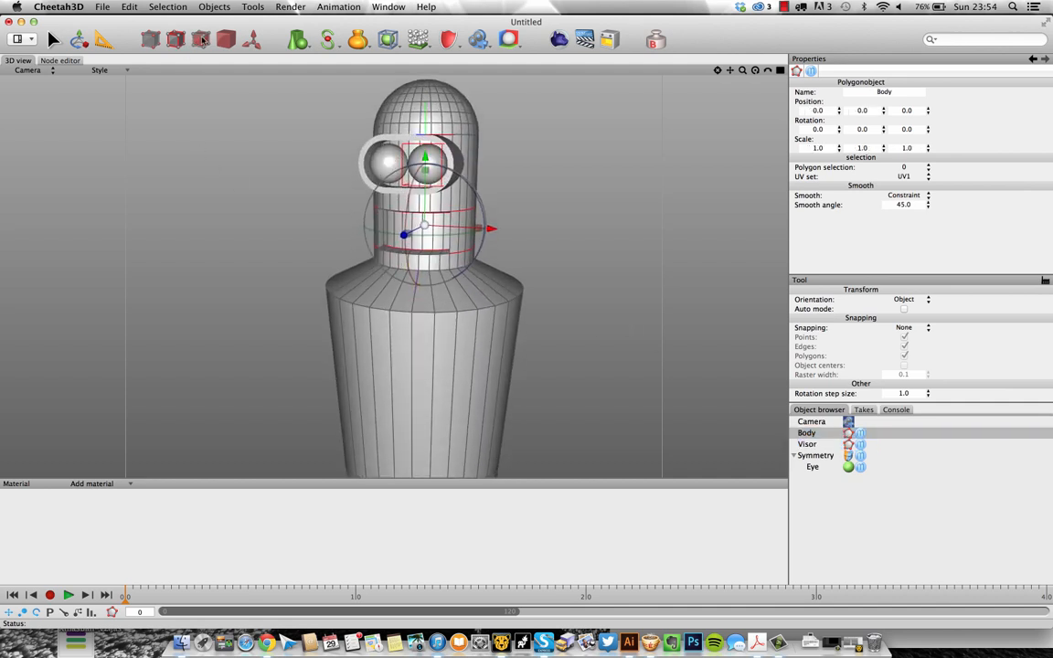
{"action": "left_click", "coordinate": [53, 38]}
{"action": "key", "text": "l"}
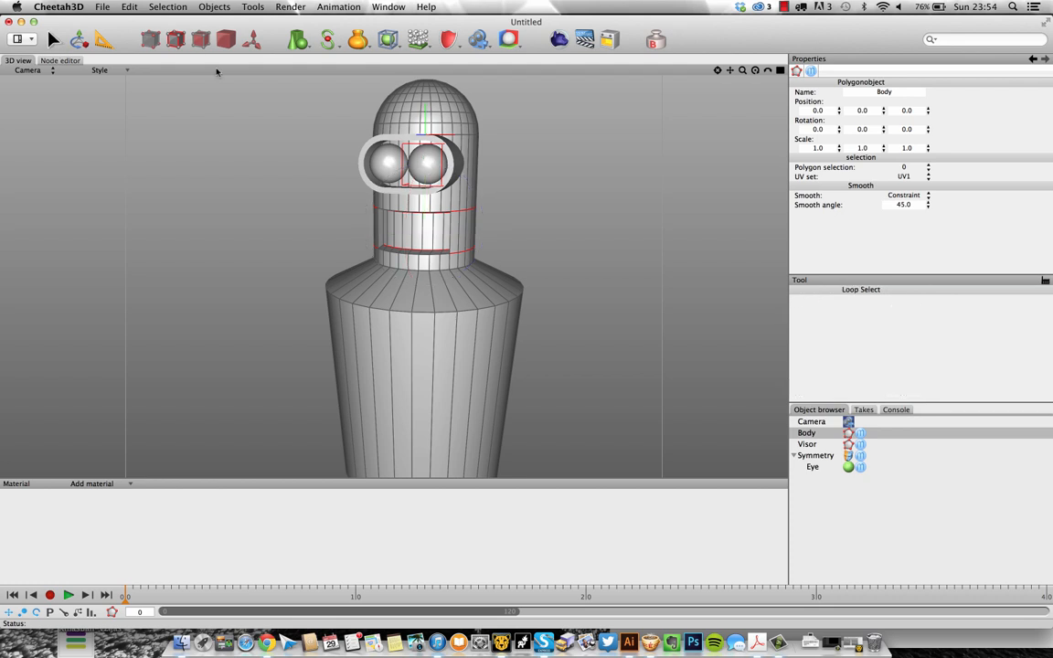
{"action": "left_click", "coordinate": [423, 309]}
{"action": "right_click_drag", "start_coordinate": [469, 366], "coordinate": [390, 276]}
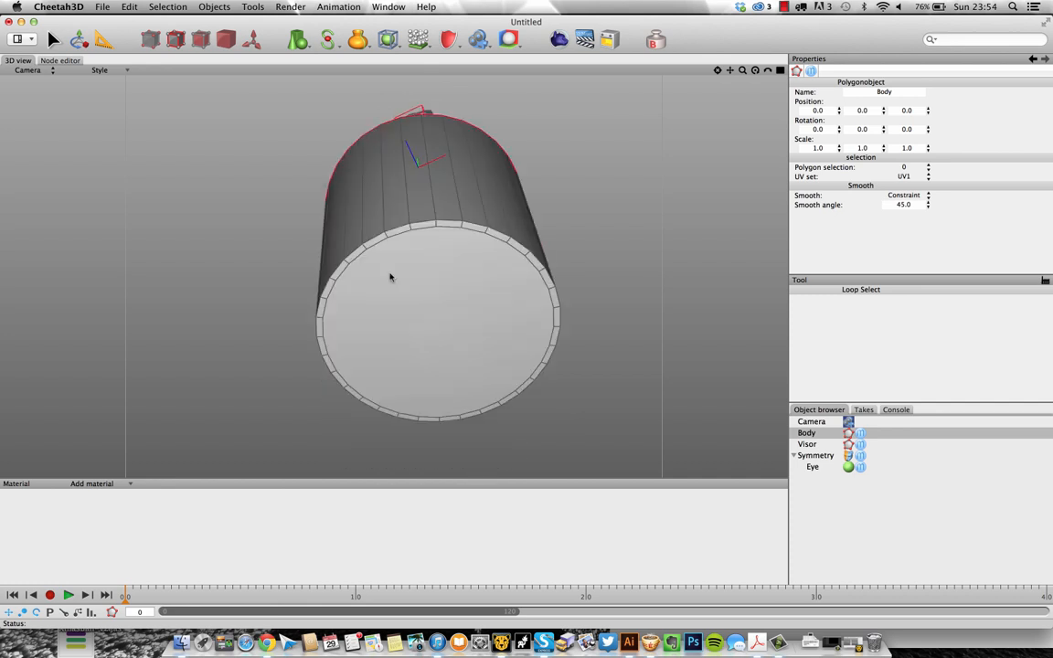
{"action": "left_click", "coordinate": [418, 228]}
{"action": "right_click_drag", "start_coordinate": [501, 188], "coordinate": [521, 255]}
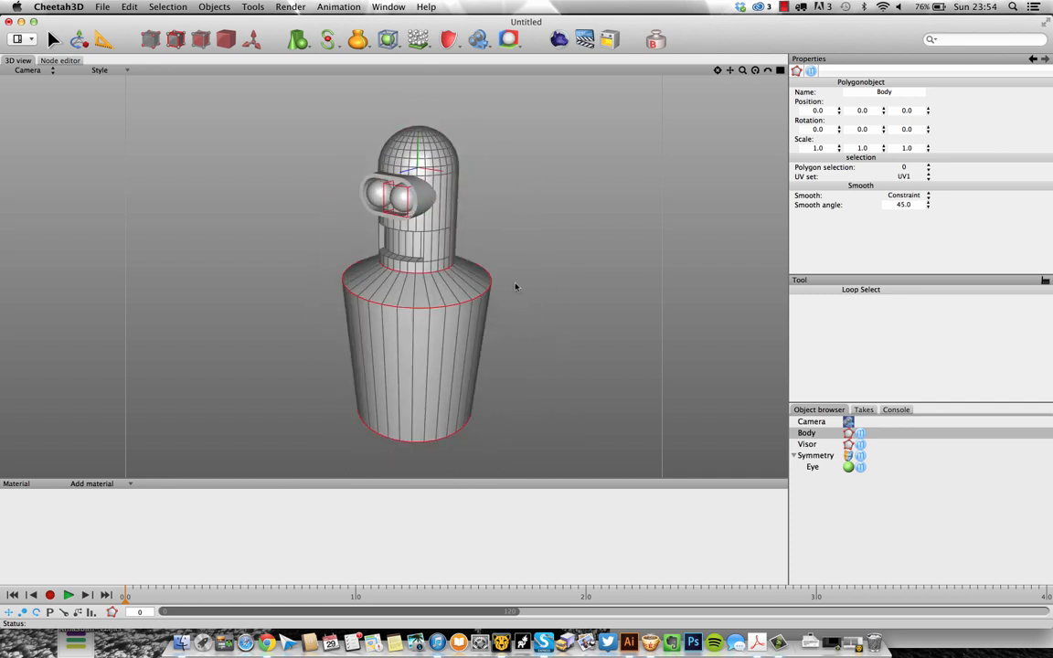
{"action": "scroll", "coordinate": [447, 298], "scroll_direction": "up", "scroll_amount": 5}
{"action": "right_click_drag", "start_coordinate": [468, 286], "coordinate": [512, 260]}
{"action": "right_click", "coordinate": [560, 226]}
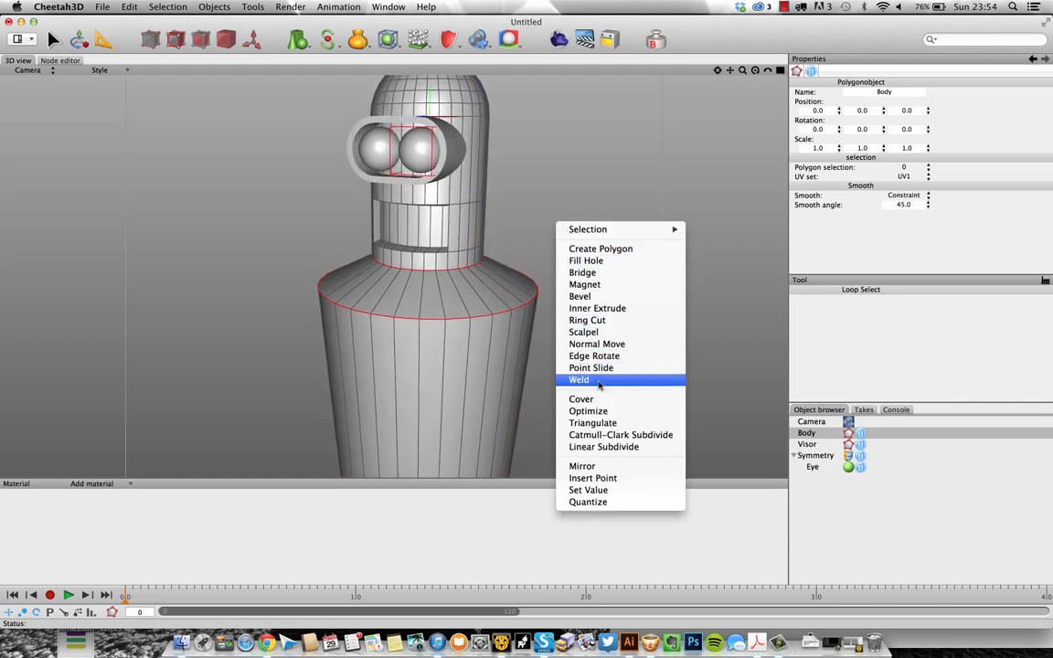
{"action": "left_click", "coordinate": [579, 298]}
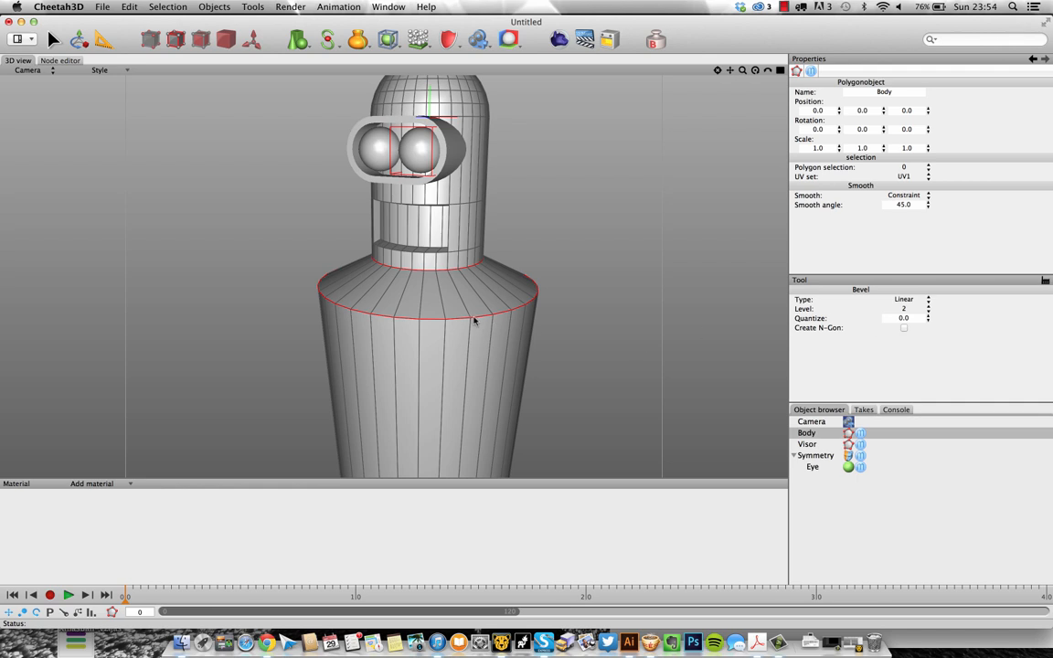
{"action": "left_click_drag", "start_coordinate": [474, 320], "coordinate": [489, 319]}
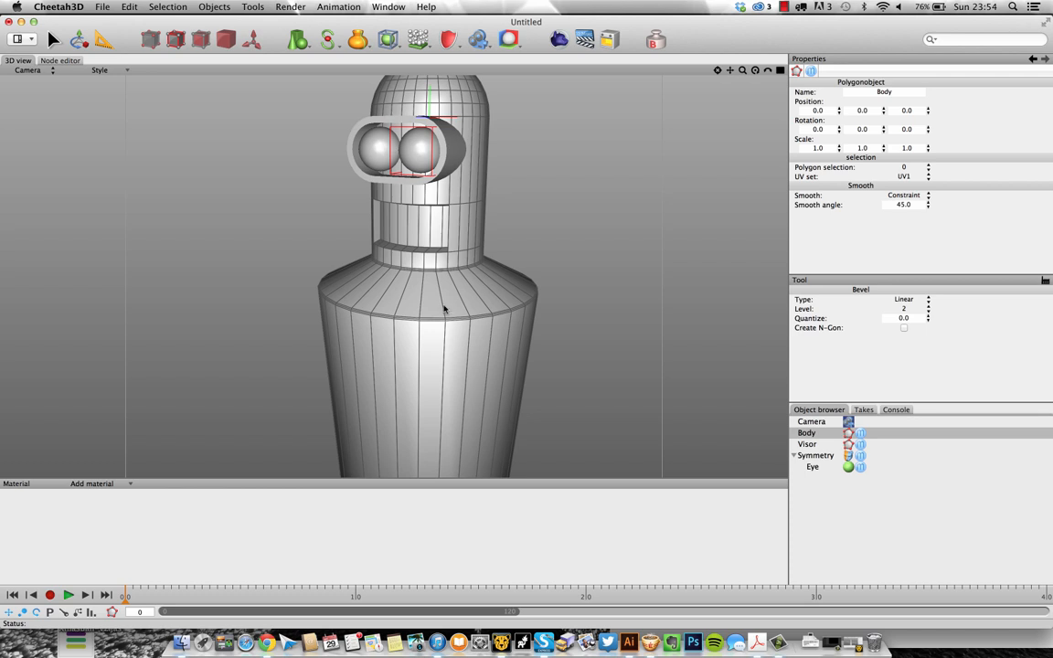
Test Subdivision on the bevelled Body, inspect the smoothed shoulders and base from several angles, and delete the modifier
{"action": "left_click", "coordinate": [814, 435]}
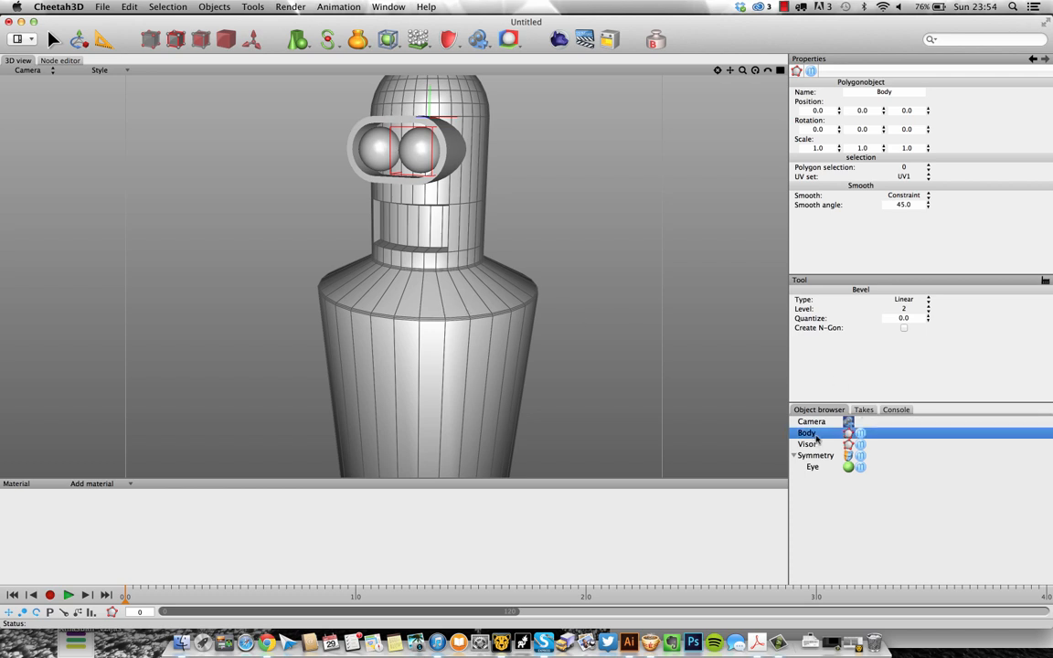
{"action": "left_click", "coordinate": [387, 39]}
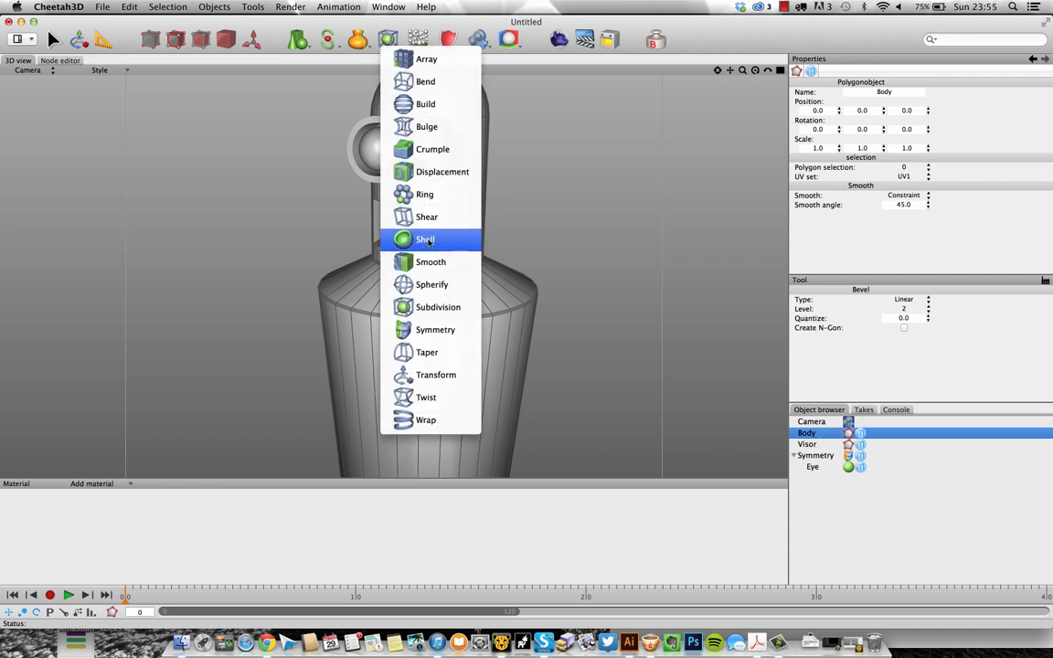
{"action": "left_click", "coordinate": [436, 307]}
{"action": "scroll", "coordinate": [621, 249], "scroll_direction": "down", "scroll_amount": 10}
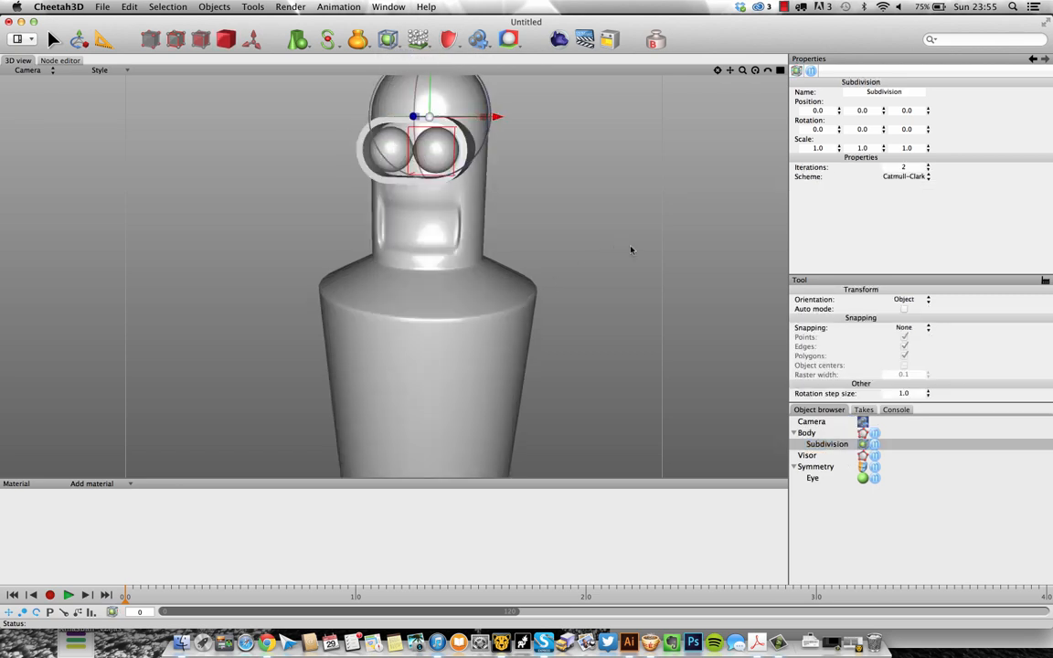
{"action": "left_click_drag", "start_coordinate": [441, 255], "coordinate": [459, 307], "text": "alt"}
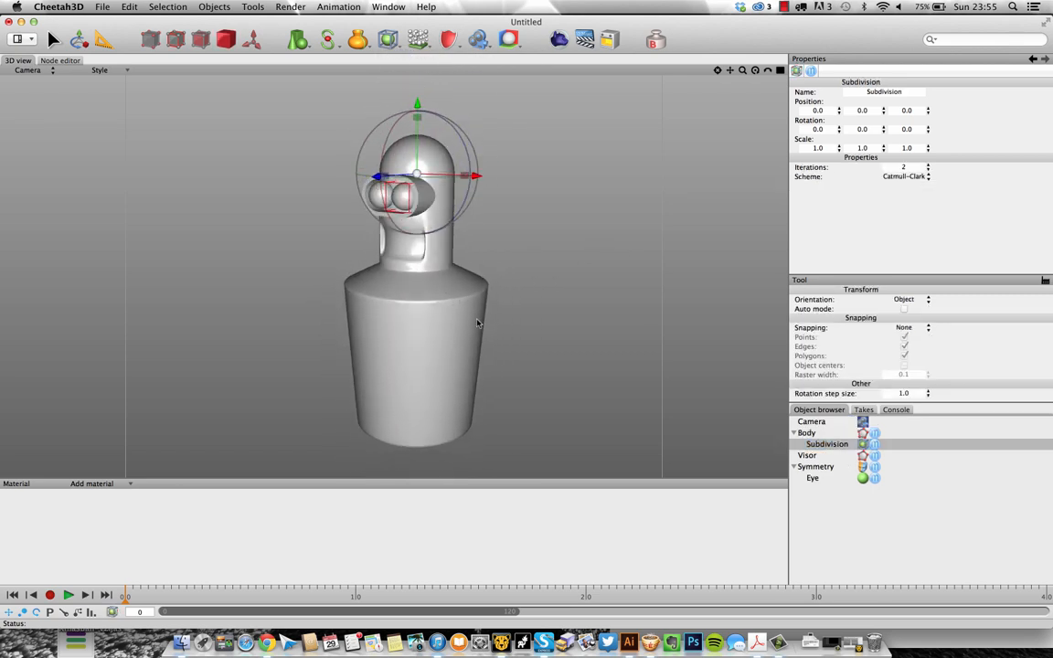
{"action": "mouse_move", "coordinate": [494, 385]}
{"action": "left_mouse_down", "text": "alt"}
{"action": "mouse_move", "coordinate": [531, 381]}
{"action": "mouse_move", "coordinate": [498, 382]}
{"action": "left_mouse_up", "text": "alt"}
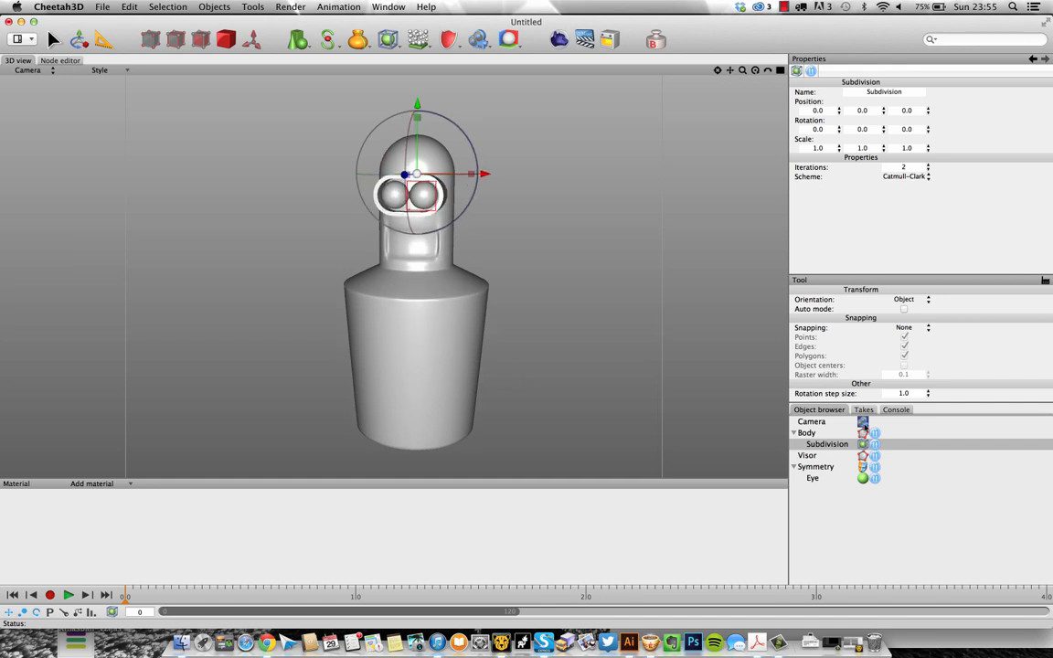
{"action": "left_click", "coordinate": [814, 445]}
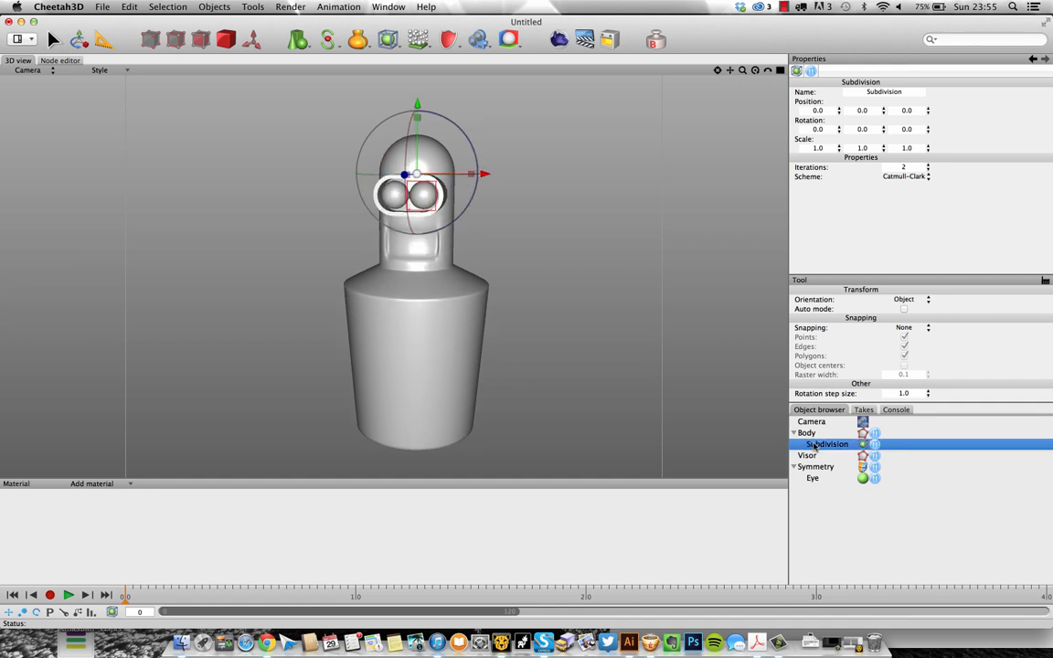
{"action": "key", "text": "BackSpace"}
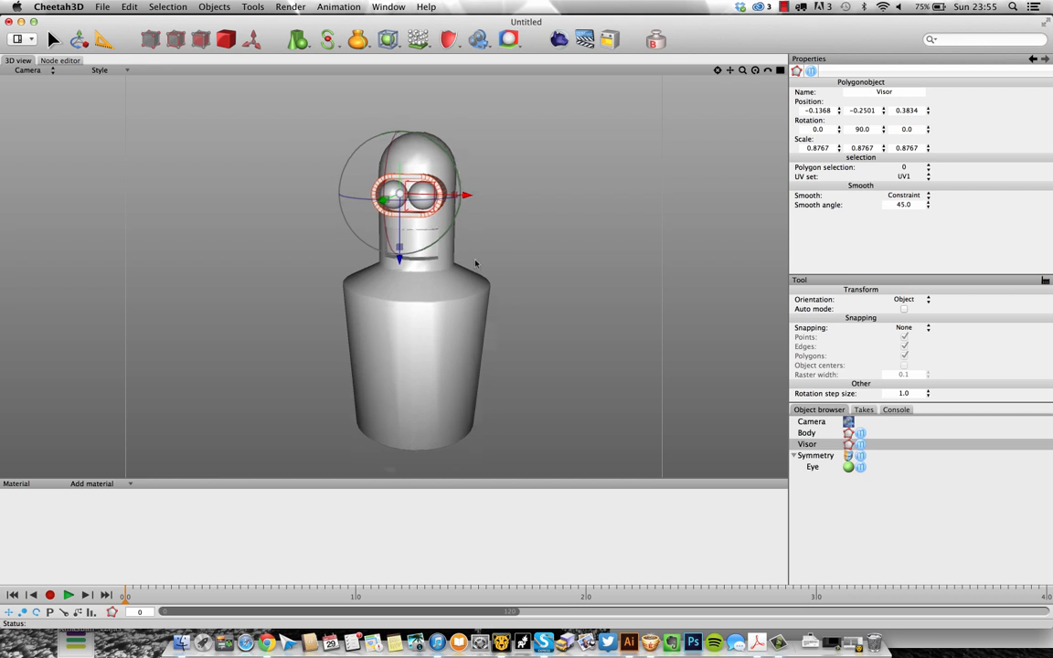
Select the Body's recessed mouth polygons and push them slightly deeper into the head
{"action": "scroll", "coordinate": [475, 263], "scroll_direction": "up", "scroll_amount": 3}
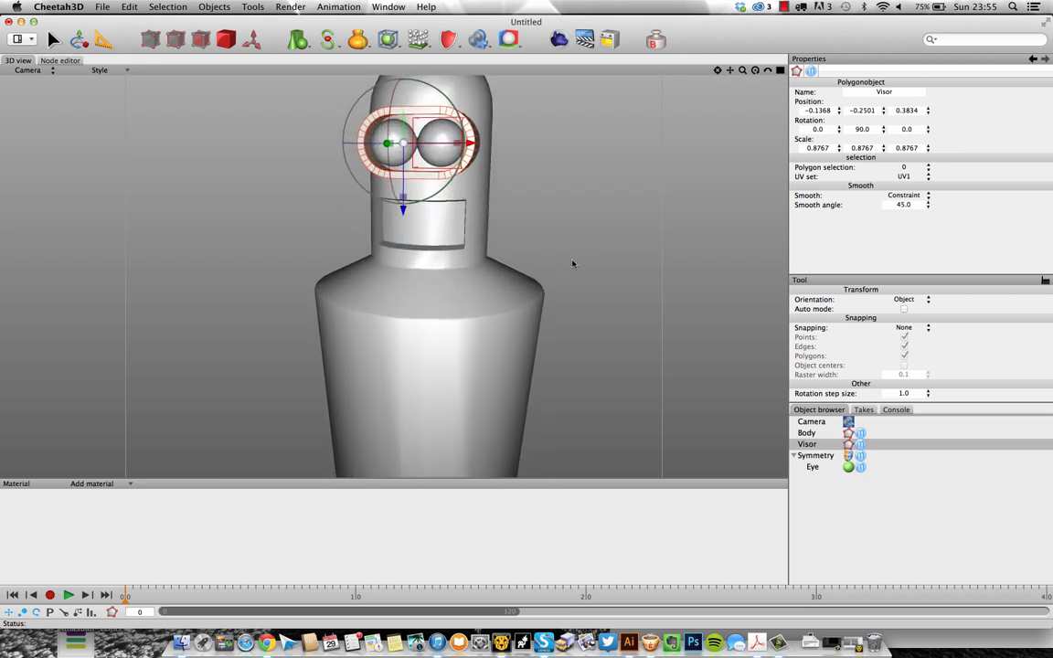
{"action": "left_click", "coordinate": [806, 433]}
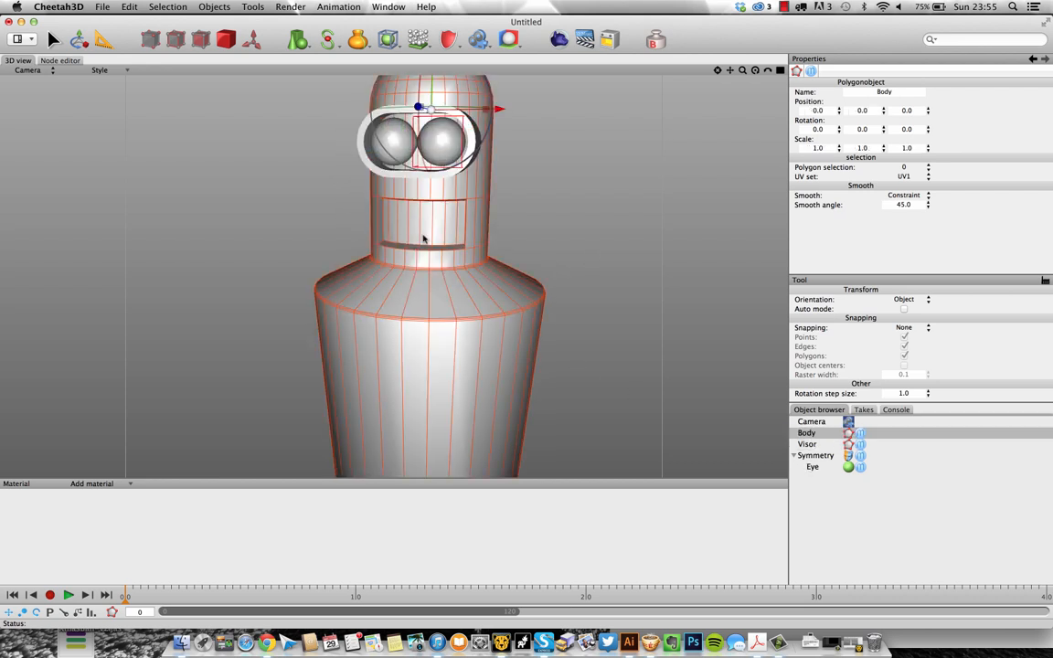
{"action": "scroll", "coordinate": [423, 238], "scroll_direction": "up", "scroll_amount": 3}
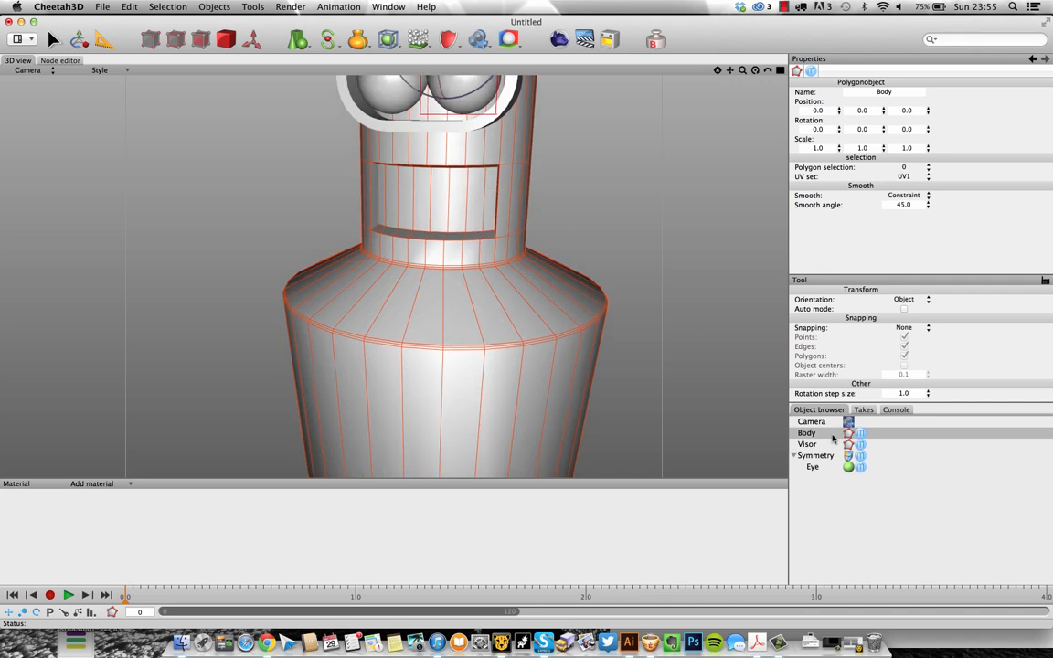
{"action": "left_click", "coordinate": [207, 35]}
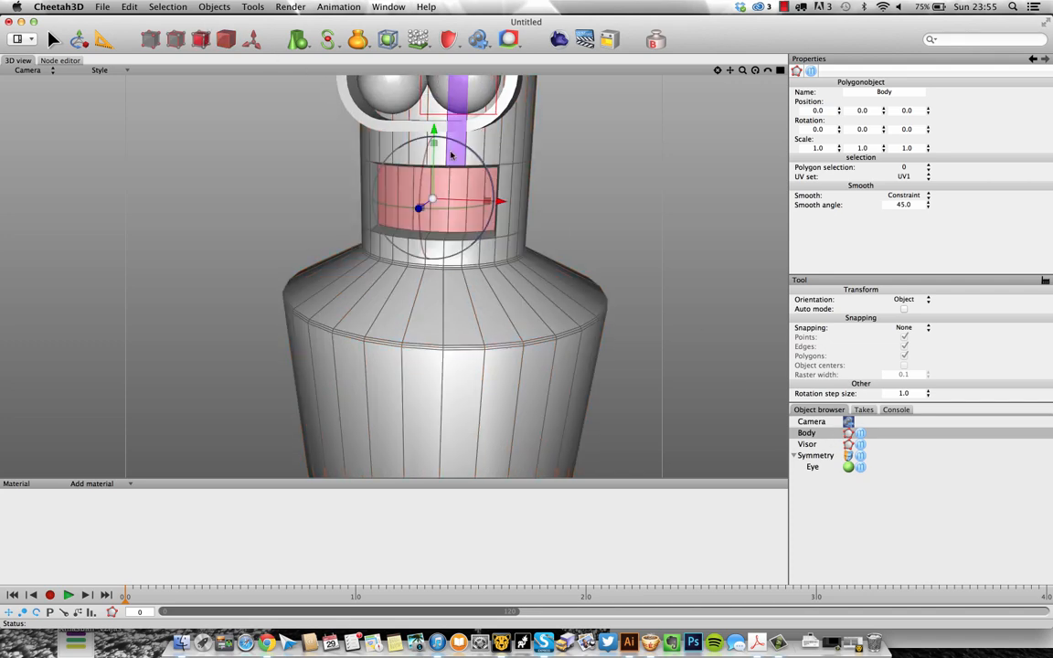
{"action": "middle_click_drag", "start_coordinate": [469, 193], "coordinate": [443, 216]}
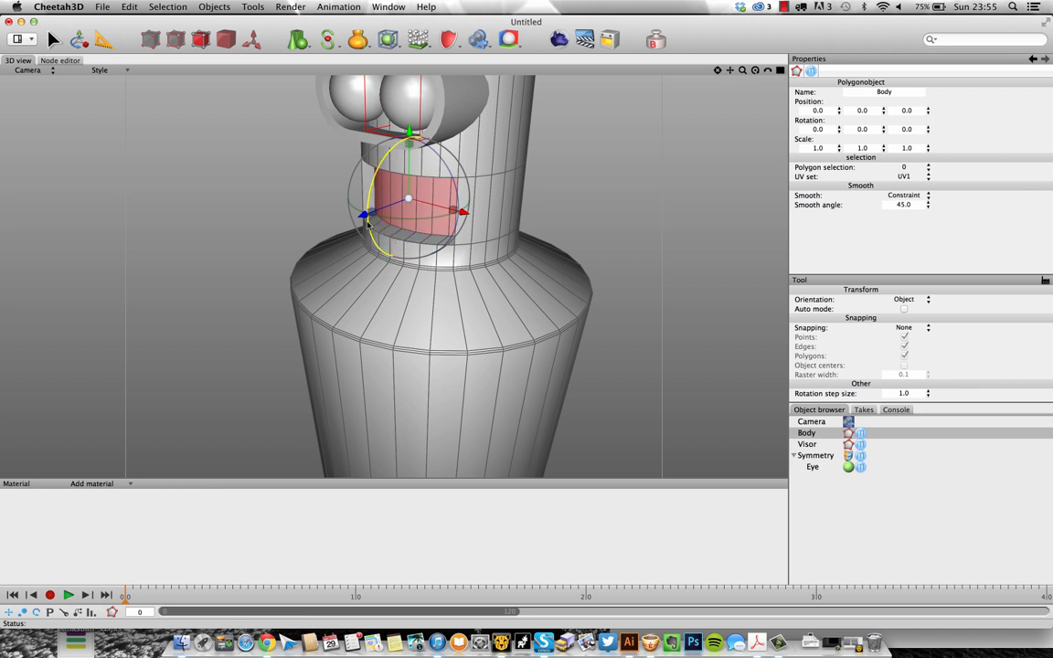
{"action": "left_click_drag", "start_coordinate": [364, 213], "coordinate": [368, 212]}
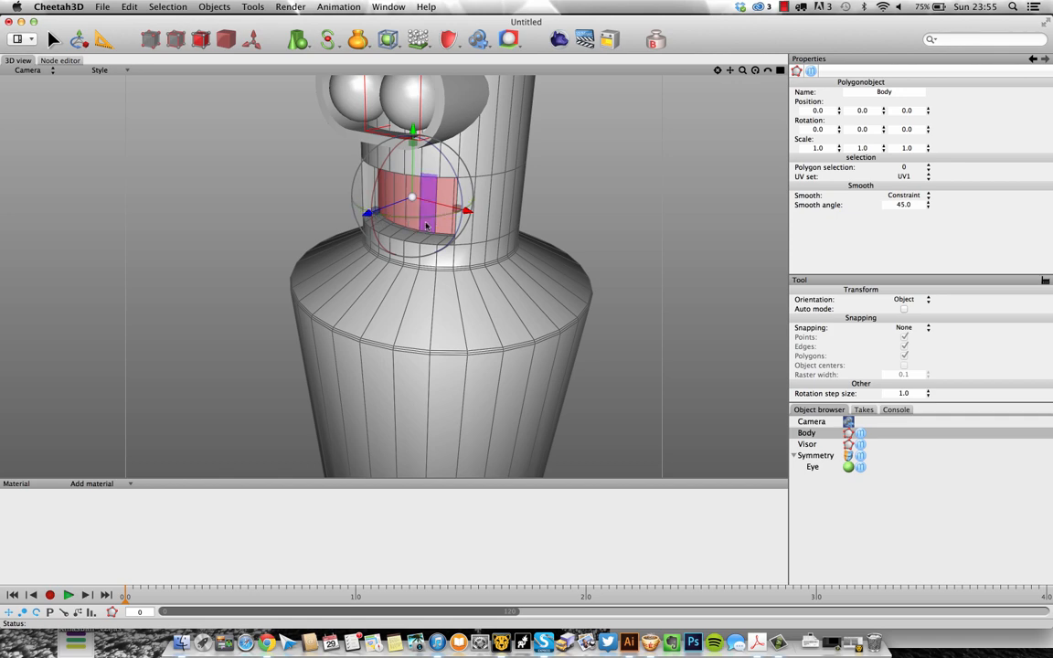
{"action": "mouse_move", "coordinate": [430, 222]}
{"action": "left_mouse_down", "text": "alt"}
{"action": "mouse_move", "coordinate": [486, 211]}
{"action": "mouse_move", "coordinate": [430, 216]}
{"action": "left_mouse_up", "text": "alt"}
Add a Catmull-Clark Subdivision modifier to the Body and compare the smoothed figure with the Bender reference picture in Chrome
{"action": "left_click", "coordinate": [387, 39]}
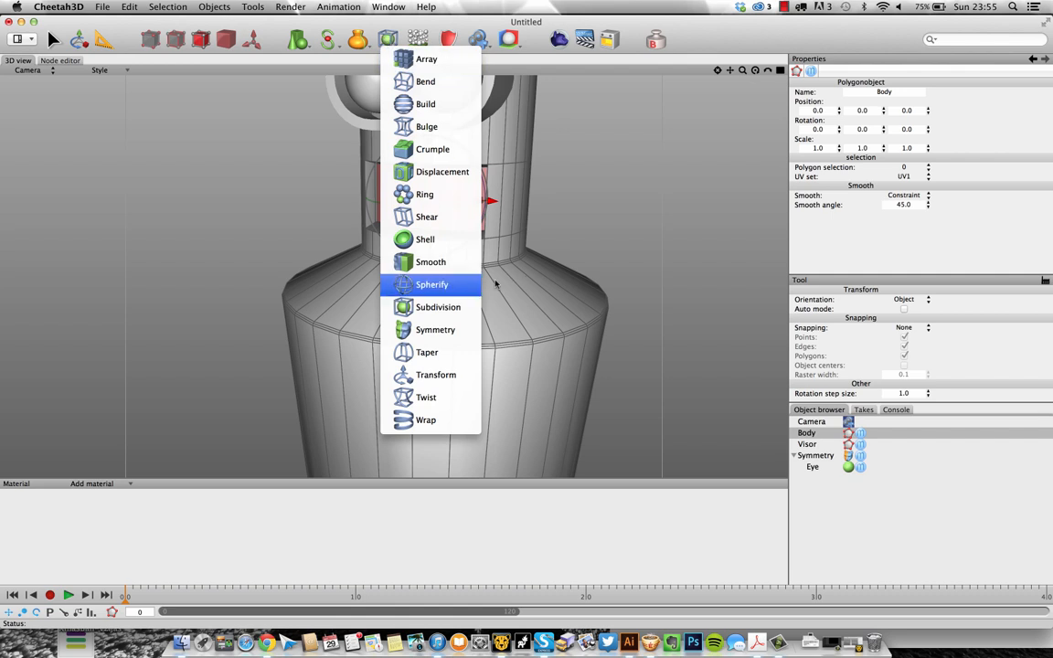
{"action": "left_click", "coordinate": [439, 307]}
{"action": "left_click_drag", "start_coordinate": [584, 231], "coordinate": [538, 267], "text": "alt"}
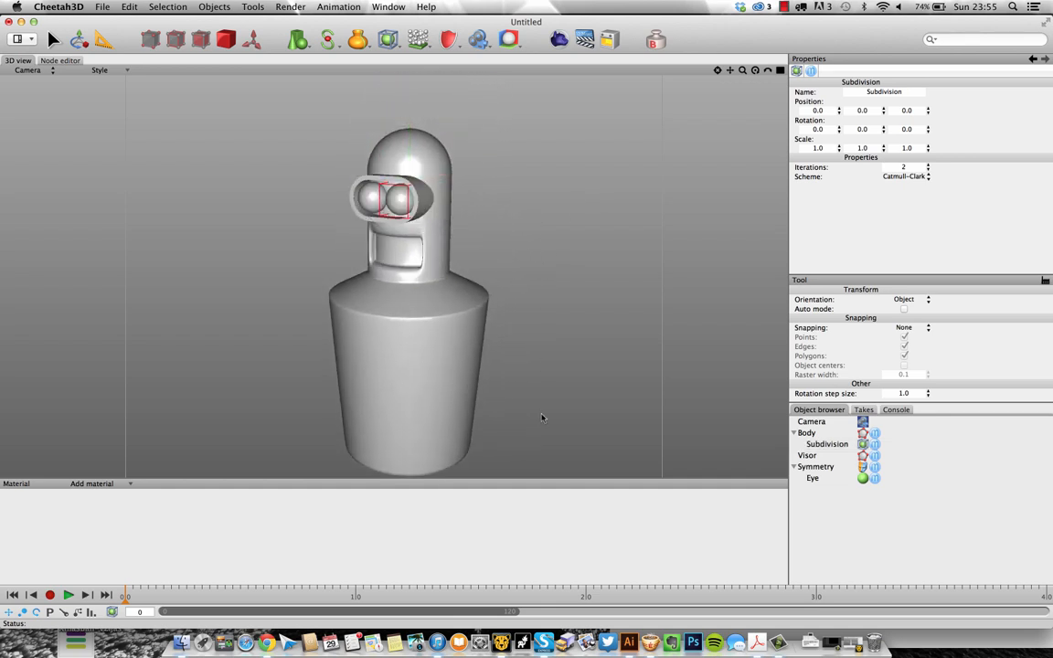
{"action": "left_click", "coordinate": [266, 642]}
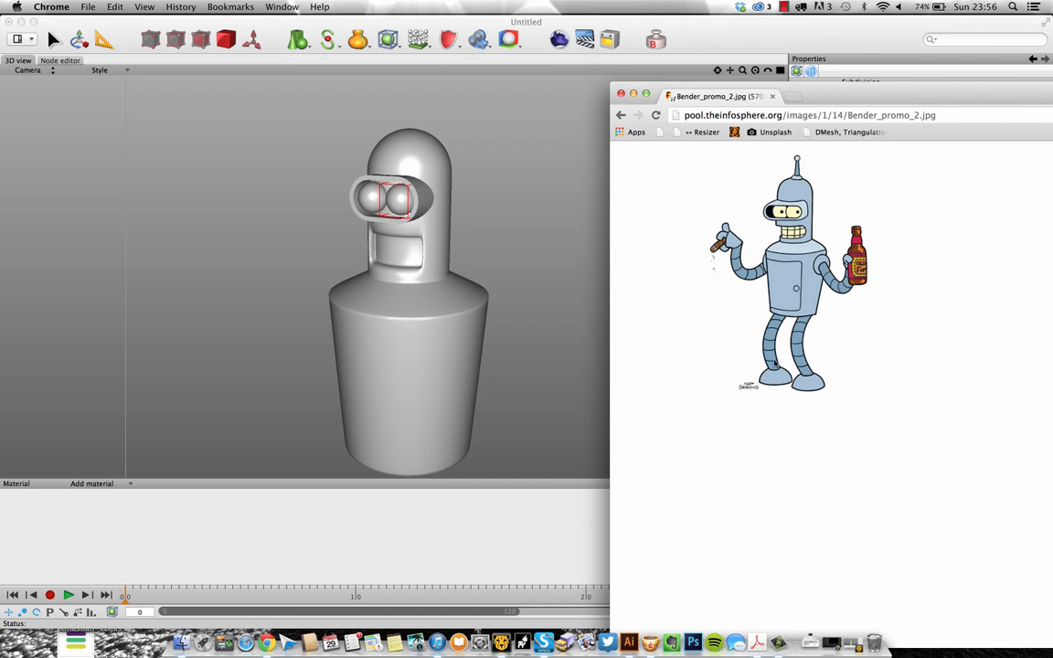
{"action": "left_click", "coordinate": [513, 221]}
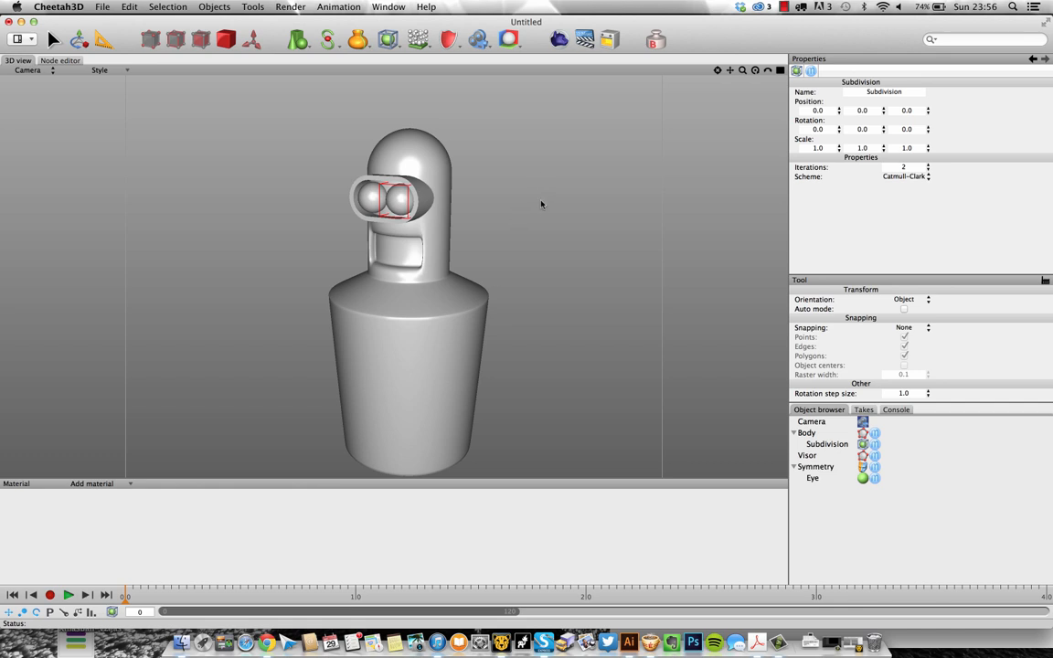
{"action": "left_click_drag", "start_coordinate": [541, 204], "coordinate": [553, 271], "text": "alt"}
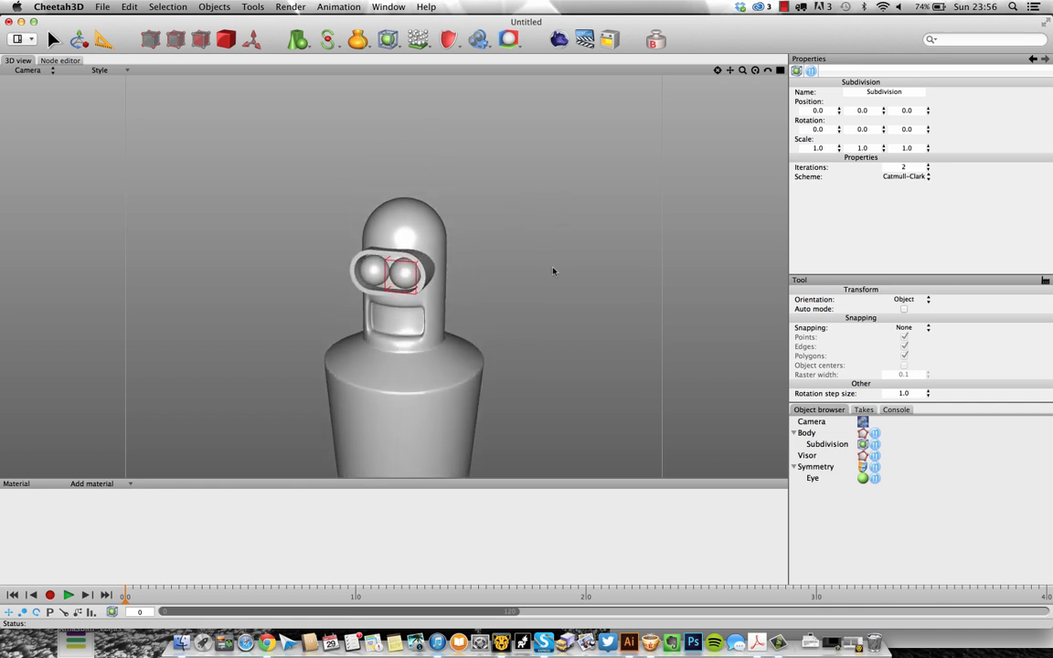
{"action": "left_click", "coordinate": [267, 642]}
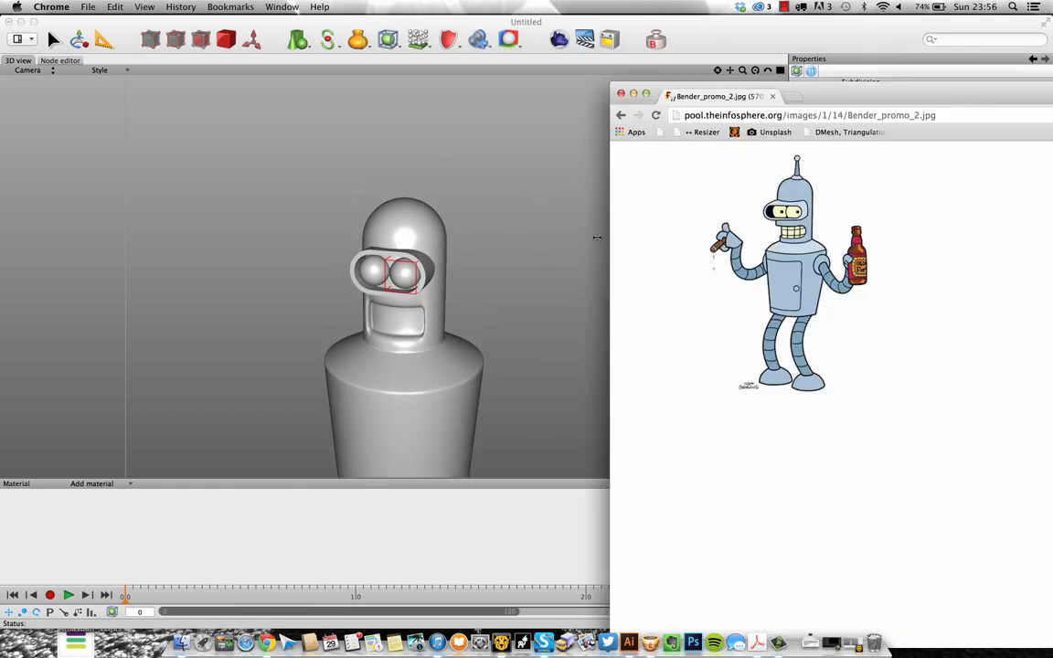
{"action": "left_click", "coordinate": [573, 171]}
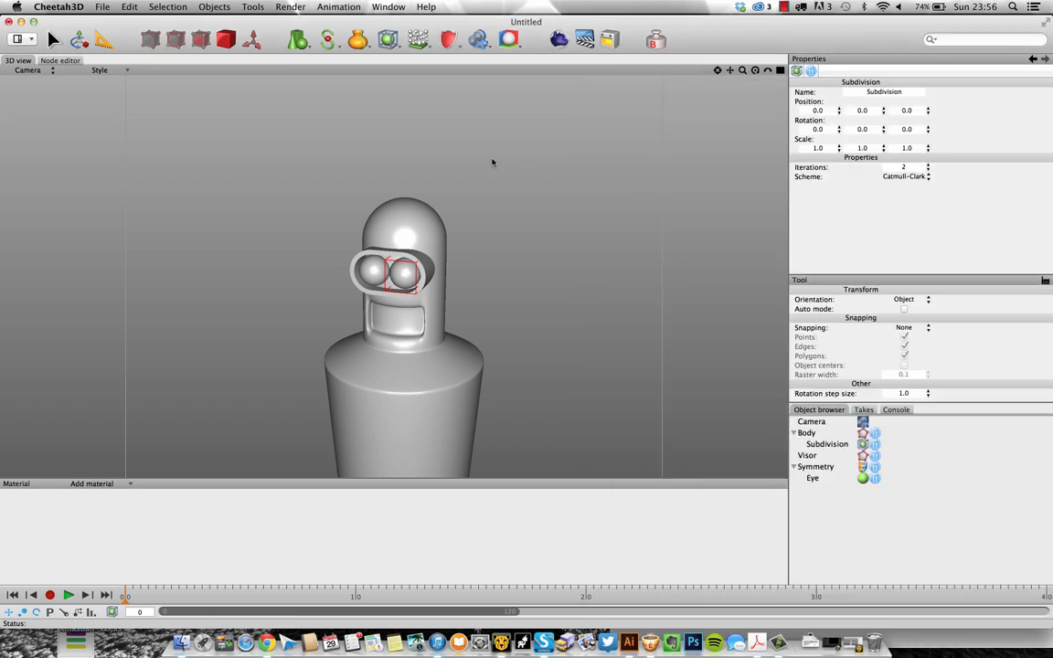
Add a Ball primitive and set its longitudinal sections to 16
{"action": "left_click", "coordinate": [296, 41]}
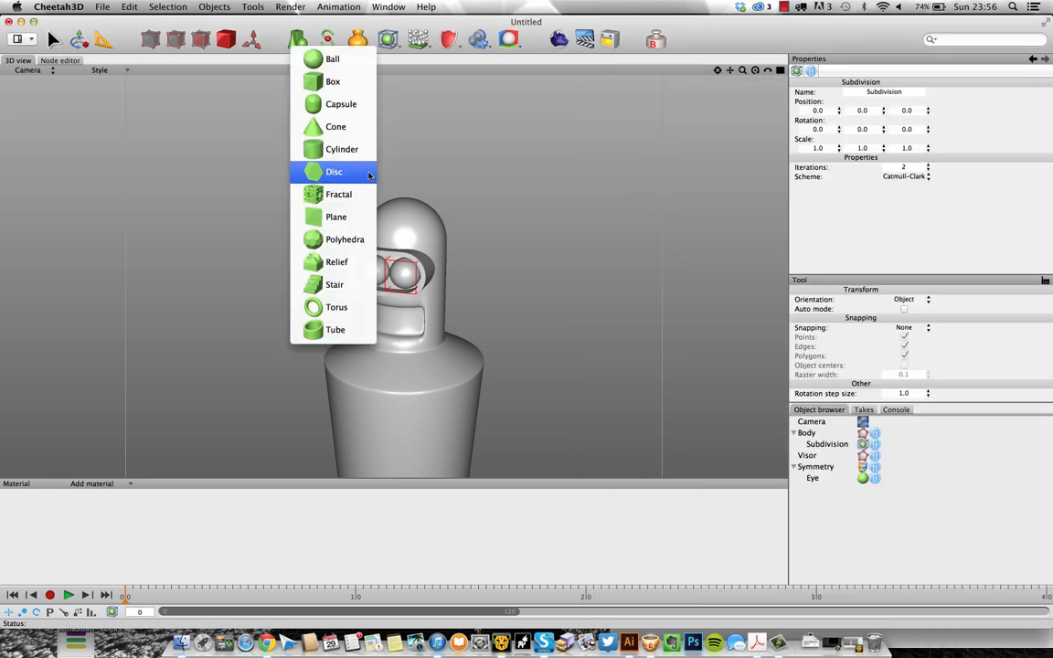
{"action": "left_click", "coordinate": [339, 66]}
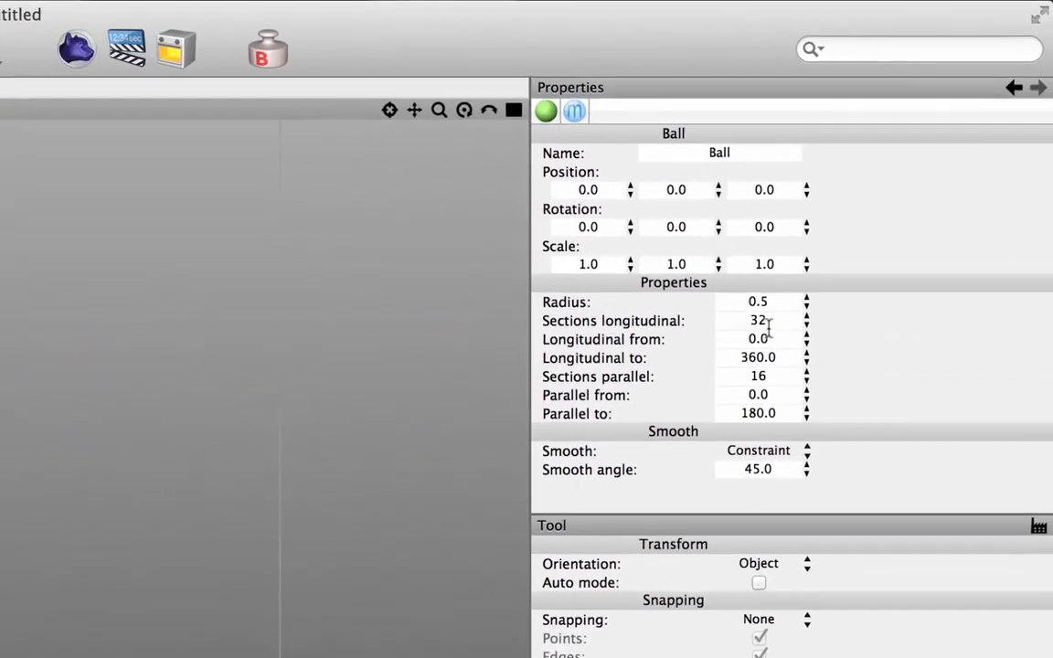
{"action": "double_click", "coordinate": [767, 322]}
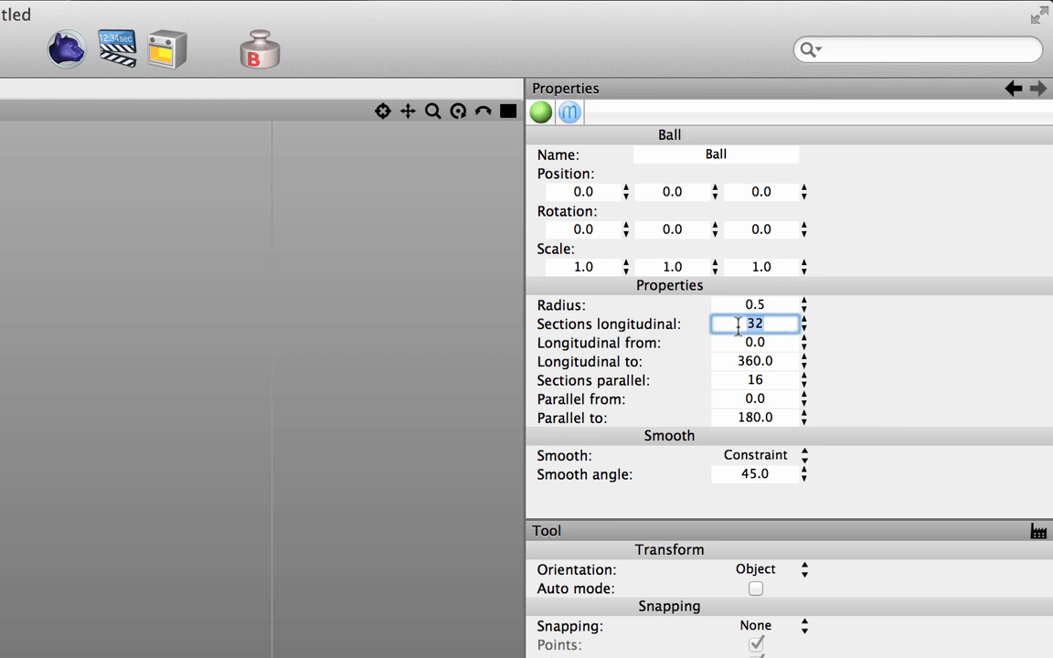
{"action": "type", "text": "16"}
{"action": "key", "text": "Tab"}
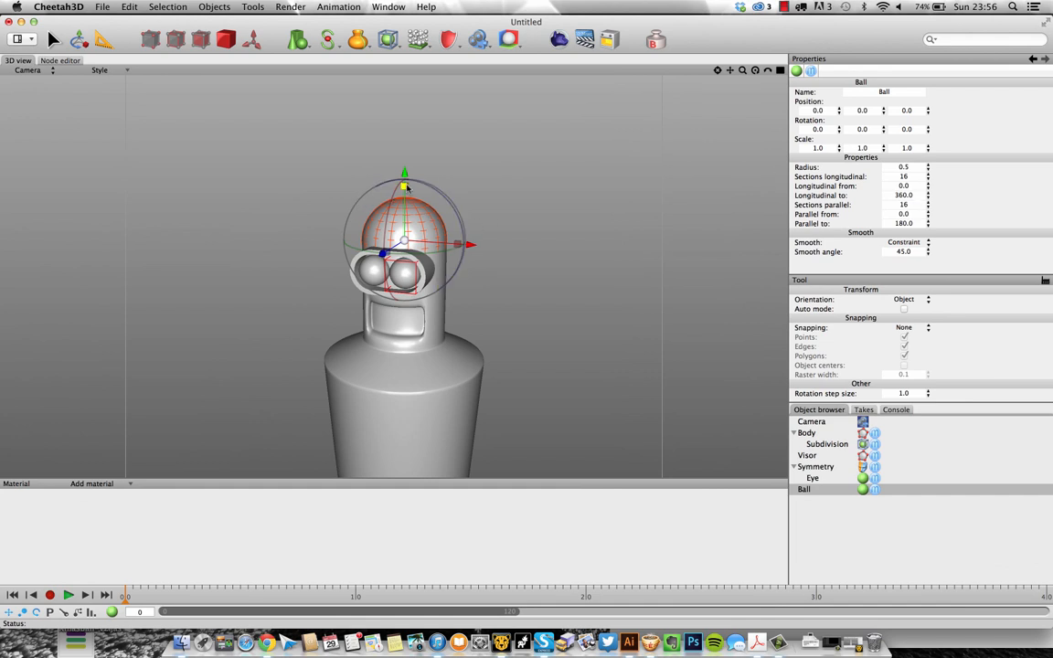
Raise the ball to the crown of the head at about Y 0.496 and scale it uniformly to about 0.134
{"action": "left_click_drag", "start_coordinate": [405, 187], "coordinate": [402, 134]}
{"action": "key", "text": "F2"}
{"action": "key", "text": "F3"}
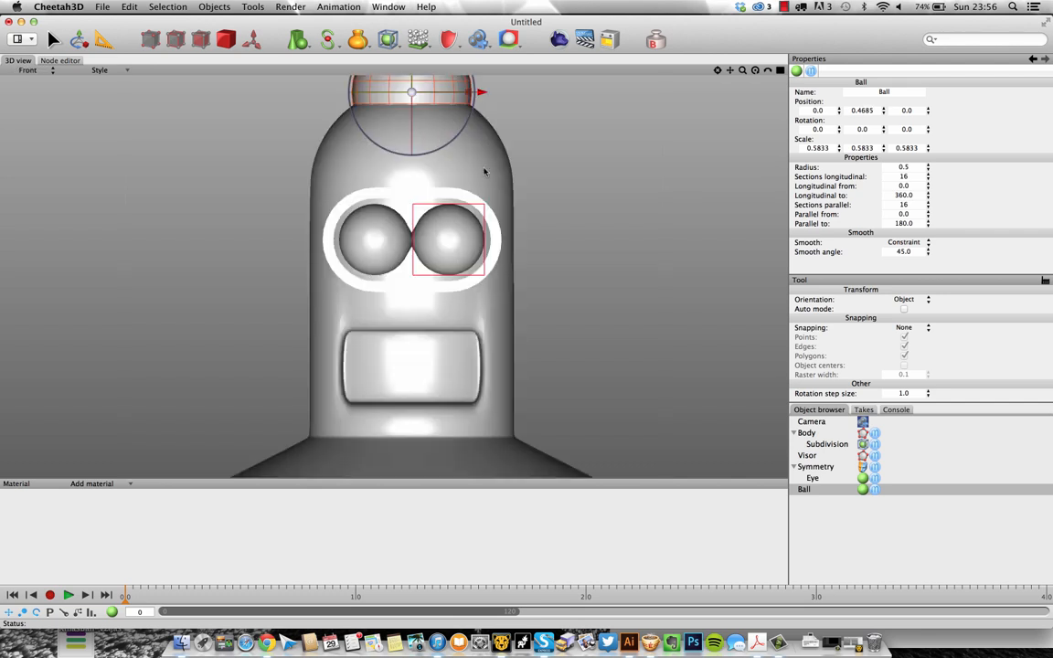
{"action": "scroll", "coordinate": [484, 171], "scroll_direction": "down", "scroll_amount": 5}
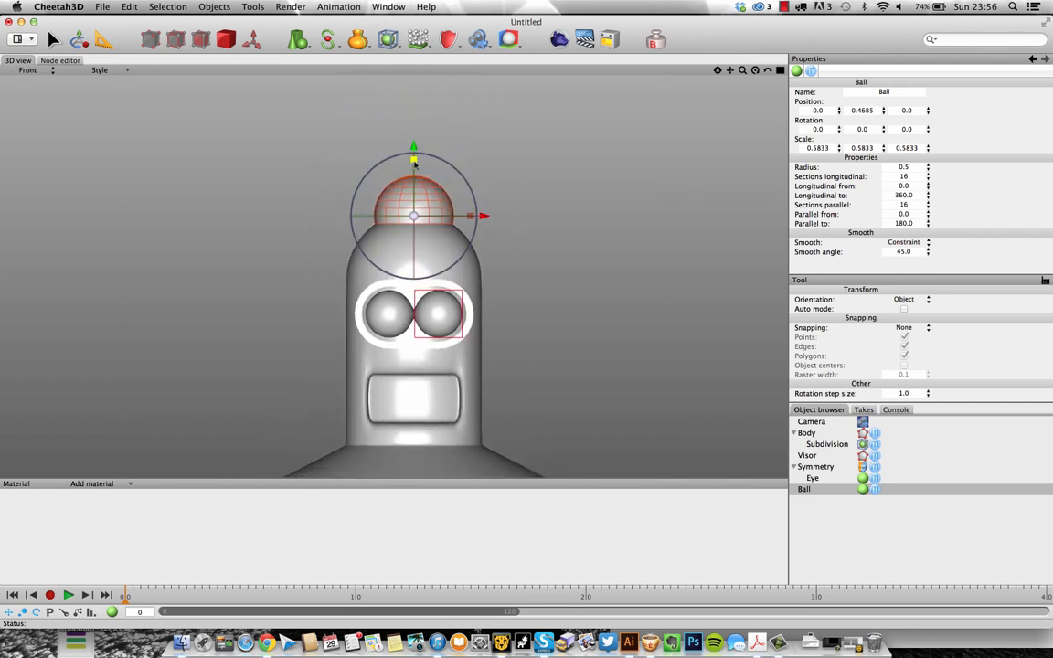
{"action": "left_click_drag", "start_coordinate": [414, 216], "coordinate": [370, 216]}
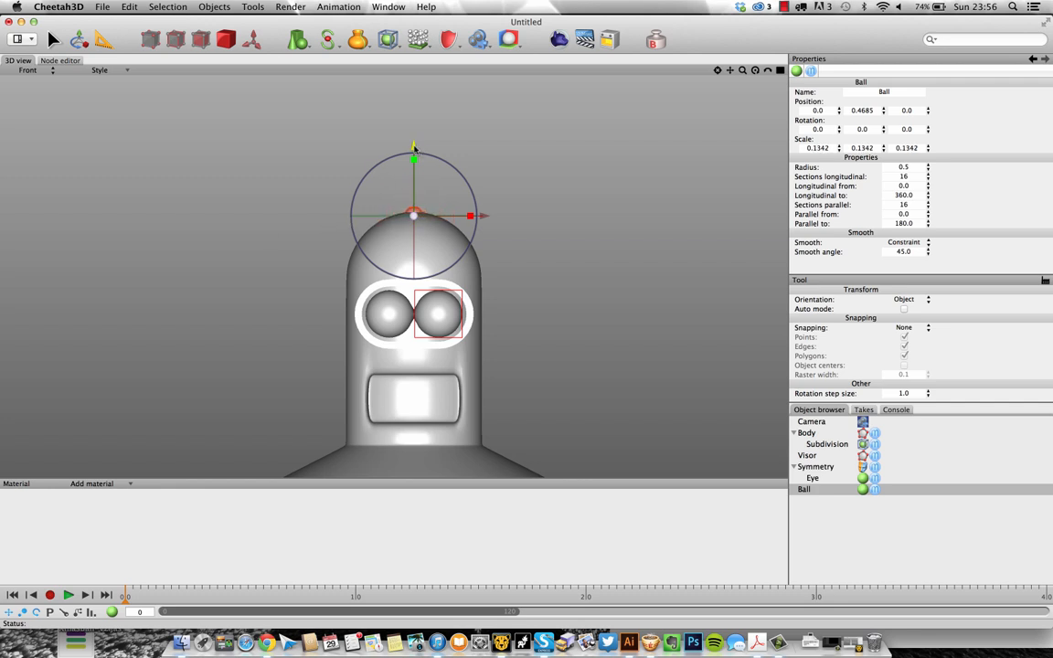
{"action": "left_click_drag", "start_coordinate": [414, 146], "coordinate": [414, 143]}
{"action": "key", "text": "F1"}
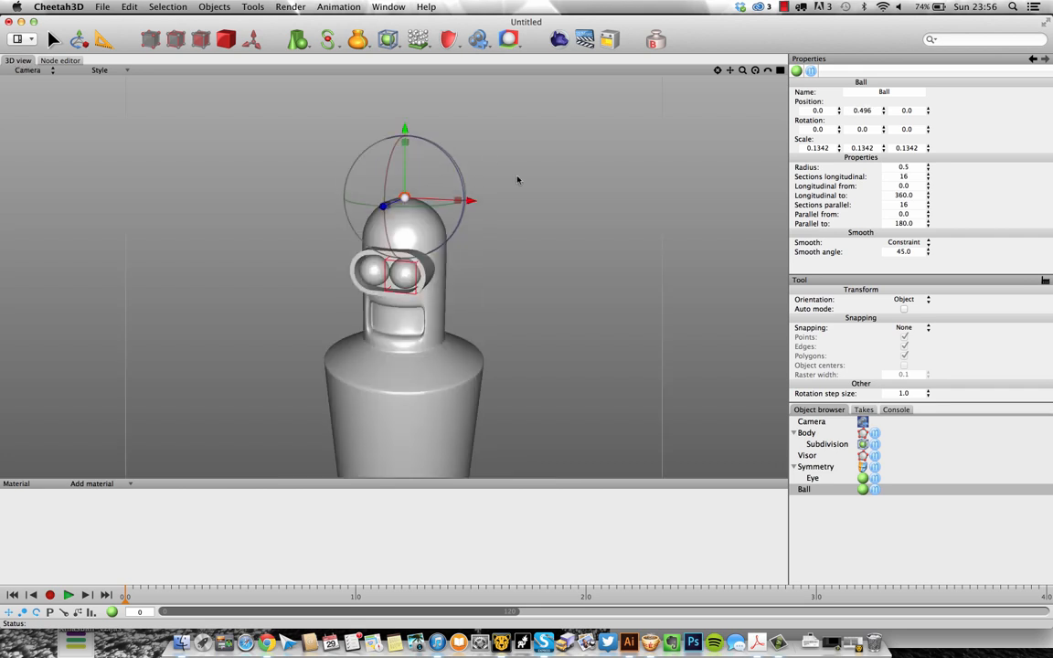
{"action": "left_click", "coordinate": [519, 175]}
{"action": "left_click_drag", "start_coordinate": [524, 165], "coordinate": [439, 153], "text": "alt"}
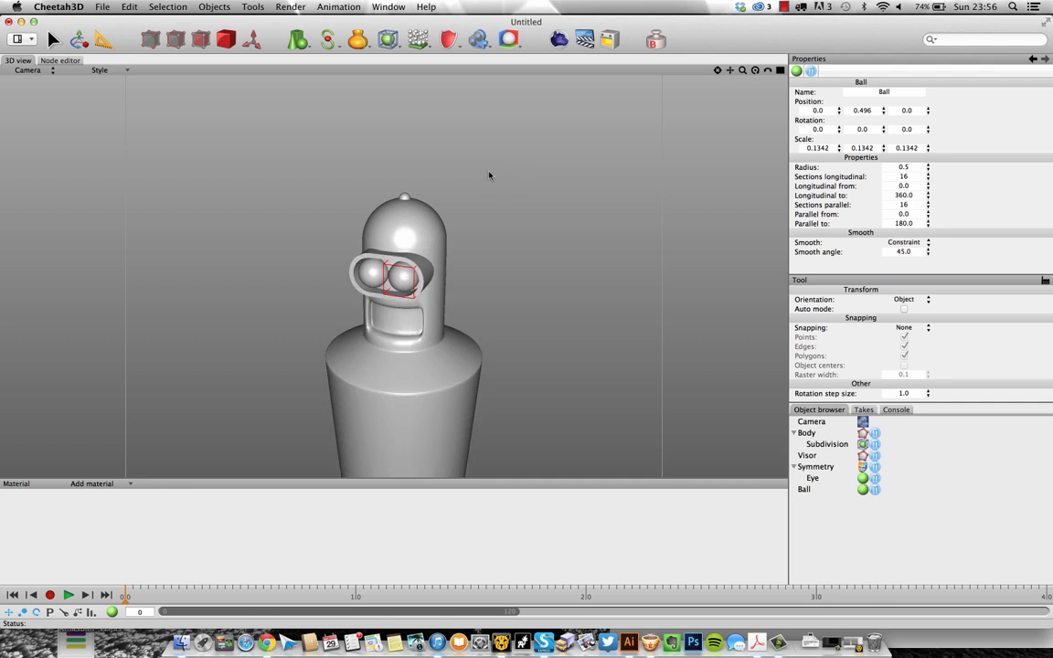
Check the antenna base in the Chrome reference picture and enlarge the ball uniformly to a scale of about 0.188
{"action": "left_click", "coordinate": [265, 642]}
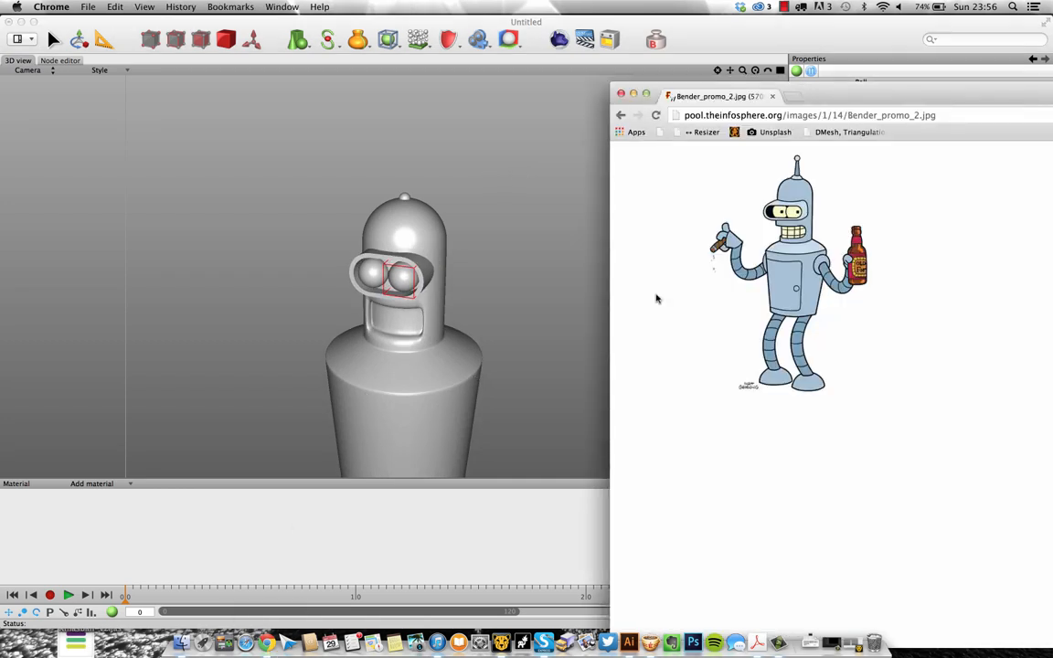
{"action": "left_click", "coordinate": [362, 171]}
{"action": "left_click", "coordinate": [362, 173]}
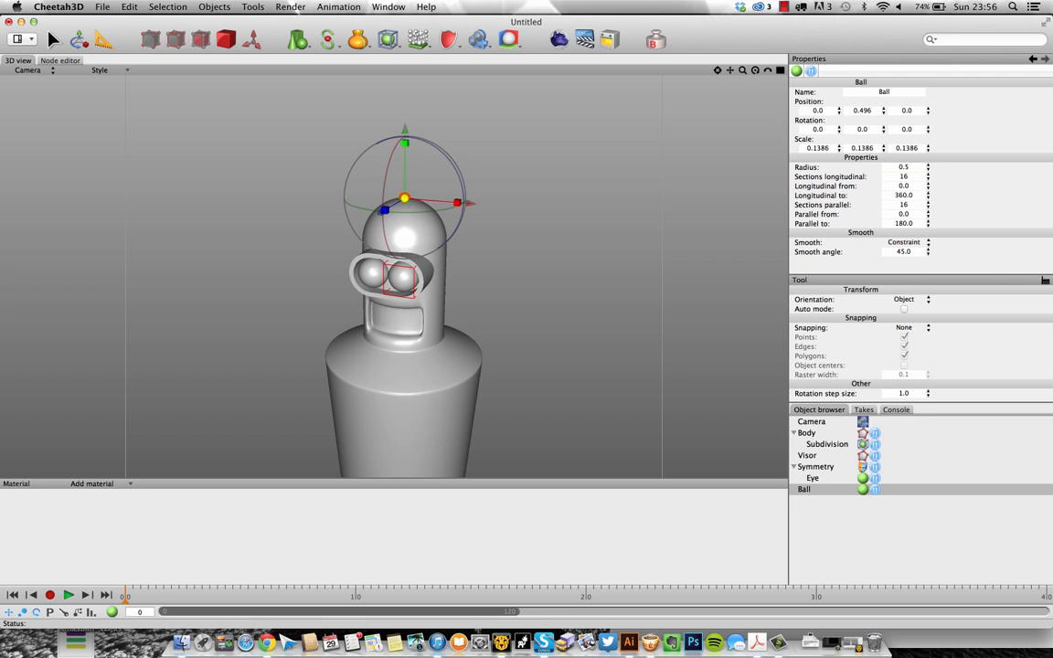
{"action": "left_click_drag", "start_coordinate": [404, 197], "coordinate": [491, 187]}
{"action": "left_click", "coordinate": [612, 144]}
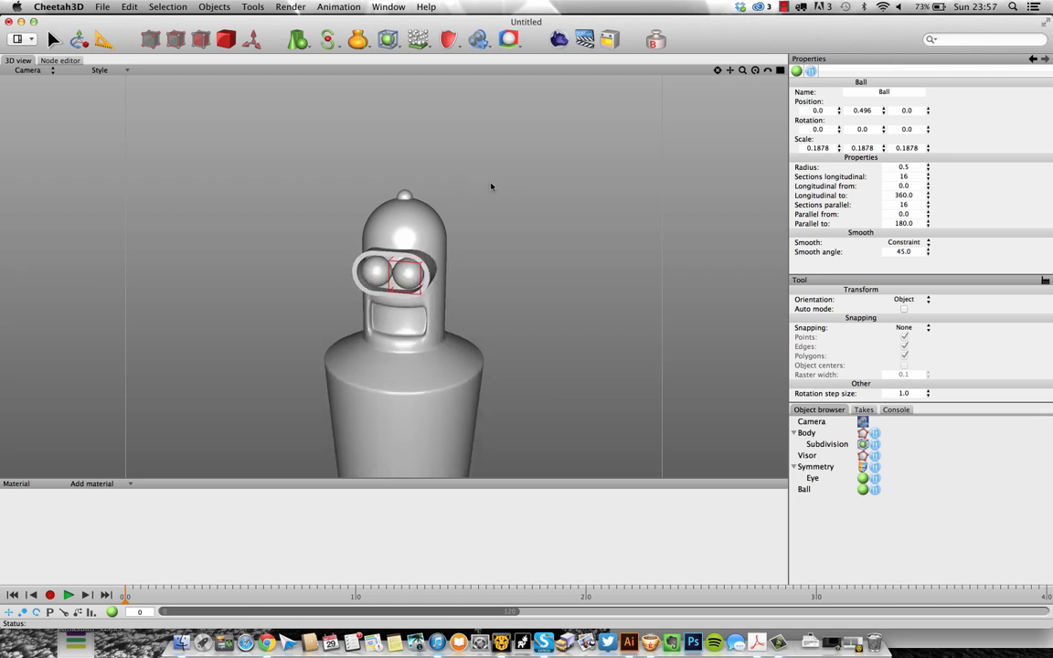
Rename the ball on top of the head to Antenna
{"action": "left_click", "coordinate": [809, 490]}
{"action": "left_click", "coordinate": [810, 490]}
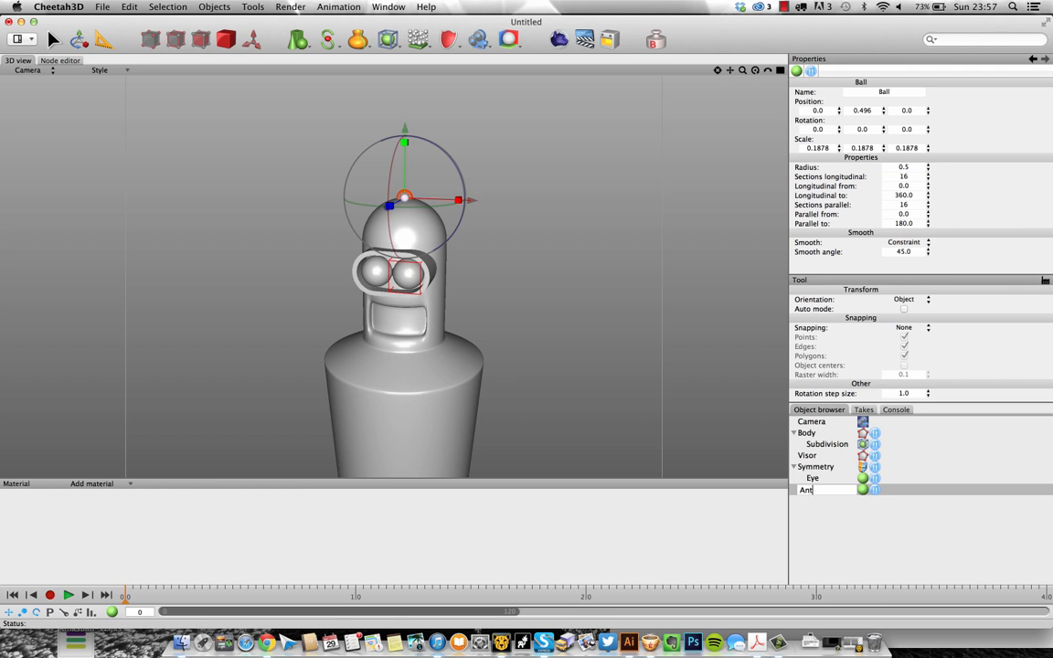
{"action": "key", "text": "Return"}
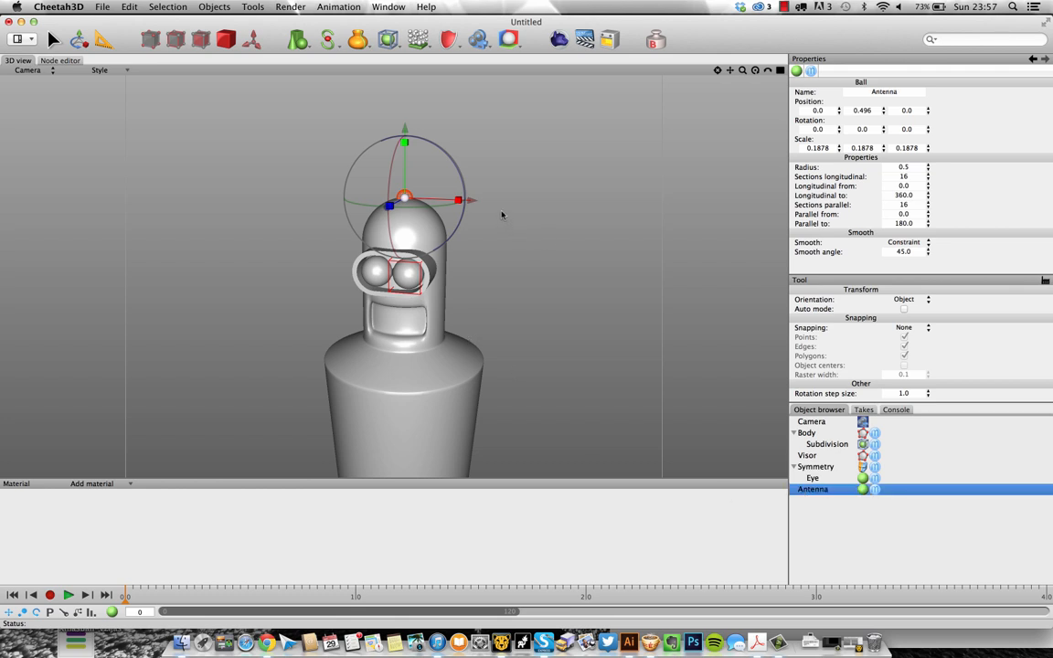
Save the scene to the Desktop in jas format as bender-v2
{"action": "key", "text": "super+s"}
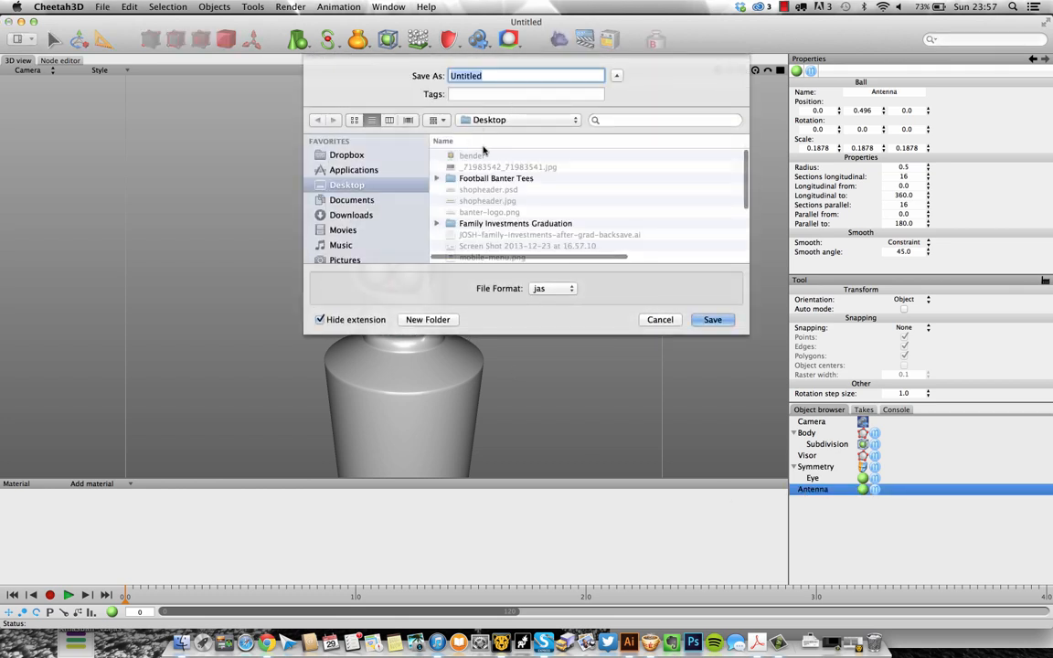
{"action": "type", "text": "bender-v"}
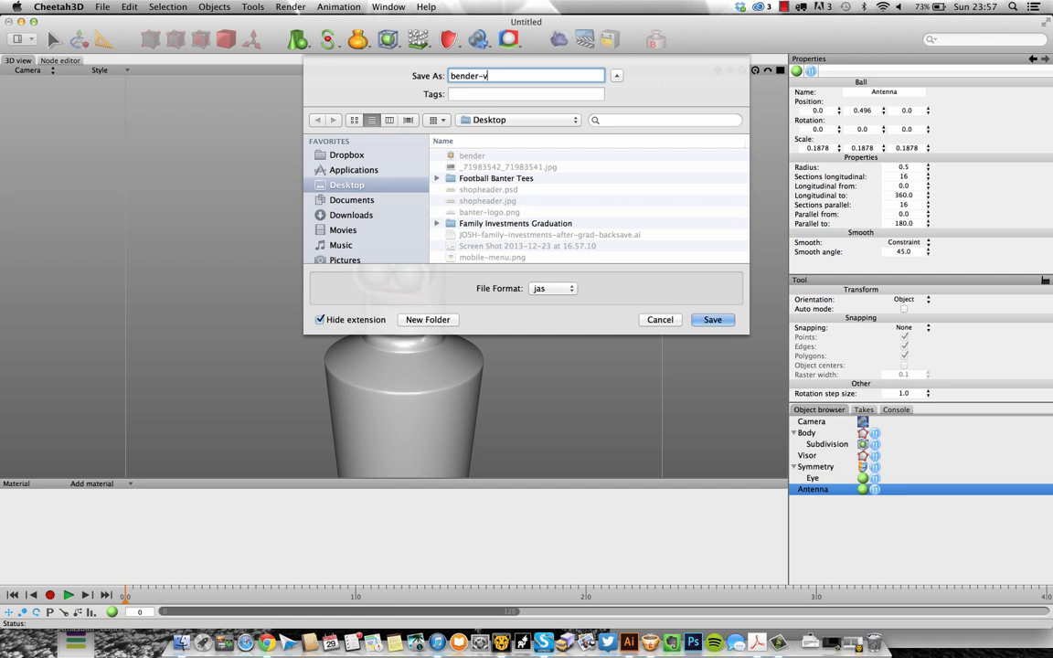
{"action": "type", "text": "2"}
{"action": "key", "text": "Return"}
{"action": "left_click", "coordinate": [558, 161]}
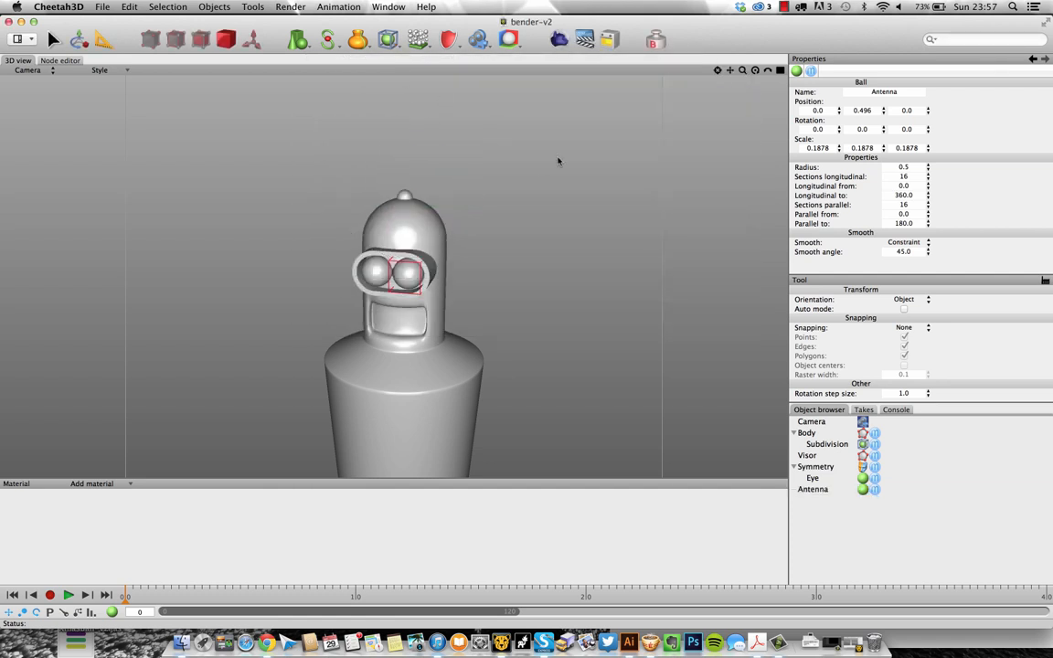
Convert the Antenna ball into an editable polygon object
{"action": "left_click_drag", "start_coordinate": [507, 162], "coordinate": [488, 225], "text": "alt"}
{"action": "right_click_drag", "start_coordinate": [488, 225], "coordinate": [617, 224], "text": "alt"}
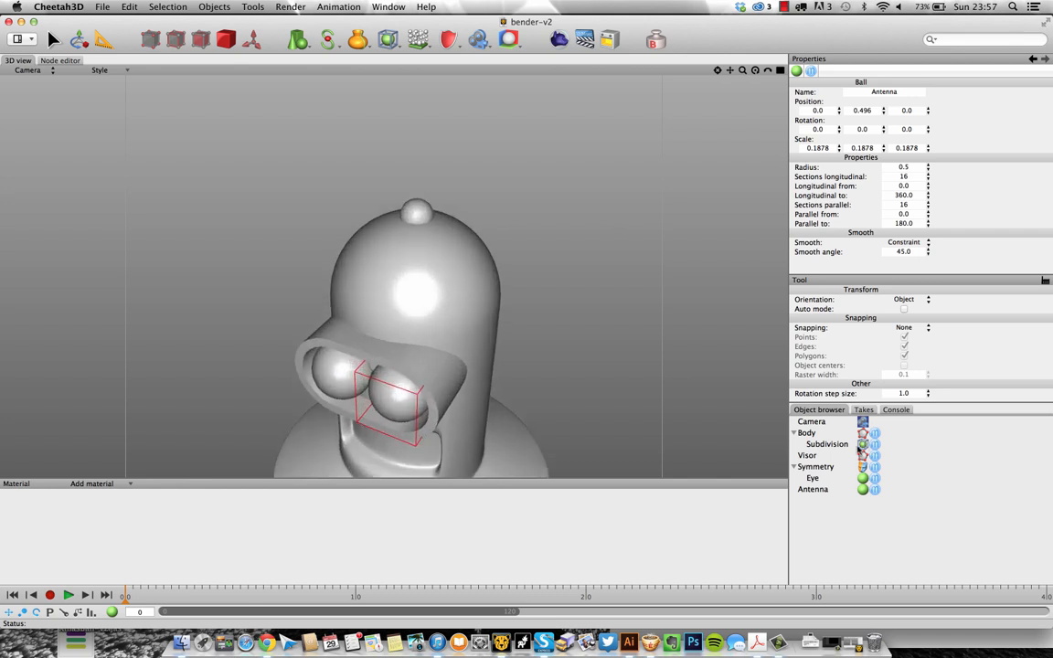
{"action": "left_click", "coordinate": [812, 489]}
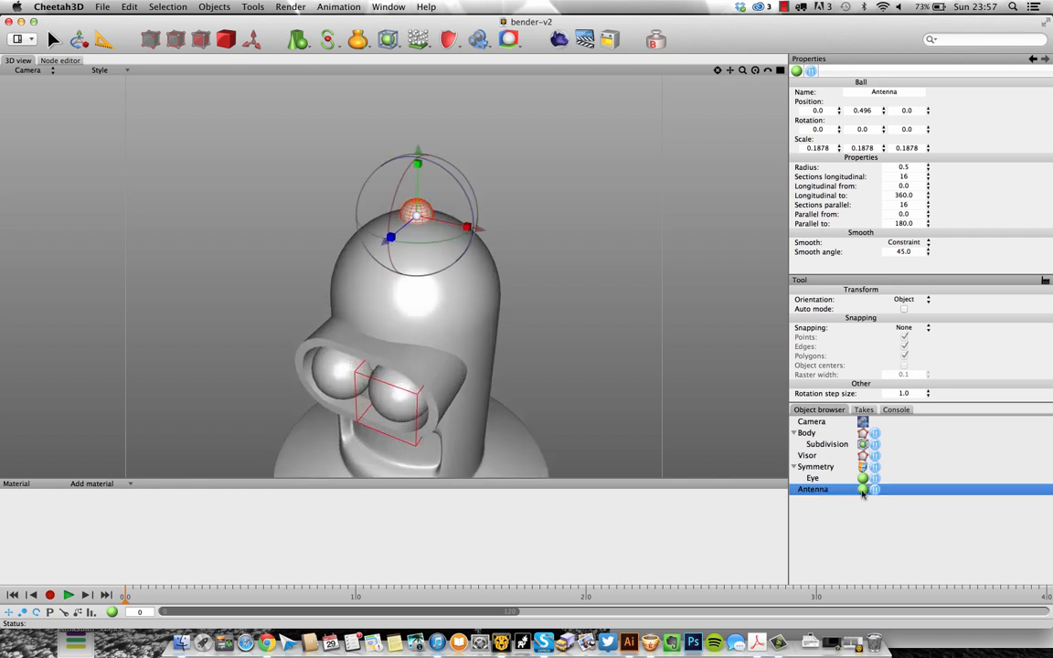
{"action": "double_click", "coordinate": [862, 490]}
{"action": "left_click_drag", "start_coordinate": [568, 276], "coordinate": [519, 281], "text": "alt"}
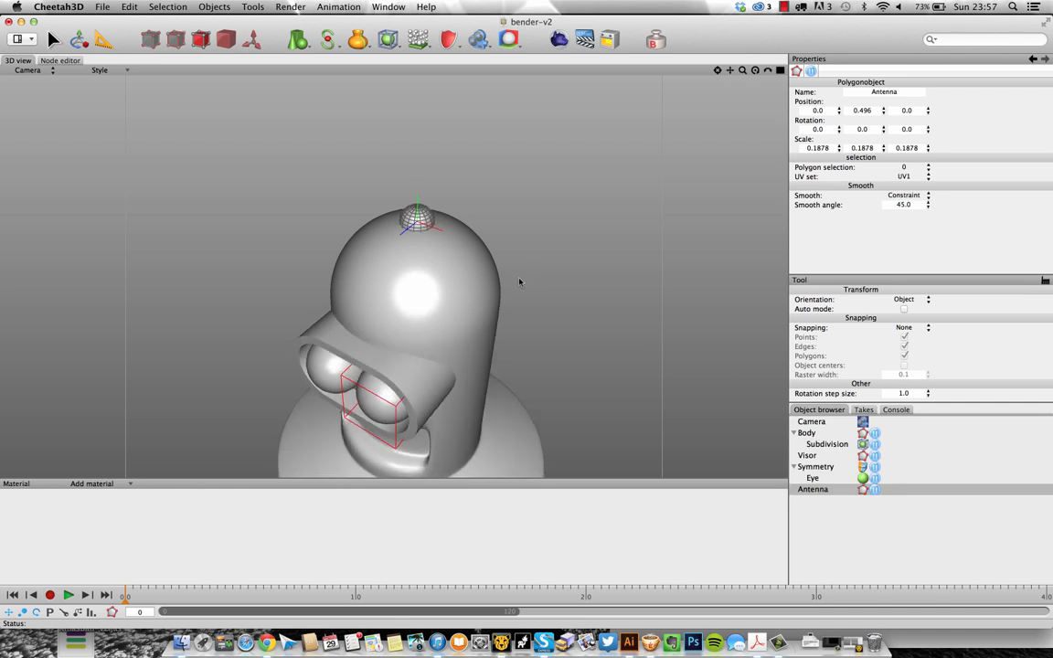
Extrude the polygons at the top of the Antenna dome upward into a tall, thin rod
{"action": "right_click_drag", "start_coordinate": [468, 221], "coordinate": [579, 220], "text": "alt"}
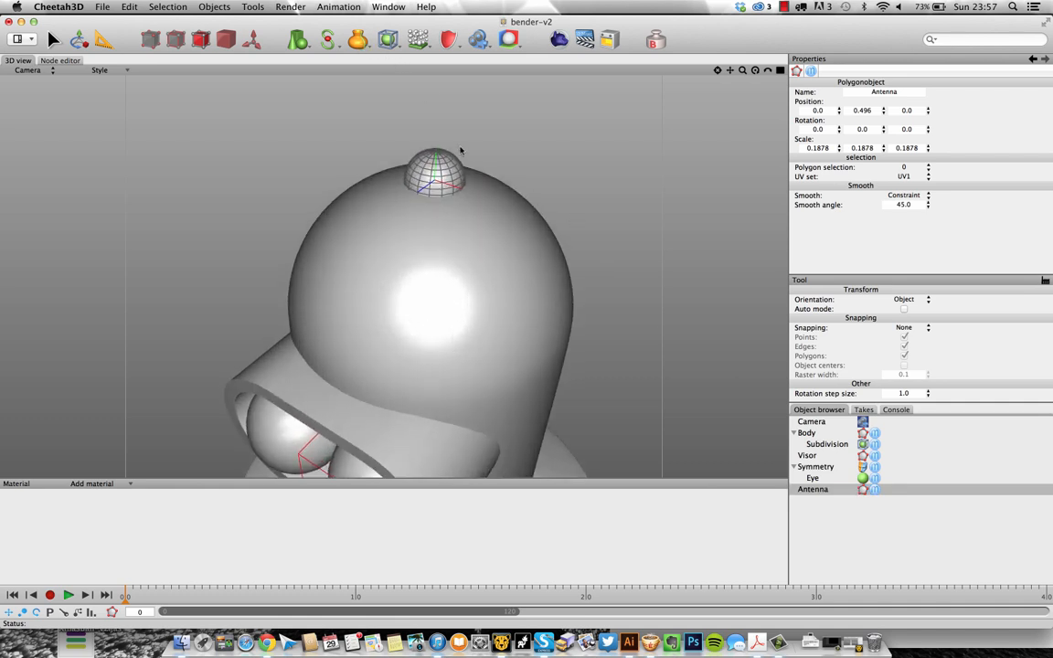
{"action": "mouse_move", "coordinate": [439, 155]}
{"action": "left_mouse_down", "text": "alt"}
{"action": "mouse_move", "coordinate": [440, 209]}
{"action": "mouse_move", "coordinate": [449, 204]}
{"action": "mouse_move", "coordinate": [370, 155]}
{"action": "mouse_move", "coordinate": [402, 138]}
{"action": "mouse_move", "coordinate": [348, 147]}
{"action": "mouse_move", "coordinate": [441, 197]}
{"action": "mouse_move", "coordinate": [400, 199]}
{"action": "mouse_move", "coordinate": [427, 161]}
{"action": "mouse_move", "coordinate": [428, 103]}
{"action": "left_mouse_up", "text": "alt"}
{"action": "left_click_drag", "start_coordinate": [457, 182], "coordinate": [453, 217], "text": "alt"}
{"action": "key", "text": "F2"}
{"action": "key", "text": "F3"}
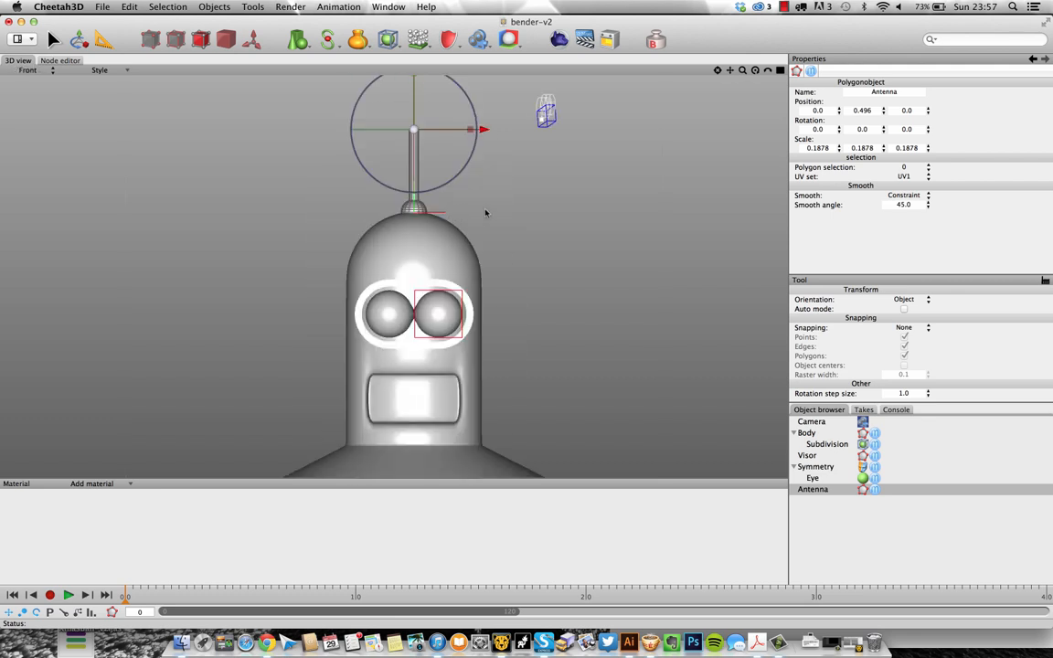
Check the Bender reference picture in Chrome, and lower the selected top of the antenna slightly to shorten its rod
{"action": "right_click_drag", "start_coordinate": [486, 213], "coordinate": [432, 225], "text": "alt"}
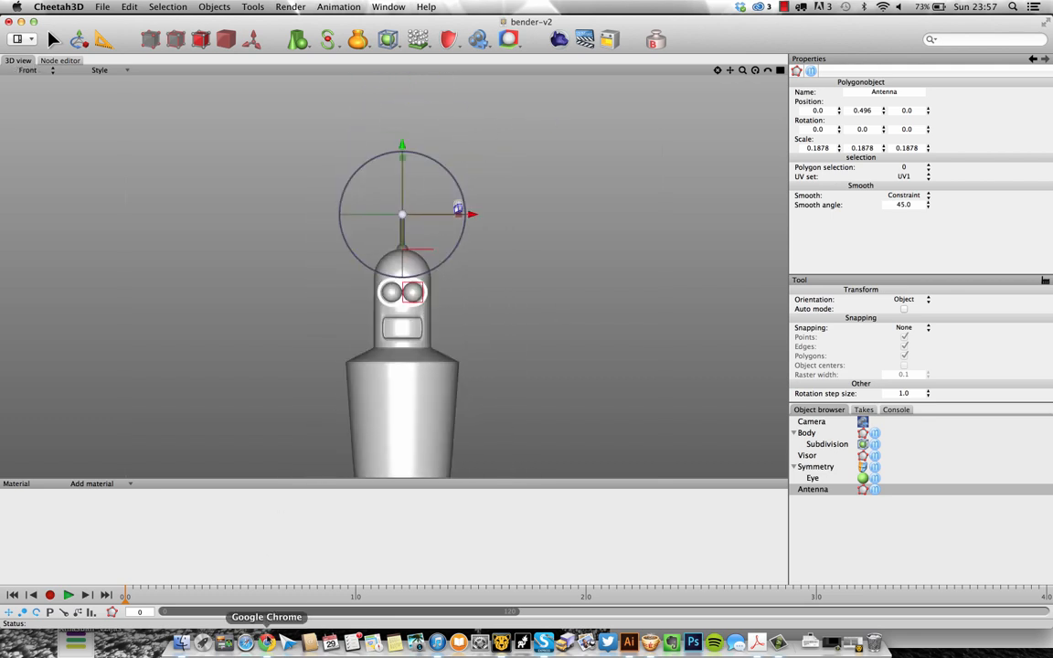
{"action": "left_click", "coordinate": [266, 643]}
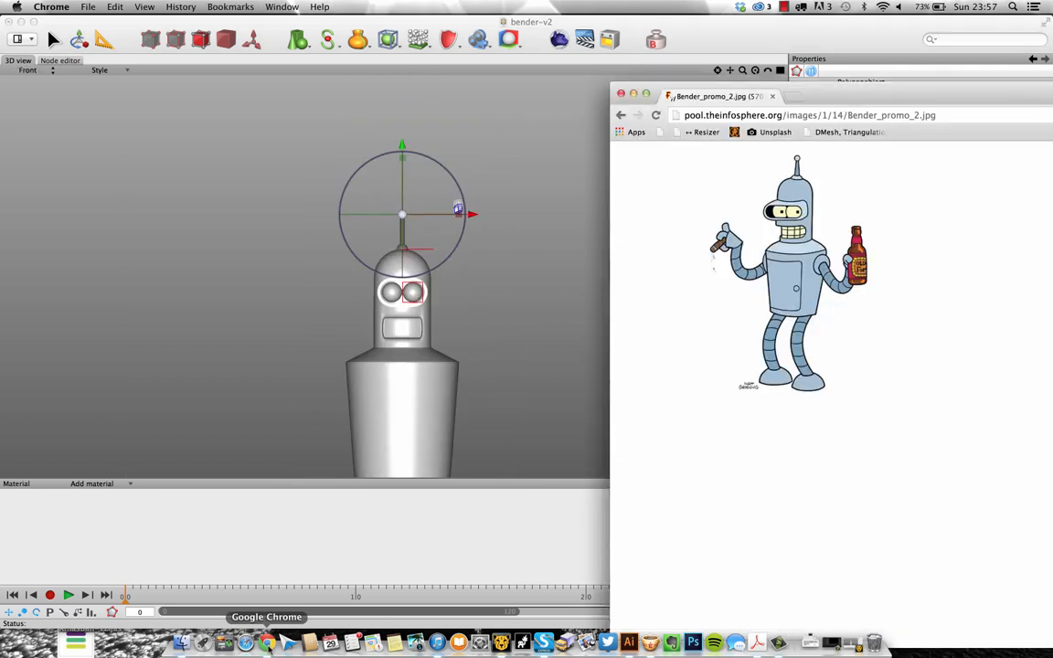
{"action": "left_click", "coordinate": [479, 24]}
{"action": "left_click_drag", "start_coordinate": [404, 153], "coordinate": [403, 158]}
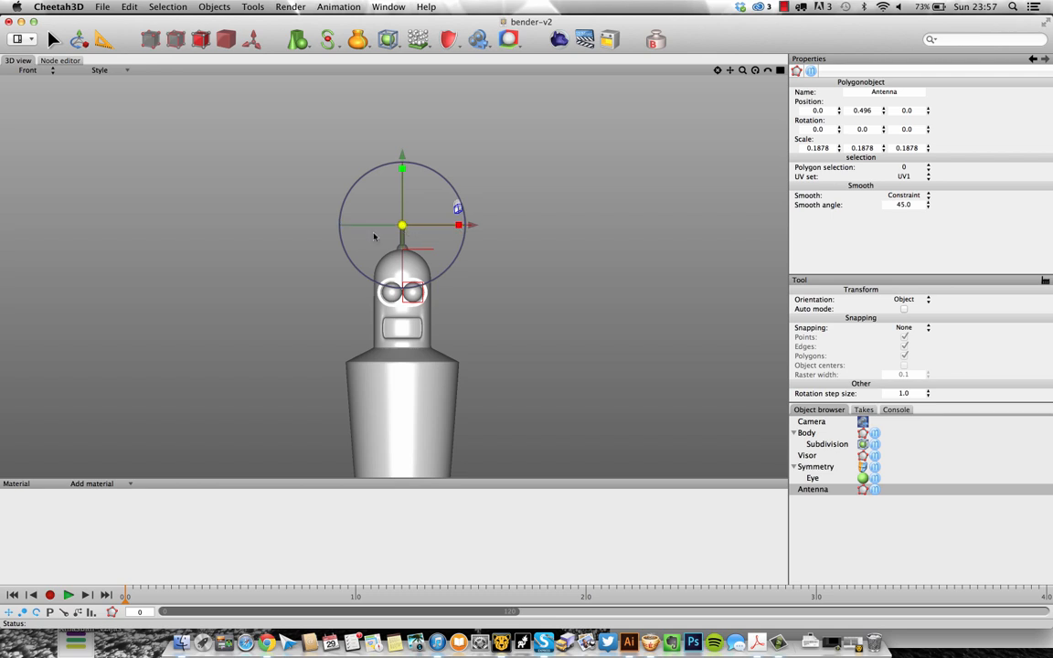
{"action": "key", "text": "F1"}
{"action": "left_click_drag", "start_coordinate": [528, 202], "coordinate": [514, 209], "text": "alt"}
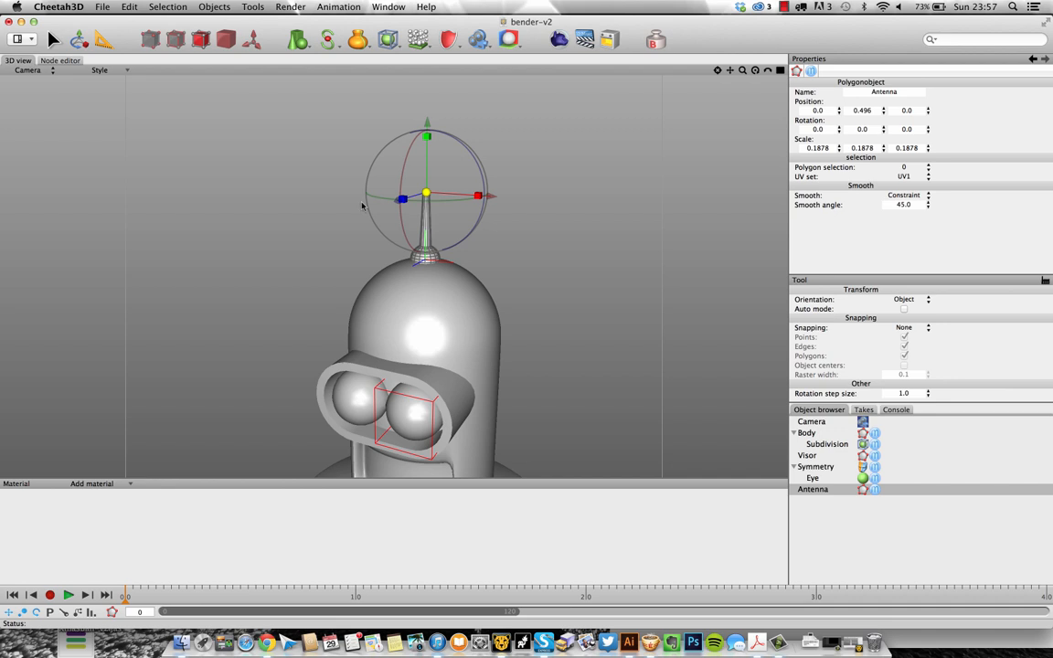
{"action": "left_click", "coordinate": [554, 152]}
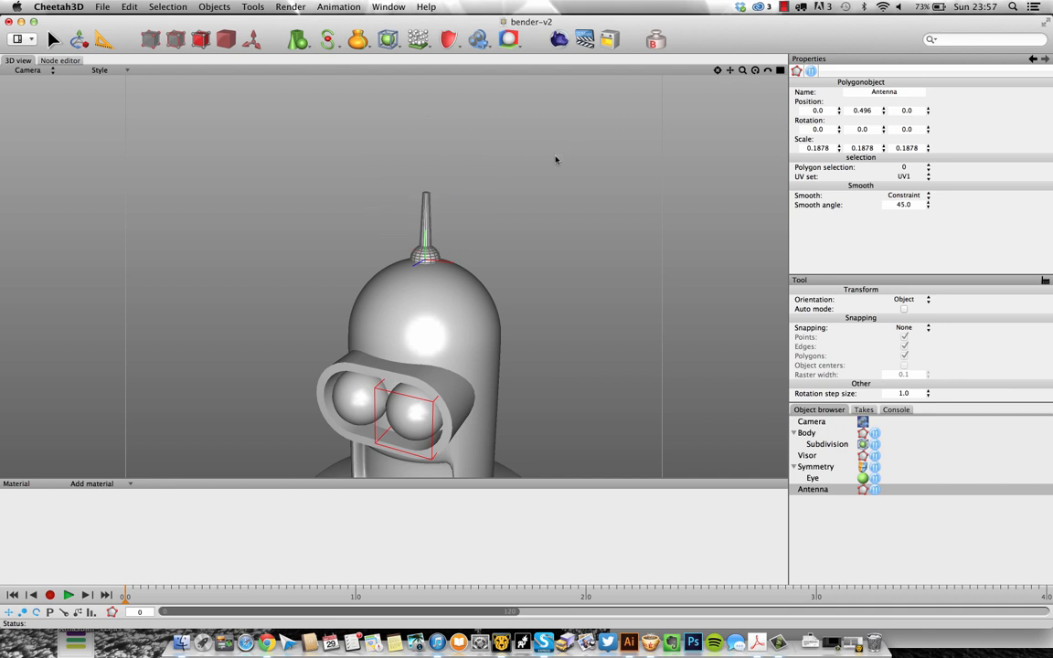
Add a Ball primitive and move it straight up above the head to a Y position of about 0.86
{"action": "key", "text": "F2"}
{"action": "key", "text": "F1"}
{"action": "left_click", "coordinate": [299, 42]}
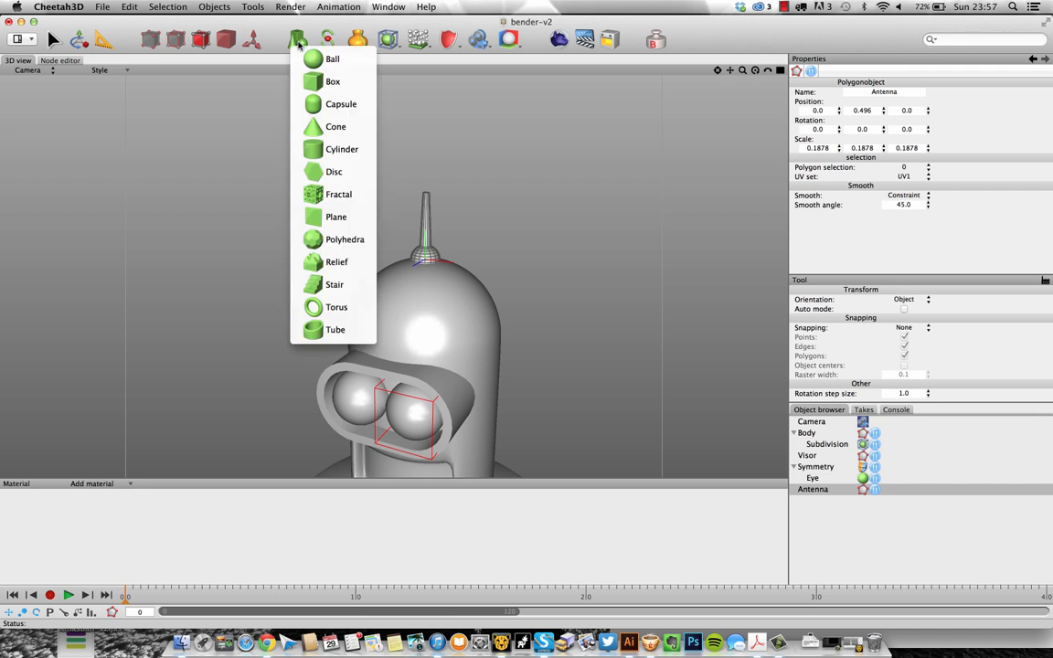
{"action": "left_click", "coordinate": [317, 64]}
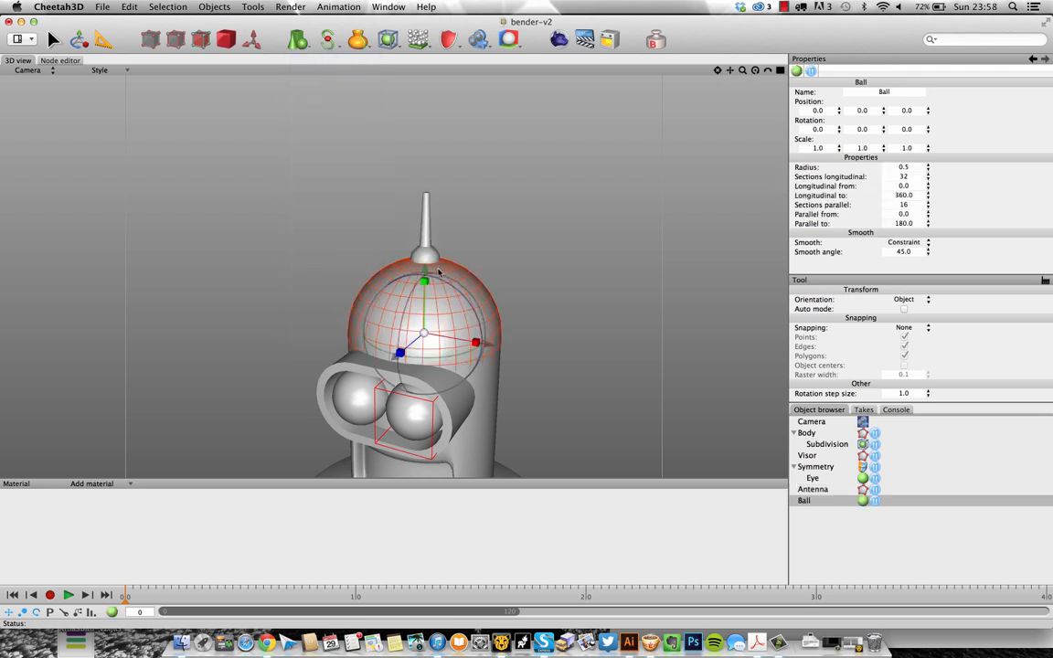
{"action": "left_click_drag", "start_coordinate": [425, 270], "coordinate": [427, 149]}
Set the new ball's longitudinal sections to 16
{"action": "key", "text": "F2"}
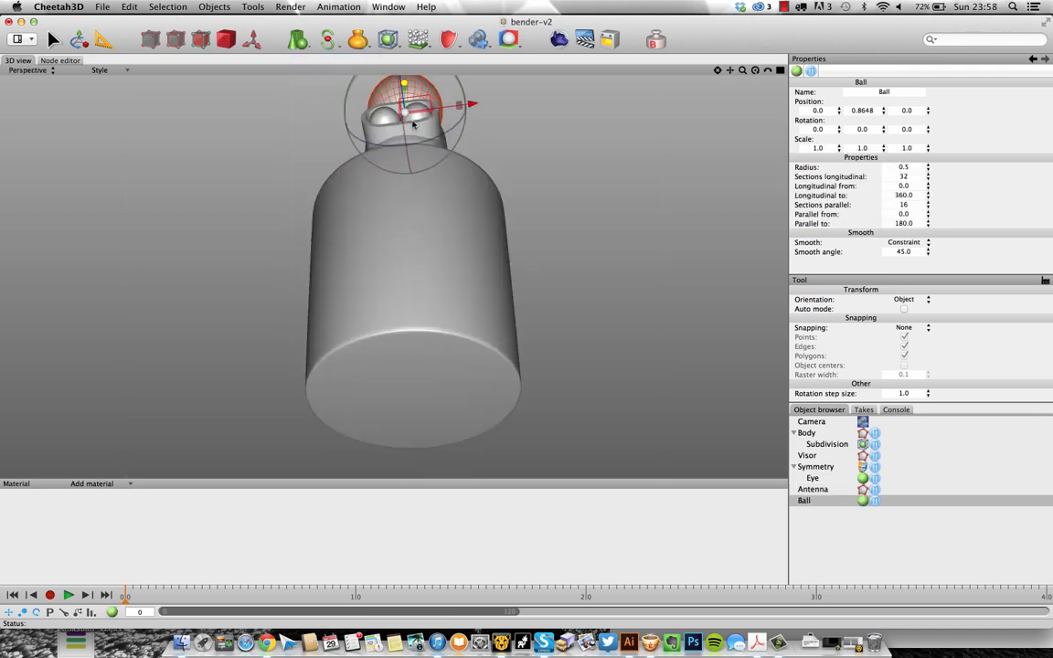
{"action": "key", "text": "F3"}
{"action": "right_click_drag", "start_coordinate": [431, 173], "coordinate": [488, 169], "text": "alt"}
{"action": "middle_click_drag", "start_coordinate": [488, 168], "coordinate": [493, 256], "text": "alt"}
{"action": "left_click", "coordinate": [911, 176]}
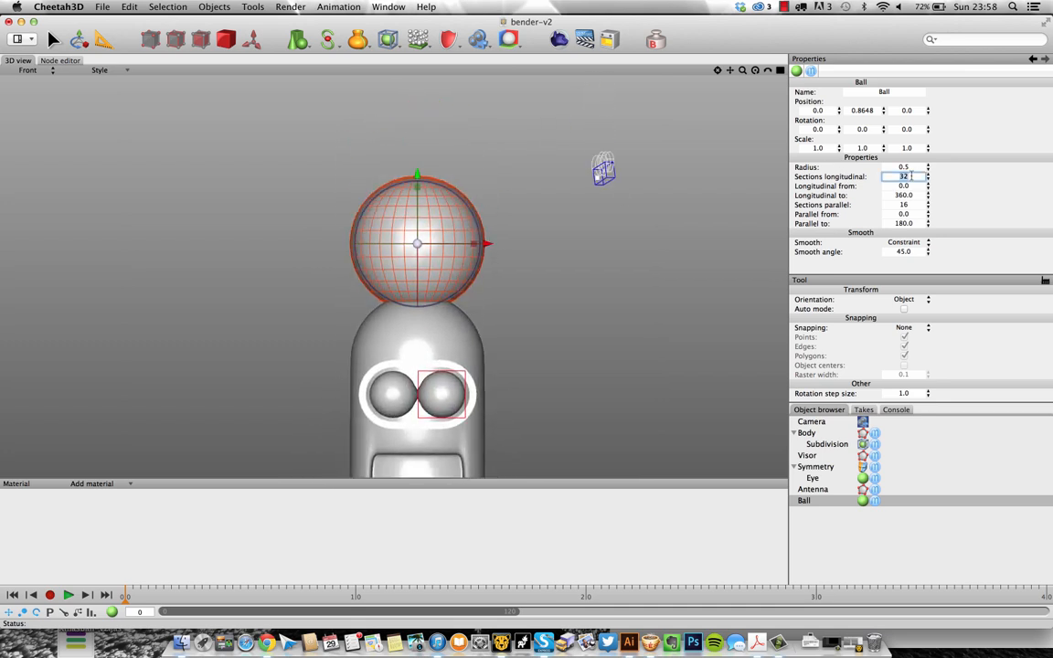
{"action": "key", "text": "Return"}
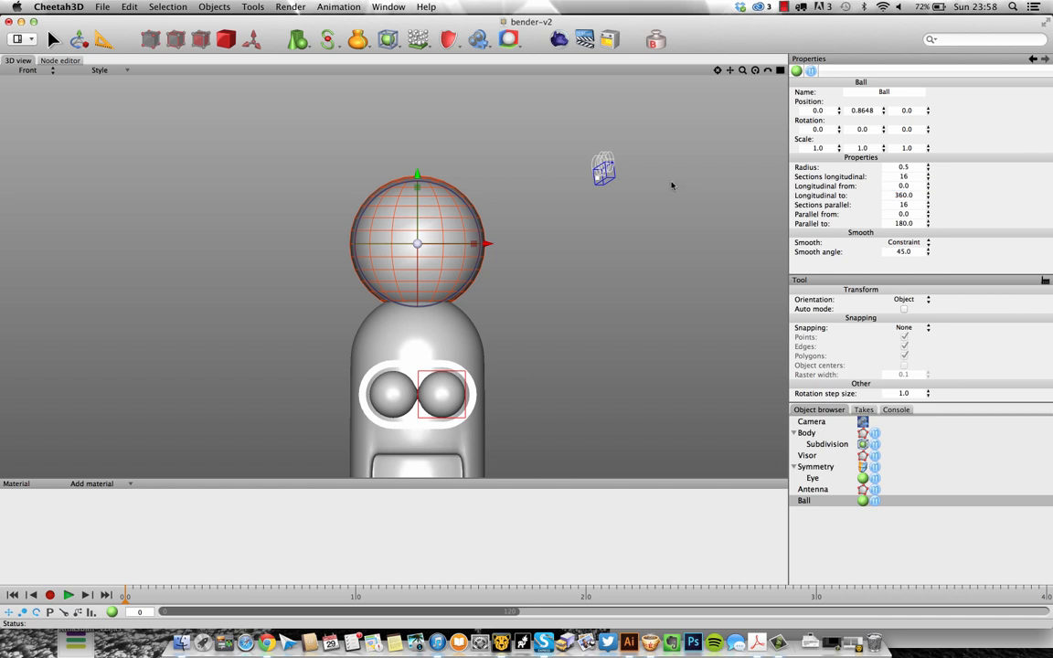
Scale the ball uniformly to 0.11 and seat it on the antenna's tip at Y 0.9482
{"action": "mouse_move", "coordinate": [417, 186]}
{"action": "left_mouse_down"}
{"action": "mouse_move", "coordinate": [417, 144]}
{"action": "mouse_move", "coordinate": [417, 166]}
{"action": "left_mouse_up"}
{"action": "left_click_drag", "start_coordinate": [417, 223], "coordinate": [341, 223]}
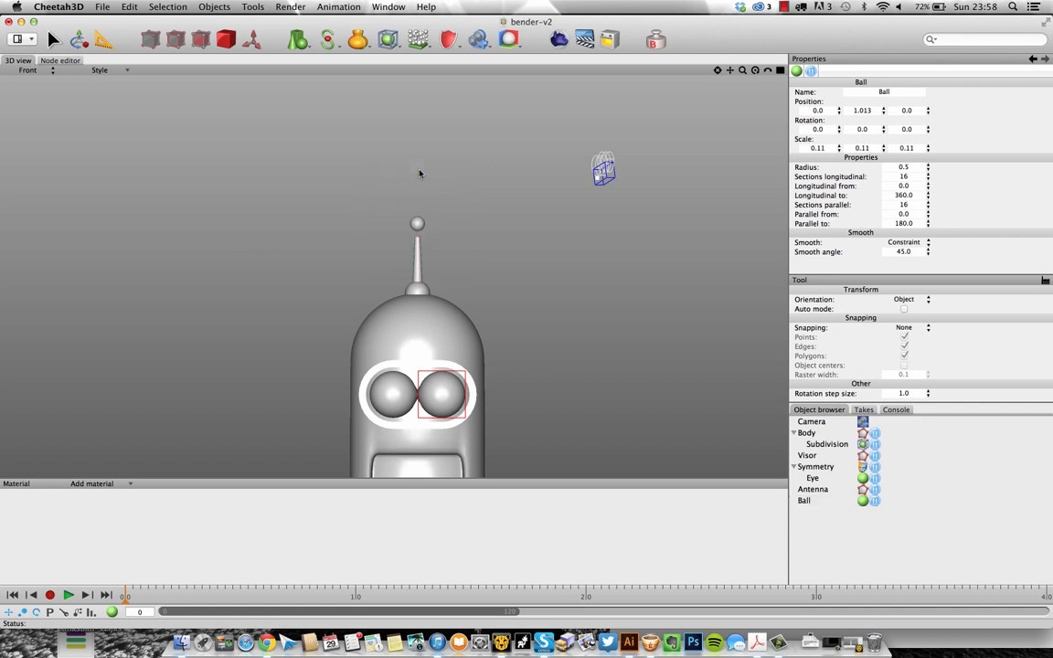
{"action": "left_click_drag", "start_coordinate": [416, 155], "coordinate": [417, 162]}
{"action": "left_click", "coordinate": [508, 177]}
Inspect the whole figure in camera view and compare it with the Bender reference picture in Chrome
{"action": "key", "text": "F1"}
{"action": "scroll", "coordinate": [494, 174], "scroll_direction": "down", "scroll_amount": 6}
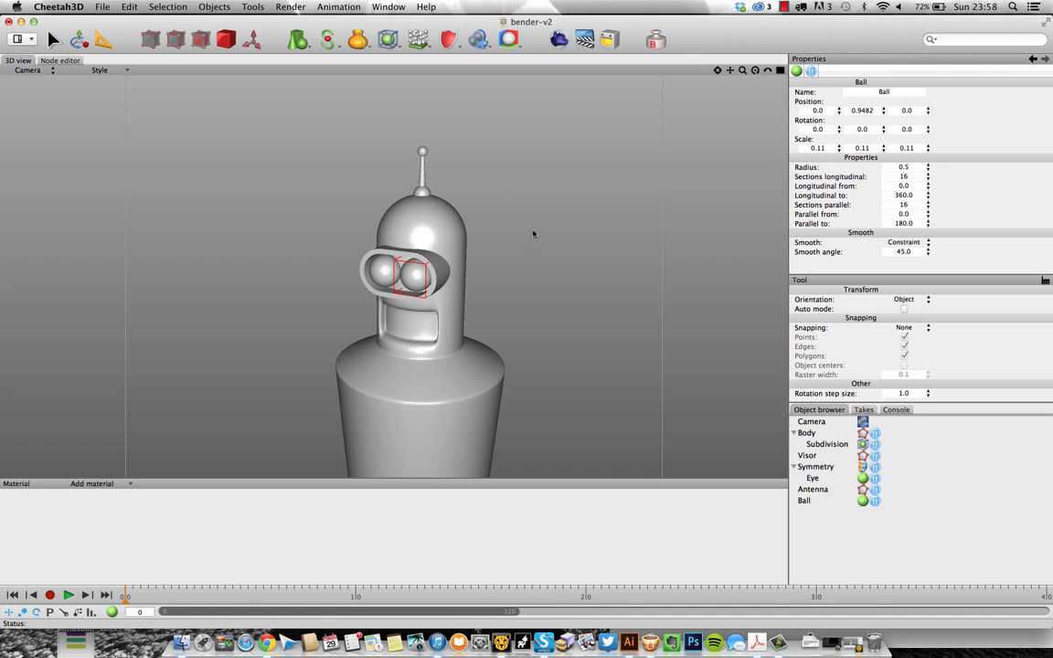
{"action": "left_click_drag", "start_coordinate": [556, 264], "coordinate": [571, 212], "text": "alt"}
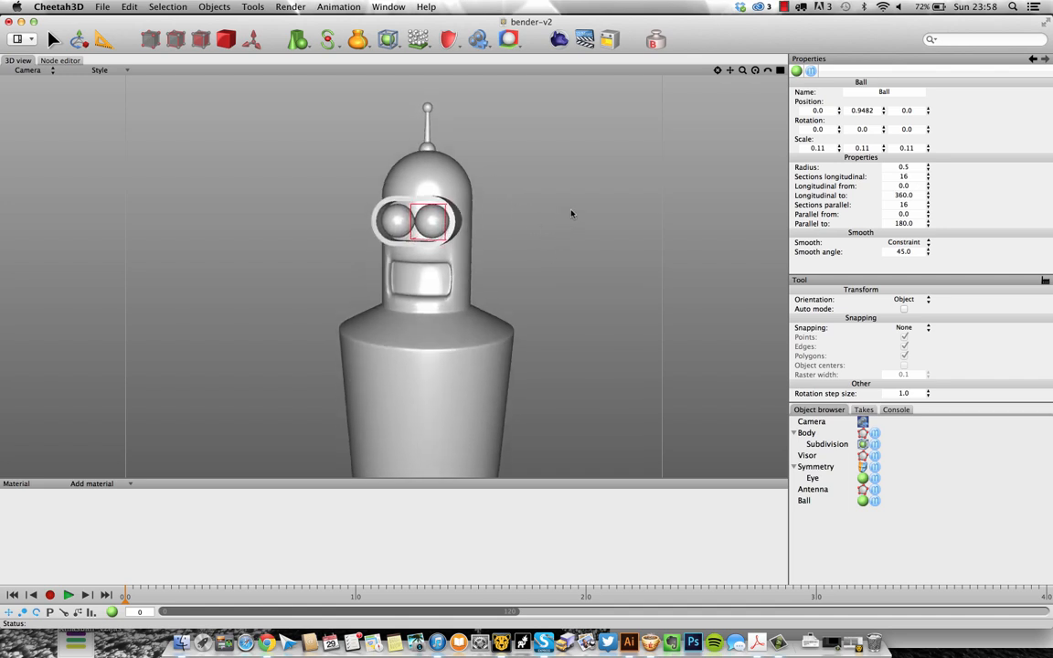
{"action": "scroll", "coordinate": [533, 213], "scroll_direction": "down", "scroll_amount": 2}
{"action": "middle_click_drag", "start_coordinate": [532, 213], "coordinate": [528, 179], "text": "alt"}
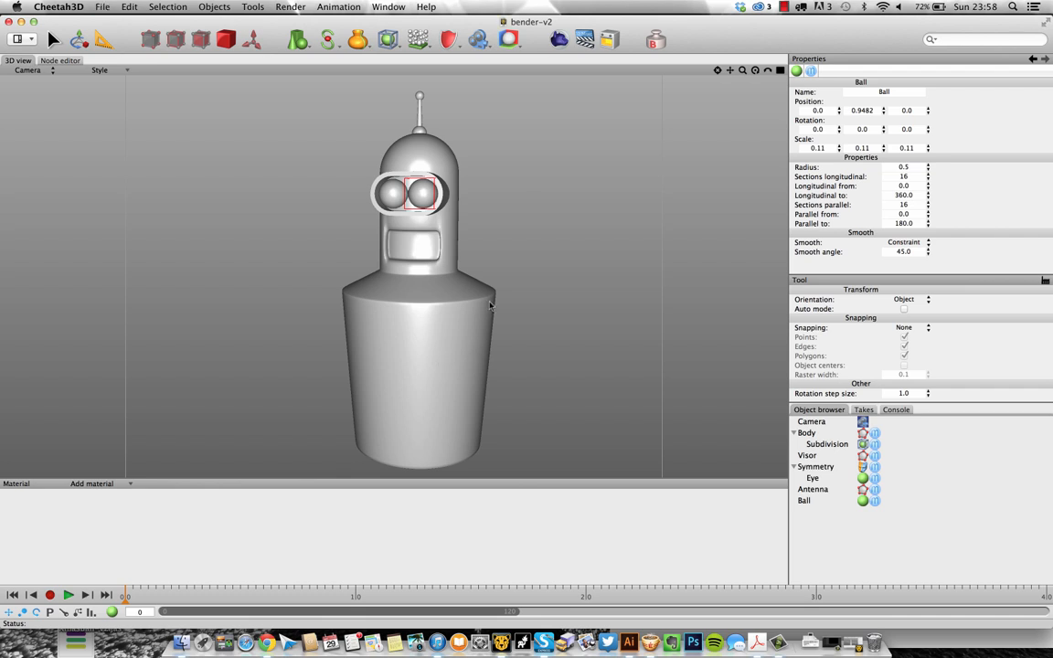
{"action": "left_click", "coordinate": [266, 643]}
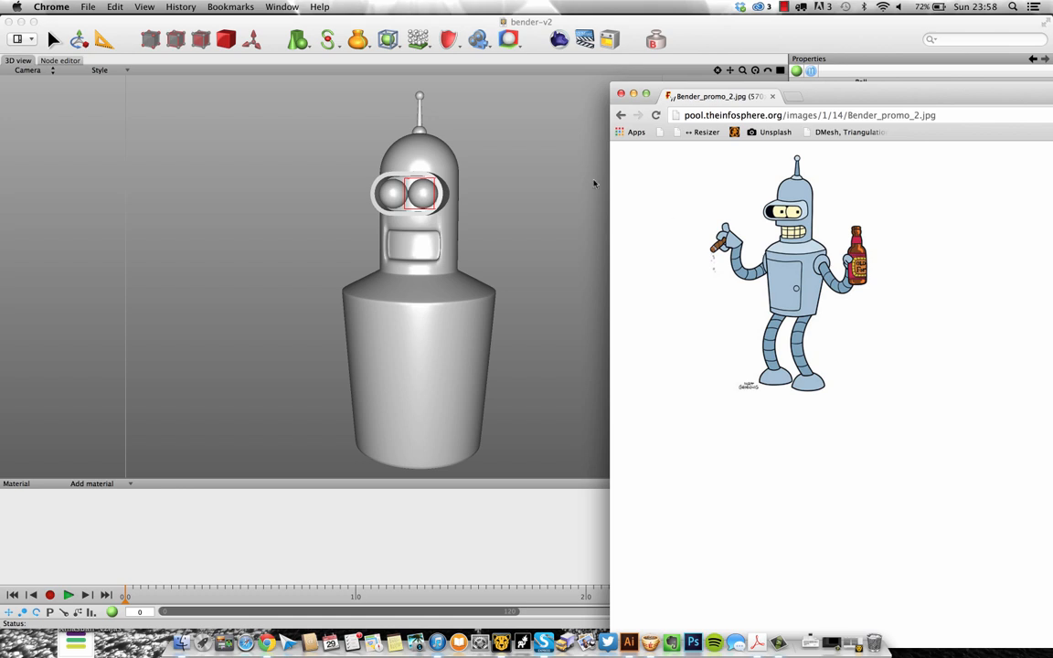
{"action": "left_click", "coordinate": [546, 184]}
Add a torus in front view and set its Z rotation to -90 degrees
{"action": "key", "text": "F2"}
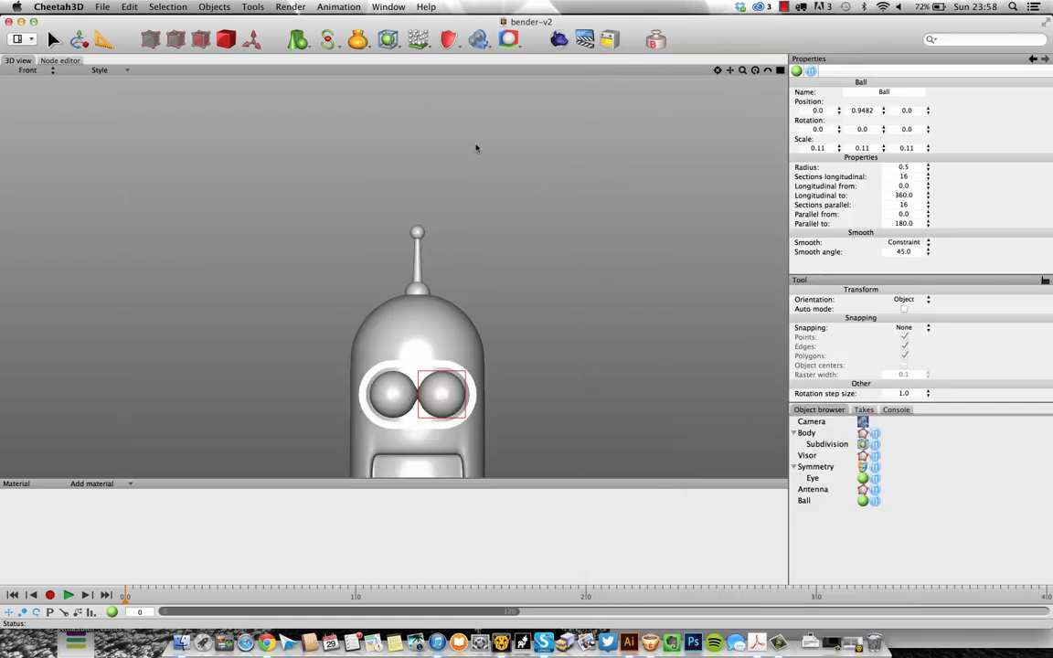
{"action": "scroll", "coordinate": [476, 148], "scroll_direction": "down", "scroll_amount": 10}
{"action": "middle_click_drag", "start_coordinate": [525, 305], "coordinate": [439, 228]}
{"action": "scroll", "coordinate": [507, 231], "scroll_direction": "up", "scroll_amount": 9}
{"action": "scroll", "coordinate": [508, 231], "scroll_direction": "up", "scroll_amount": 1}
{"action": "left_click_drag", "start_coordinate": [297, 39], "coordinate": [315, 301]}
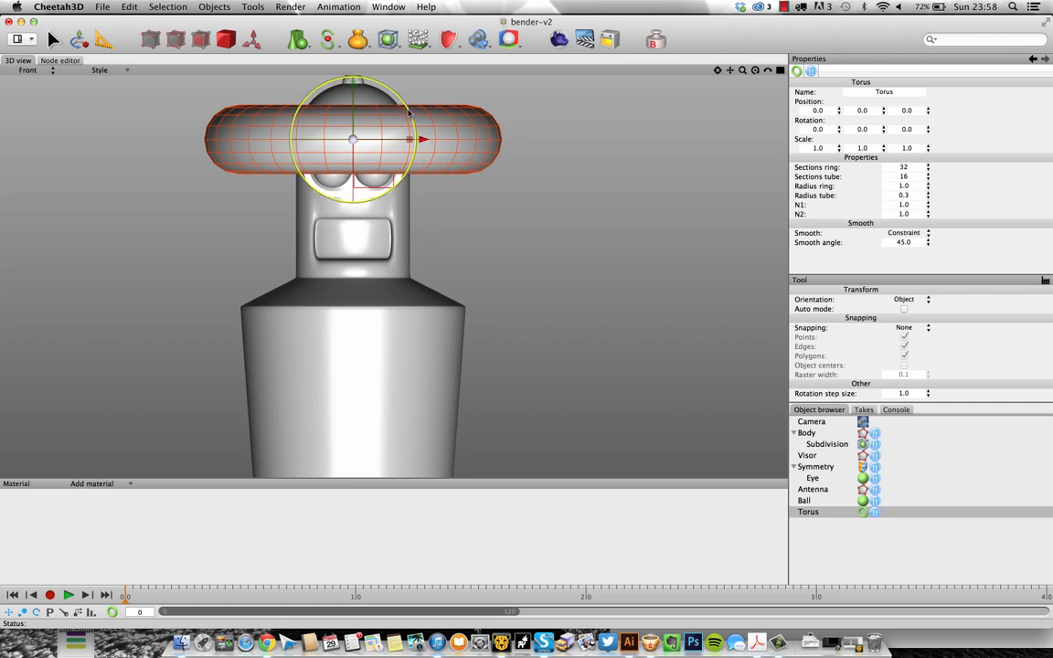
{"action": "left_click_drag", "start_coordinate": [408, 112], "coordinate": [359, 211]}
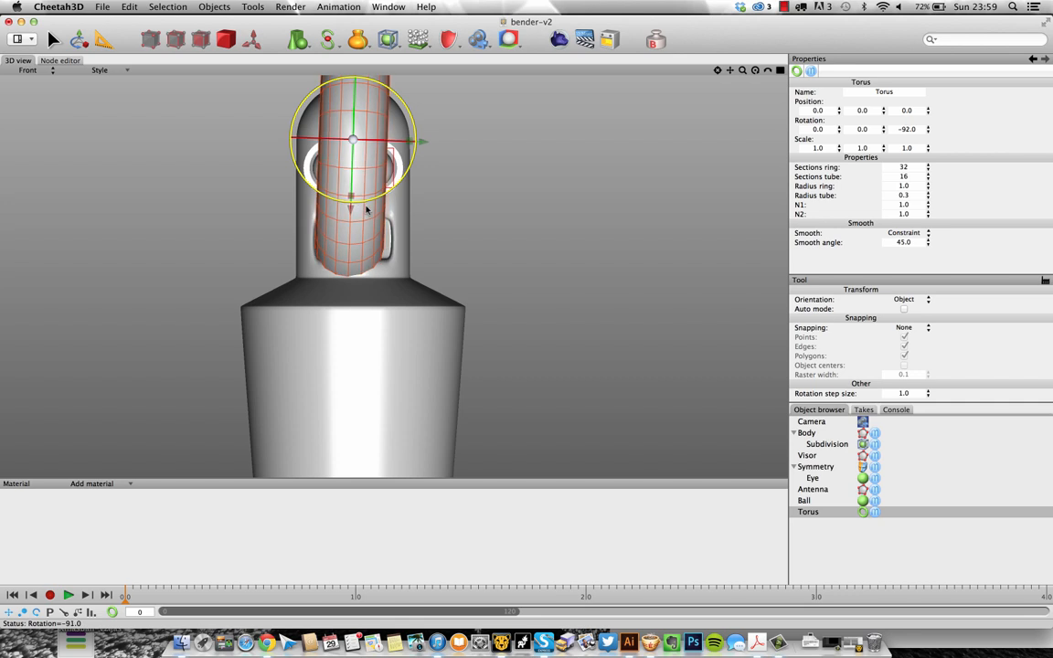
{"action": "left_click", "coordinate": [906, 129]}
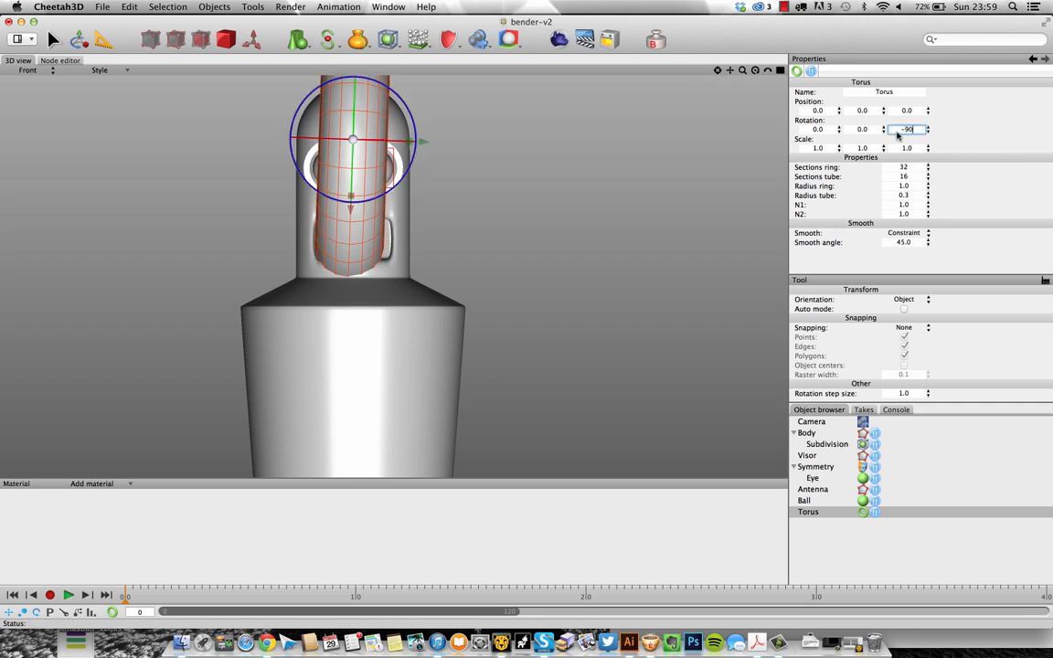
{"action": "key", "text": "Return"}
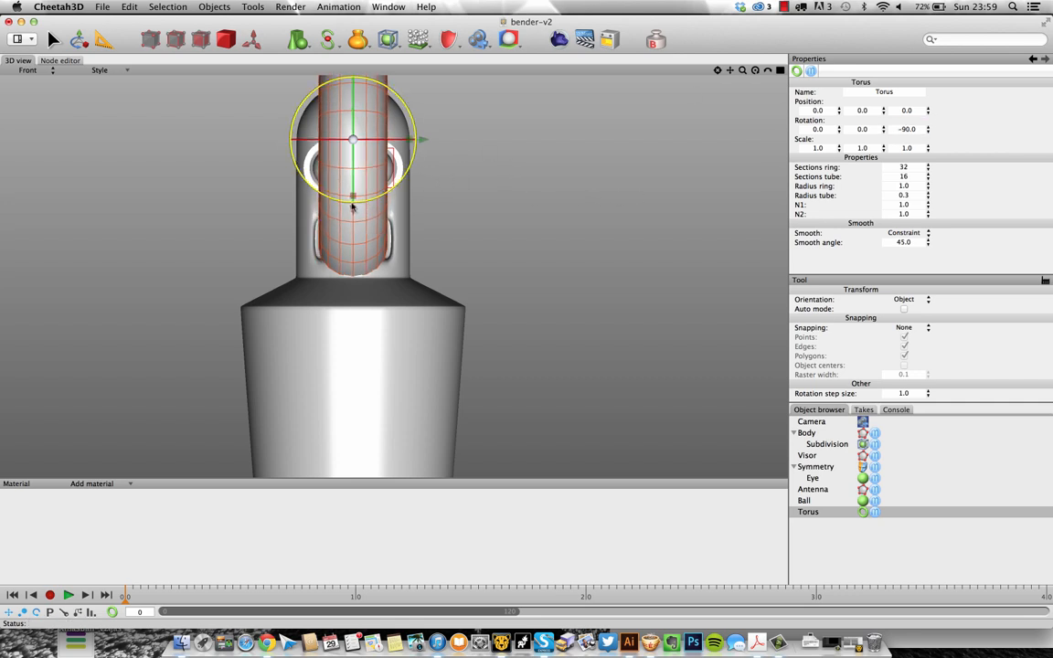
Scale the torus uniformly to 0.2267 and place it at the torso's upper side at X 0.9477, Y -1.8241
{"action": "left_click_drag", "start_coordinate": [353, 210], "coordinate": [380, 447]}
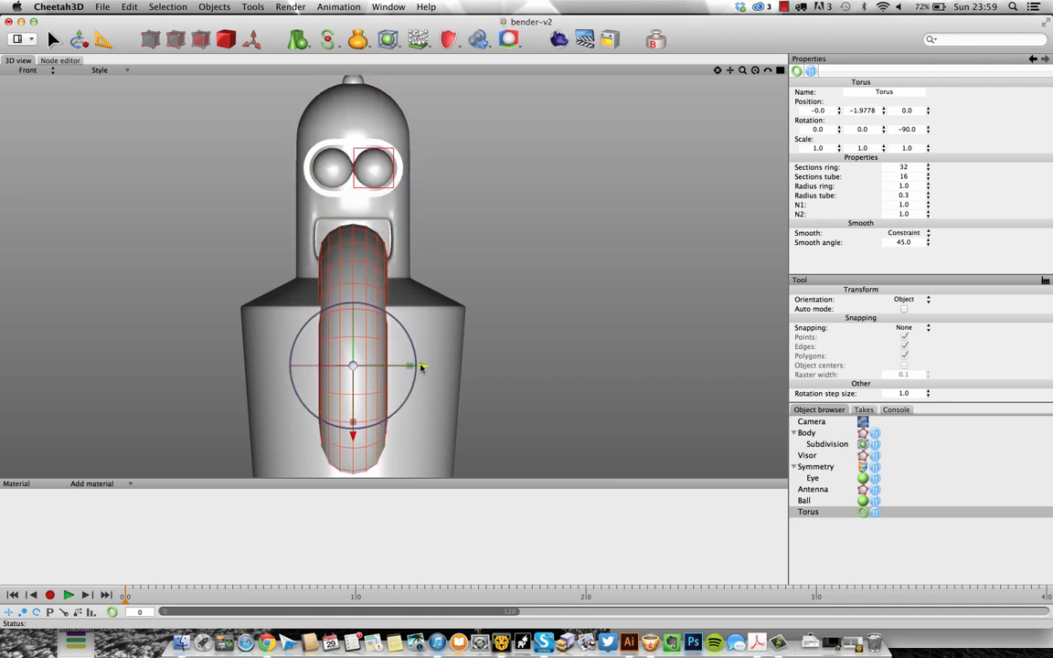
{"action": "left_click_drag", "start_coordinate": [421, 367], "coordinate": [528, 367]}
{"action": "key", "text": "F1"}
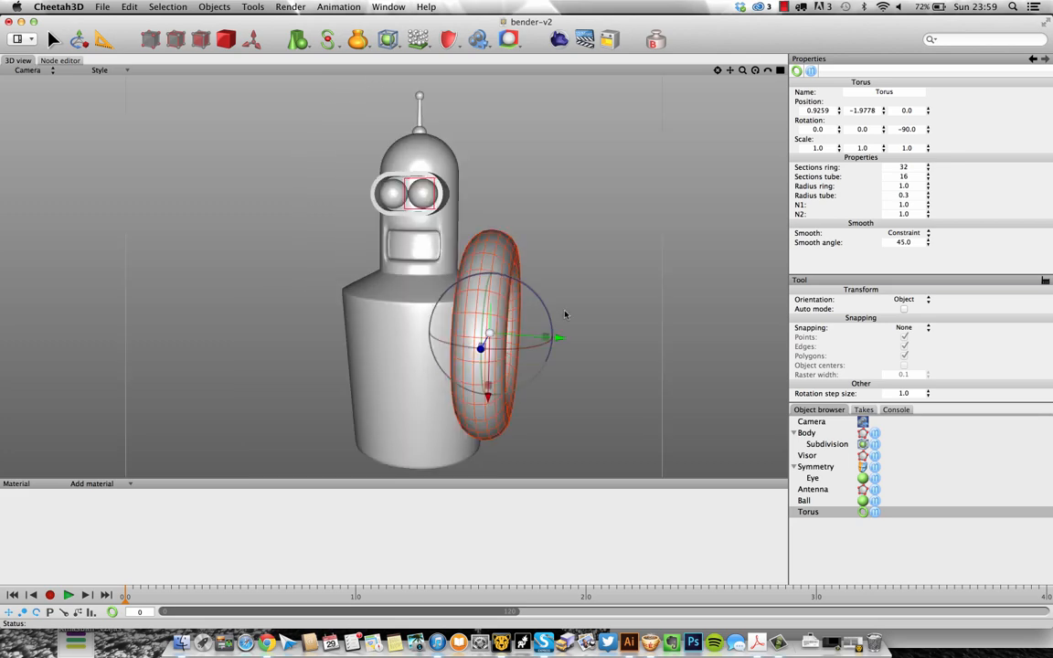
{"action": "left_click_drag", "start_coordinate": [576, 310], "coordinate": [541, 298], "text": "alt"}
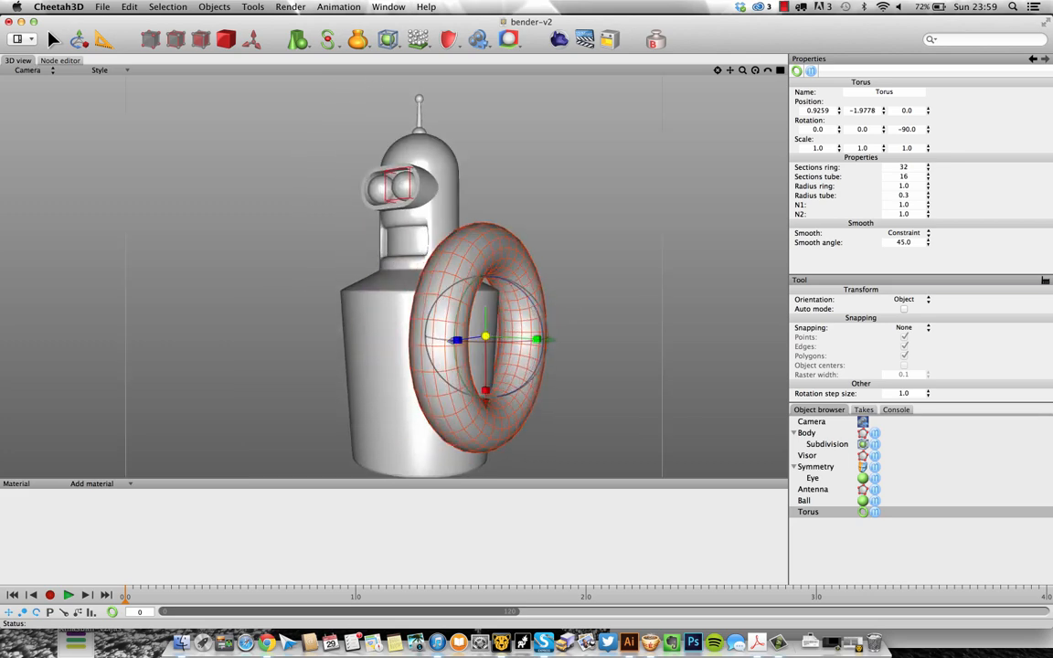
{"action": "left_click_drag", "start_coordinate": [486, 337], "coordinate": [352, 336]}
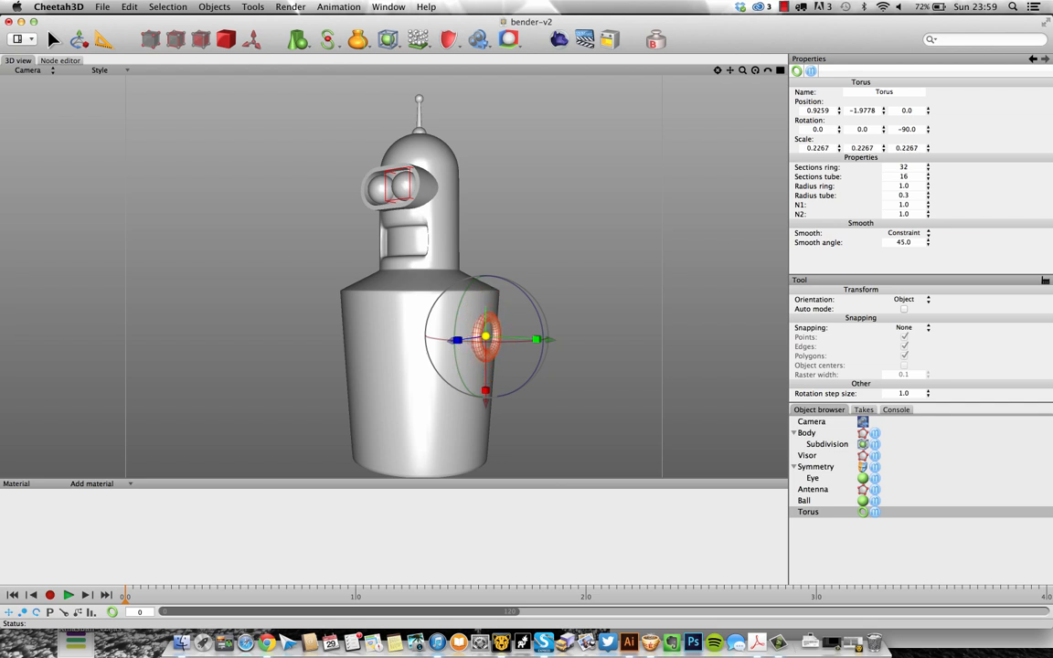
{"action": "left_click_drag", "start_coordinate": [458, 314], "coordinate": [504, 312], "text": "alt"}
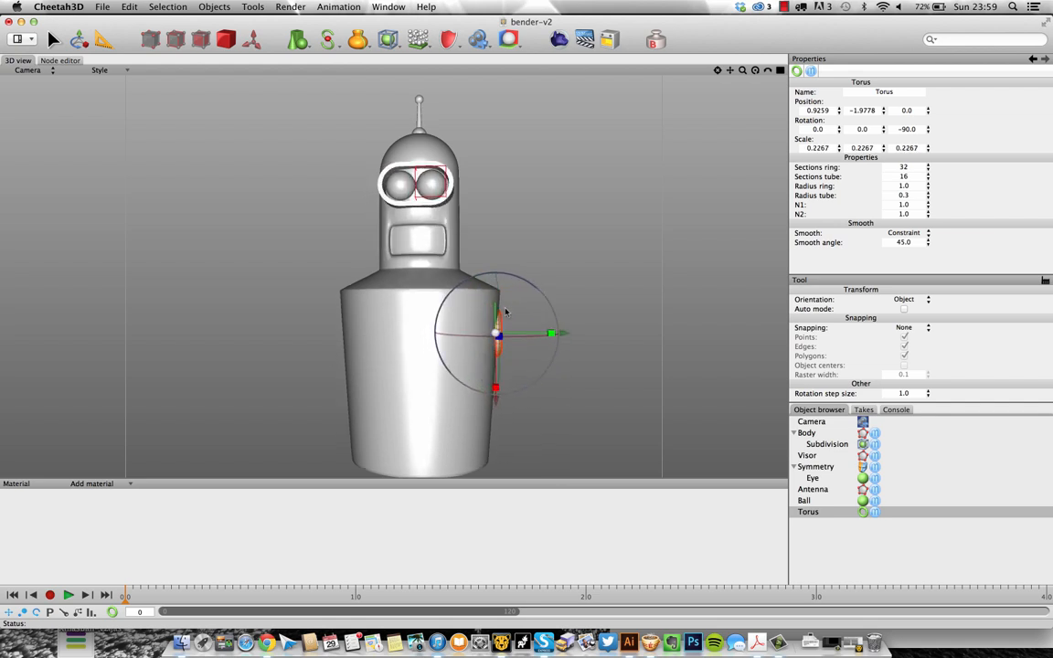
{"action": "left_click_drag", "start_coordinate": [494, 400], "coordinate": [496, 388]}
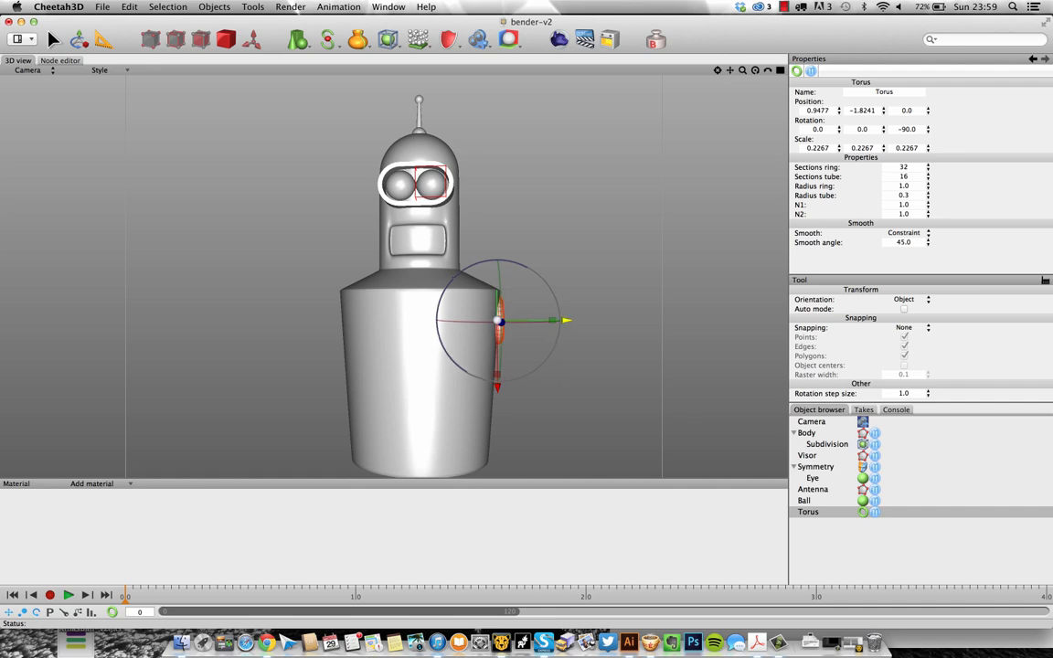
Set the shoulder torus's tube radius to 0.53 and its ring radius to 0.71
{"action": "left_click_drag", "start_coordinate": [592, 304], "coordinate": [540, 304], "text": "alt"}
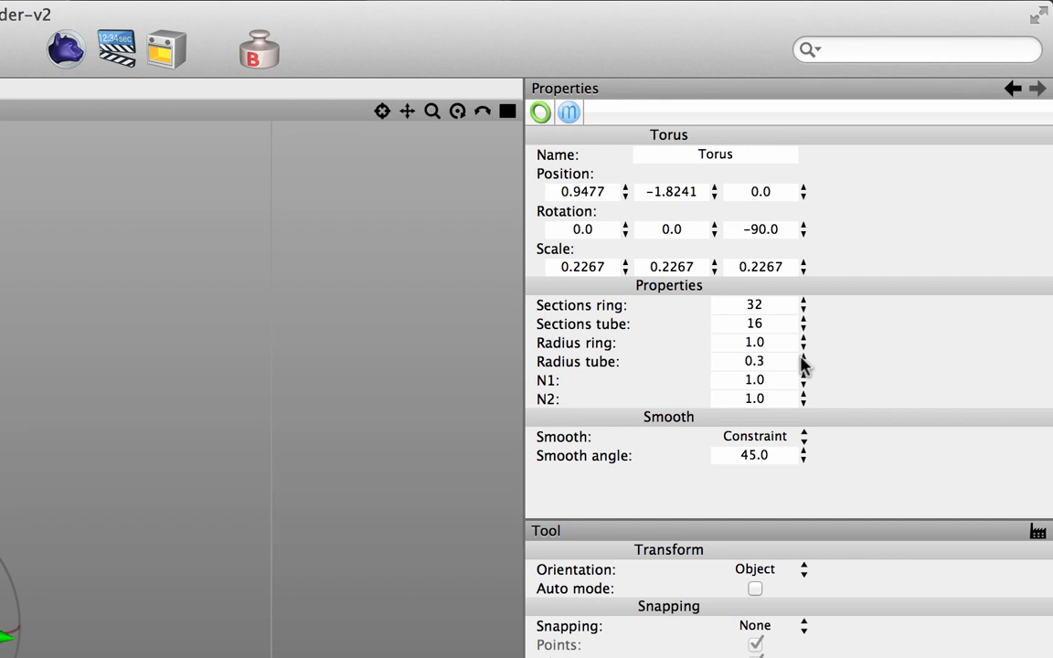
{"action": "left_click", "coordinate": [856, 292]}
{"action": "mouse_move", "coordinate": [800, 359]}
{"action": "left_mouse_down"}
{"action": "mouse_move", "coordinate": [800, 345]}
{"action": "mouse_move", "coordinate": [806, 376]}
{"action": "mouse_move", "coordinate": [813, 351]}
{"action": "mouse_move", "coordinate": [813, 362]}
{"action": "left_mouse_up"}
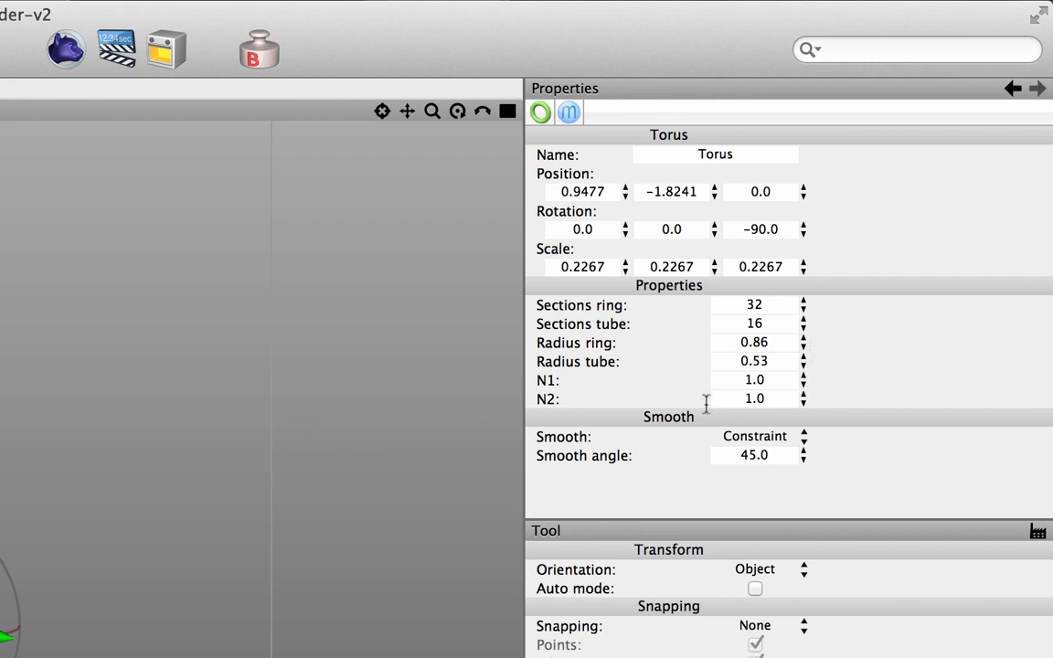
{"action": "left_click_drag", "start_coordinate": [801, 348], "coordinate": [799, 378]}
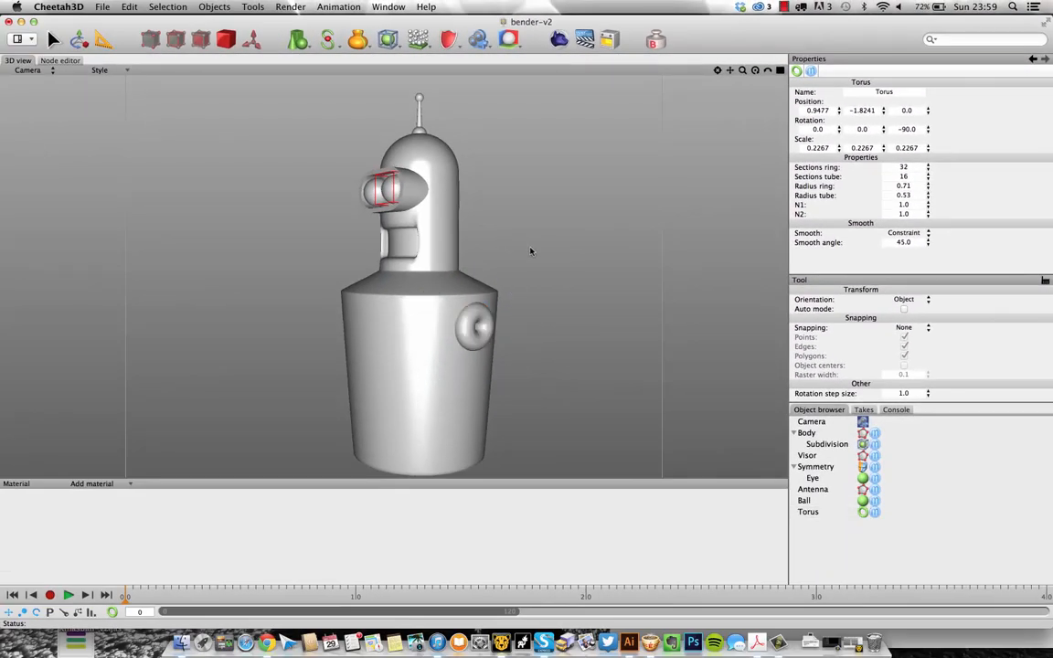
Lower the shoulder torus slightly to Y -1.8382
{"action": "right_click_drag", "start_coordinate": [530, 250], "coordinate": [576, 241]}
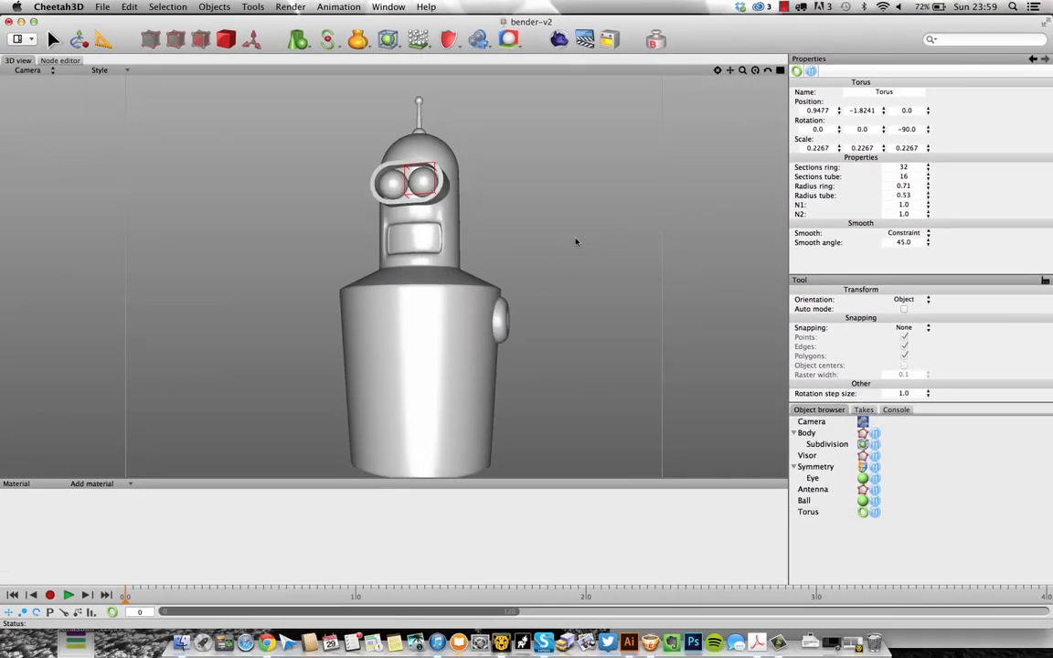
{"action": "left_click", "coordinate": [500, 327]}
{"action": "left_click_drag", "start_coordinate": [499, 387], "coordinate": [499, 389]}
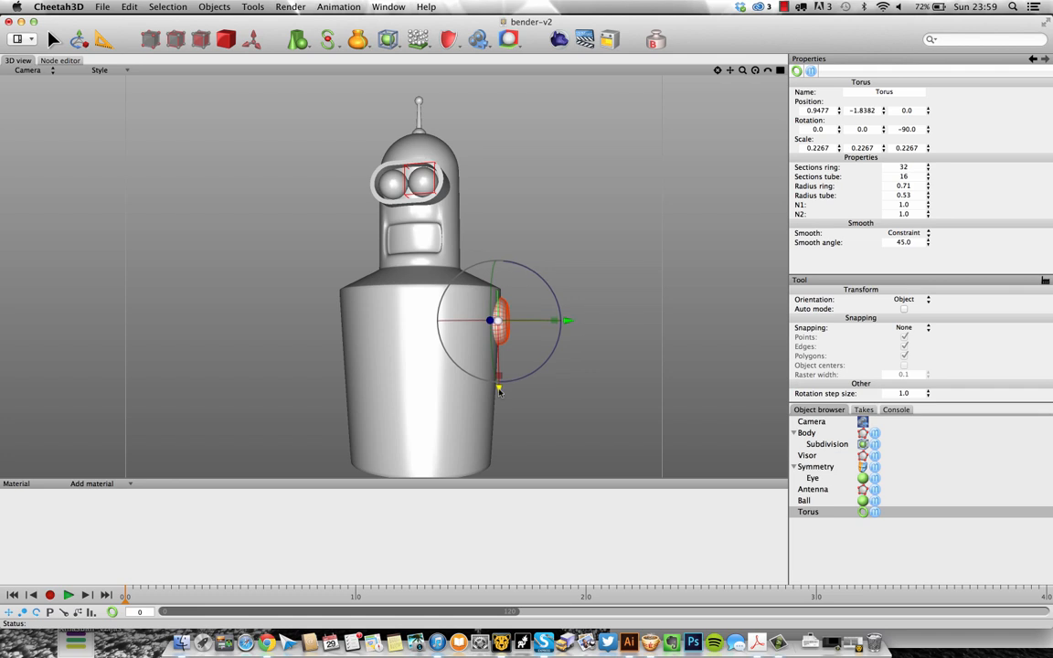
{"action": "left_click", "coordinate": [578, 258]}
Check the shoulder height against the reference picture in Chrome, and lower the torus to Y -1.8884
{"action": "key", "text": "2"}
{"action": "key", "text": "3"}
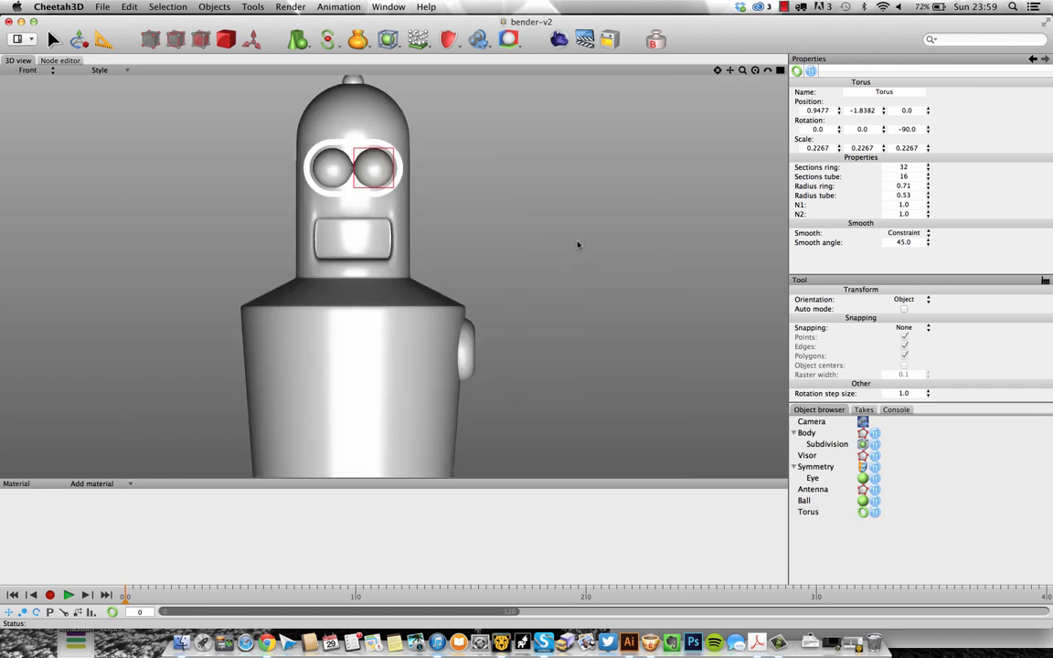
{"action": "scroll", "coordinate": [565, 242], "scroll_direction": "down", "scroll_amount": 10}
{"action": "middle_click_drag", "start_coordinate": [491, 249], "coordinate": [505, 257]}
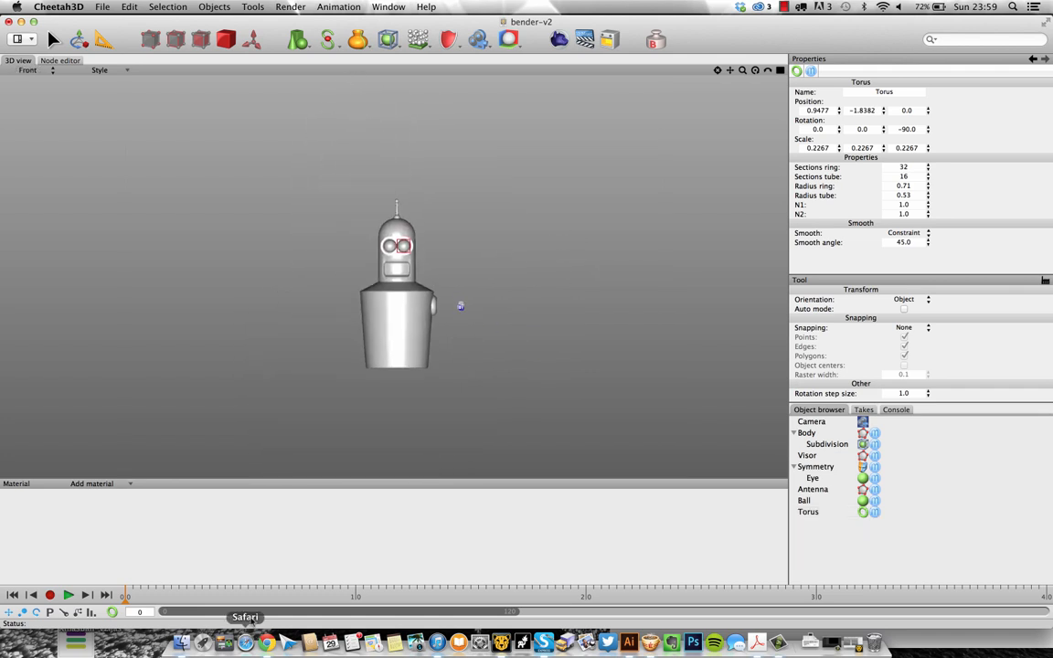
{"action": "left_click", "coordinate": [265, 642]}
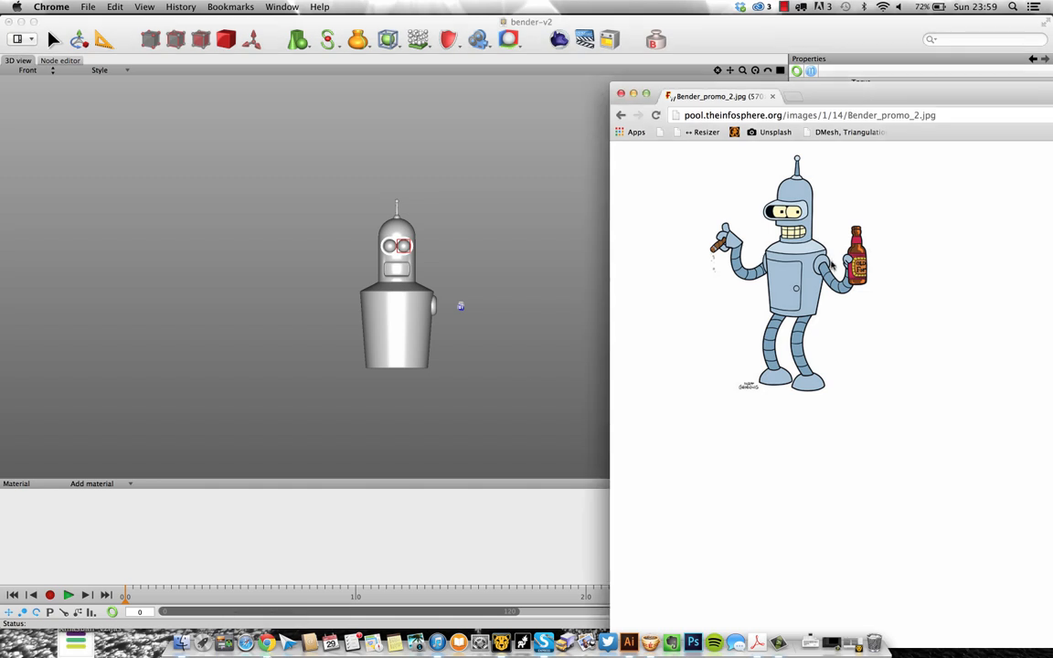
{"action": "left_click", "coordinate": [462, 276]}
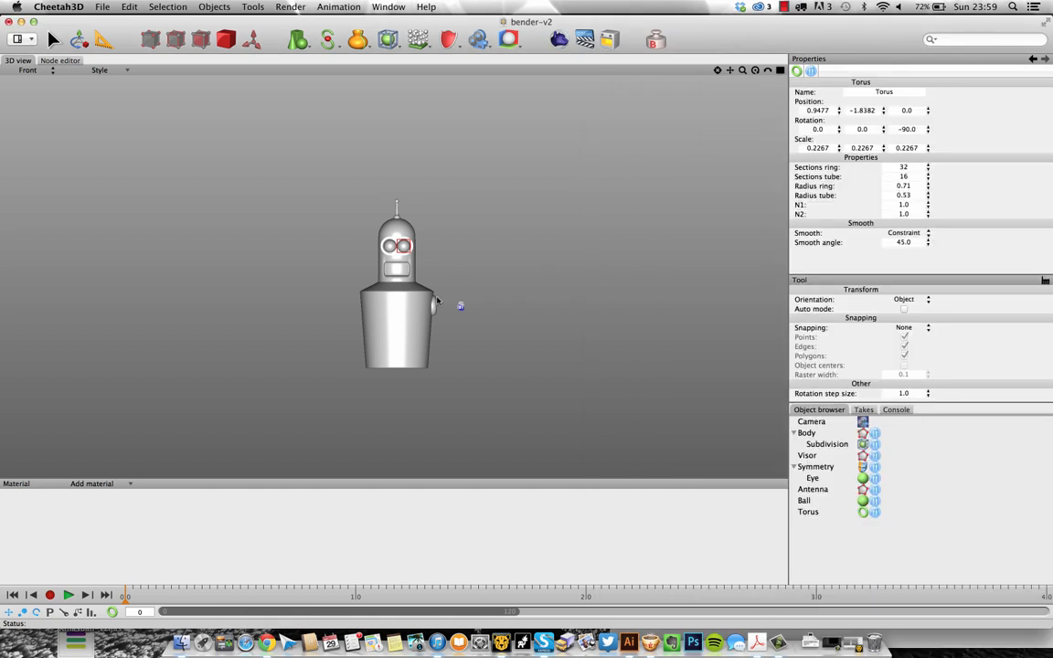
{"action": "left_click", "coordinate": [435, 304]}
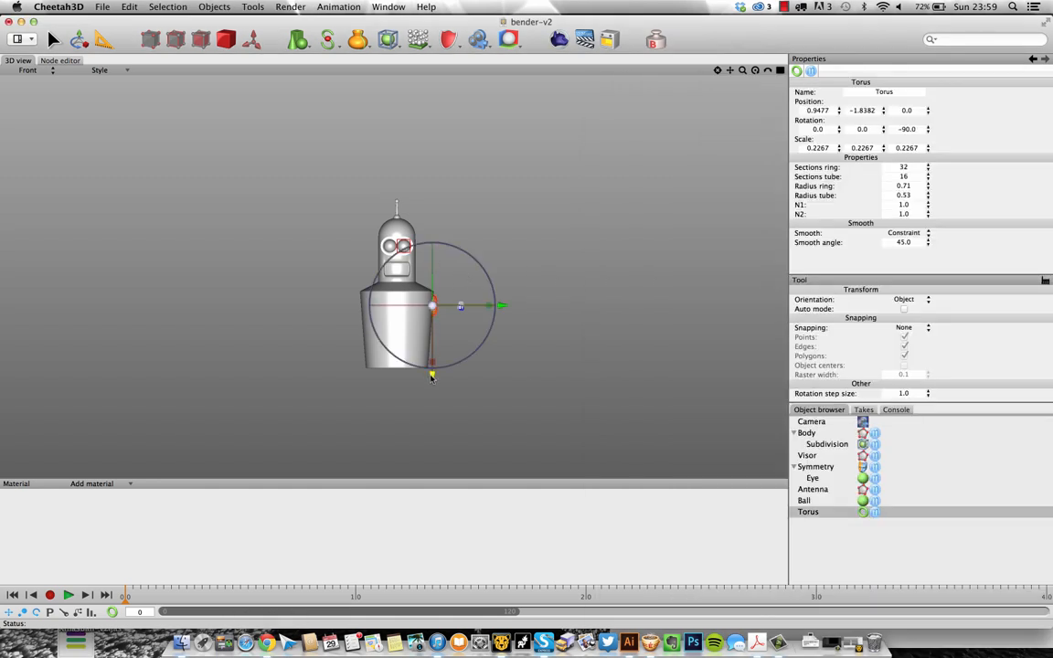
{"action": "left_click_drag", "start_coordinate": [432, 376], "coordinate": [432, 377]}
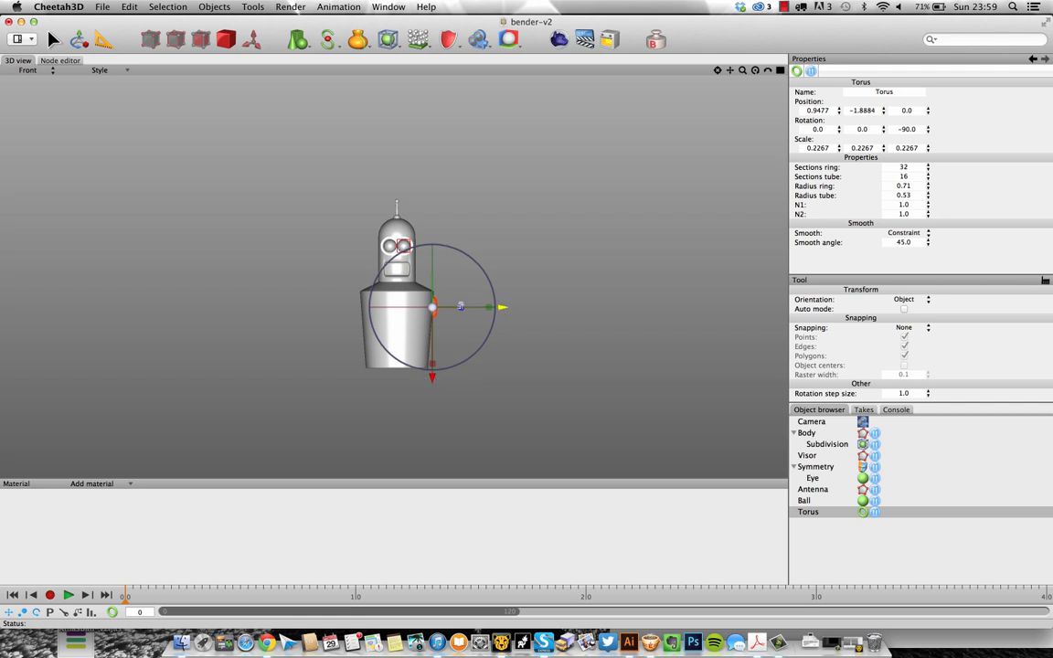
{"action": "left_click", "coordinate": [496, 222]}
Add a cylinder, rotate it -90 degrees about Z, and place it beside the shoulder at X 2.3984, Y -1.855
{"action": "scroll", "coordinate": [454, 217], "scroll_direction": "up", "scroll_amount": 5}
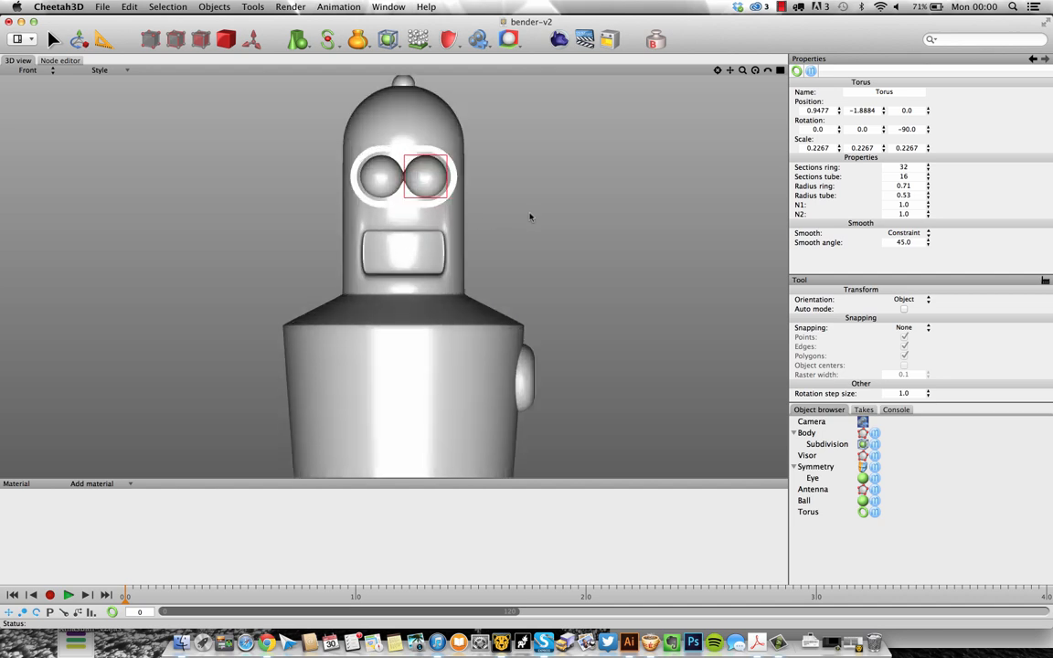
{"action": "scroll", "coordinate": [529, 217], "scroll_direction": "down", "scroll_amount": 8}
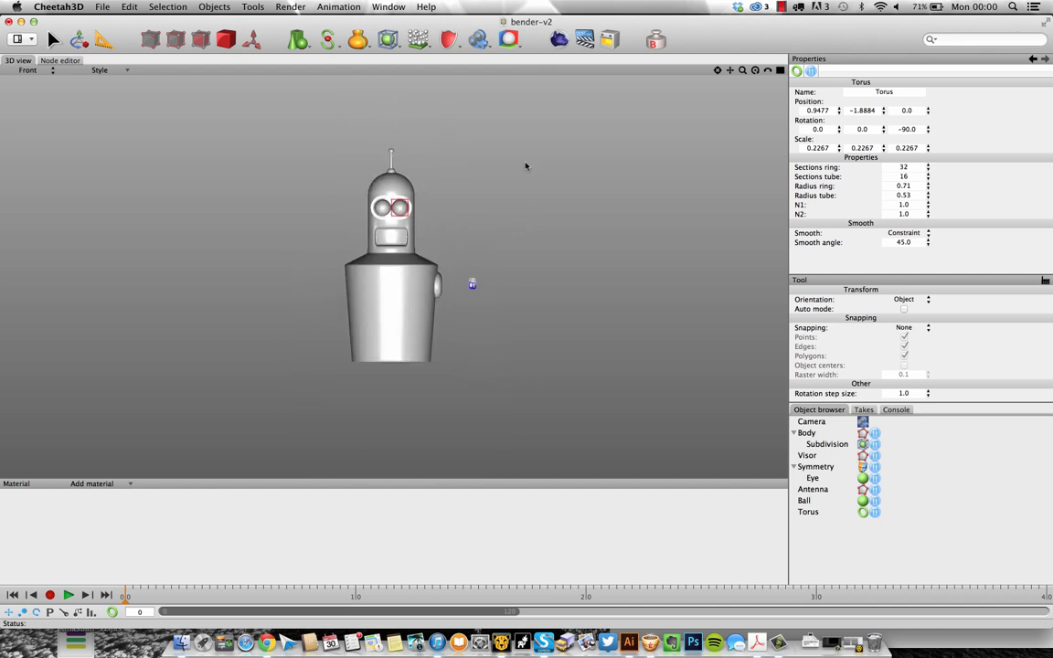
{"action": "scroll", "coordinate": [493, 169], "scroll_direction": "up", "scroll_amount": 5}
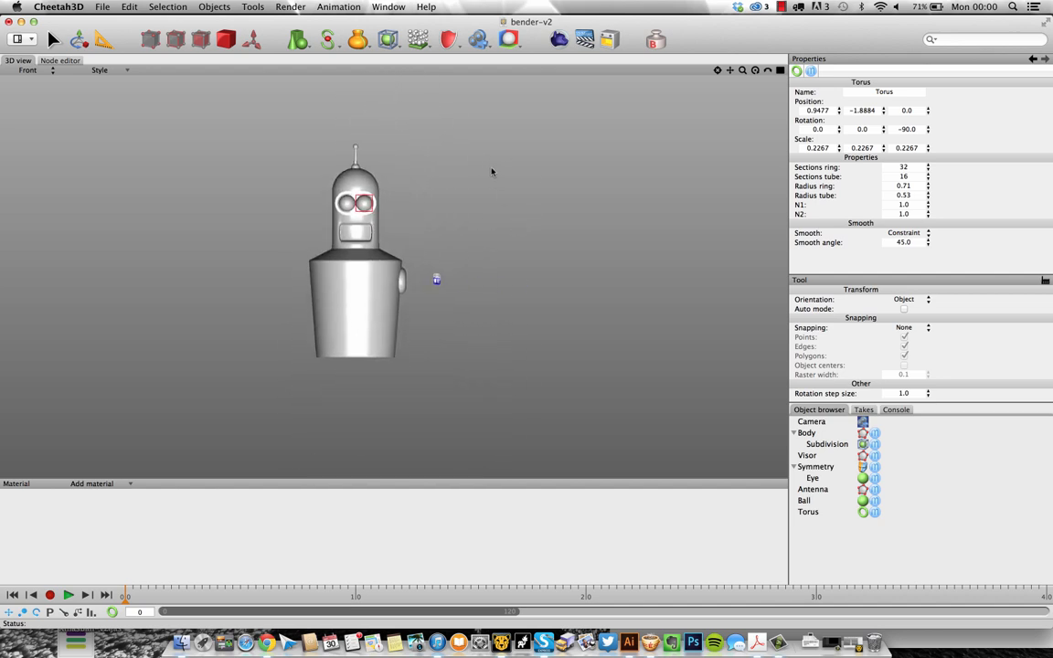
{"action": "left_click", "coordinate": [296, 41]}
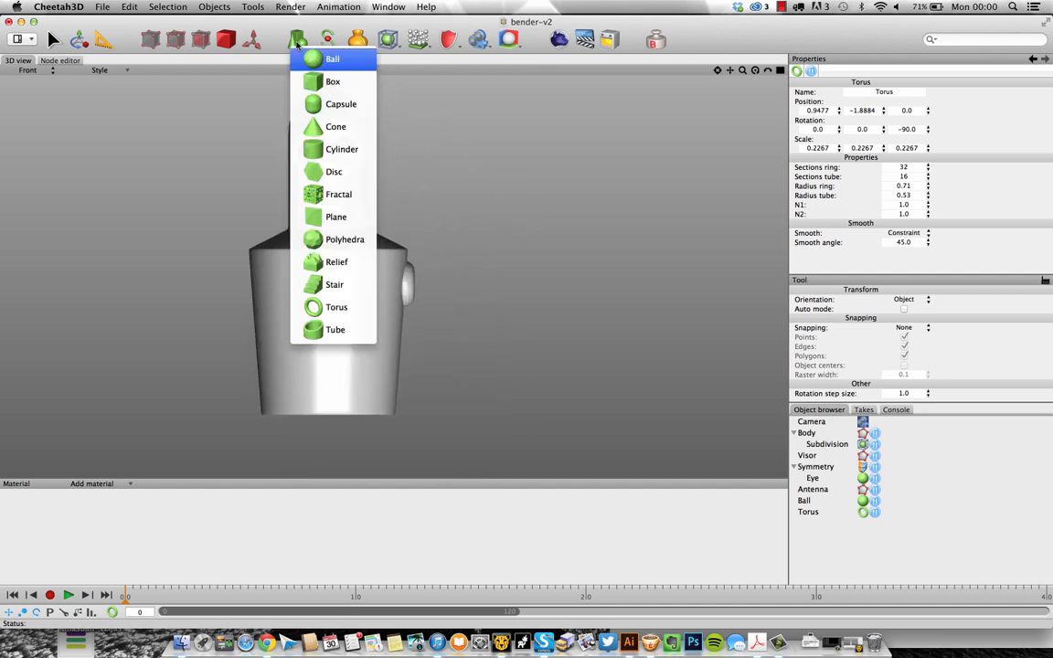
{"action": "left_click", "coordinate": [330, 149]}
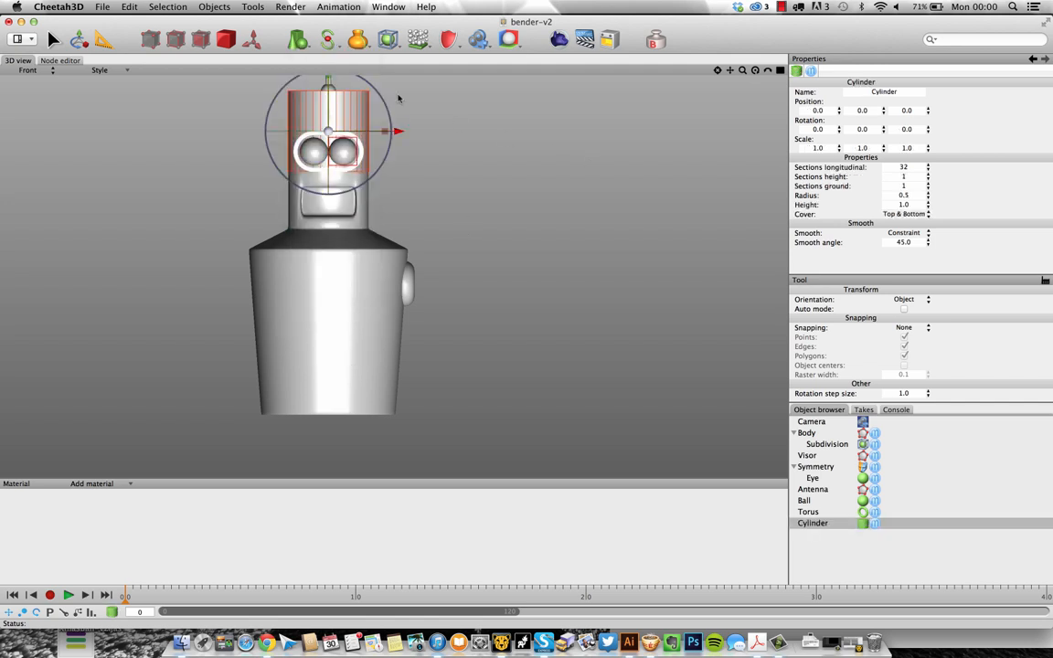
{"action": "left_click_drag", "start_coordinate": [338, 87], "coordinate": [591, 131]}
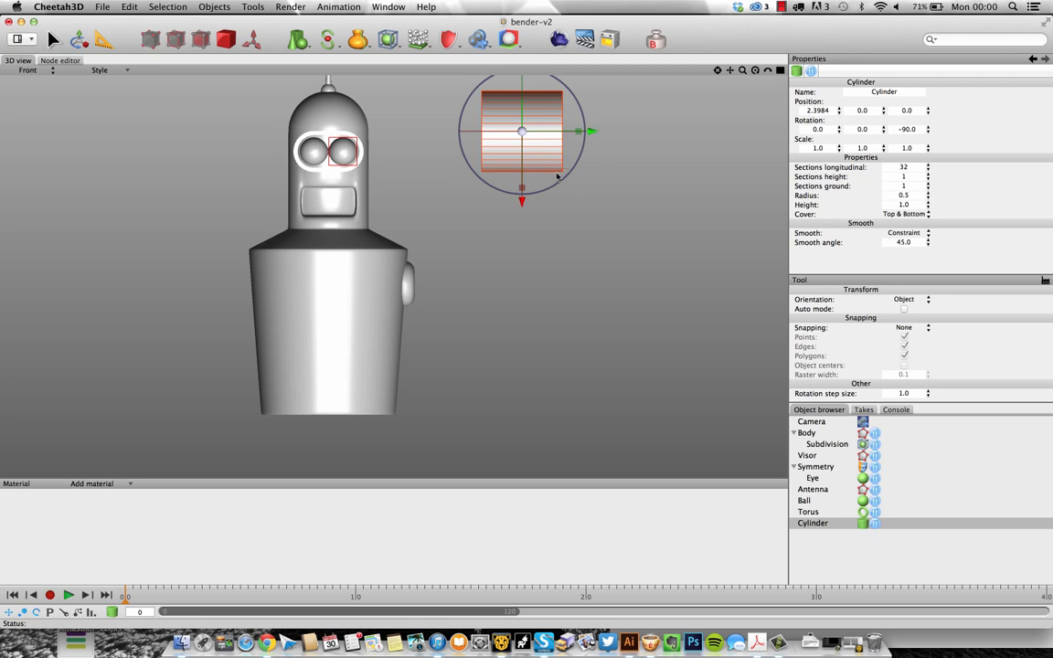
{"action": "left_click_drag", "start_coordinate": [522, 201], "coordinate": [523, 352]}
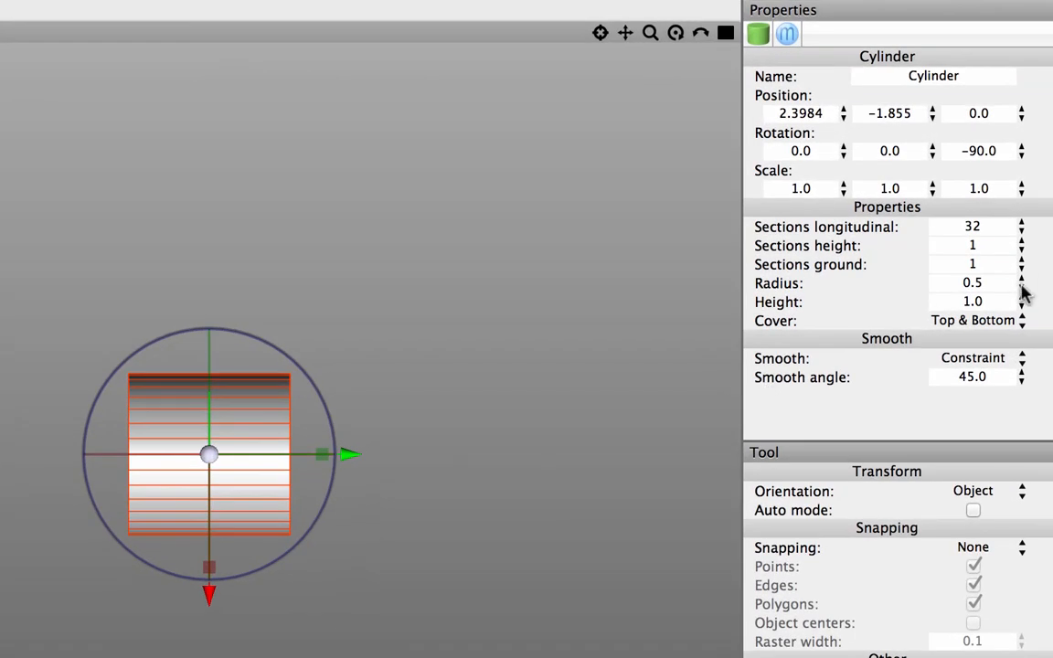
Set the cylinder's radius to 0.12
{"action": "left_click", "coordinate": [929, 200]}
{"action": "left_click_drag", "start_coordinate": [1021, 289], "coordinate": [1021, 340]}
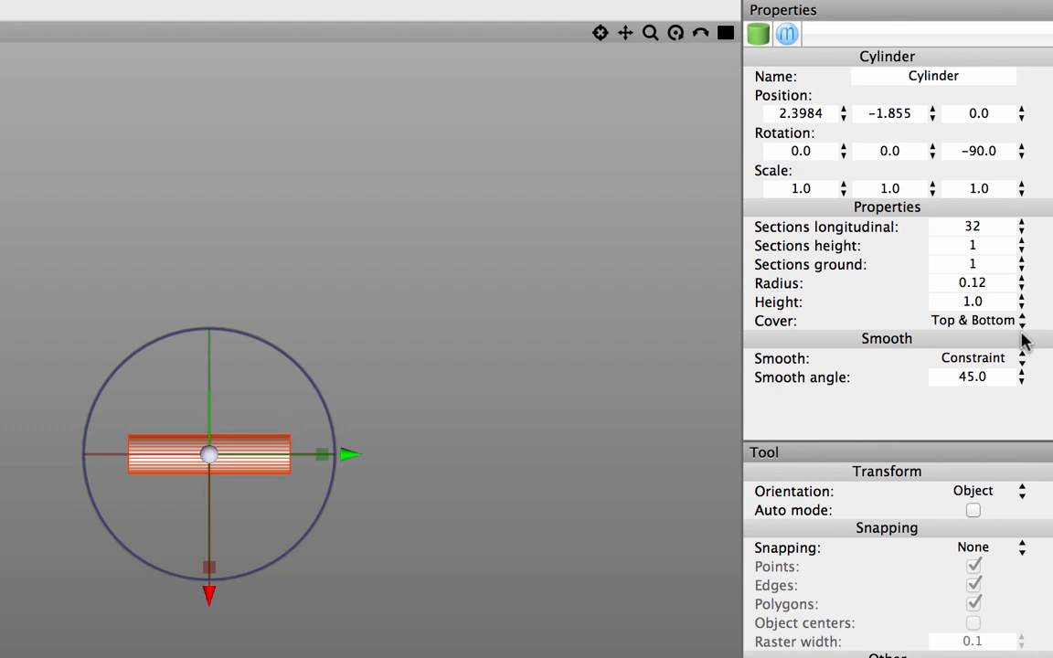
Set the arm cylinder's longitudinal sections to 16
{"action": "left_click", "coordinate": [980, 226]}
{"action": "key", "text": "BackSpace"}
{"action": "key", "text": "BackSpace"}
{"action": "type", "text": "16"}
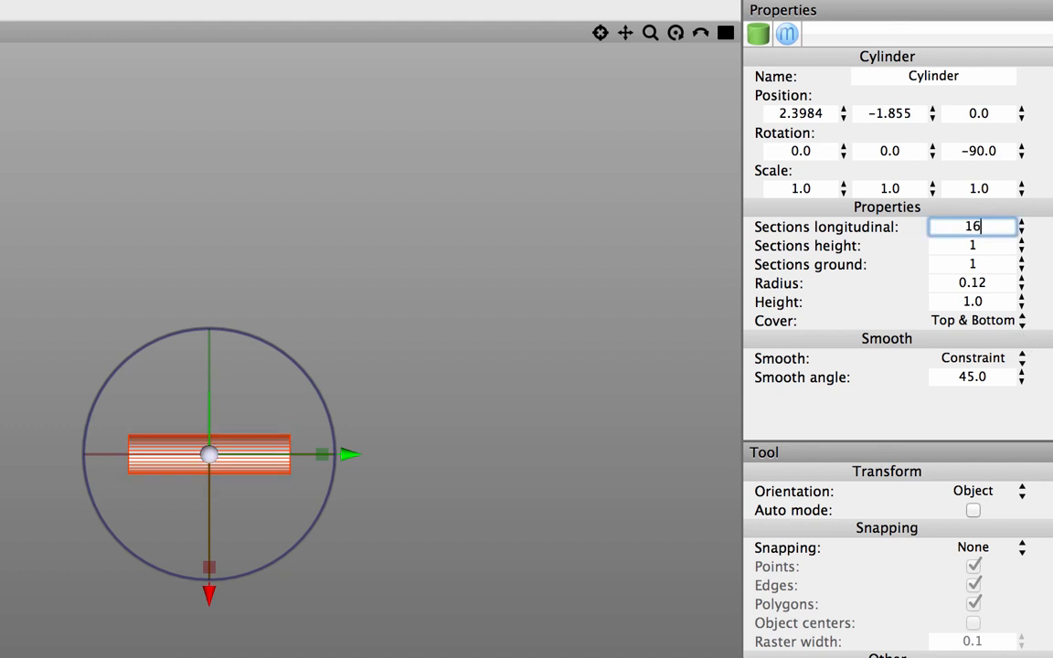
{"action": "key", "text": "Tab"}
{"action": "key", "text": "Return"}
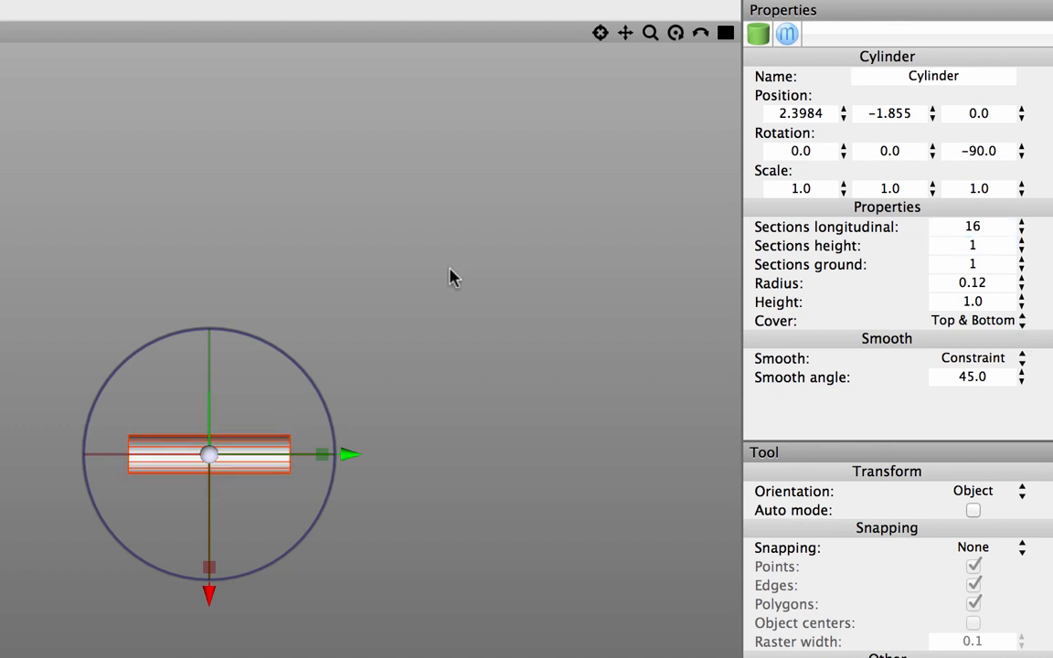
Lengthen the arm cylinder by setting its height to 2.5
{"action": "double_click", "coordinate": [1006, 298]}
{"action": "type", "text": "2"}
{"action": "key", "text": "Tab"}
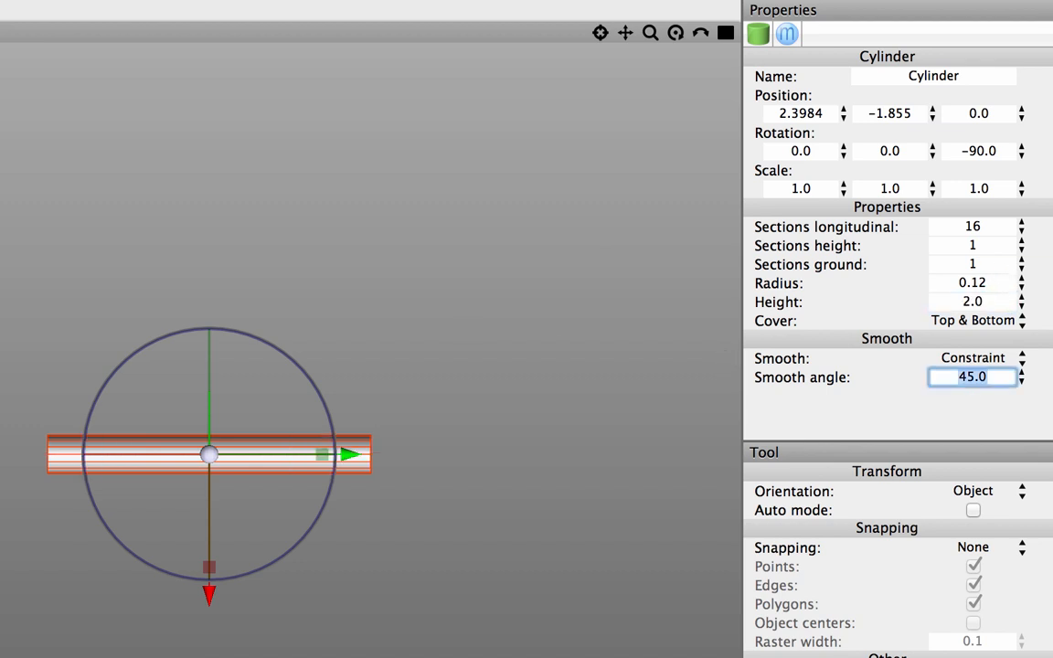
{"action": "left_click", "coordinate": [999, 301]}
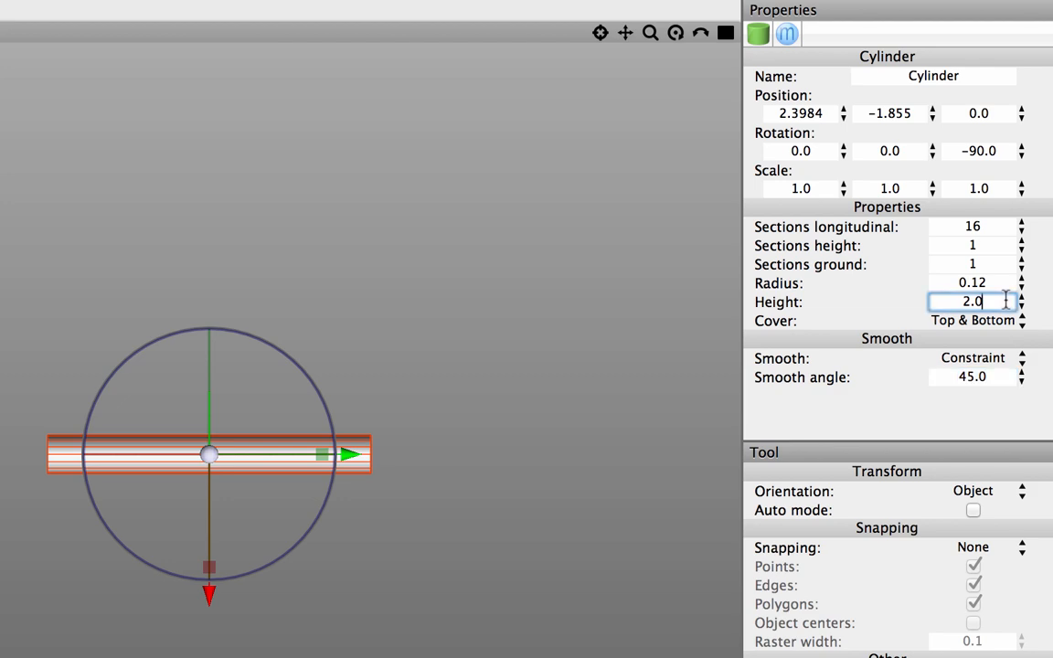
{"action": "key", "text": "BackSpace"}
{"action": "type", "text": "5"}
{"action": "key", "text": "Tab"}
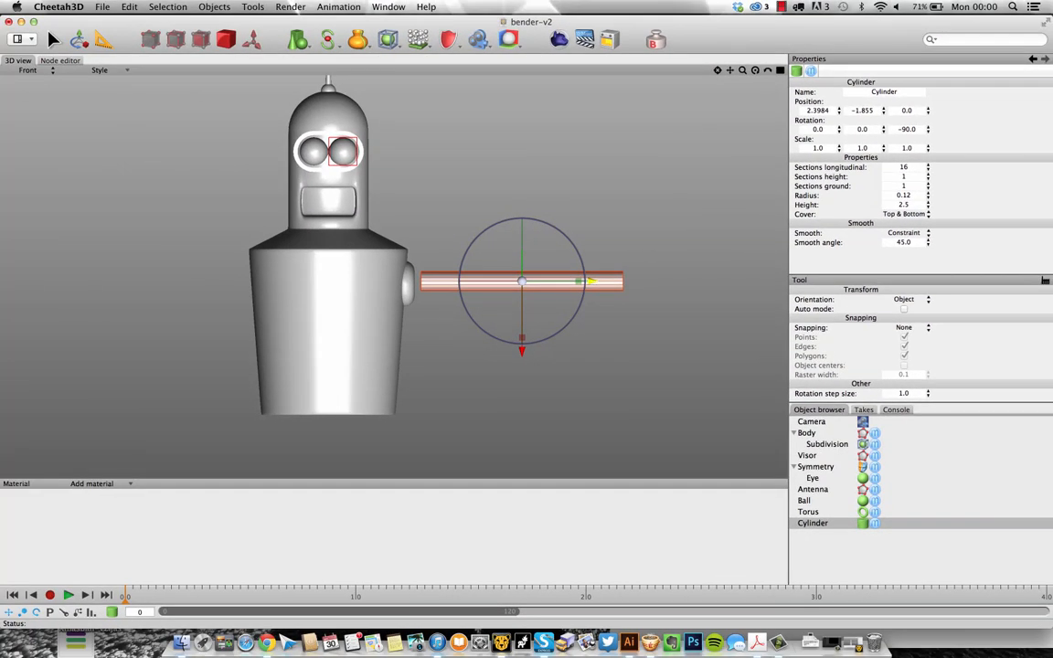
Move the arm cylinder towards the shoulder, to X 2.2664, Y -1.8861, and check its alignment with the torus from the side
{"action": "left_click_drag", "start_coordinate": [522, 350], "coordinate": [511, 353]}
{"action": "key", "text": "F1"}
{"action": "key", "text": "F2"}
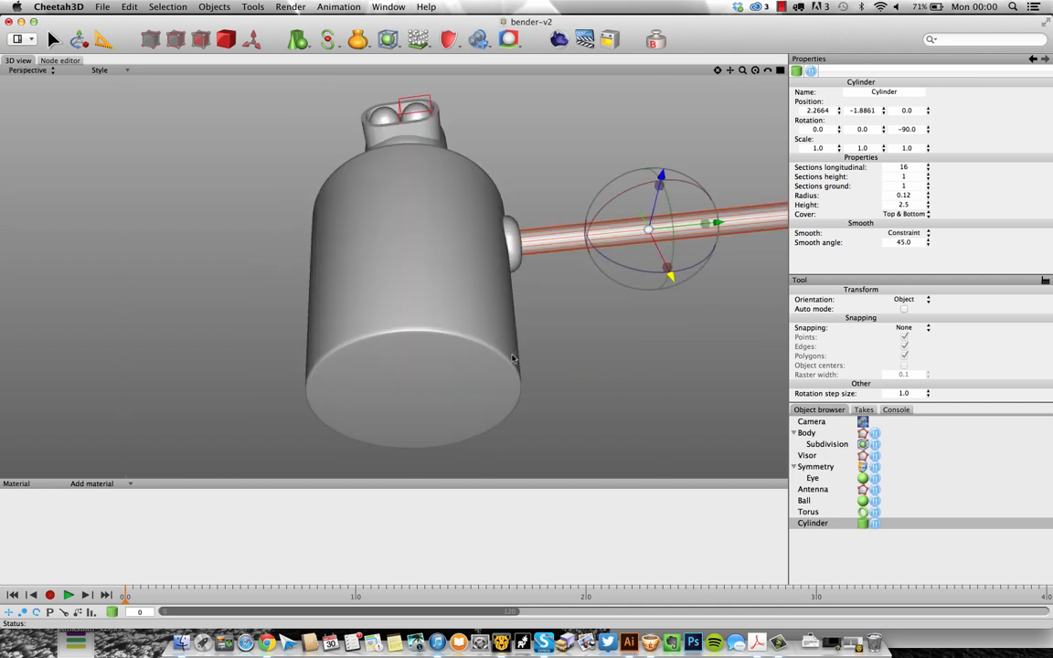
{"action": "key", "text": "F3"}
{"action": "key", "text": "F4"}
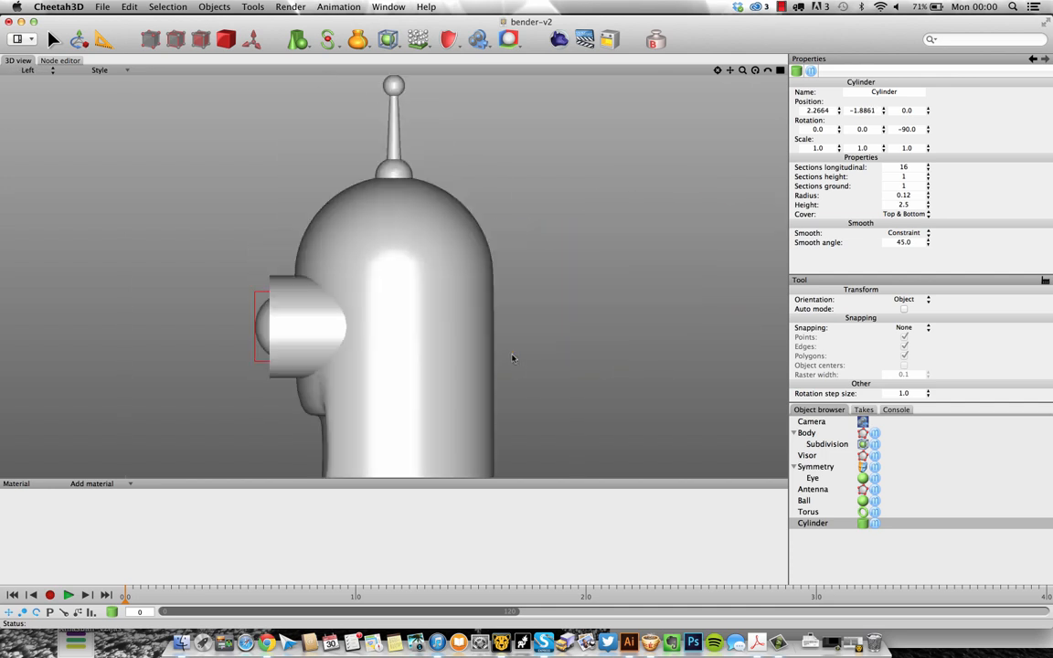
{"action": "scroll", "coordinate": [599, 320], "scroll_direction": "down", "scroll_amount": 5}
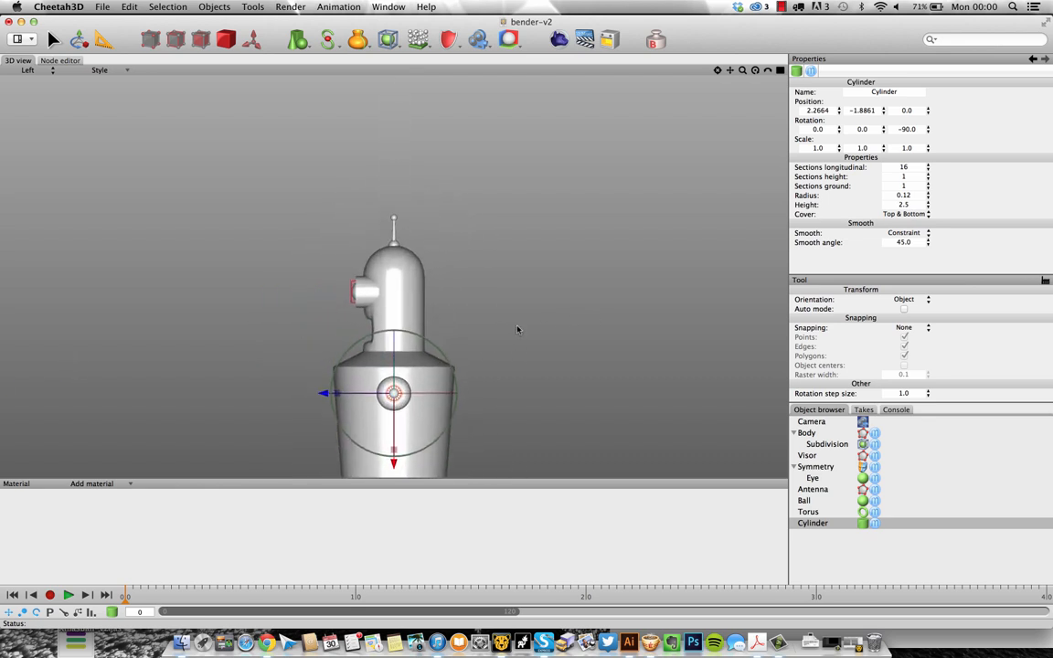
{"action": "middle_click_drag", "start_coordinate": [534, 318], "coordinate": [536, 305]}
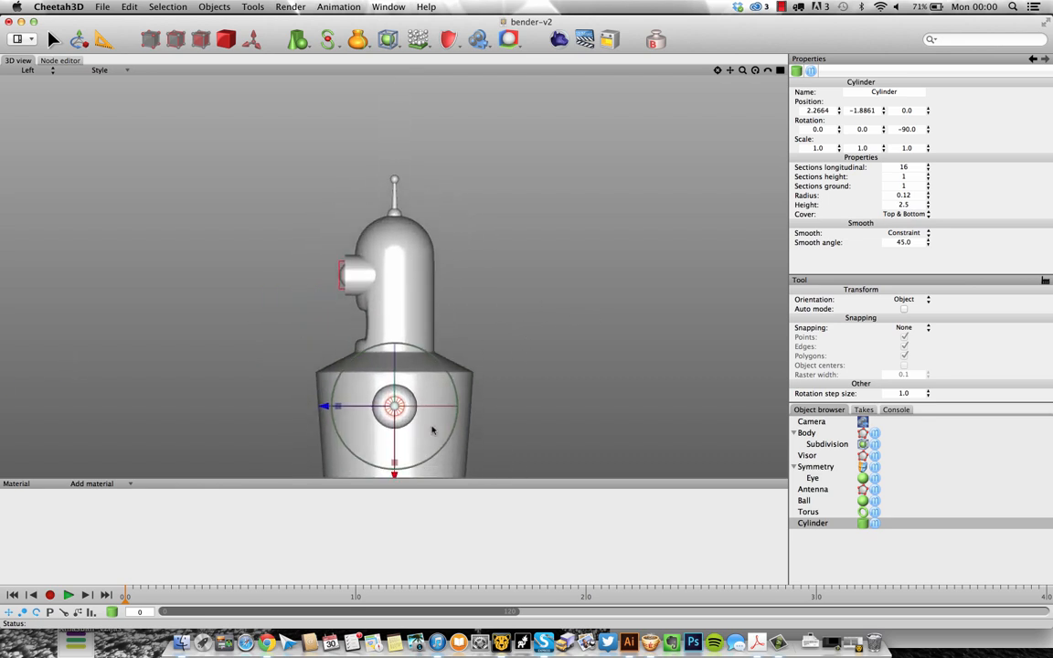
Thicken the arm by setting the cylinder's radius to 0.14
{"action": "key", "text": "F1"}
{"action": "left_click", "coordinate": [611, 249]}
{"action": "scroll", "coordinate": [618, 256], "scroll_direction": "up", "scroll_amount": 2}
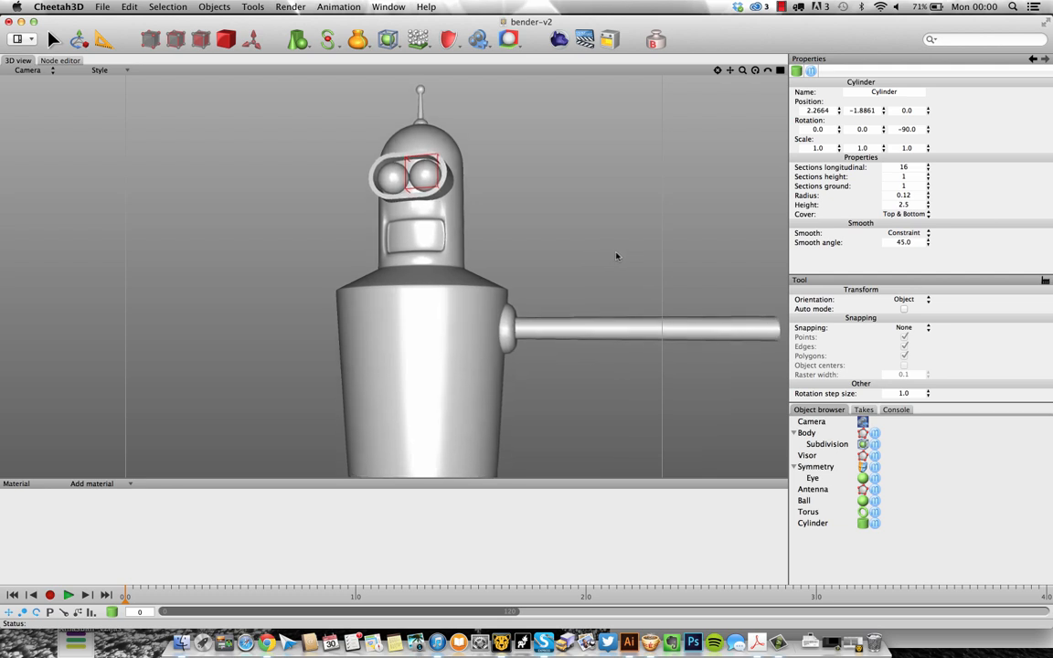
{"action": "scroll", "coordinate": [585, 261], "scroll_direction": "down", "scroll_amount": 5}
{"action": "middle_click_drag", "start_coordinate": [565, 263], "coordinate": [480, 239]}
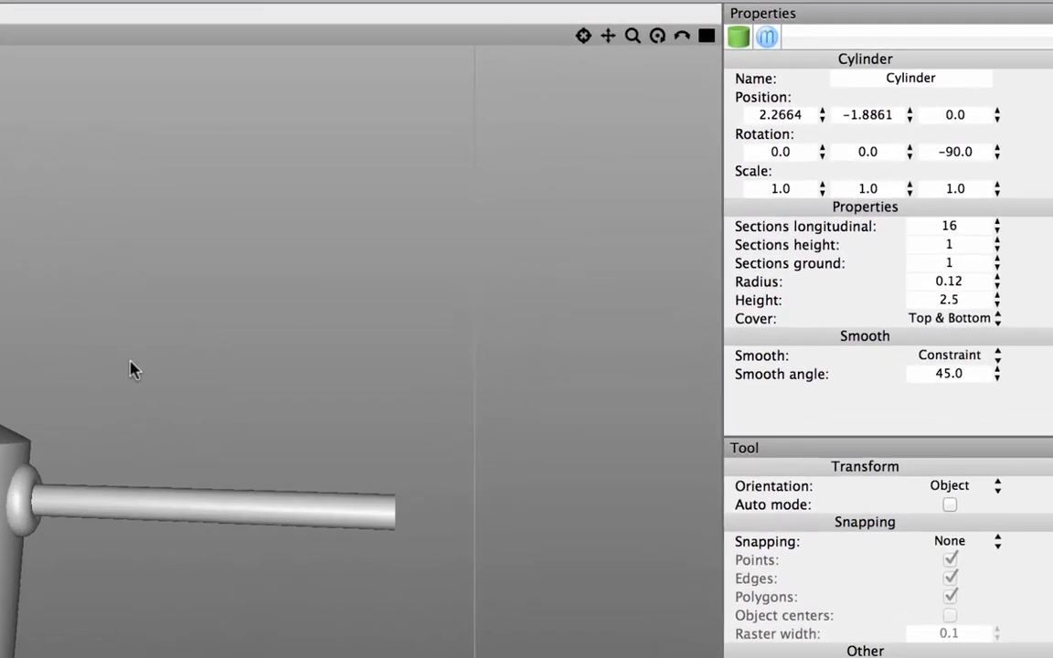
{"action": "left_click", "coordinate": [534, 308]}
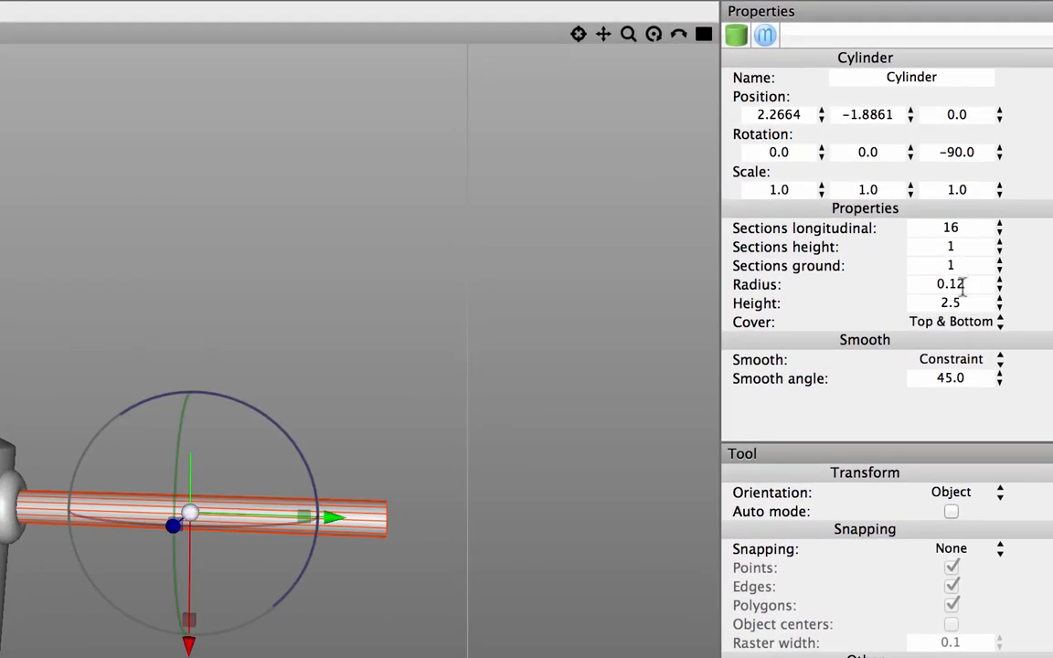
{"action": "left_click", "coordinate": [964, 284]}
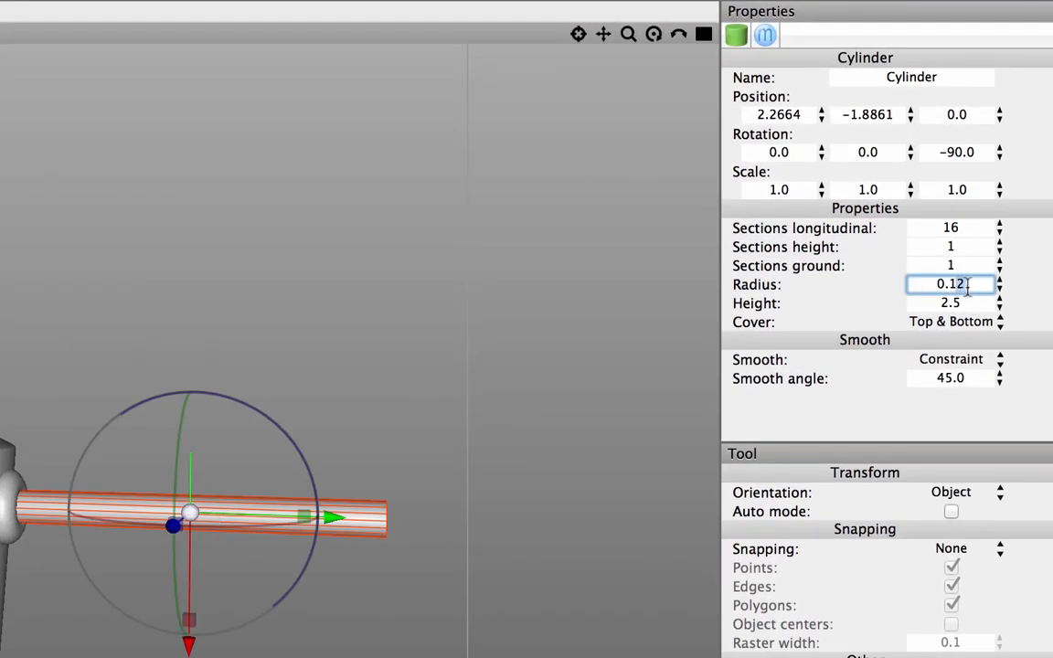
{"action": "key", "text": "BackSpace"}
{"action": "type", "text": "4"}
{"action": "left_click", "coordinate": [949, 300]}
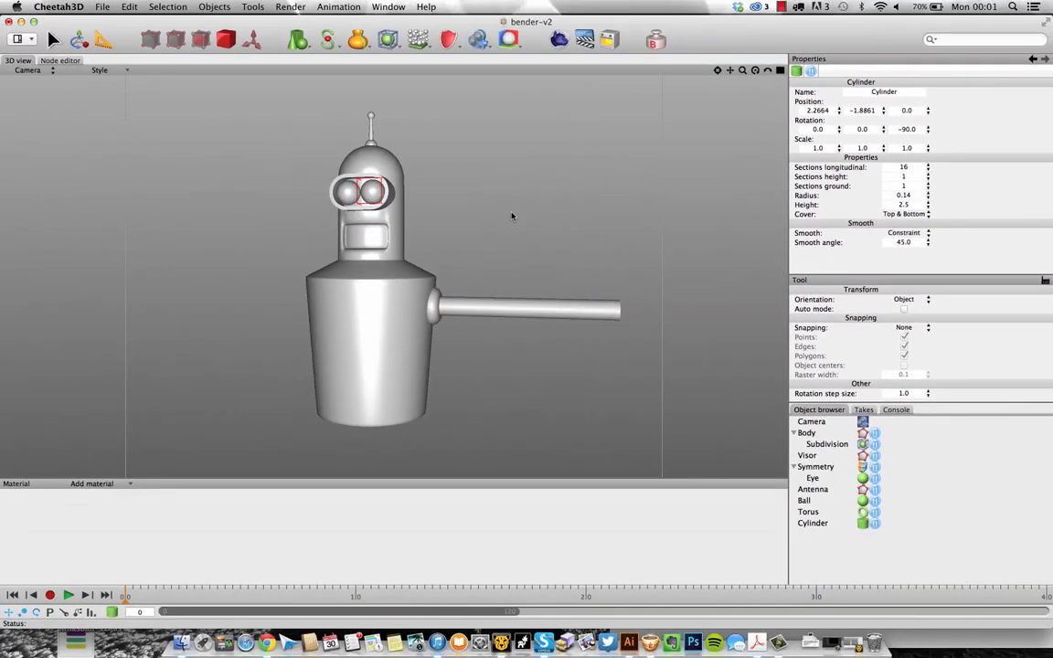
Rename the cylinder object as arn
{"action": "mouse_move", "coordinate": [512, 215]}
{"action": "middle_mouse_down"}
{"action": "mouse_move", "coordinate": [545, 221]}
{"action": "mouse_move", "coordinate": [518, 230]}
{"action": "middle_mouse_up"}
{"action": "right_click_drag", "start_coordinate": [519, 225], "coordinate": [491, 226], "text": "alt"}
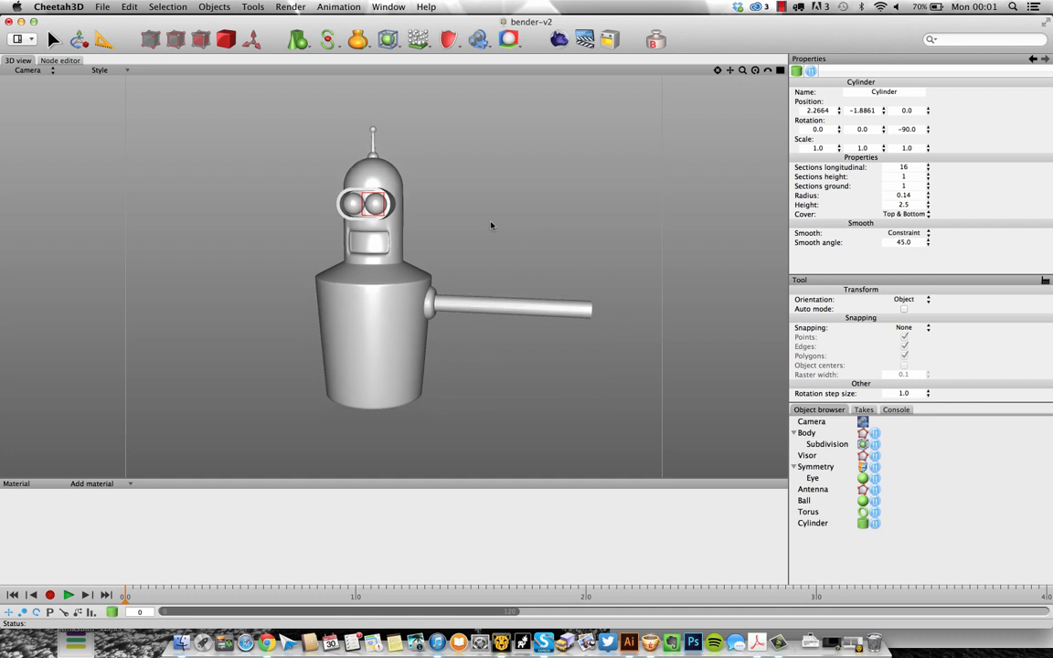
{"action": "left_click_drag", "start_coordinate": [491, 225], "coordinate": [481, 227], "text": "alt"}
{"action": "right_click_drag", "start_coordinate": [482, 228], "coordinate": [542, 227], "text": "alt"}
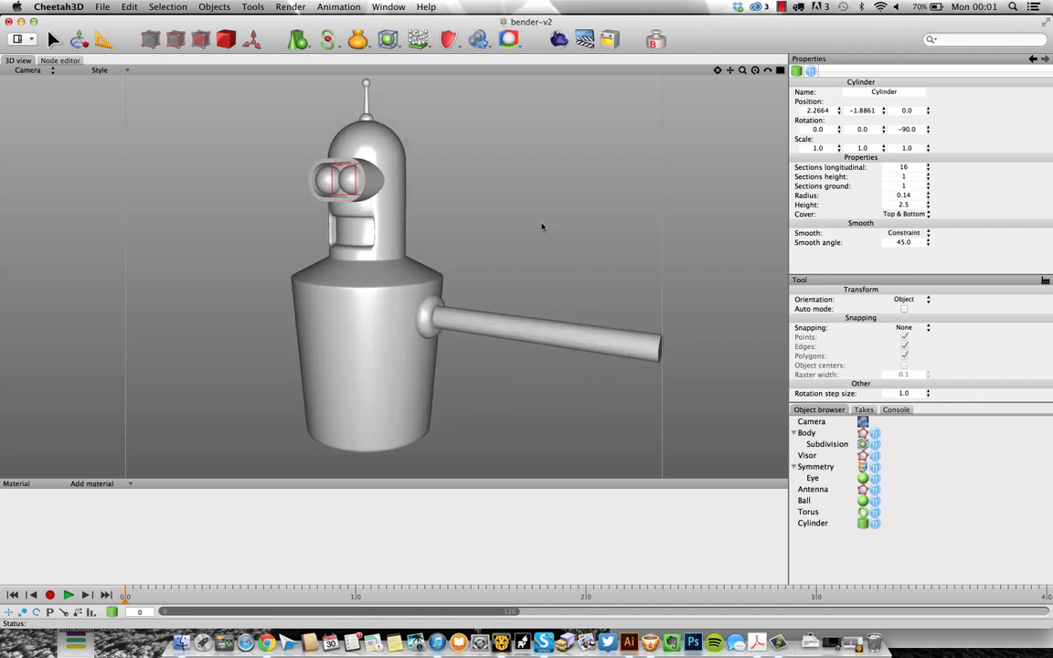
{"action": "middle_click_drag", "start_coordinate": [543, 226], "coordinate": [428, 197], "text": "alt"}
{"action": "right_click_drag", "start_coordinate": [428, 197], "coordinate": [486, 200], "text": "alt"}
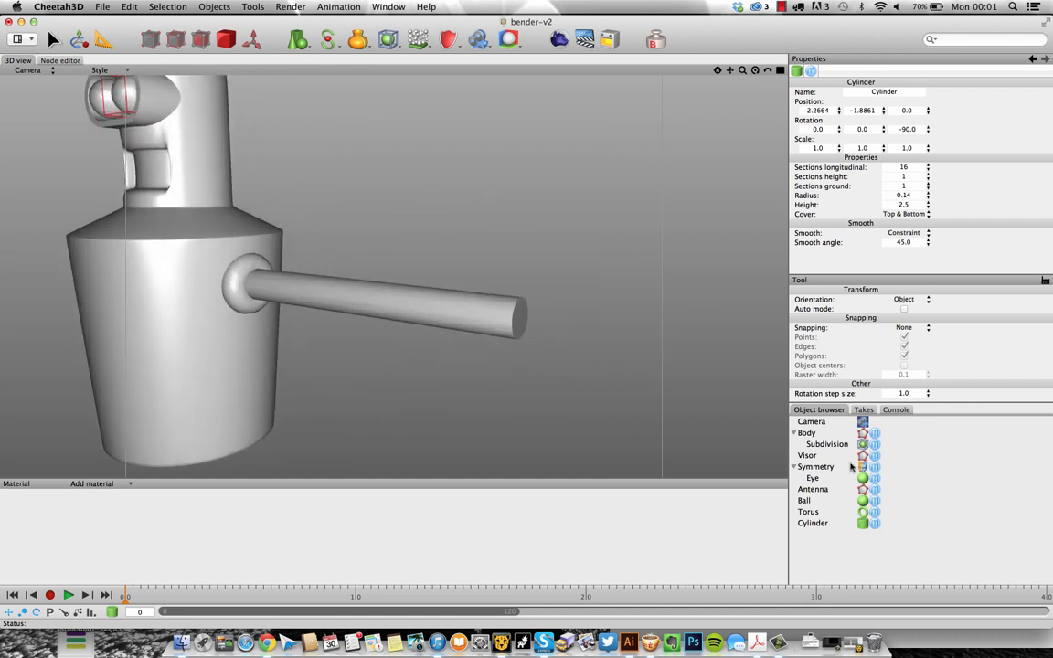
{"action": "left_click", "coordinate": [812, 522]}
{"action": "left_click", "coordinate": [812, 523]}
{"action": "type", "text": "a"}
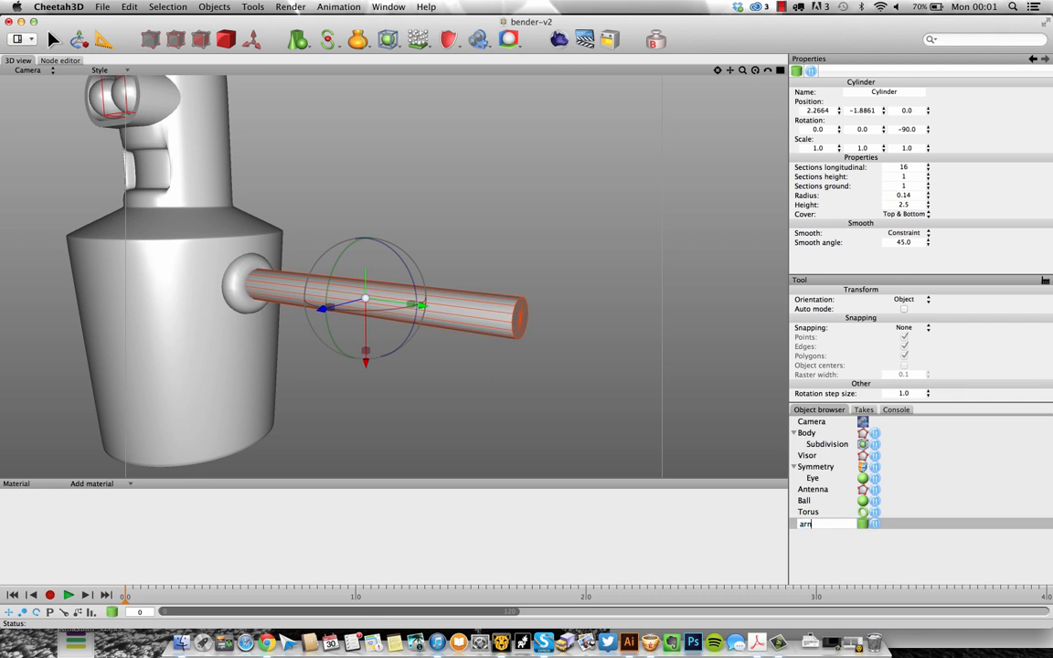
{"action": "type", "text": "rn"}
{"action": "key", "text": "Return"}
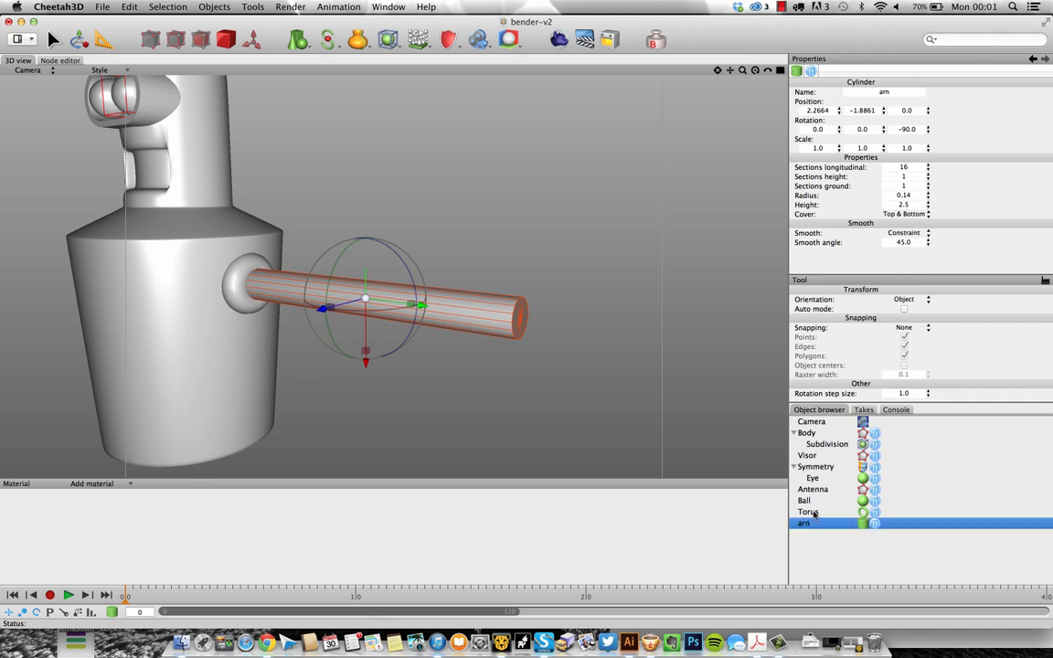
Rename the torus object as shoulder, keeping the name of the Ball object
{"action": "left_click", "coordinate": [814, 513]}
{"action": "left_click", "coordinate": [813, 512]}
{"action": "type", "text": "shoulder"}
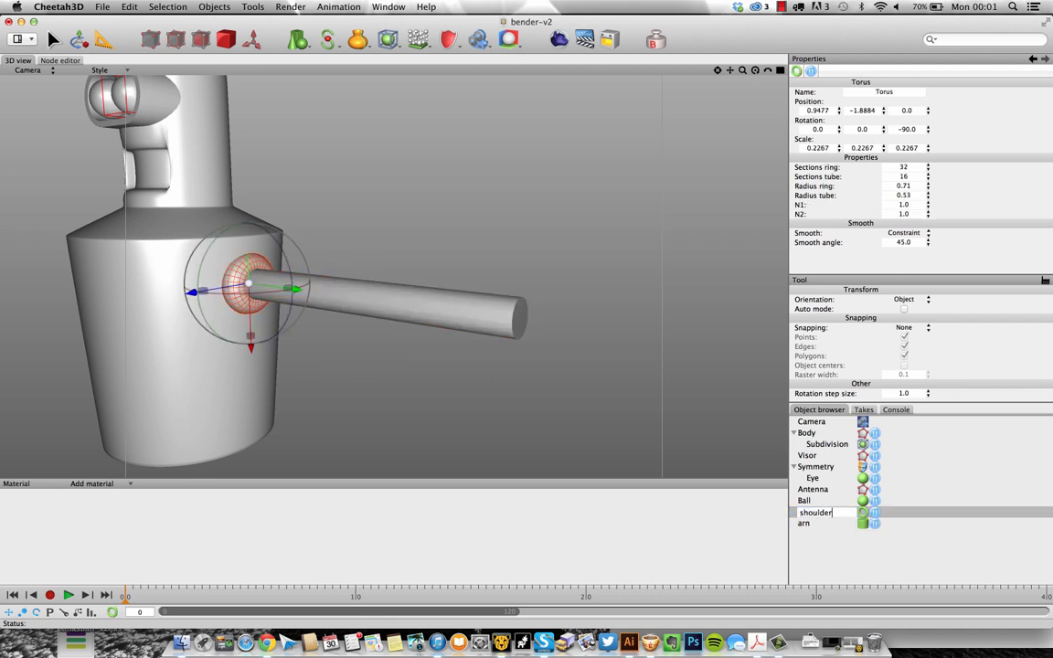
{"action": "key", "text": "Return"}
{"action": "left_click", "coordinate": [805, 501]}
{"action": "left_click", "coordinate": [805, 501]}
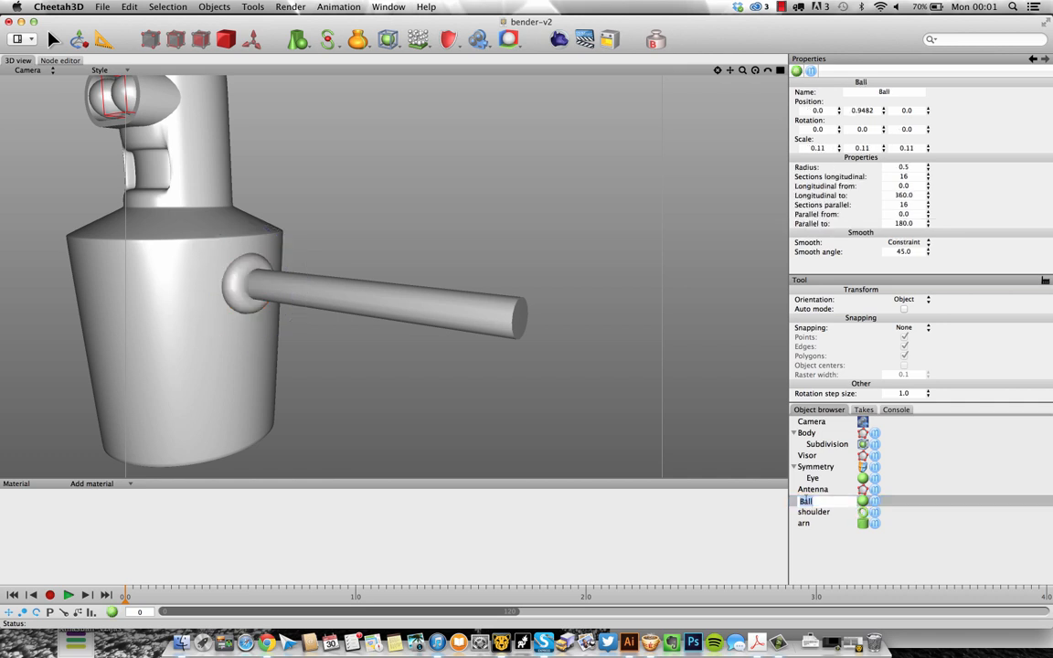
{"action": "key", "text": "Return"}
{"action": "left_click", "coordinate": [579, 395]}
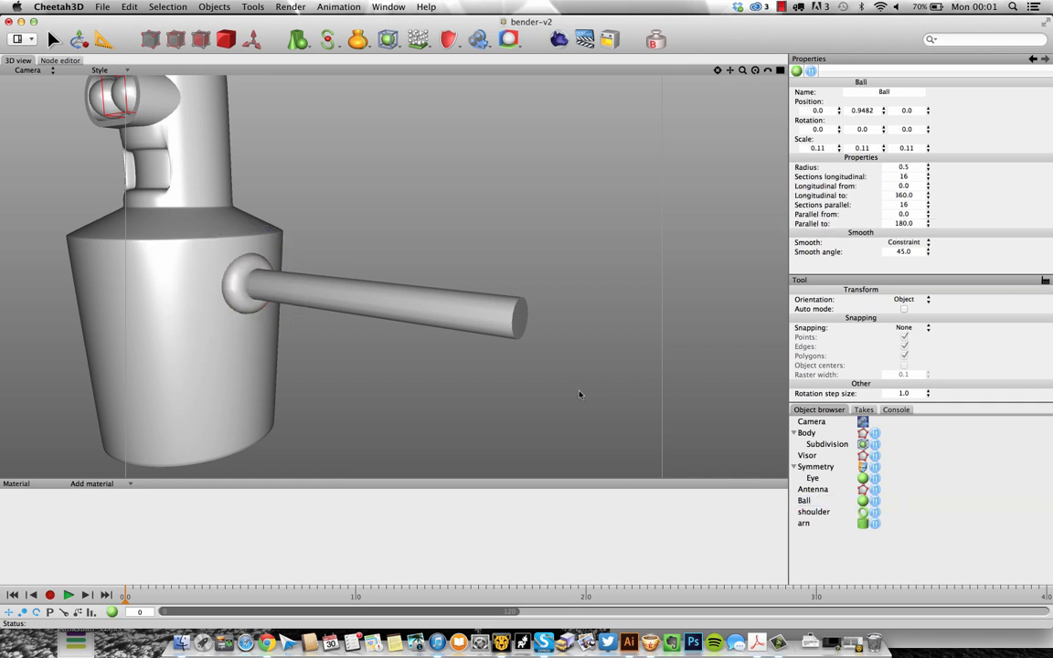
Correct the cylinder object's name to arm
{"action": "left_click", "coordinate": [814, 512]}
{"action": "left_click", "coordinate": [813, 523]}
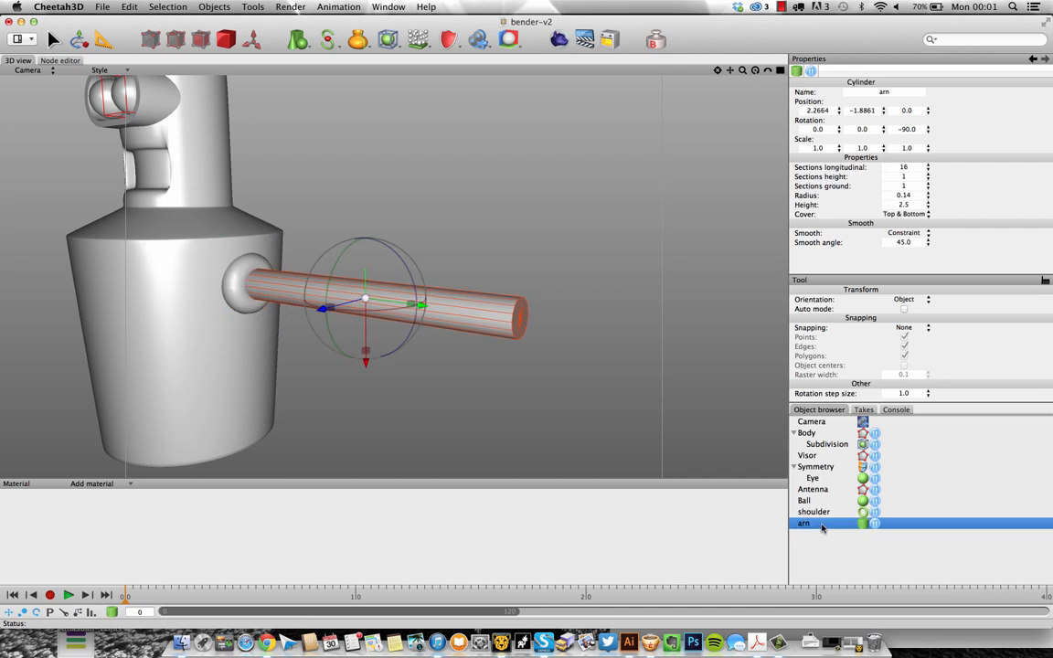
{"action": "left_click", "coordinate": [813, 524]}
{"action": "type", "text": "arm"}
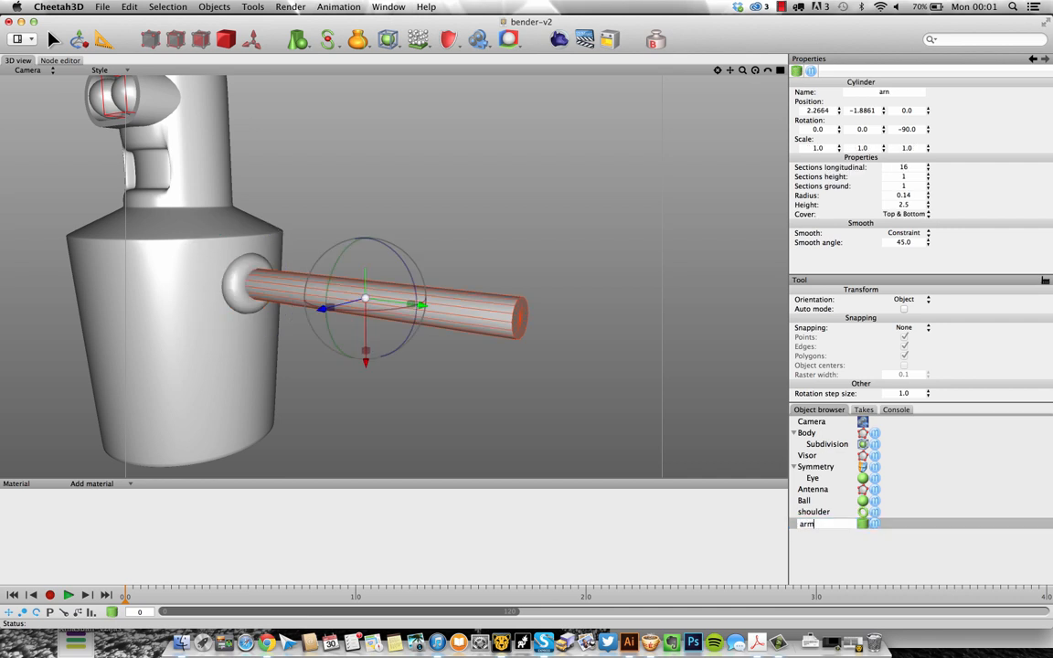
{"action": "key", "text": "Return"}
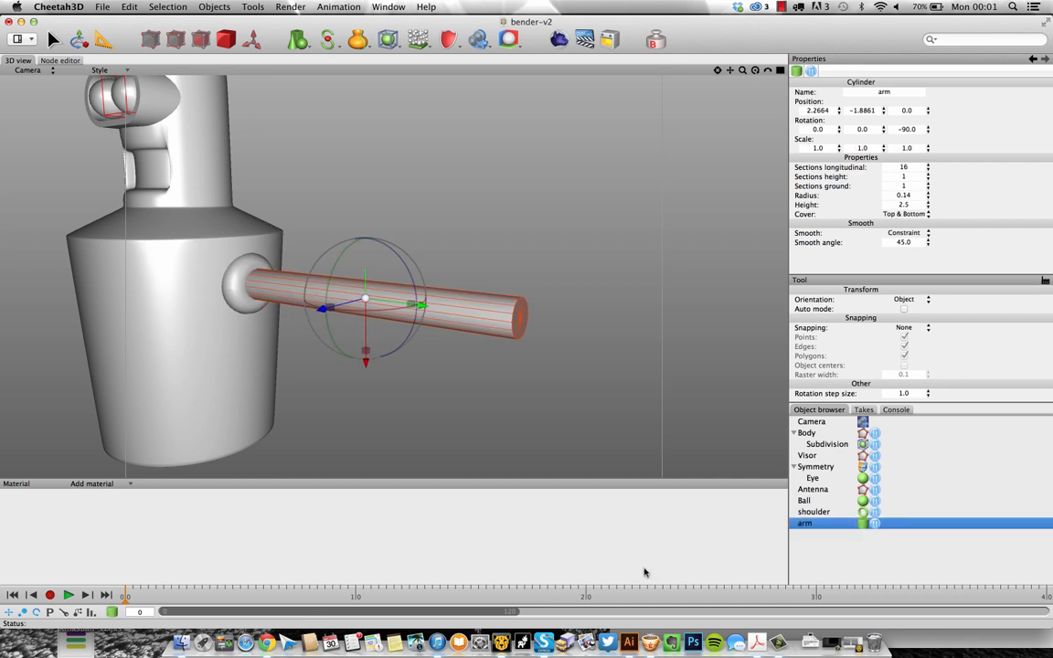
Convert the arm into an editable polygon object and select all faces of its outer end cap
{"action": "left_click", "coordinate": [302, 42]}
{"action": "left_click", "coordinate": [264, 16]}
{"action": "left_click", "coordinate": [54, 46]}
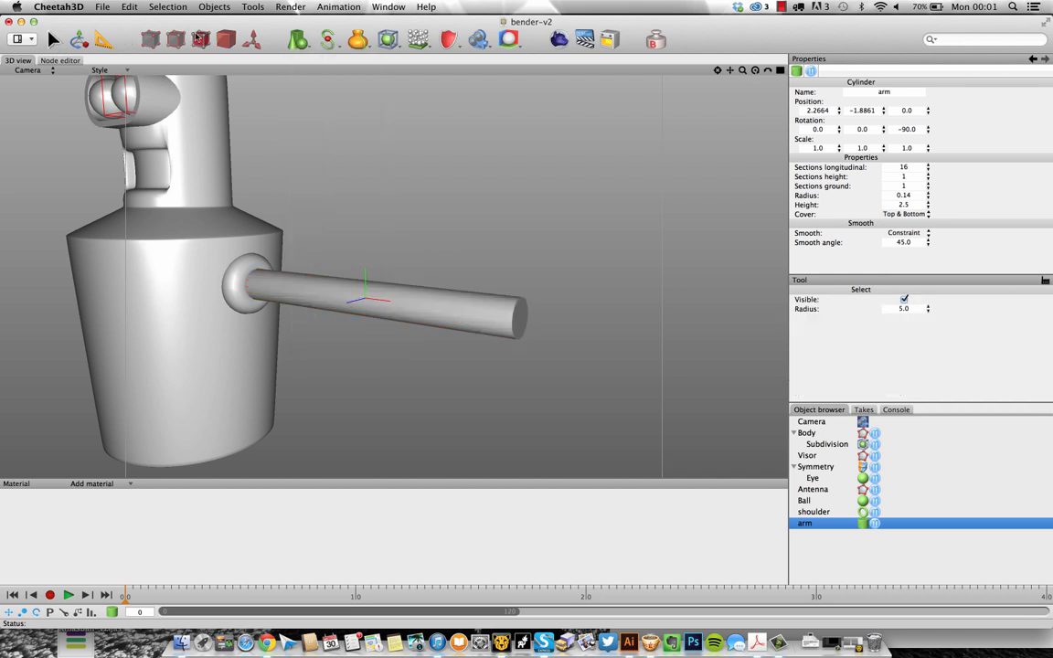
{"action": "double_click", "coordinate": [864, 523]}
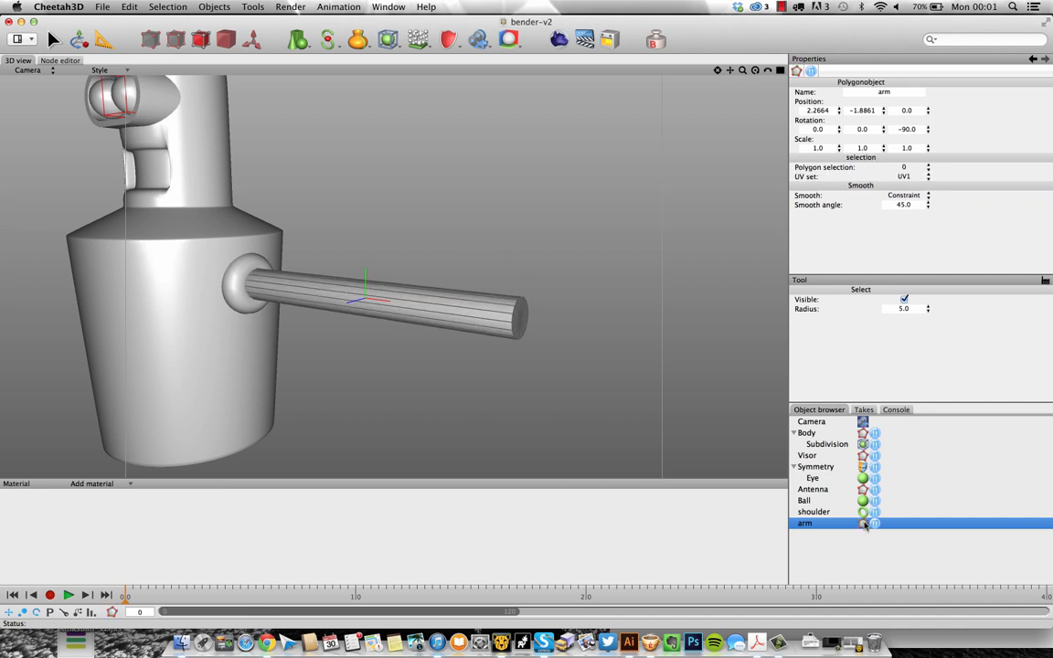
{"action": "left_click_drag", "start_coordinate": [613, 351], "coordinate": [591, 347], "text": "alt"}
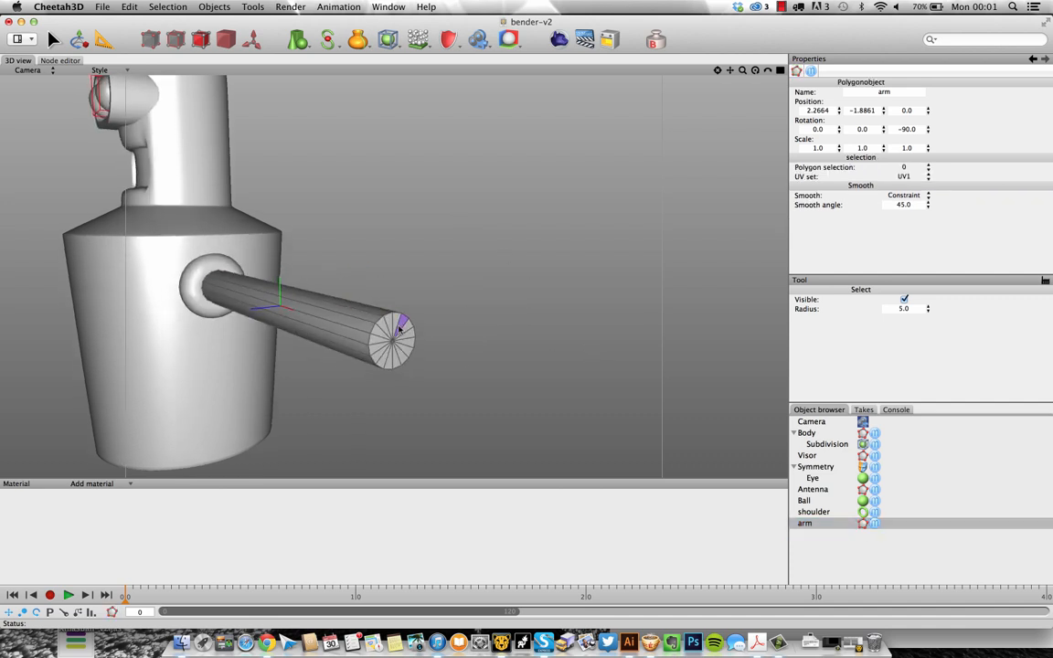
{"action": "mouse_move", "coordinate": [400, 324]}
{"action": "left_mouse_down"}
{"action": "mouse_move", "coordinate": [389, 331]}
{"action": "mouse_move", "coordinate": [399, 340]}
{"action": "mouse_move", "coordinate": [429, 291]}
{"action": "left_mouse_up"}
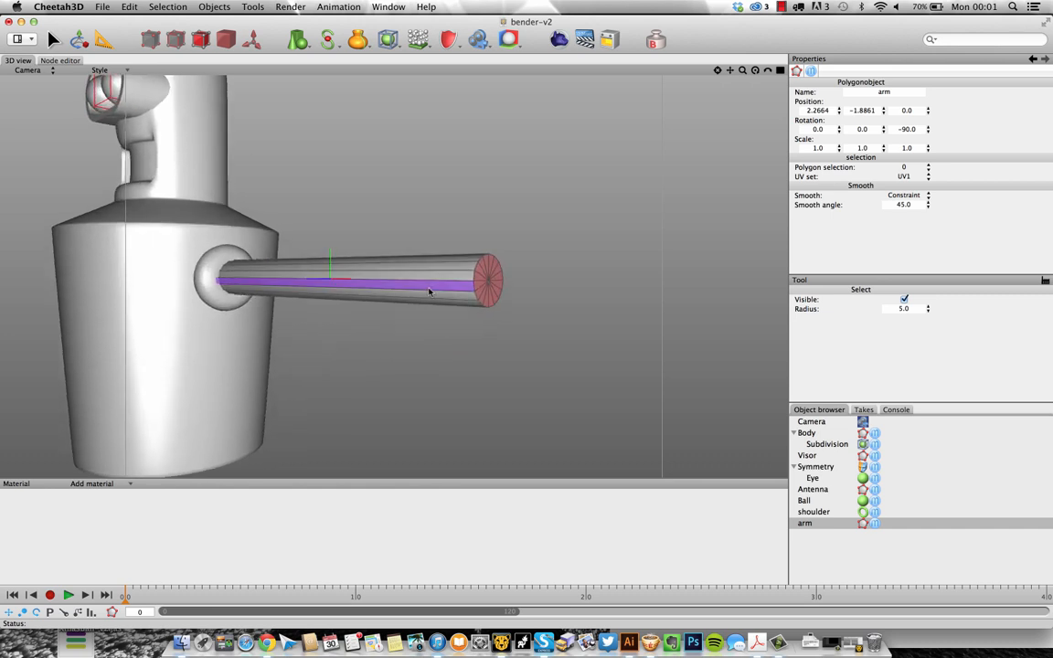
Extrude the selected end-cap faces a short distance outward along the arm and check the new section from the front
{"action": "key", "text": "w"}
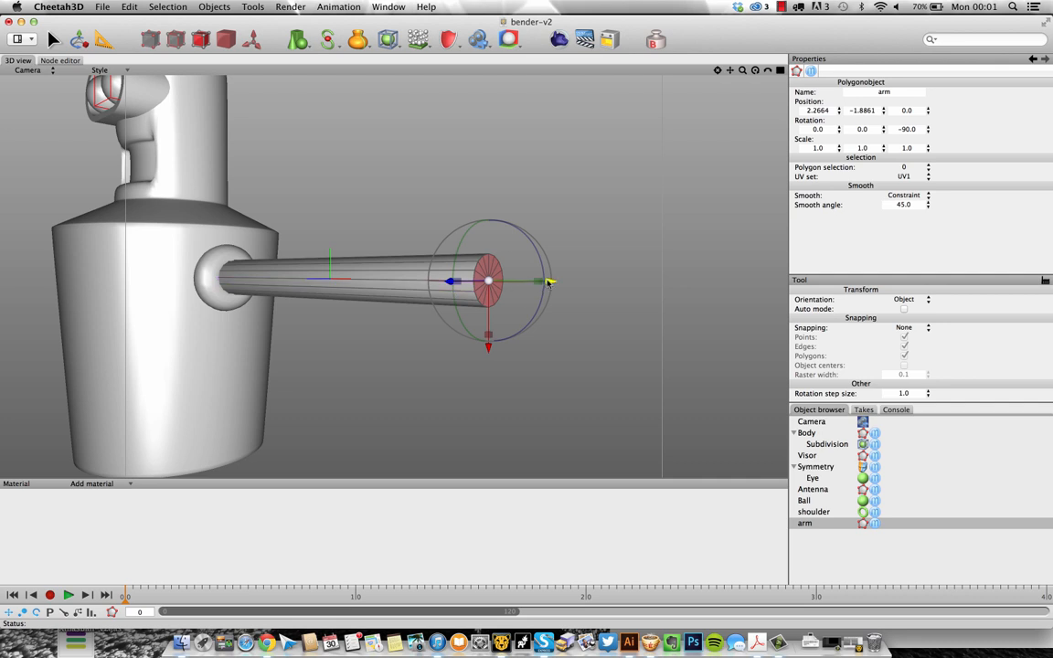
{"action": "left_click_drag", "start_coordinate": [550, 281], "coordinate": [552, 282]}
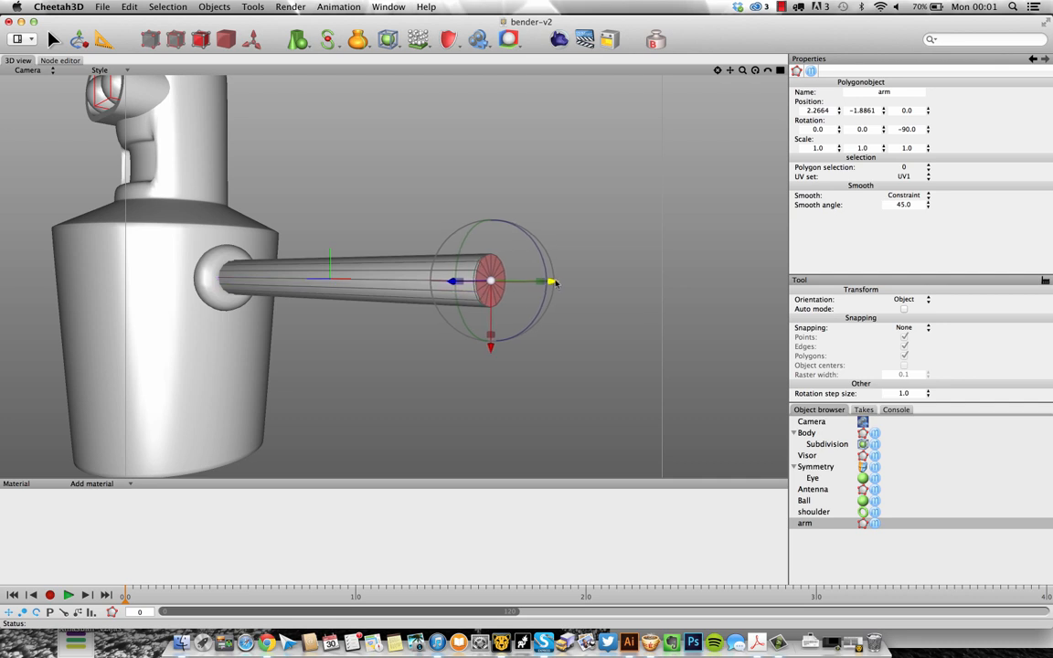
{"action": "left_click_drag", "start_coordinate": [555, 283], "coordinate": [600, 281]}
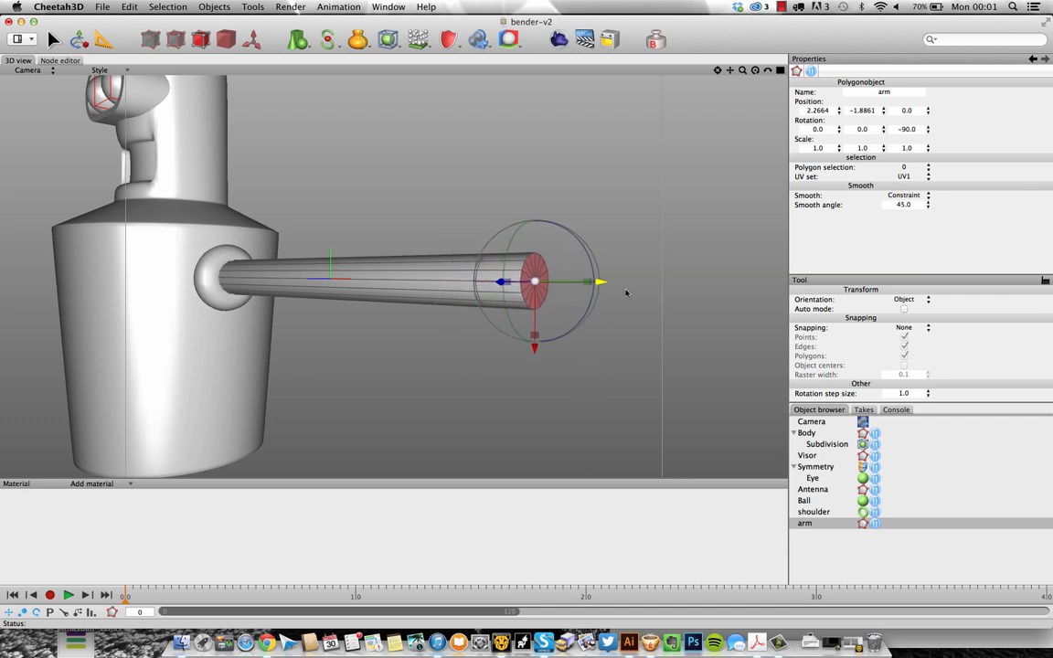
{"action": "key", "text": "F2"}
{"action": "scroll", "coordinate": [628, 285], "scroll_direction": "down", "scroll_amount": 3}
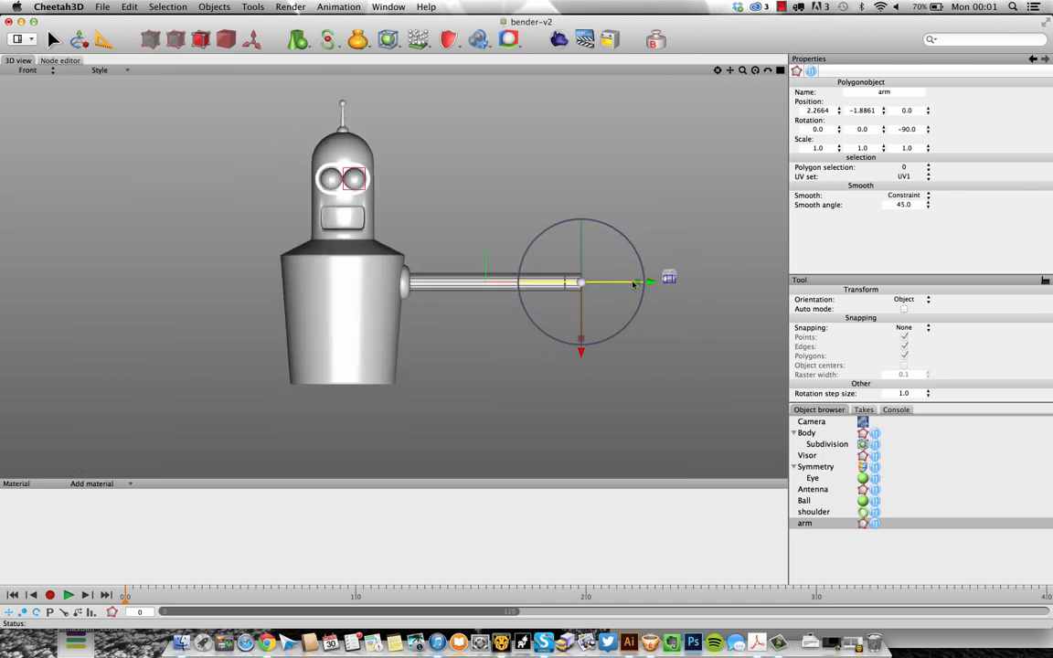
{"action": "scroll", "coordinate": [629, 284], "scroll_direction": "up", "scroll_amount": 5}
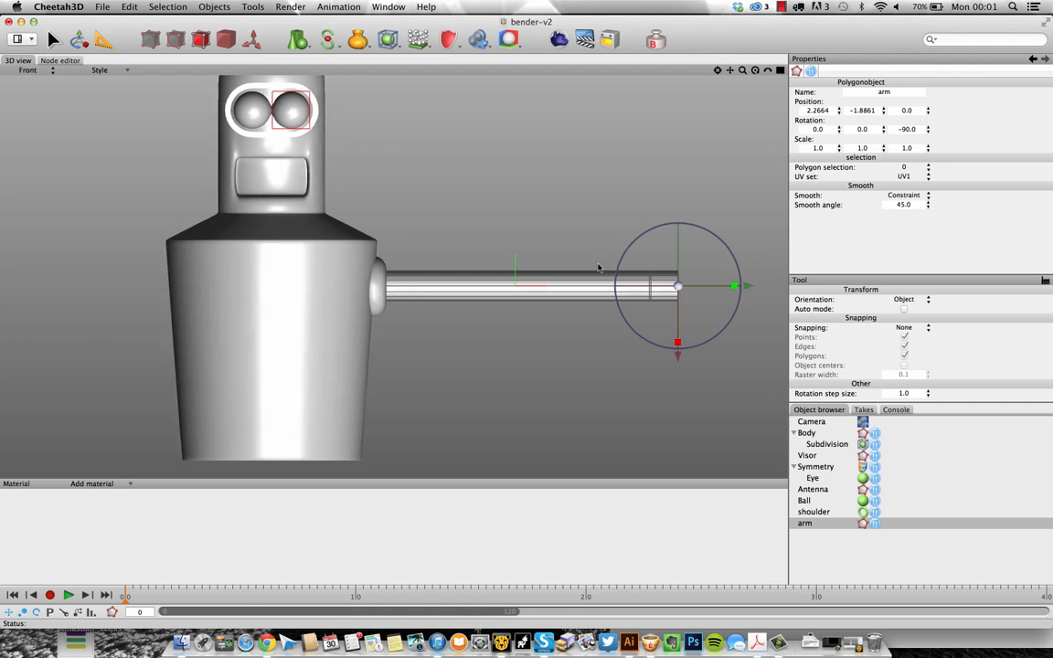
{"action": "middle_click_drag", "start_coordinate": [599, 267], "coordinate": [479, 287]}
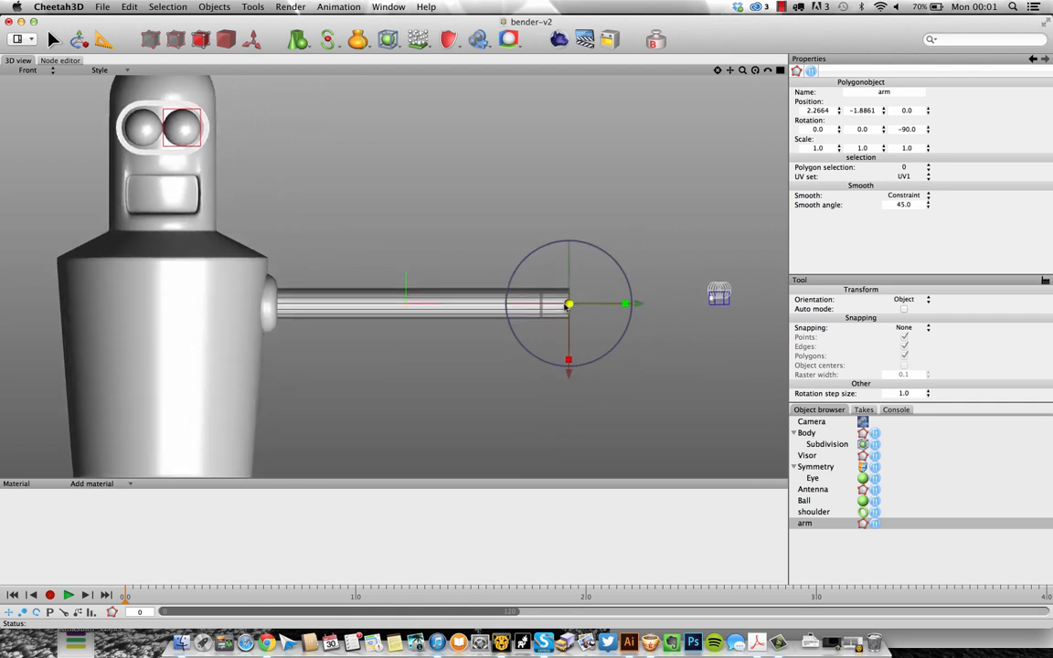
Scale up the extruded end-cap faces so the arm's end flares outward, and compare the shape with the Bender reference picture
{"action": "left_click_drag", "start_coordinate": [568, 303], "coordinate": [577, 302]}
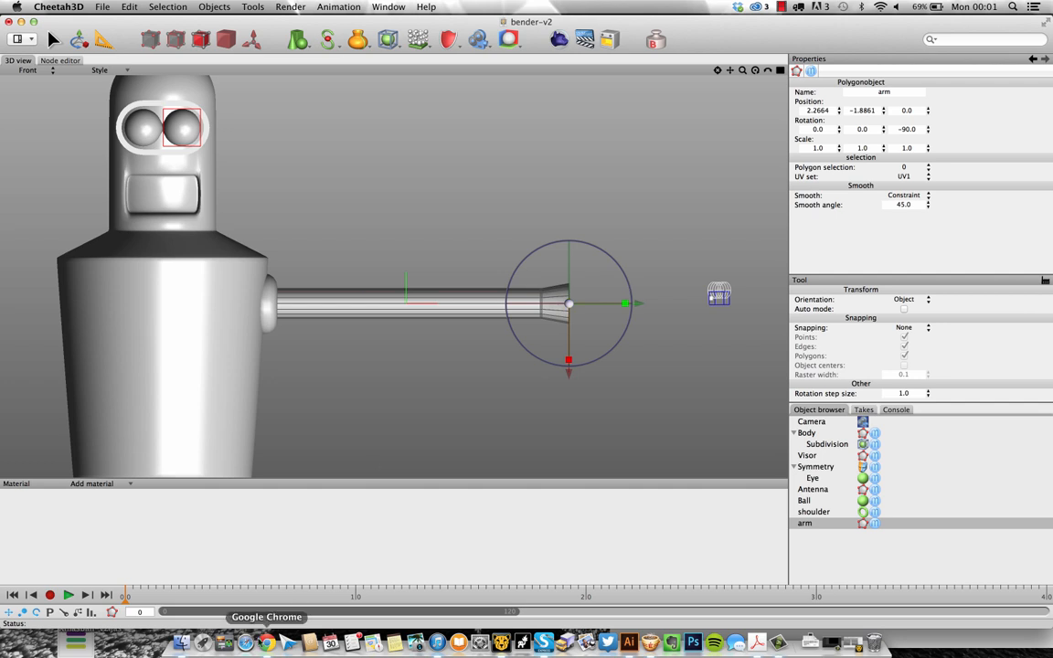
{"action": "left_click", "coordinate": [266, 642]}
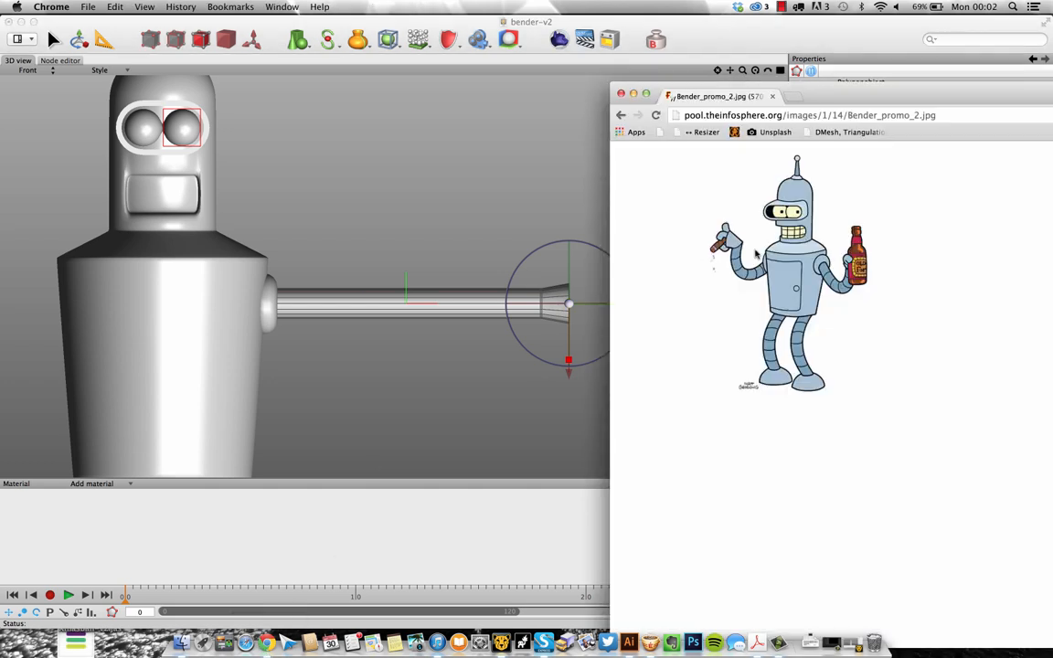
{"action": "left_click", "coordinate": [612, 24]}
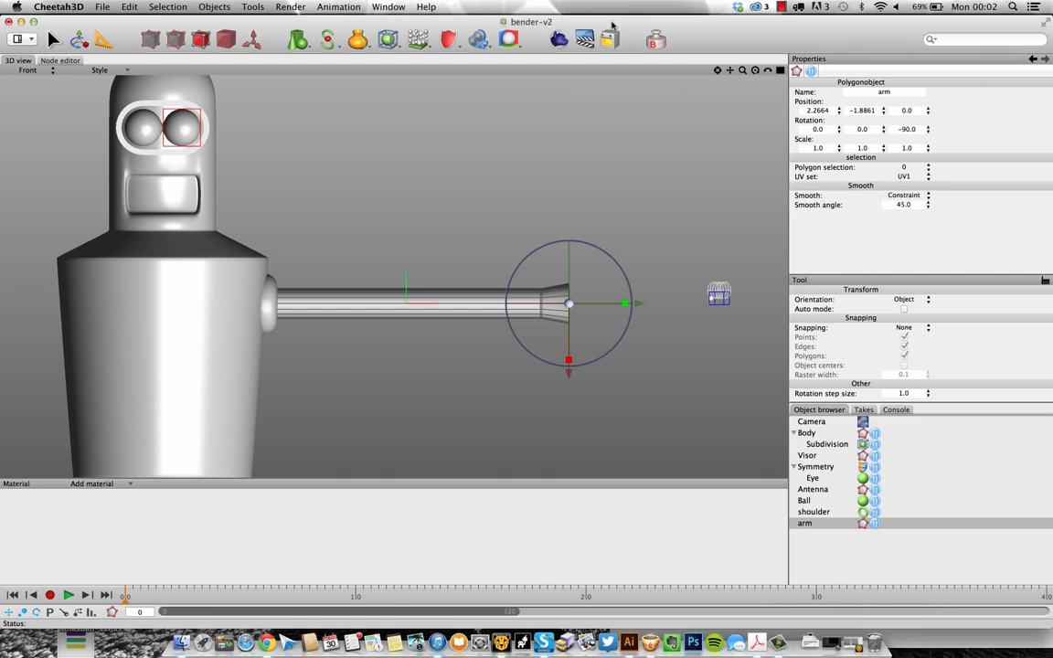
{"action": "left_click", "coordinate": [511, 199]}
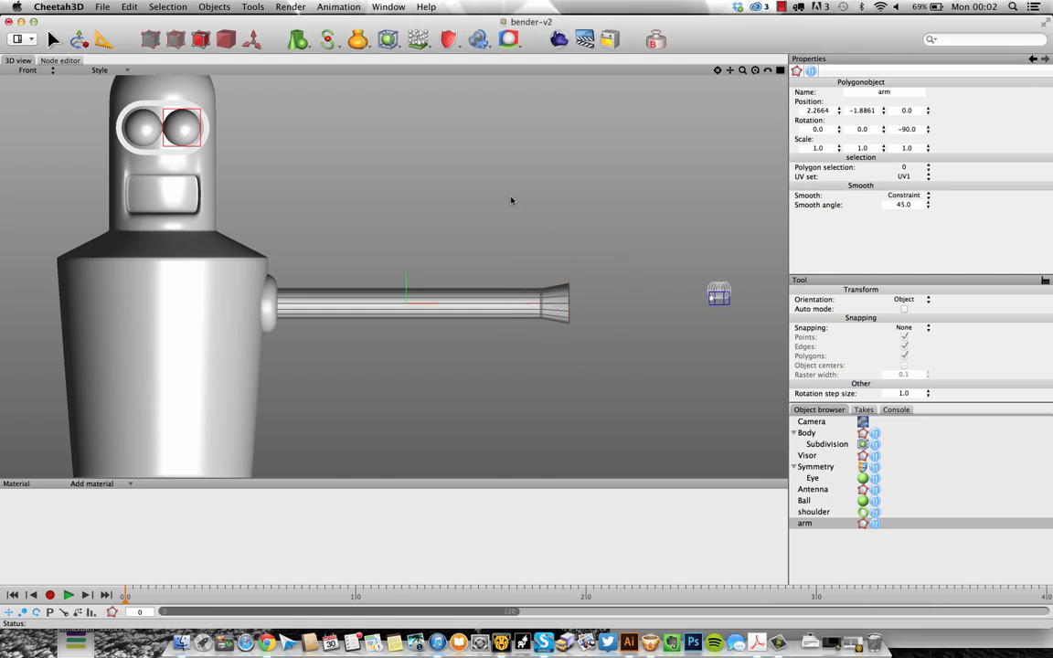
Inspect the flared end of the arm in the camera view and add a cylinder primitive
{"action": "key", "text": "F1"}
{"action": "mouse_move", "coordinate": [614, 222]}
{"action": "left_mouse_down", "text": "alt"}
{"action": "mouse_move", "coordinate": [596, 228]}
{"action": "mouse_move", "coordinate": [602, 237]}
{"action": "mouse_move", "coordinate": [632, 229]}
{"action": "mouse_move", "coordinate": [617, 223]}
{"action": "left_mouse_up", "text": "alt"}
{"action": "right_click_drag", "start_coordinate": [618, 223], "coordinate": [490, 223], "text": "alt"}
{"action": "left_click_drag", "start_coordinate": [490, 223], "coordinate": [523, 230], "text": "alt"}
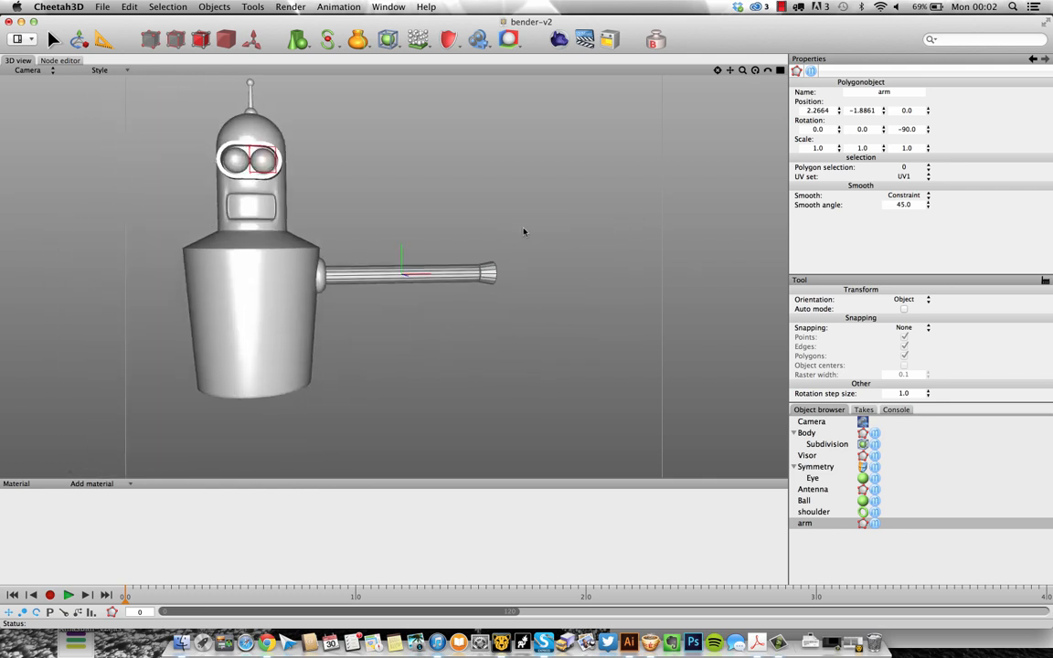
{"action": "middle_click_drag", "start_coordinate": [409, 214], "coordinate": [534, 238], "text": "alt"}
{"action": "left_click_drag", "start_coordinate": [533, 239], "coordinate": [398, 227], "text": "alt"}
{"action": "left_click", "coordinate": [295, 39]}
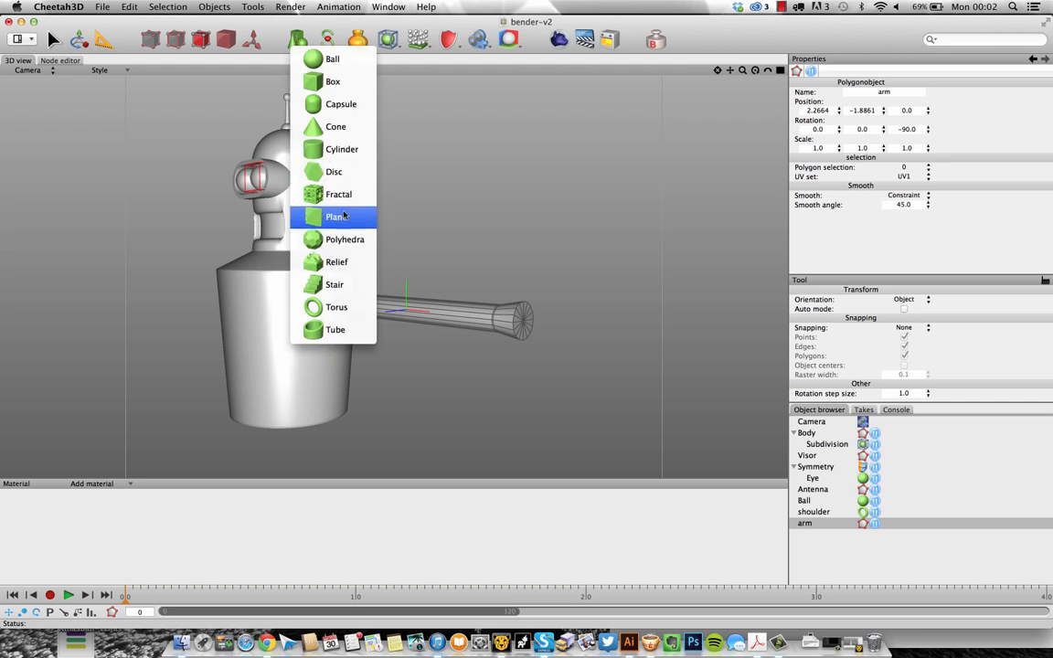
{"action": "left_click", "coordinate": [342, 150]}
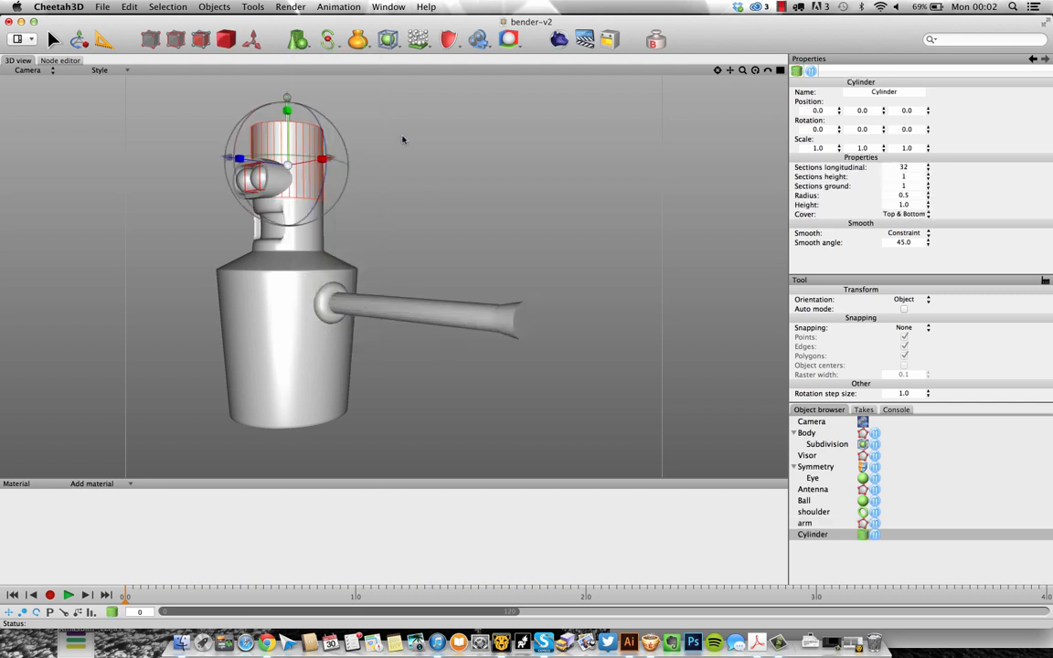
Move the new cylinder in the front view to the arm's outer end, at about X 3.97, Y -1.88
{"action": "key", "text": "F2"}
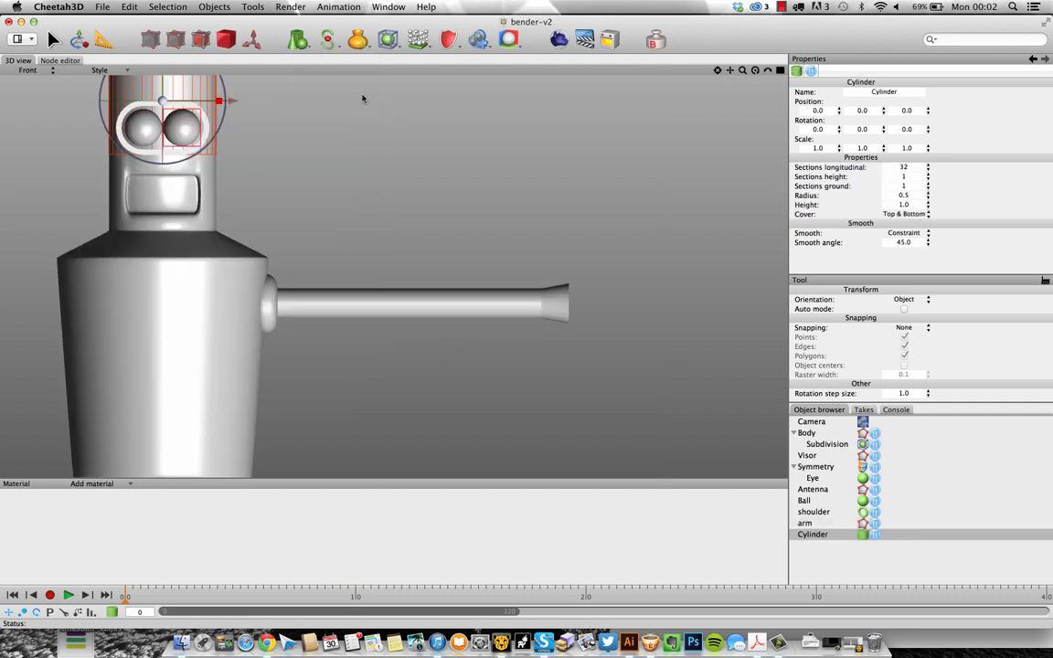
{"action": "scroll", "coordinate": [361, 183], "scroll_direction": "down", "scroll_amount": 2}
{"action": "scroll", "coordinate": [362, 228], "scroll_direction": "up", "scroll_amount": 2}
{"action": "middle_click_drag", "start_coordinate": [365, 166], "coordinate": [383, 299]}
{"action": "left_click_drag", "start_coordinate": [177, 175], "coordinate": [177, 365]}
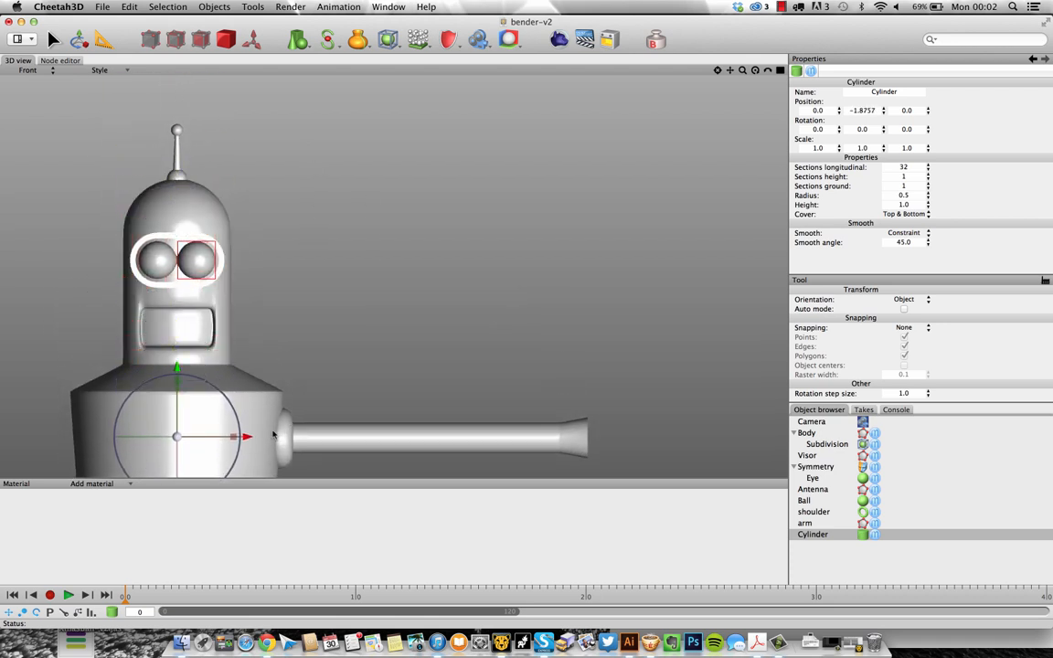
{"action": "left_click_drag", "start_coordinate": [245, 439], "coordinate": [676, 439]}
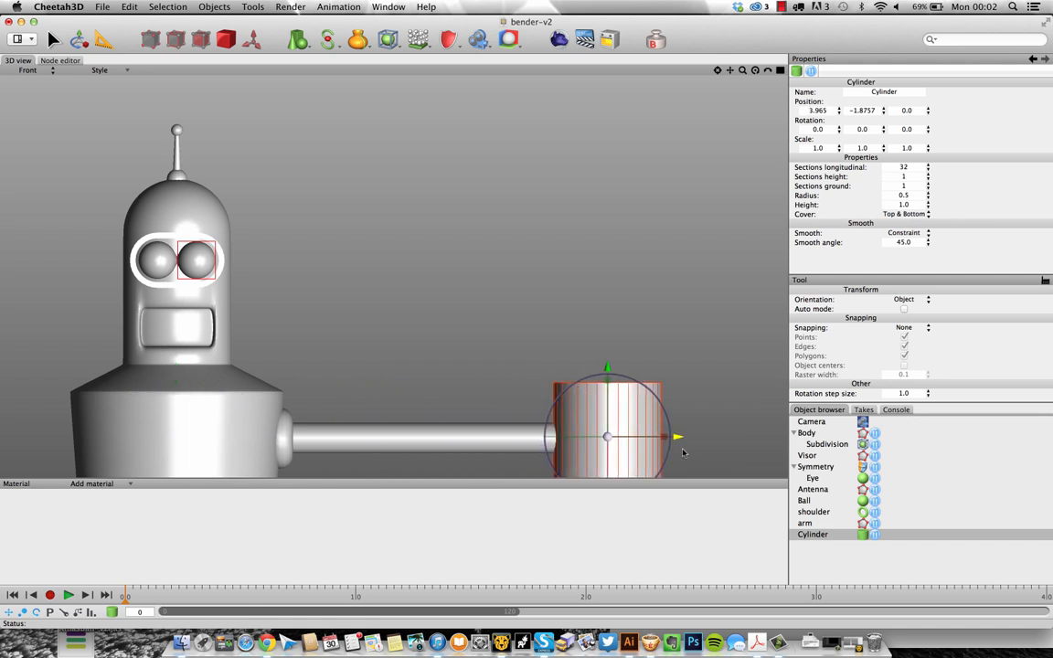
Rotate the cylinder to -90° about Z in line with the arm and shift it outward to about X 4.06
{"action": "key", "text": "r"}
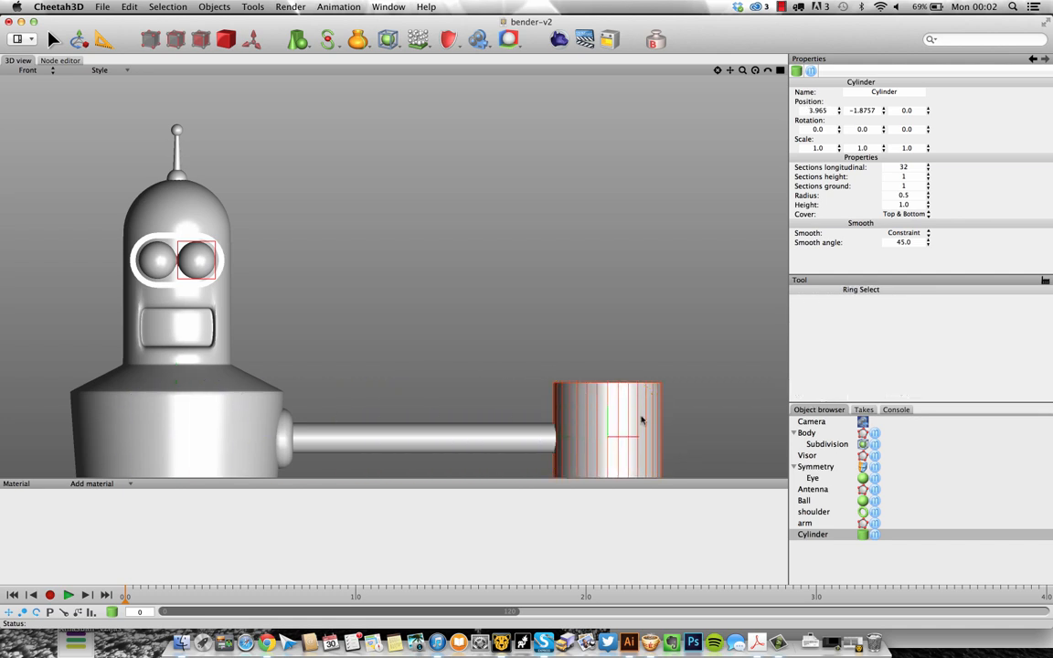
{"action": "key", "text": "w"}
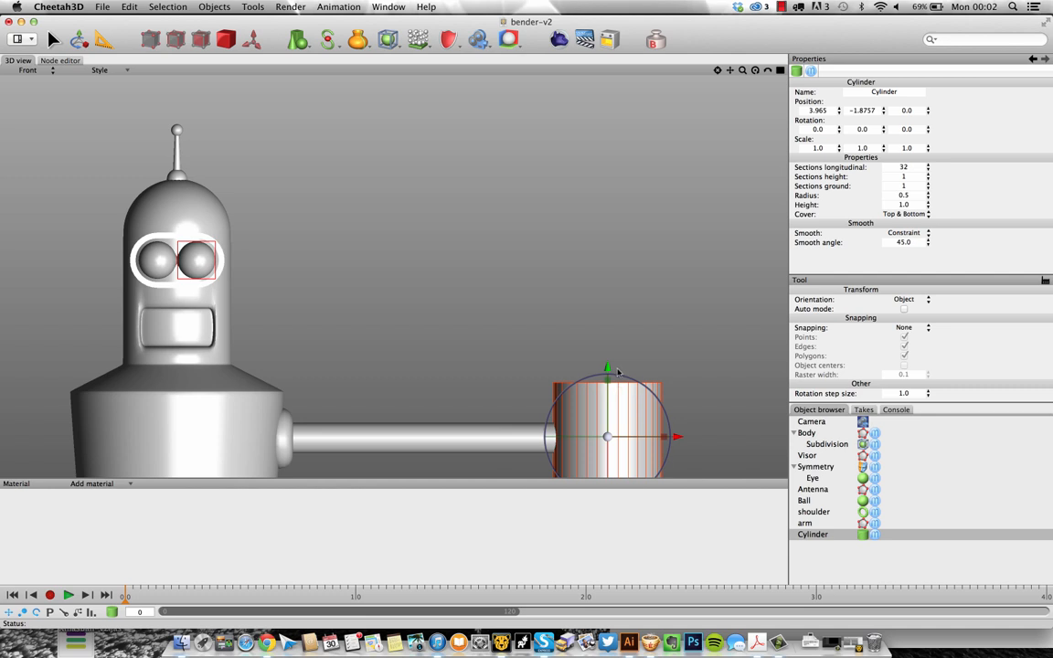
{"action": "left_click_drag", "start_coordinate": [617, 370], "coordinate": [687, 439]}
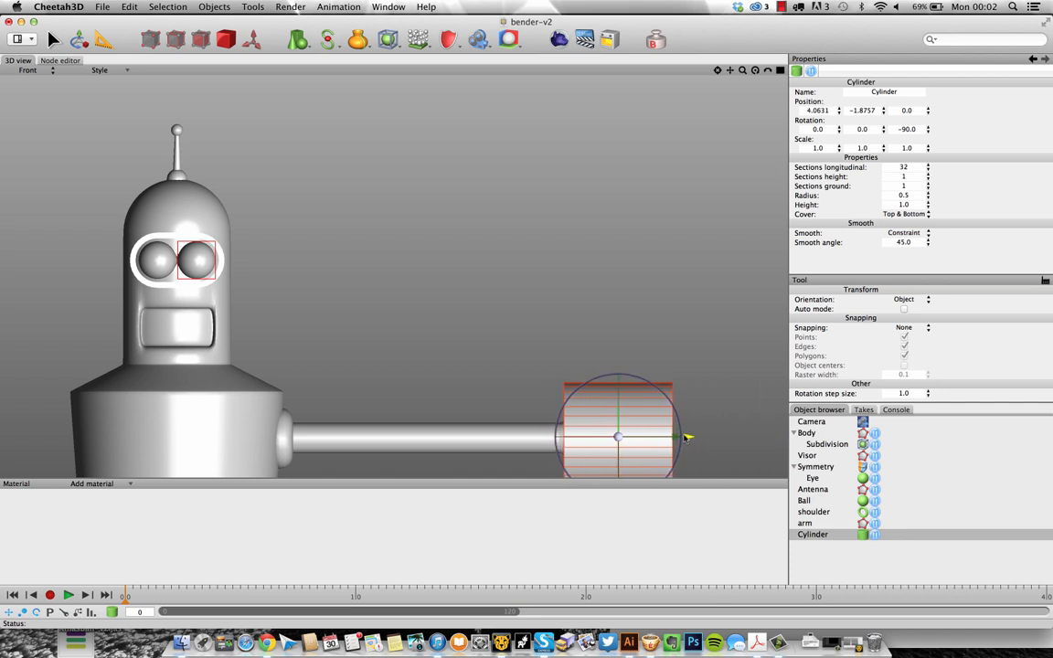
Set the cylinder's longitudinal sections to 8 and scale it down uniformly to about 0.107
{"action": "left_click", "coordinate": [914, 168]}
{"action": "type", "text": "8"}
{"action": "key", "text": "Return"}
{"action": "scroll", "coordinate": [622, 280], "scroll_direction": "down", "scroll_amount": 5}
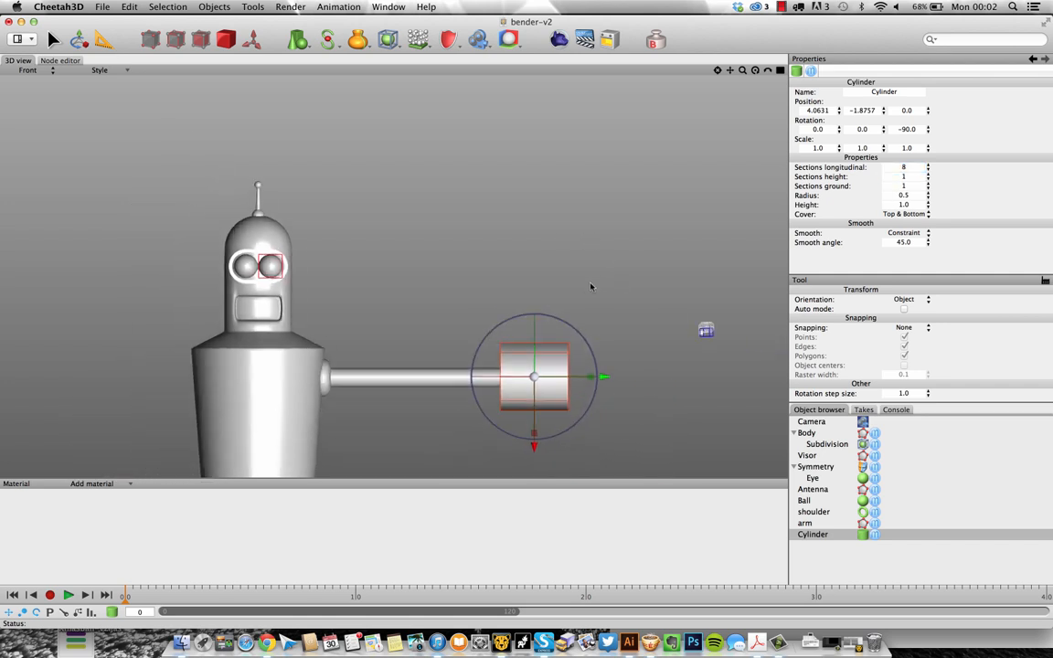
{"action": "key", "text": "F1"}
{"action": "left_click_drag", "start_coordinate": [581, 282], "coordinate": [546, 277], "text": "alt"}
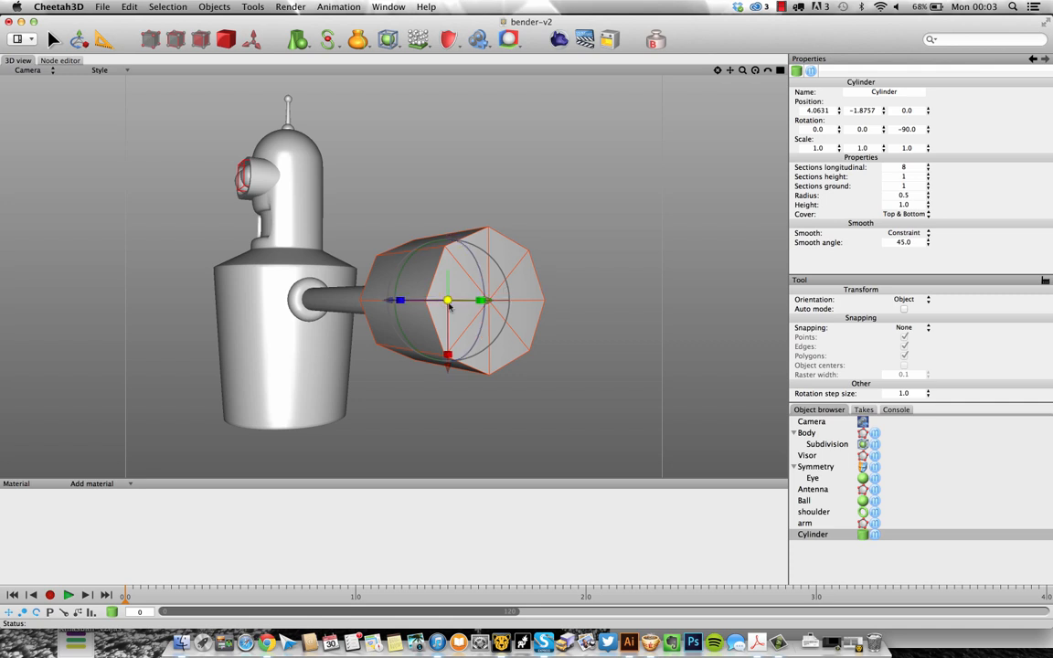
{"action": "left_click_drag", "start_coordinate": [447, 299], "coordinate": [365, 299]}
Lengthen the small cylinder to a height of 2.73 and move it against the arm's flared end, at about X 3.92
{"action": "key", "text": "2"}
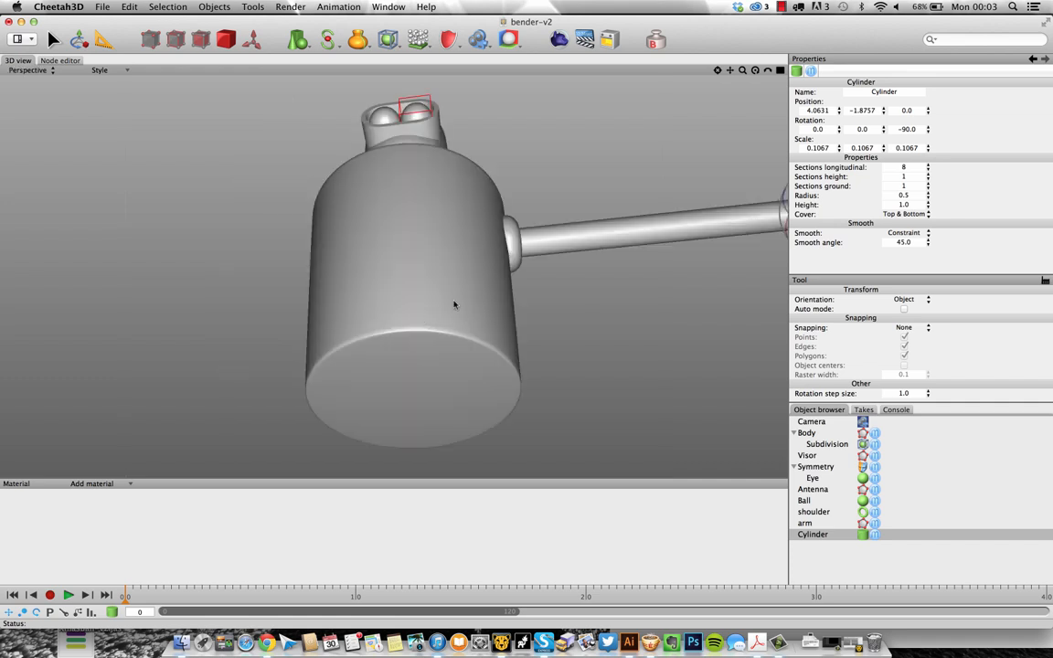
{"action": "key", "text": "3"}
{"action": "right_click_drag", "start_coordinate": [573, 278], "coordinate": [645, 278], "text": "alt"}
{"action": "middle_click_drag", "start_coordinate": [645, 277], "coordinate": [387, 47], "text": "alt"}
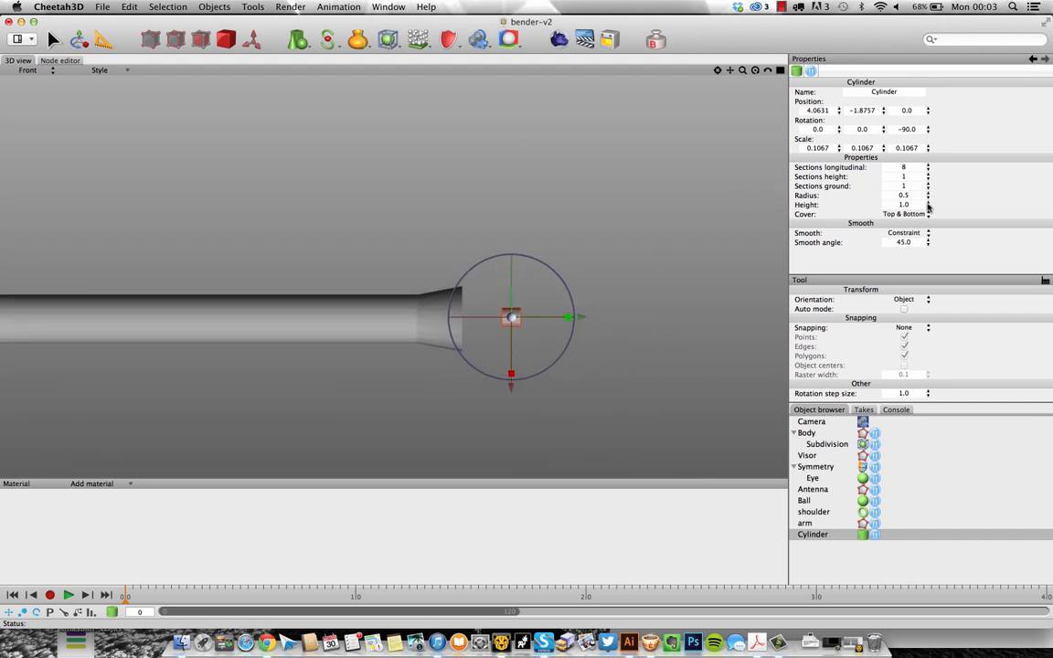
{"action": "left_click_drag", "start_coordinate": [929, 205], "coordinate": [923, 92]}
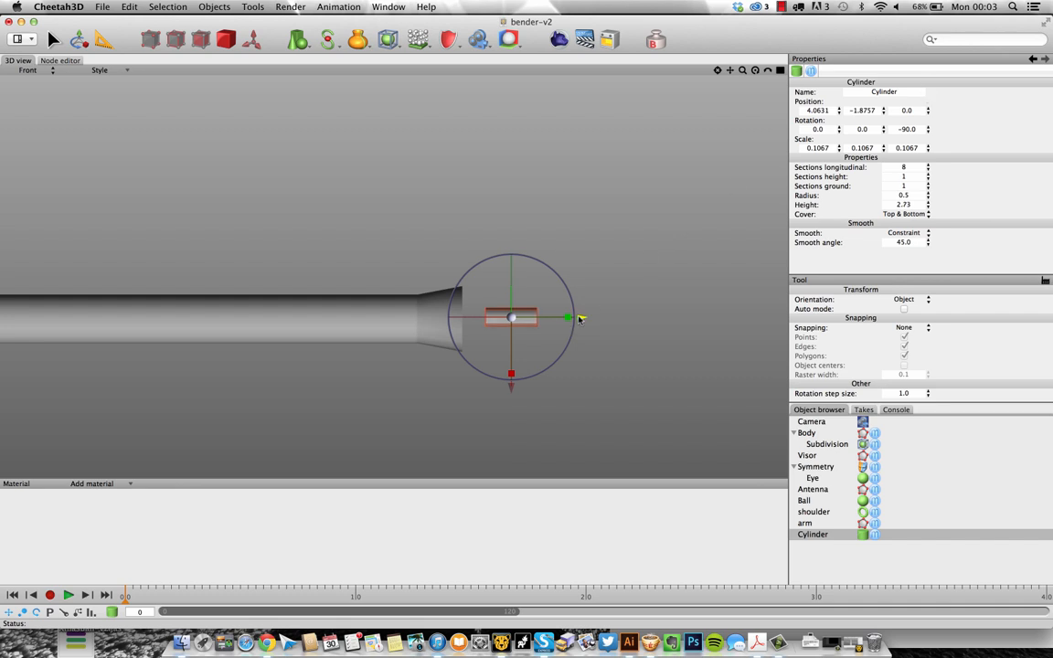
{"action": "left_click_drag", "start_coordinate": [579, 317], "coordinate": [555, 317]}
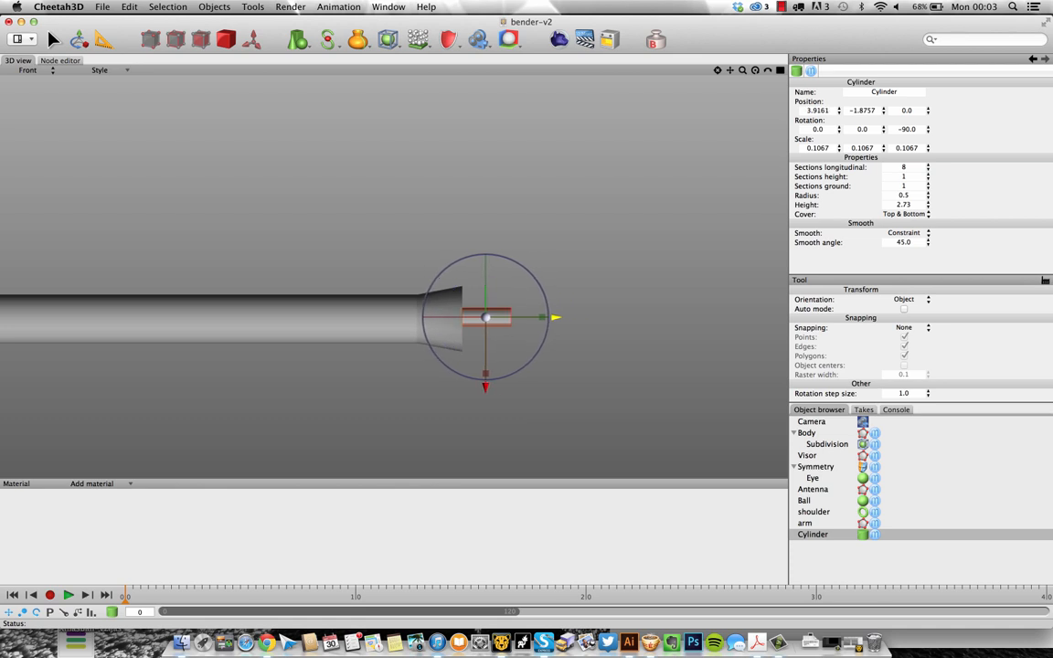
{"action": "left_click", "coordinate": [587, 271]}
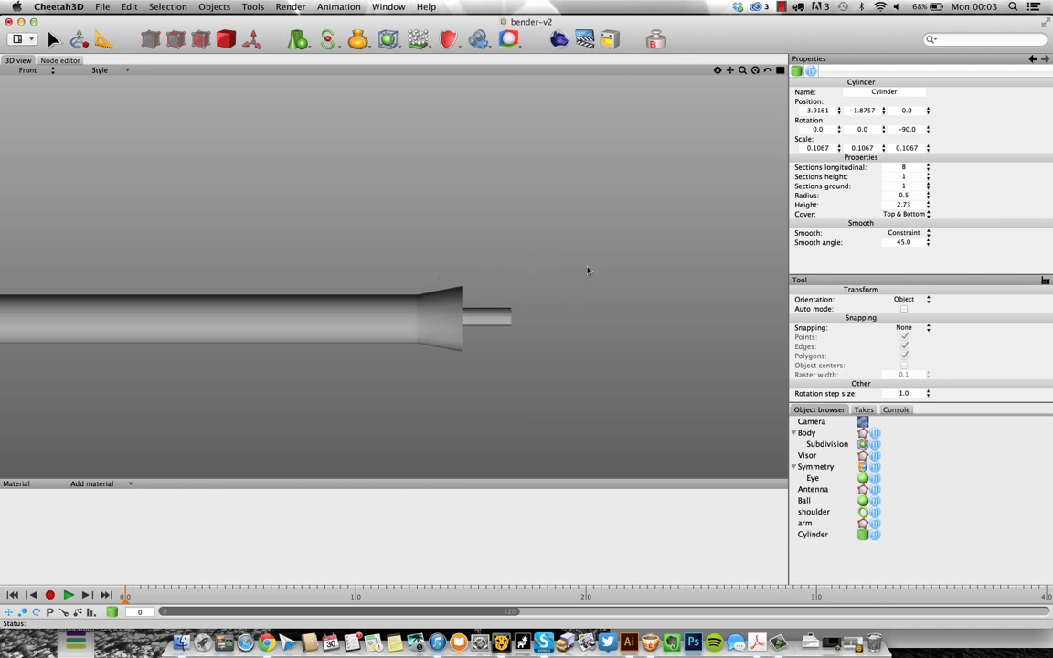
Attach a Ring modifier to the small cylinder and set it to 3 items at an angle of 360
{"action": "left_click", "coordinate": [501, 322]}
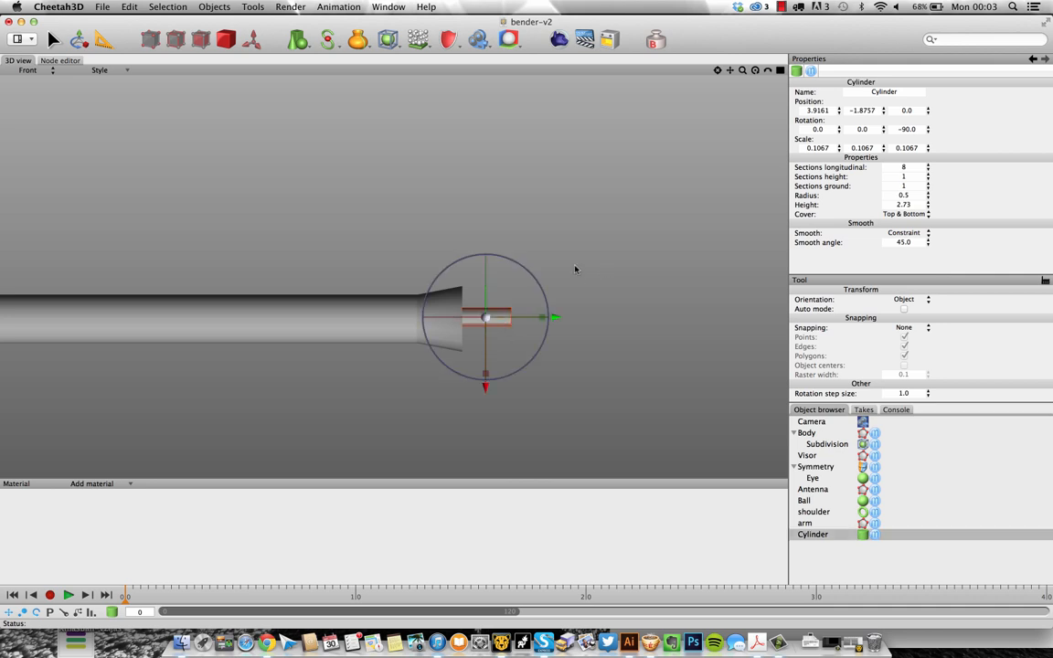
{"action": "key", "text": "F1"}
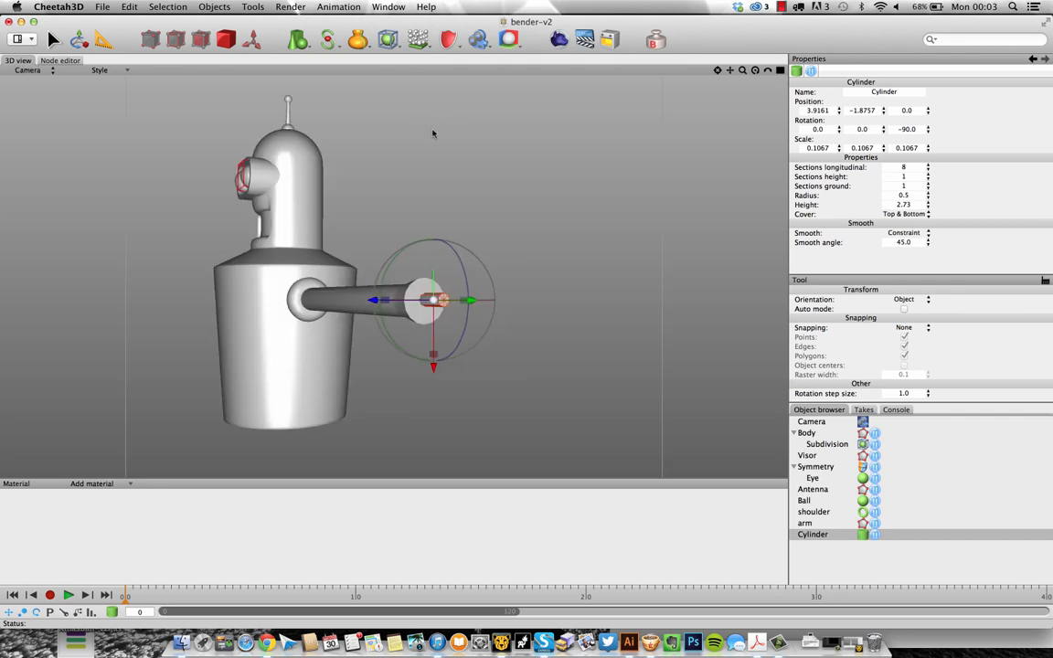
{"action": "left_click", "coordinate": [396, 37]}
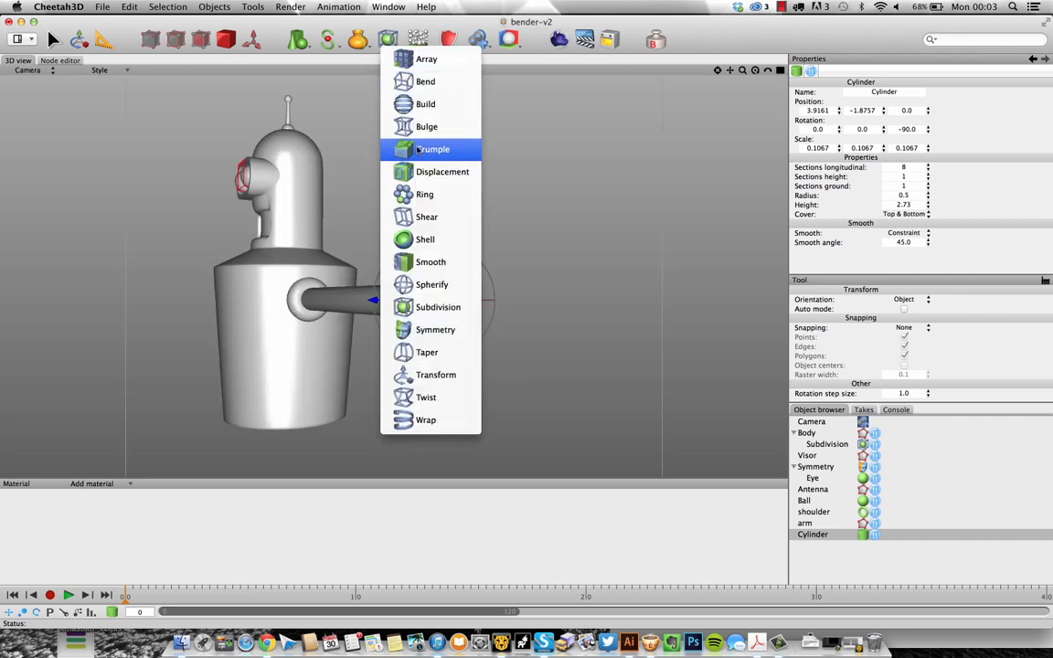
{"action": "left_click", "coordinate": [426, 195]}
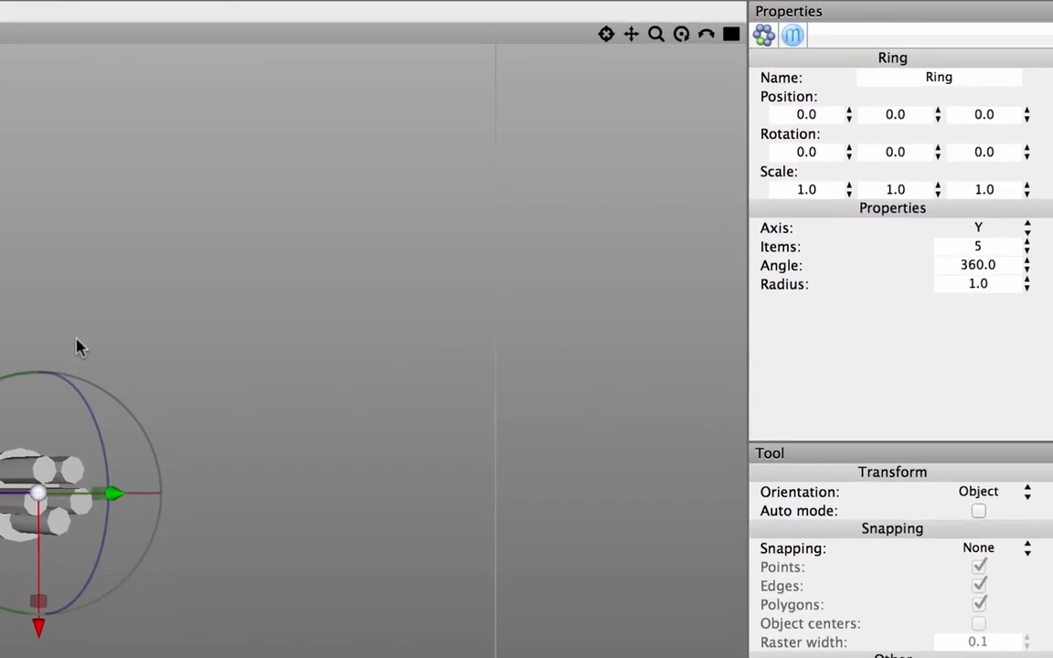
{"action": "left_click", "coordinate": [995, 247]}
{"action": "double_click", "coordinate": [995, 247]}
{"action": "type", "text": "3"}
{"action": "key", "text": "Tab"}
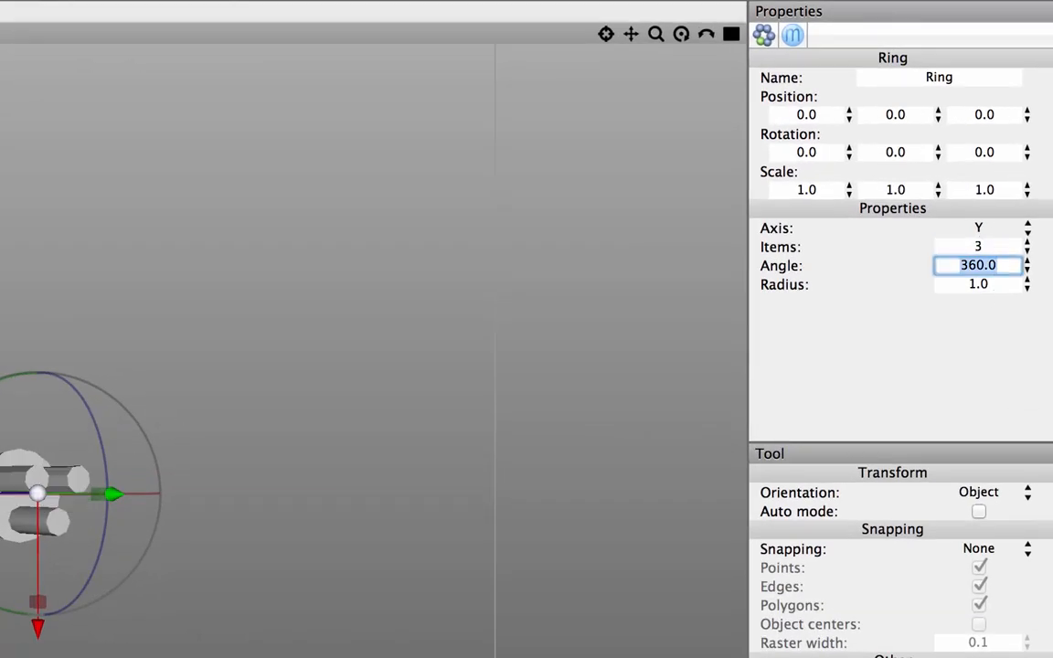
{"action": "key", "text": "Return"}
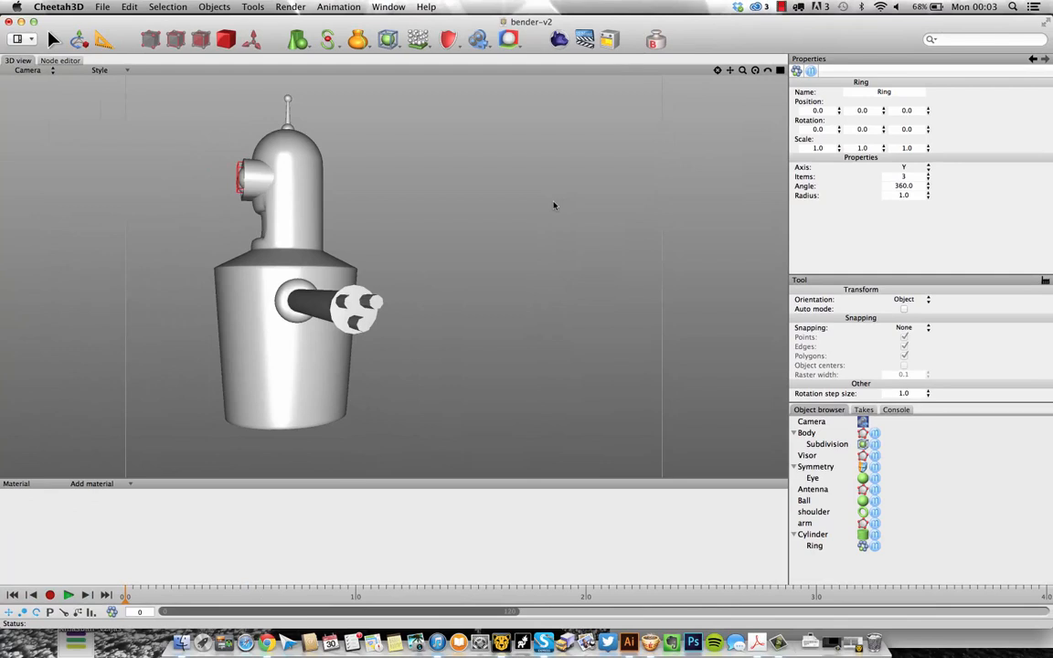
Check the ringed cylinders at the arm's end and rename the cylinder object as fingers
{"action": "right_click_drag", "start_coordinate": [553, 205], "coordinate": [496, 247]}
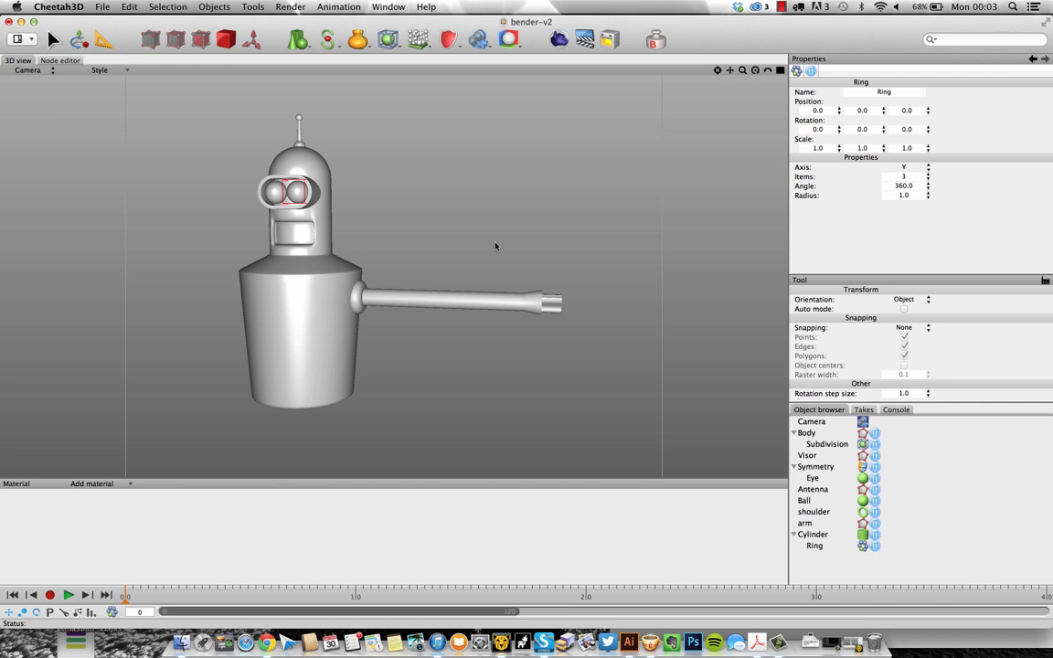
{"action": "left_click", "coordinate": [804, 522]}
{"action": "left_click", "coordinate": [811, 534]}
{"action": "left_click", "coordinate": [813, 535]}
{"action": "type", "text": "fin"}
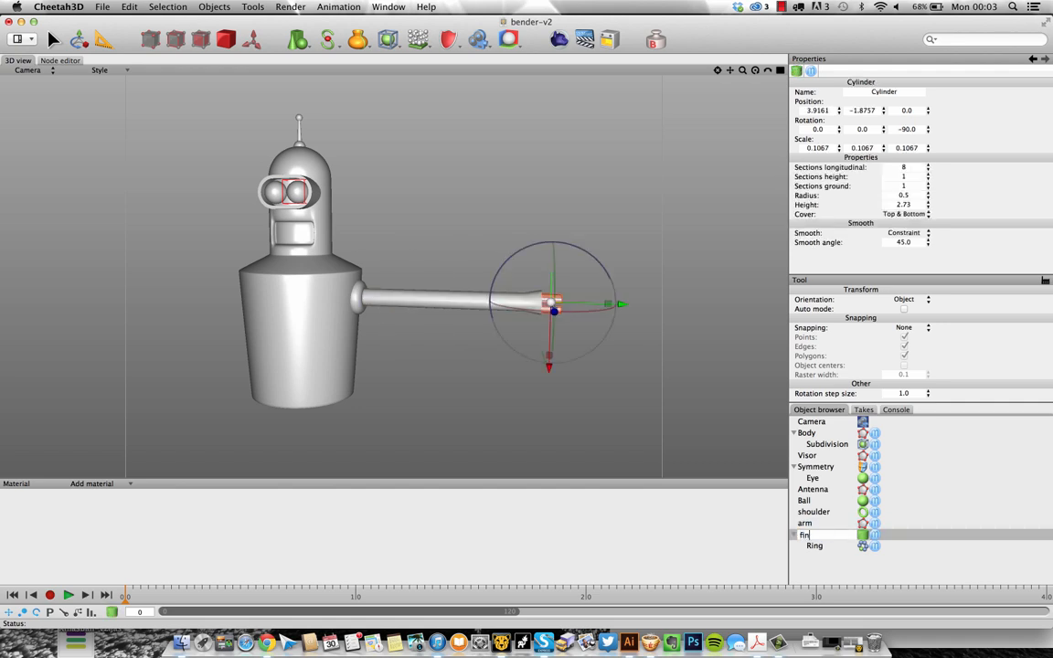
{"action": "type", "text": "gers"}
{"action": "key", "text": "Return"}
Select the shoulder, arm and fingers together and examine the complete arm in the camera and front views
{"action": "left_click", "coordinate": [813, 512]}
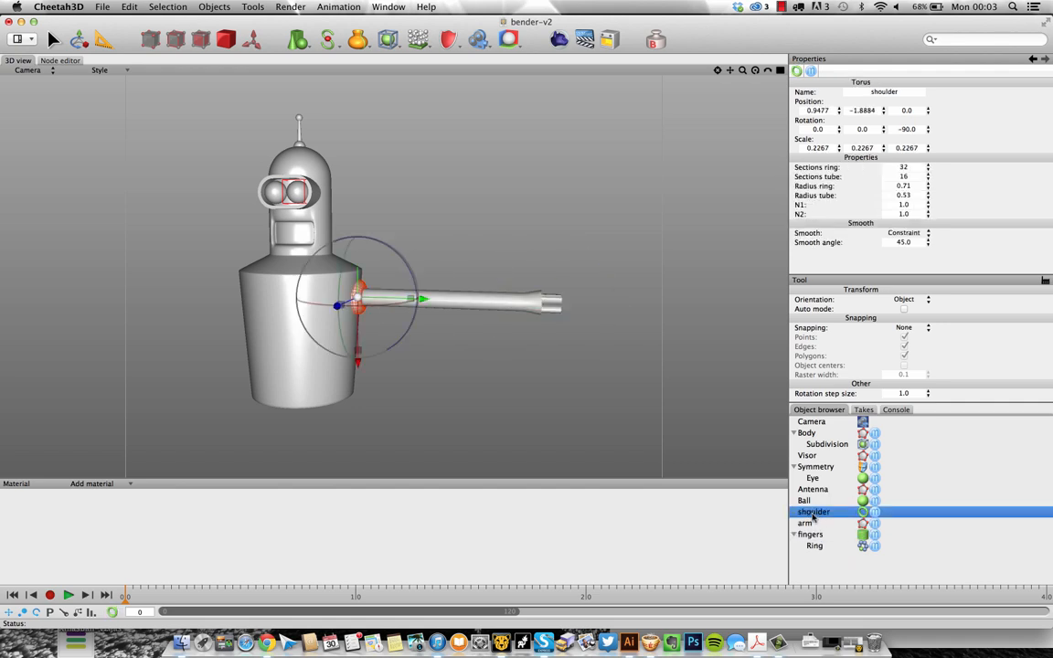
{"action": "left_click", "coordinate": [811, 535], "text": "shift"}
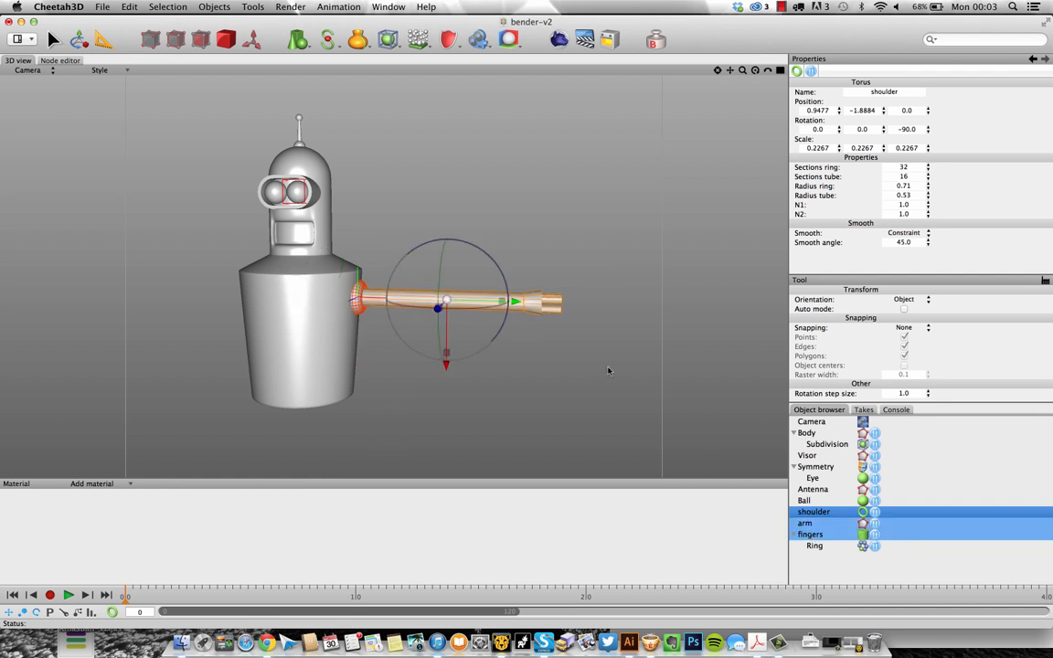
{"action": "left_click_drag", "start_coordinate": [608, 370], "coordinate": [621, 366], "text": "alt"}
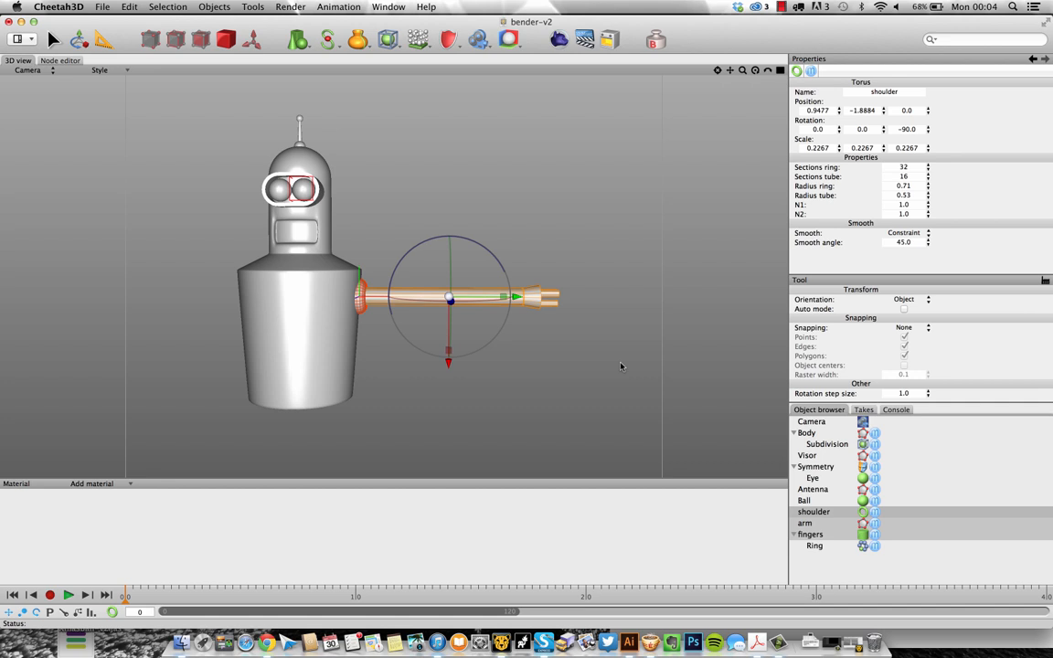
{"action": "right_click_drag", "start_coordinate": [482, 234], "coordinate": [529, 225], "text": "alt"}
{"action": "middle_click_drag", "start_coordinate": [481, 218], "coordinate": [559, 210], "text": "alt"}
{"action": "key", "text": "F2"}
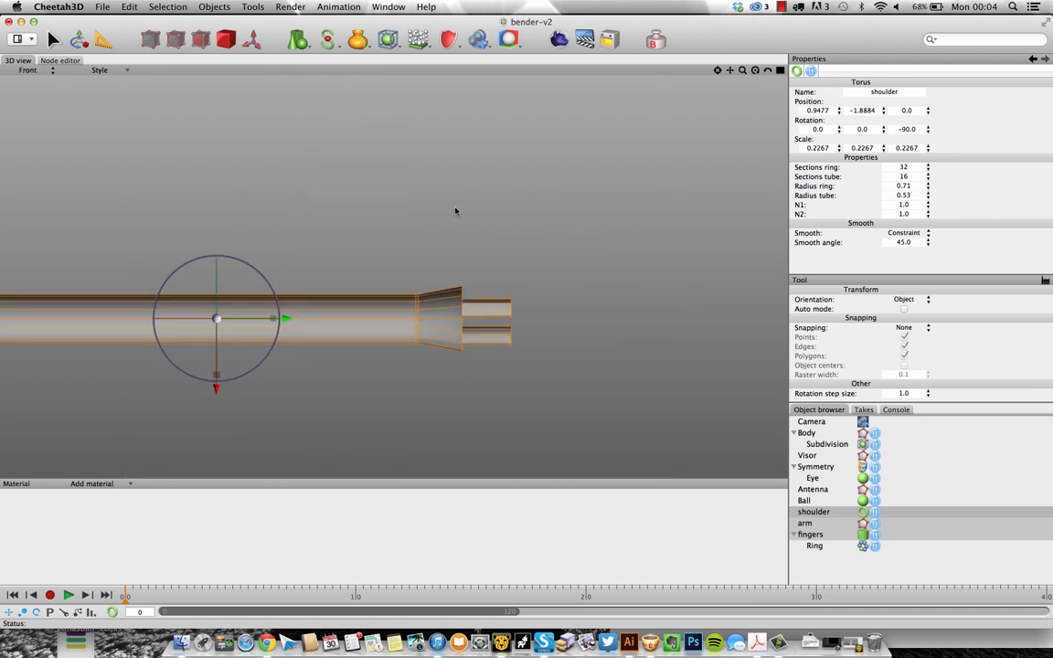
{"action": "right_click_drag", "start_coordinate": [455, 211], "coordinate": [357, 222], "text": "alt"}
{"action": "middle_click_drag", "start_coordinate": [338, 200], "coordinate": [432, 186], "text": "alt"}
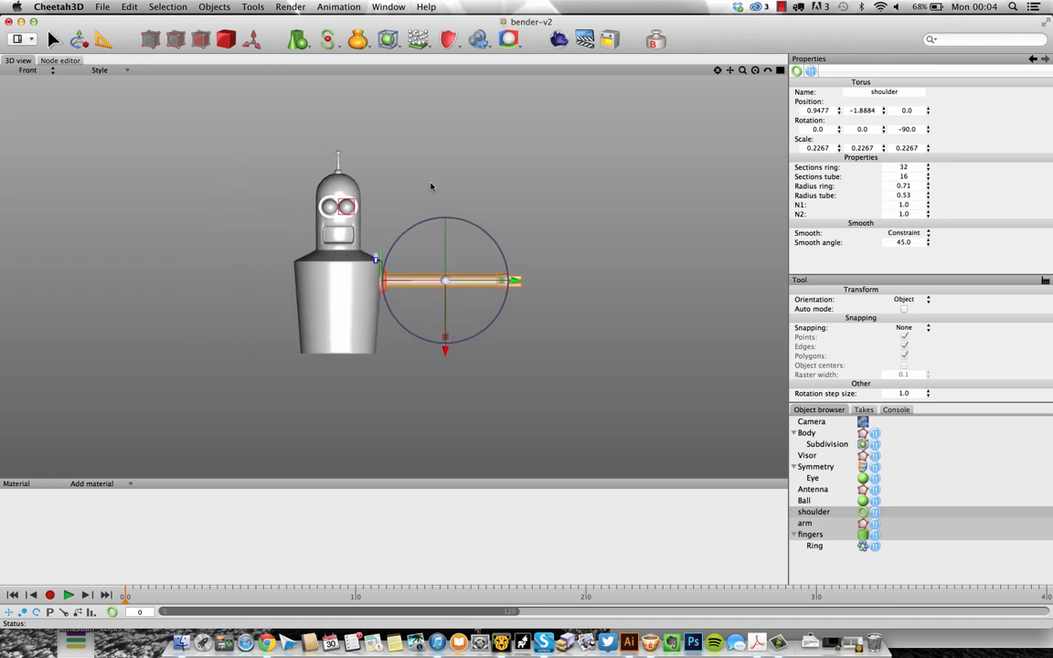
Duplicate the shoulder torus and move the copy to the opposite side of the body, at about X -0.96
{"action": "left_click", "coordinate": [384, 291]}
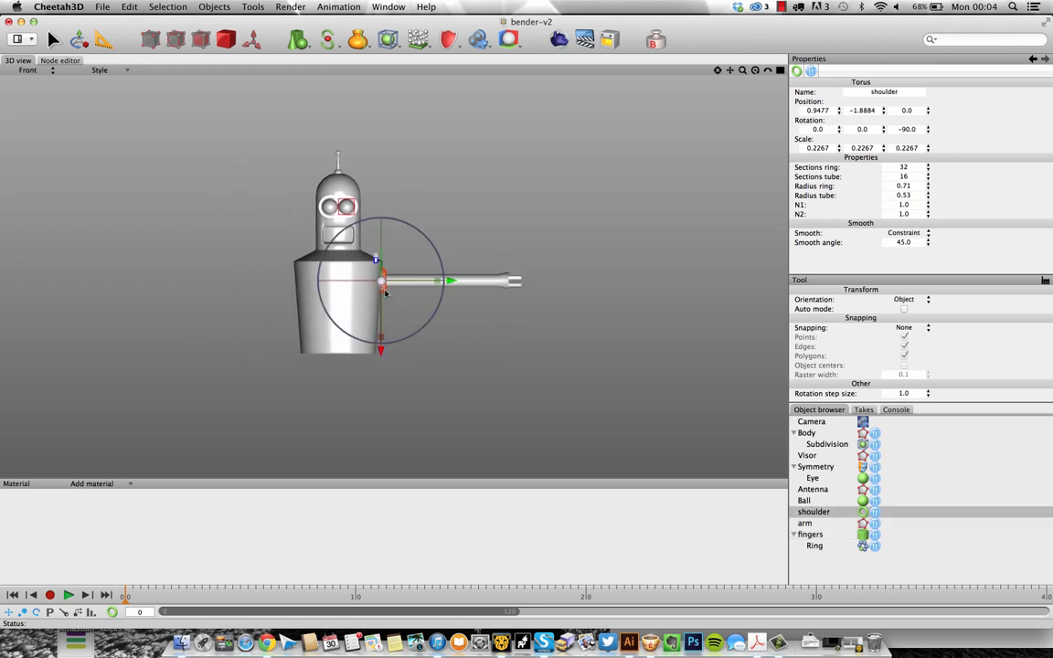
{"action": "key", "text": "super+d"}
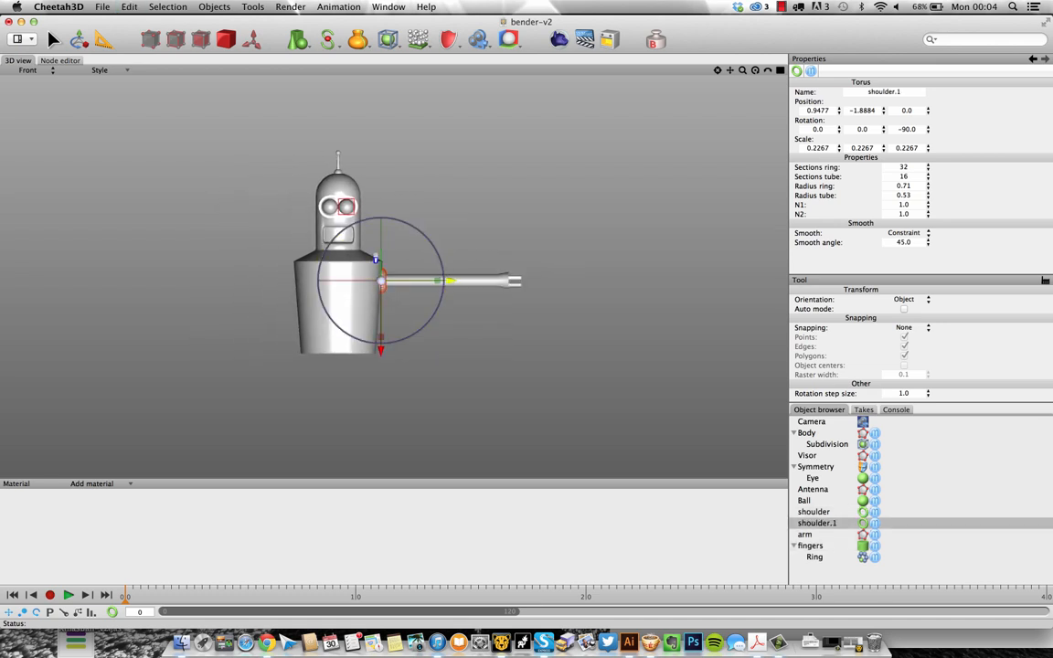
{"action": "left_click_drag", "start_coordinate": [449, 280], "coordinate": [365, 281]}
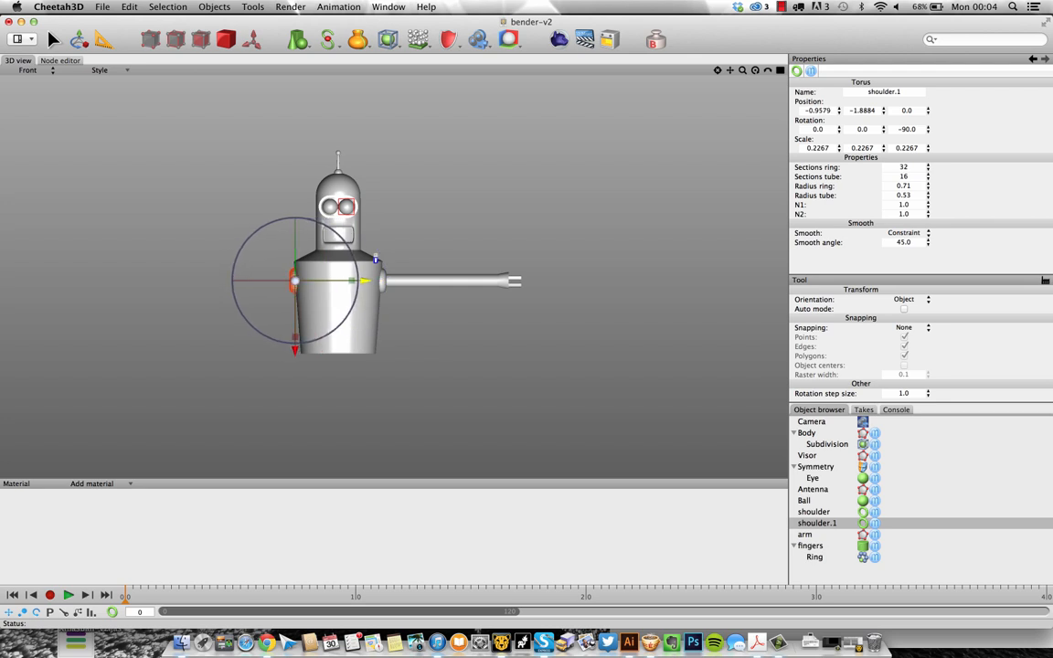
Duplicate the arm, flip the copy to a rotation of 180, 0, -90 and place it against the second shoulder, at about X -2.24
{"action": "left_click", "coordinate": [427, 281]}
{"action": "key", "text": "super+d"}
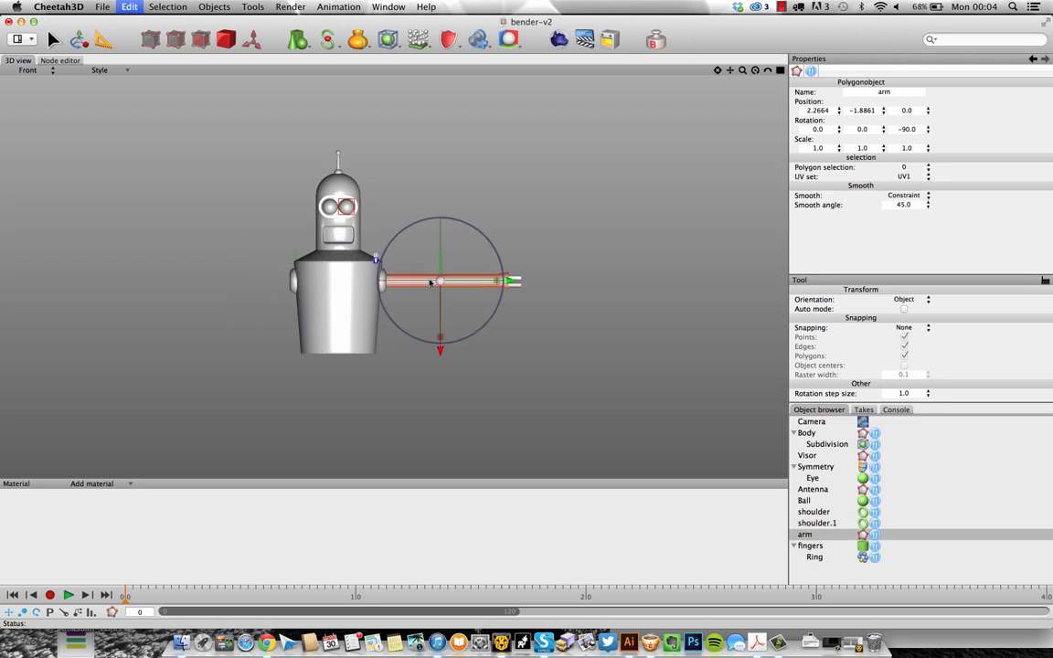
{"action": "left_click_drag", "start_coordinate": [508, 282], "coordinate": [274, 287]}
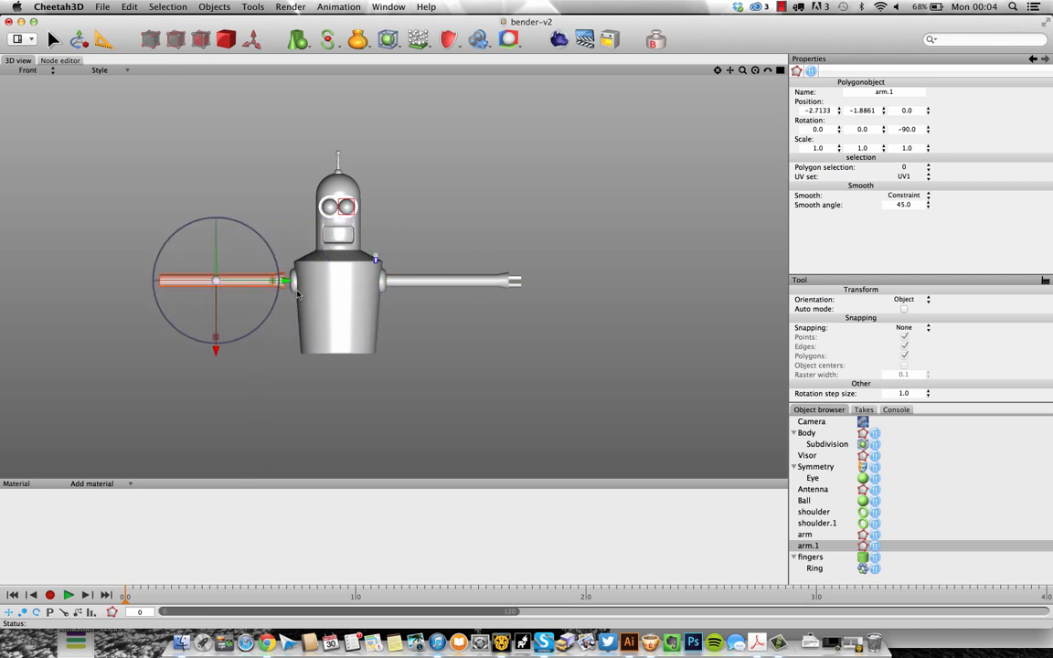
{"action": "left_click_drag", "start_coordinate": [164, 282], "coordinate": [382, 272]}
{"action": "left_click_drag", "start_coordinate": [384, 271], "coordinate": [399, 272]}
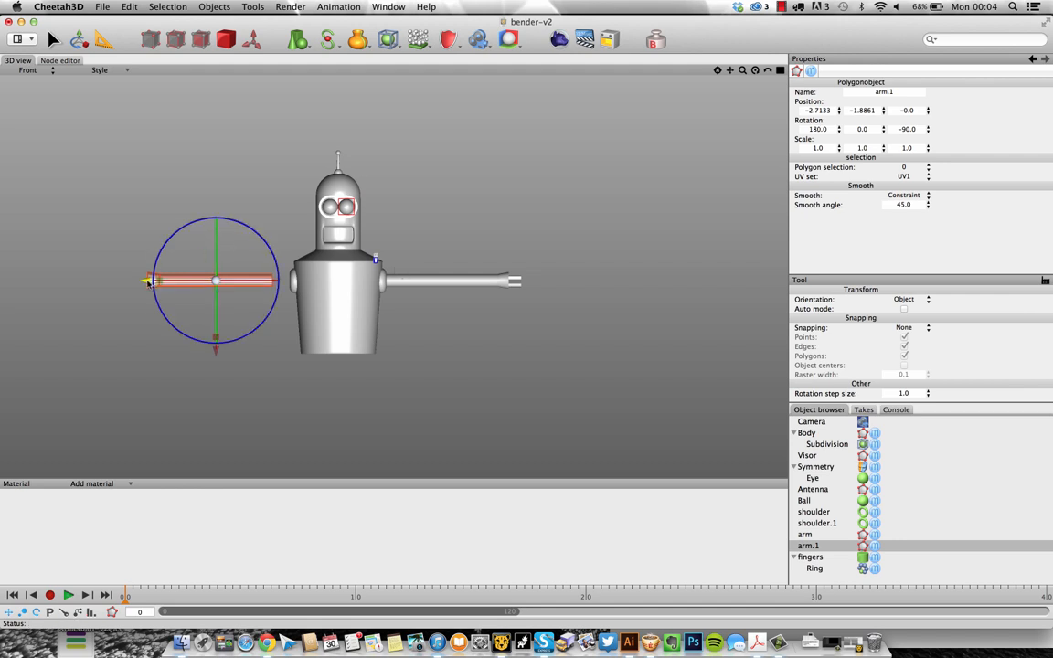
{"action": "left_click_drag", "start_coordinate": [147, 280], "coordinate": [168, 281]}
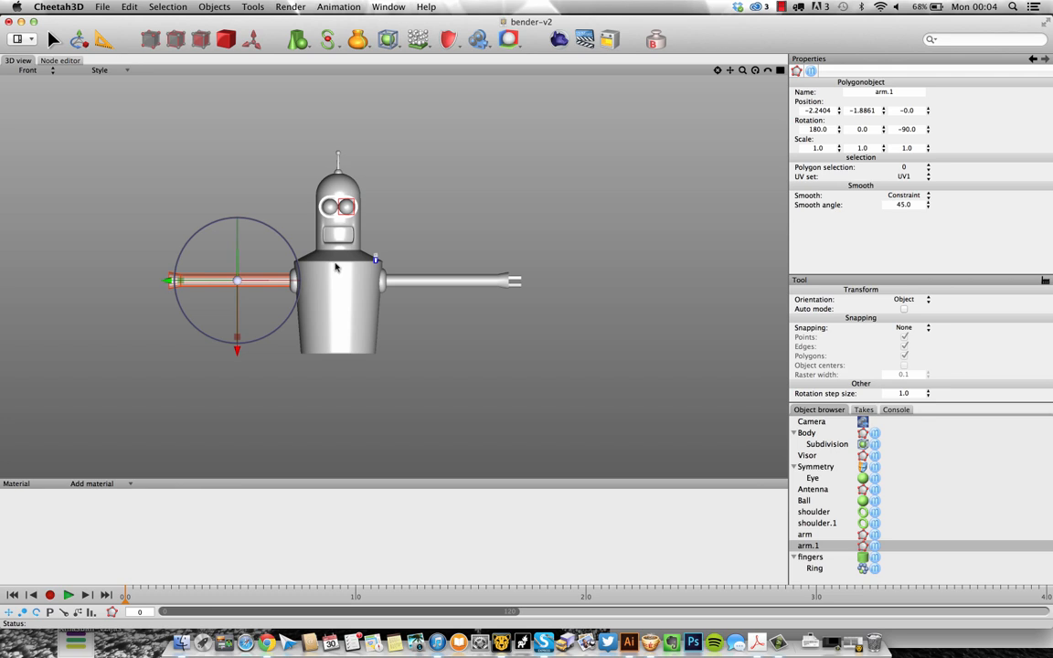
Duplicate the fingers and move the copy to the flared end of the second arm, at about X -3.87
{"action": "left_click", "coordinate": [515, 282]}
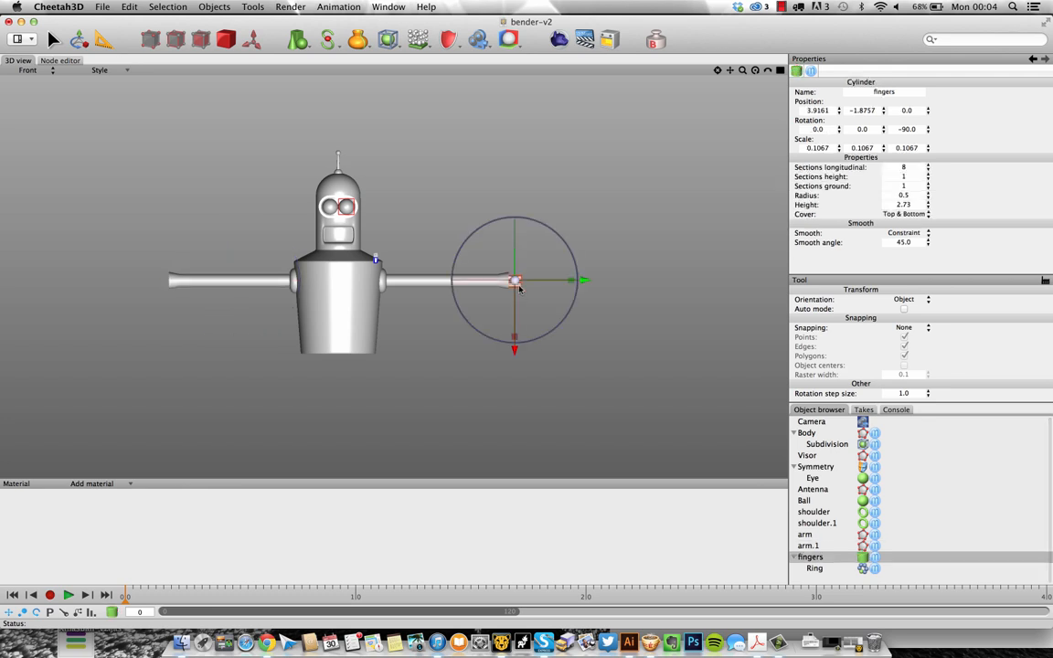
{"action": "key", "text": "super+d"}
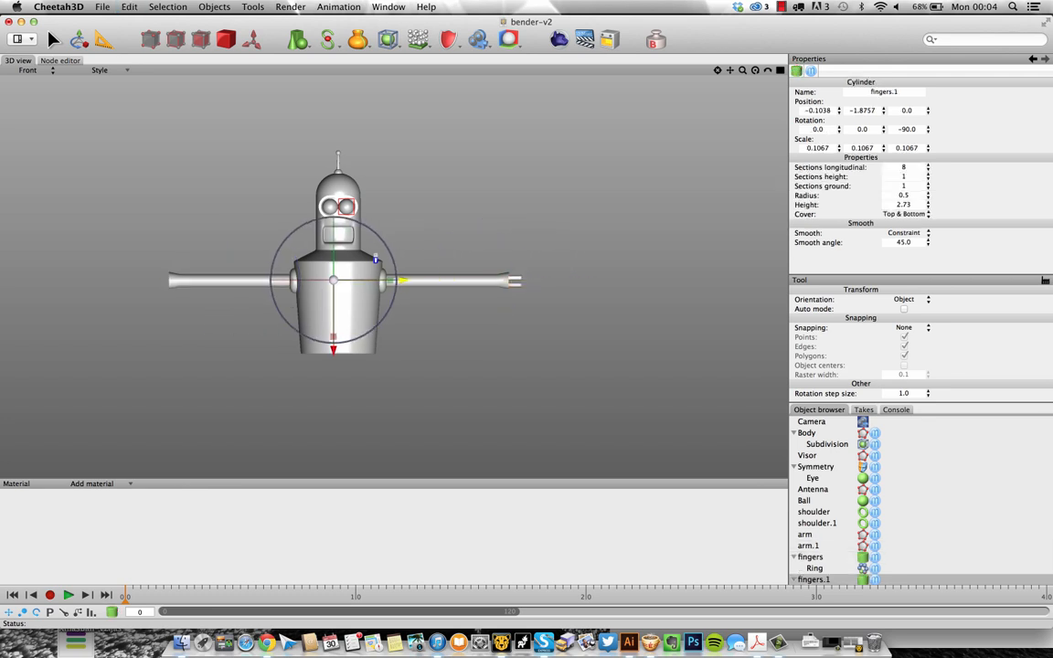
{"action": "left_click_drag", "start_coordinate": [402, 280], "coordinate": [232, 279]}
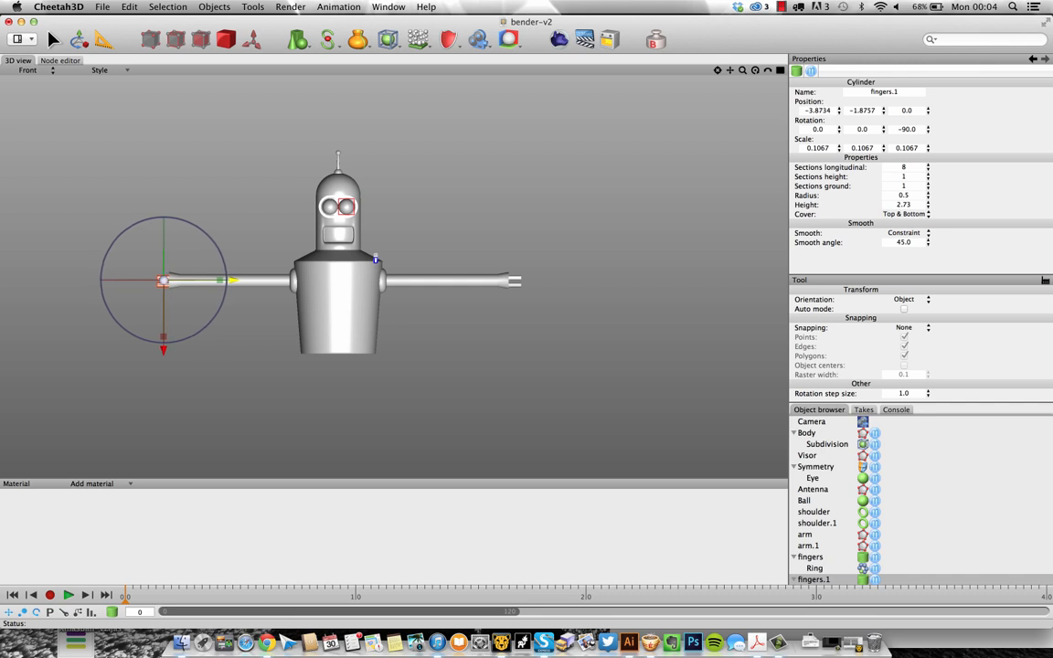
Group the original shoulder, arm and fingers and rename the group as Left Arm
{"action": "left_click", "coordinate": [821, 513]}
{"action": "left_click", "coordinate": [820, 513]}
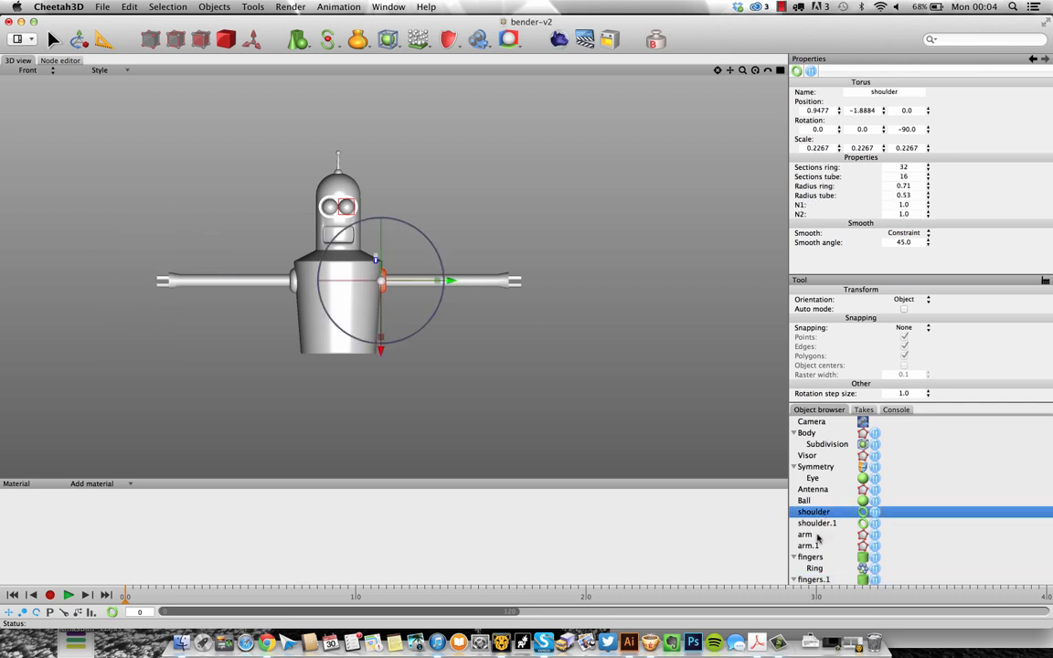
{"action": "left_click", "coordinate": [804, 534], "text": "shift"}
{"action": "left_click", "coordinate": [816, 557], "text": "shift"}
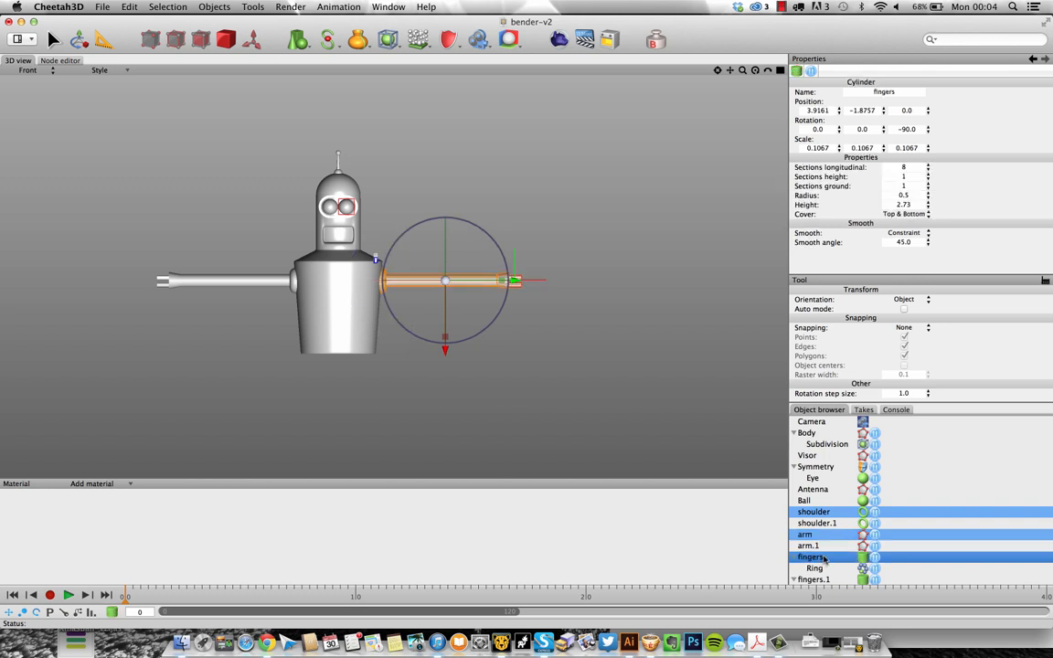
{"action": "right_click", "coordinate": [821, 513]}
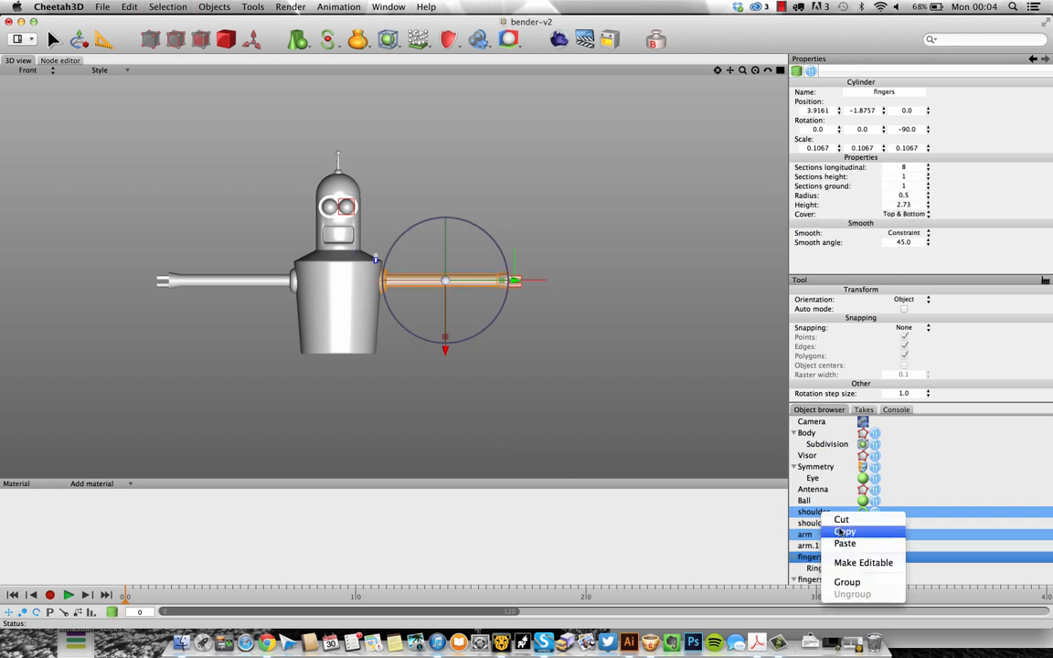
{"action": "left_click", "coordinate": [847, 583]}
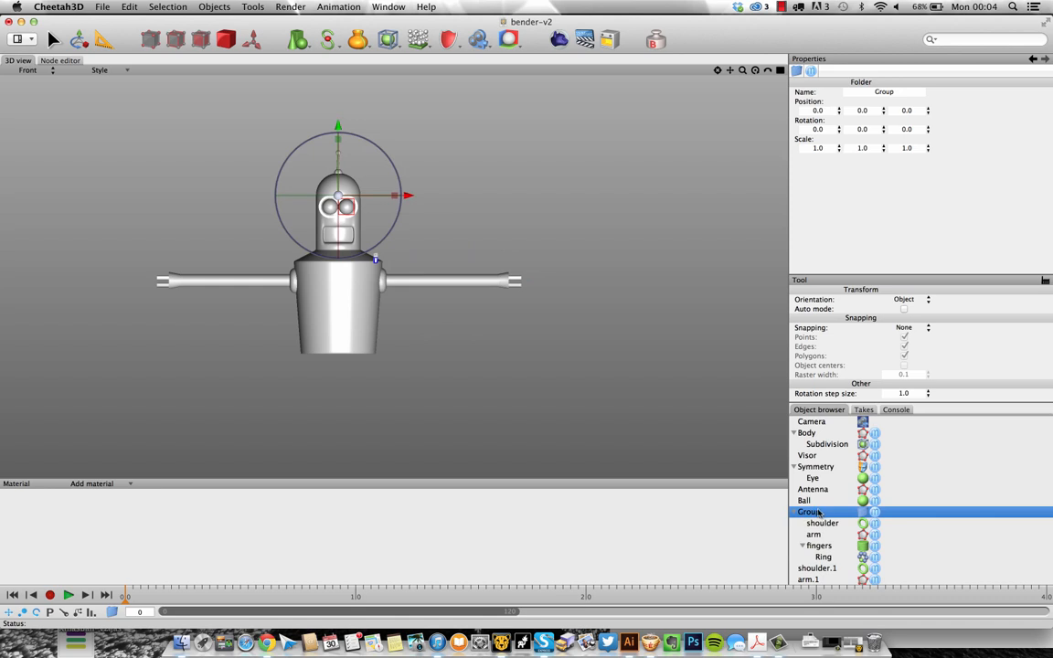
{"action": "double_click", "coordinate": [809, 512]}
{"action": "type", "text": "A"}
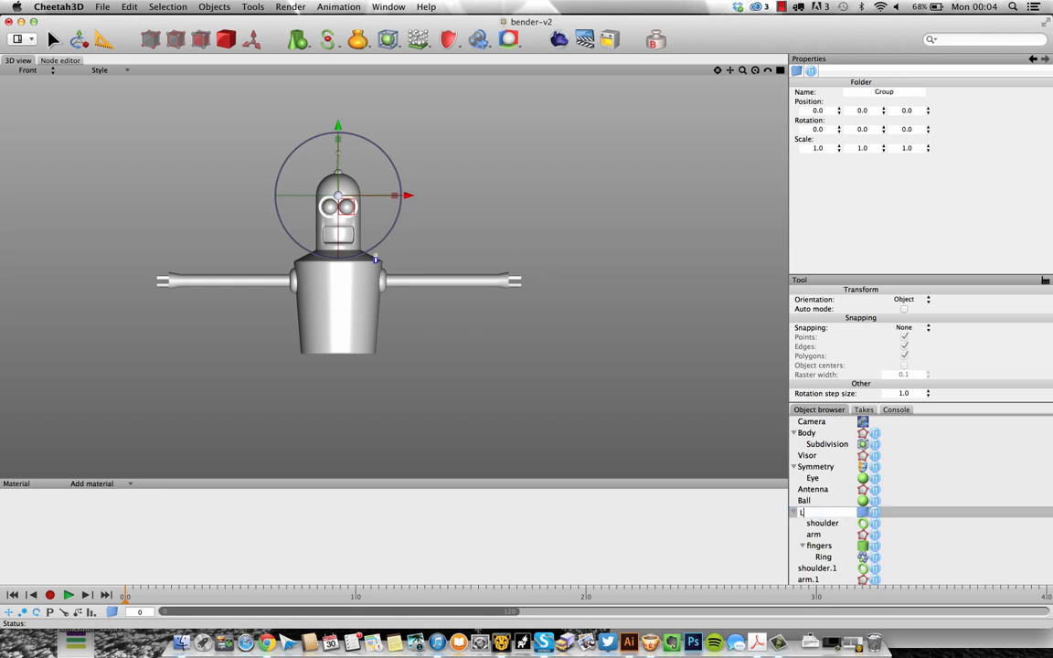
{"action": "type", "text": "eft Arm"}
{"action": "key", "text": "Return"}
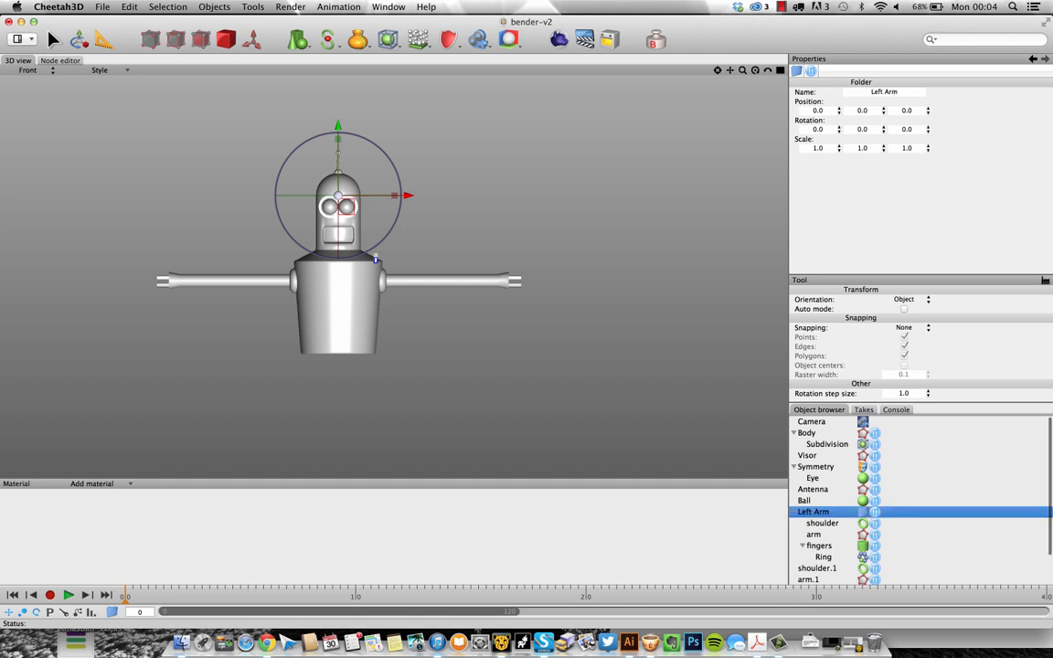
Collapse the Left Arm group, then group shoulder.1, arm.1 and fingers.1 and rename that group as Right Arm
{"action": "left_click", "coordinate": [792, 512]}
{"action": "left_click", "coordinate": [813, 524]}
{"action": "left_click", "coordinate": [812, 546], "text": "shift"}
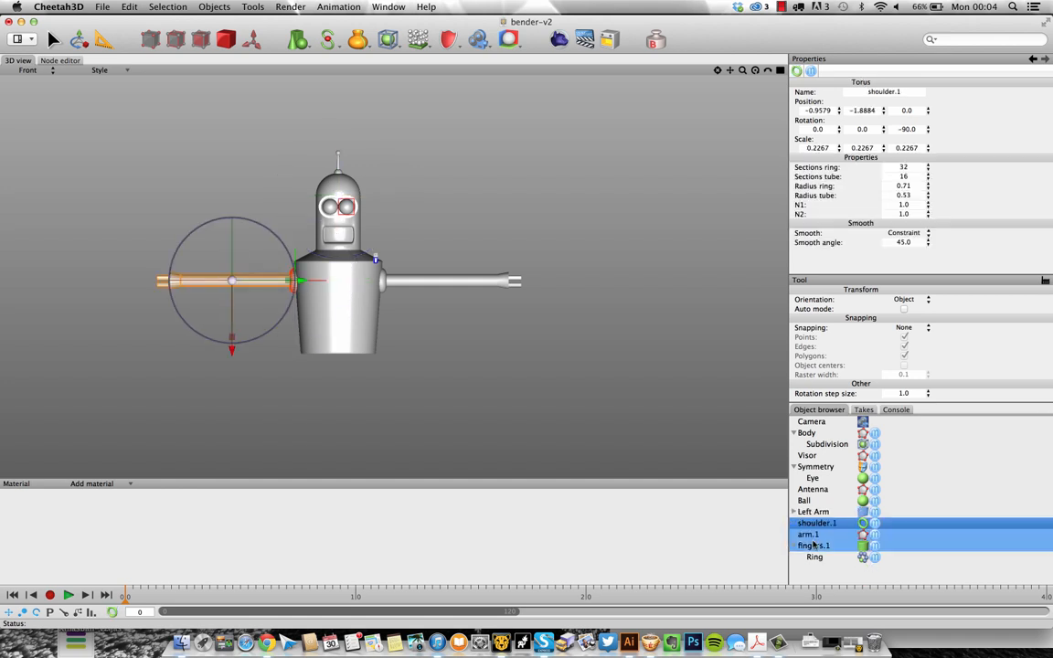
{"action": "right_click", "coordinate": [818, 523]}
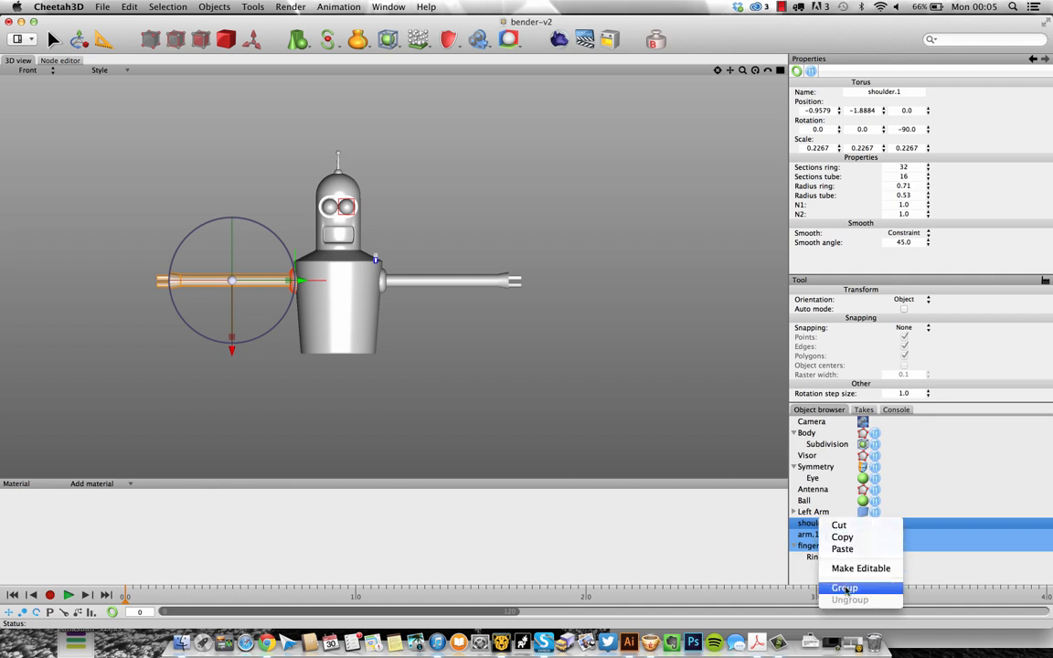
{"action": "left_click", "coordinate": [836, 615]}
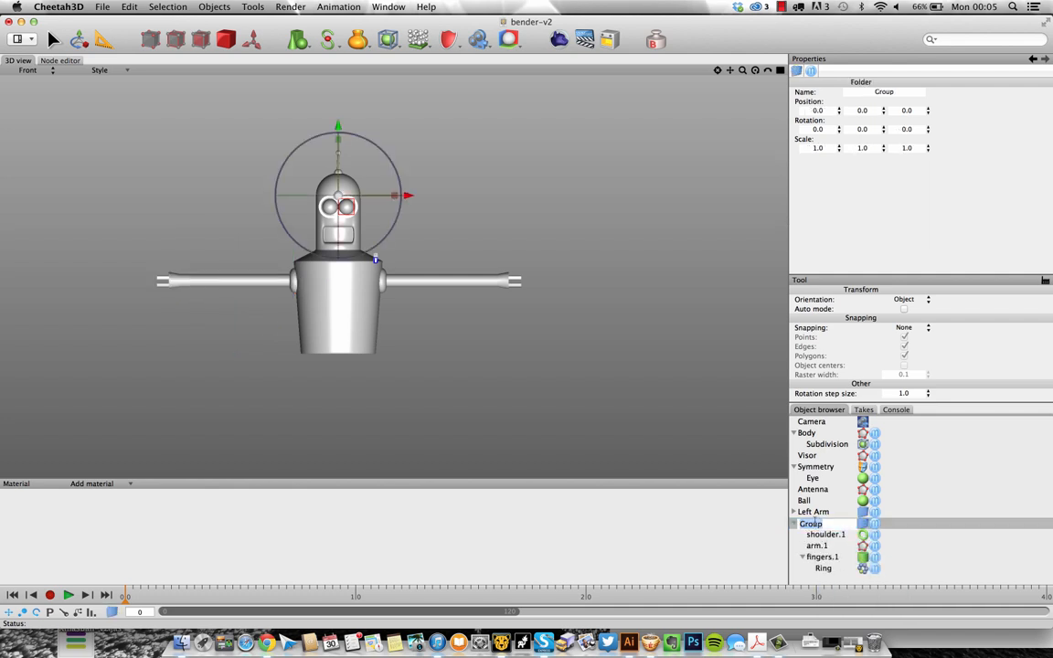
{"action": "double_click", "coordinate": [809, 522]}
{"action": "type", "text": "Right Arm"}
{"action": "key", "text": "Return"}
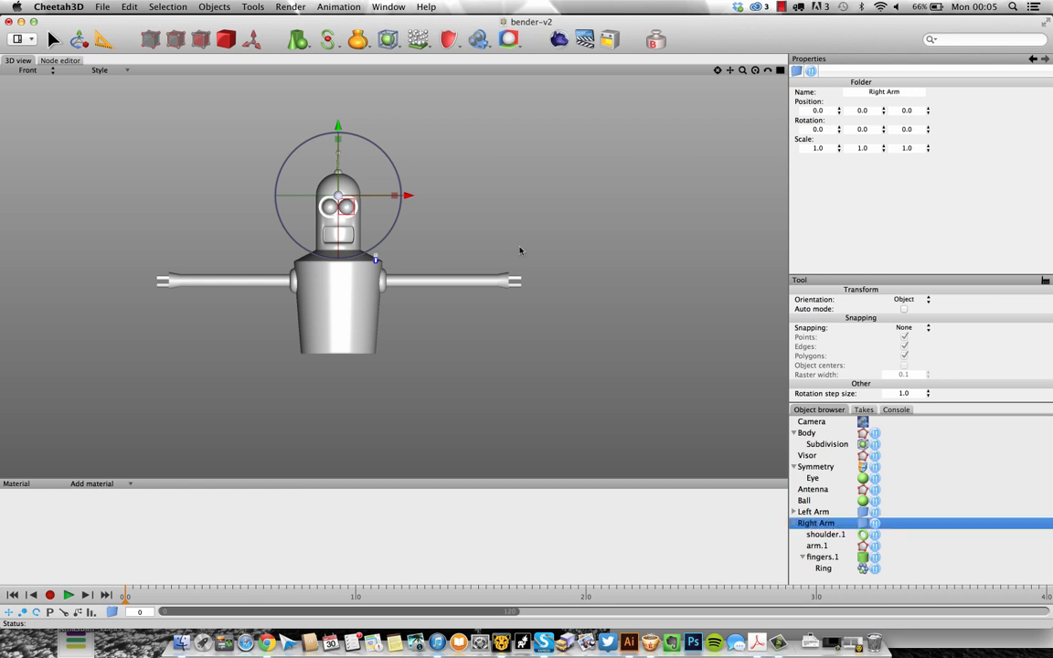
Examine both arms in the camera view and compare their length with the Bender reference picture in Chrome
{"action": "left_click", "coordinate": [520, 240]}
{"action": "key", "text": "F1"}
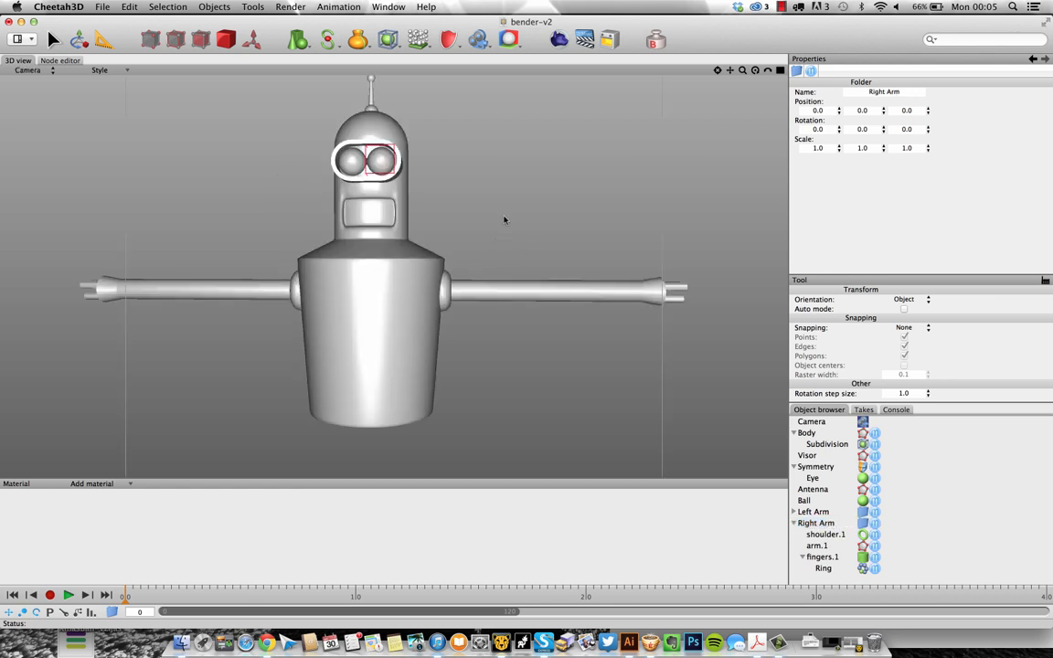
{"action": "scroll", "coordinate": [484, 231], "scroll_direction": "down", "scroll_amount": 5}
{"action": "left_click_drag", "start_coordinate": [504, 220], "coordinate": [404, 259], "text": "alt"}
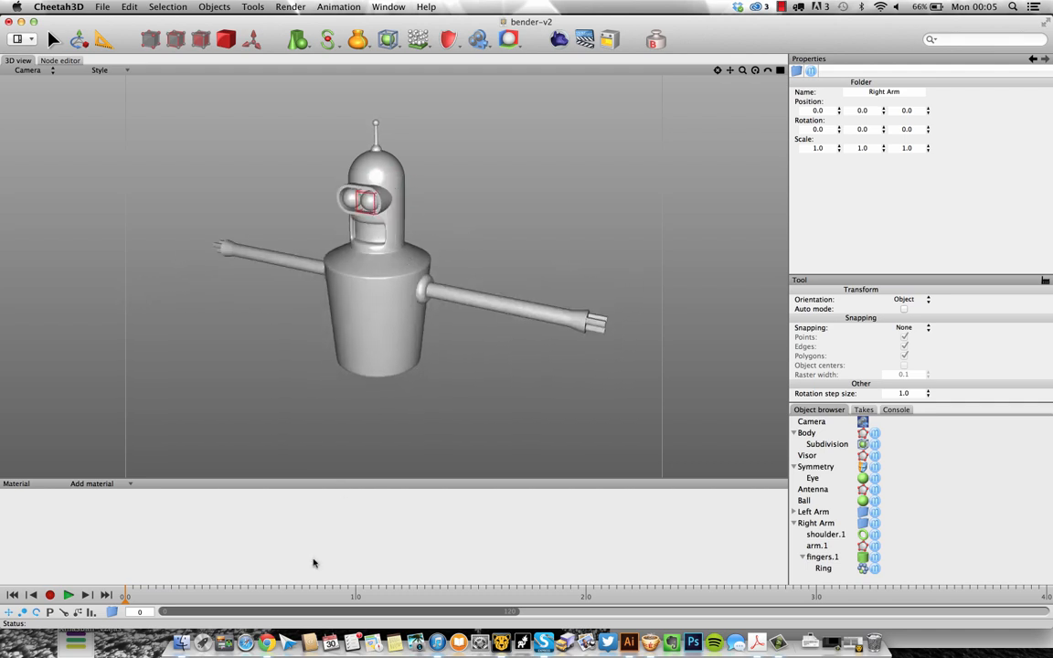
{"action": "left_click", "coordinate": [266, 642]}
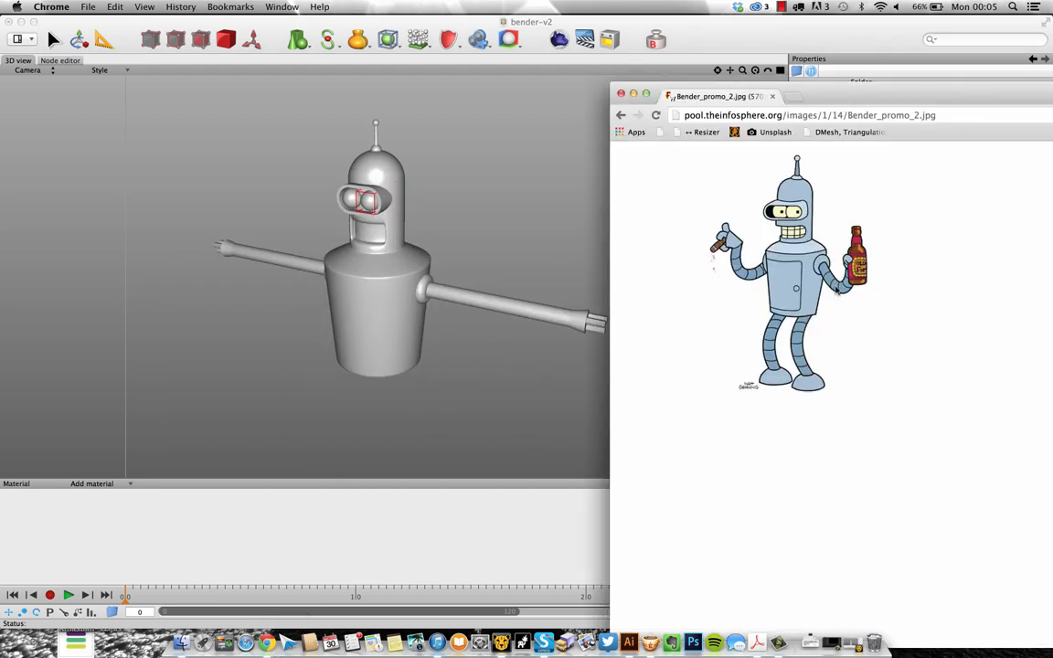
{"action": "left_click", "coordinate": [566, 241]}
Select the left arm and its fingers together and slide them inward until the fingers sit at about X 3.38
{"action": "left_click_drag", "start_coordinate": [555, 233], "coordinate": [552, 287], "text": "alt"}
{"action": "left_click", "coordinate": [568, 288]}
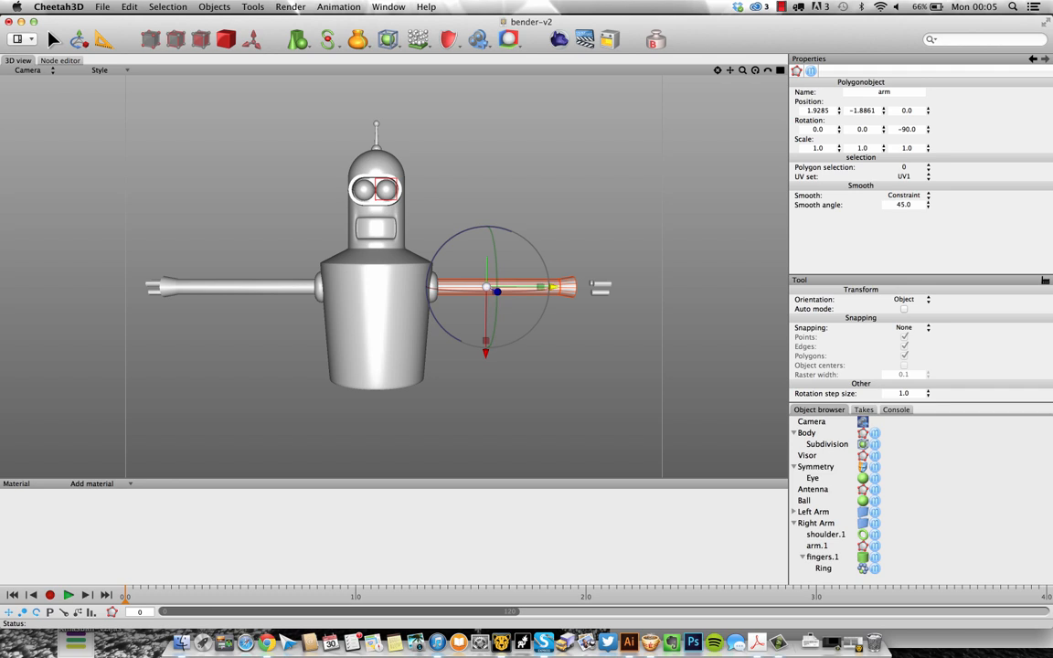
{"action": "left_click", "coordinate": [599, 288]}
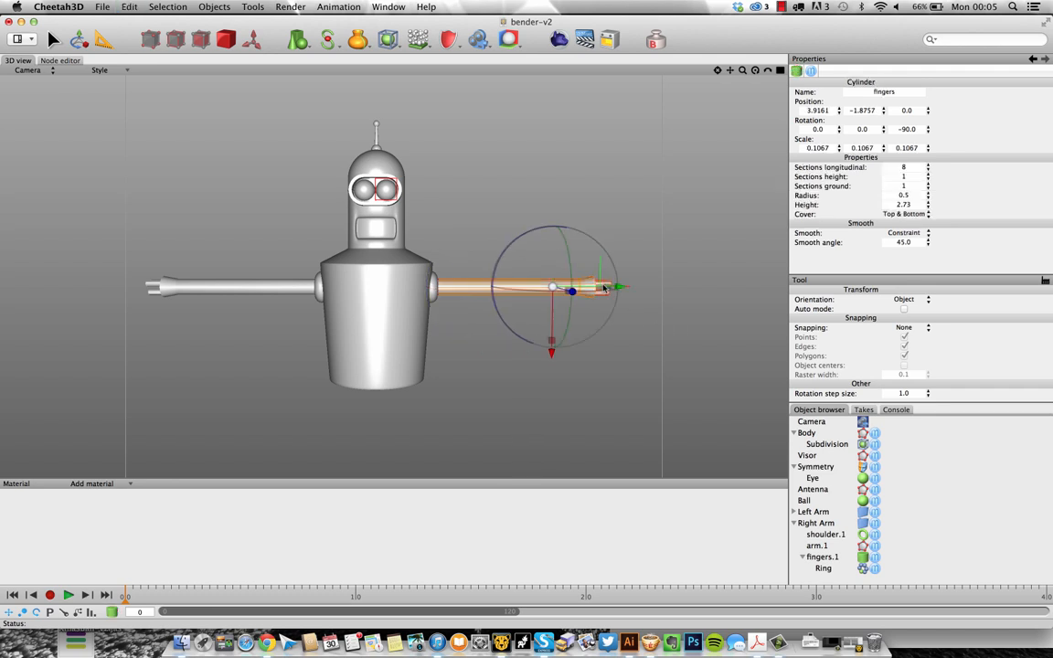
{"action": "left_click_drag", "start_coordinate": [620, 287], "coordinate": [590, 287]}
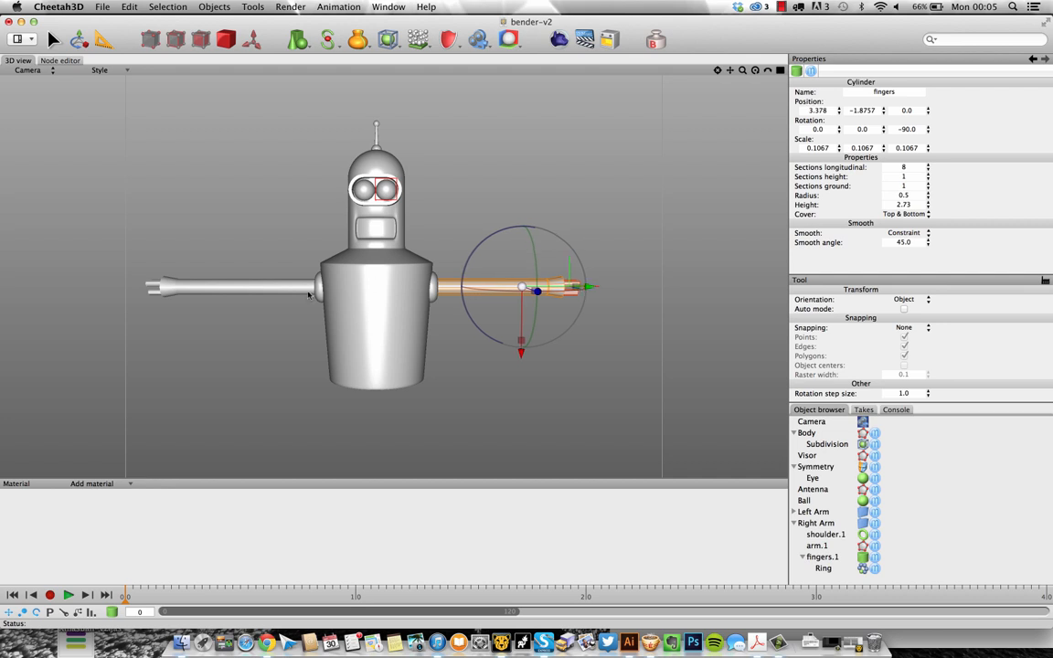
Slide the right arm and its fingers inward together in the front view until the arm sits at about X -1.86
{"action": "left_click", "coordinate": [275, 286]}
{"action": "left_click", "coordinate": [151, 287]}
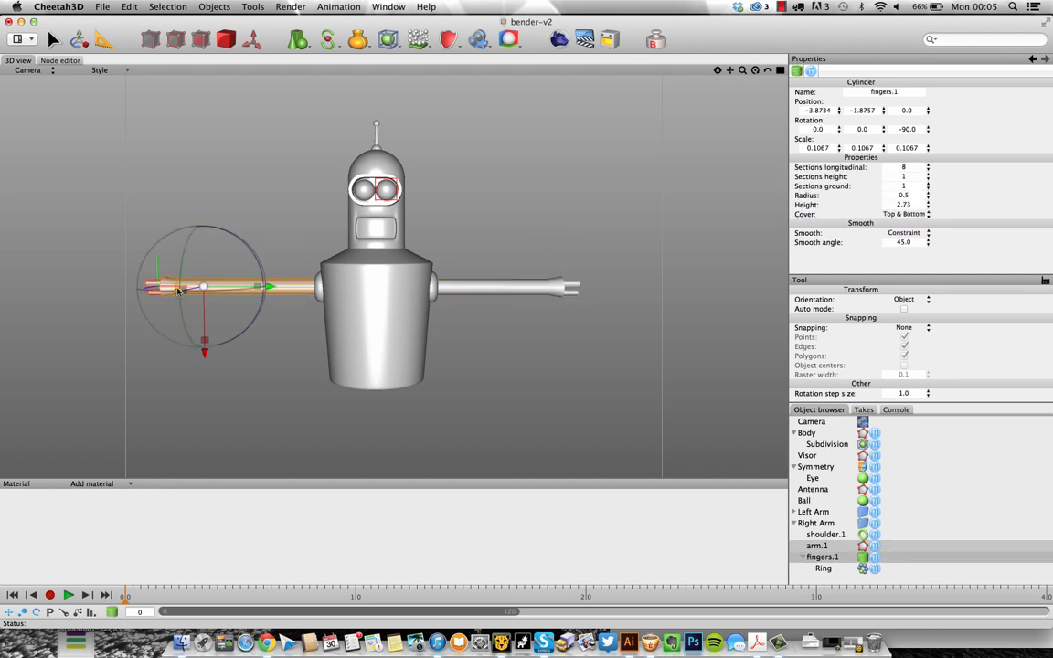
{"action": "key", "text": "F2"}
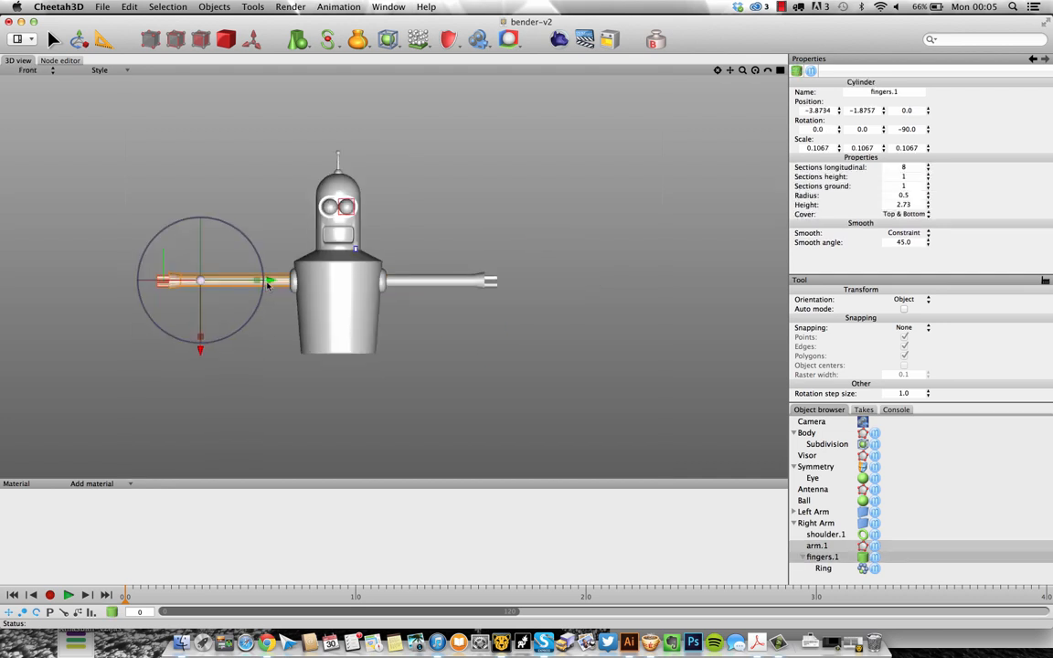
{"action": "left_click_drag", "start_coordinate": [277, 286], "coordinate": [285, 282]}
{"action": "left_click", "coordinate": [423, 182]}
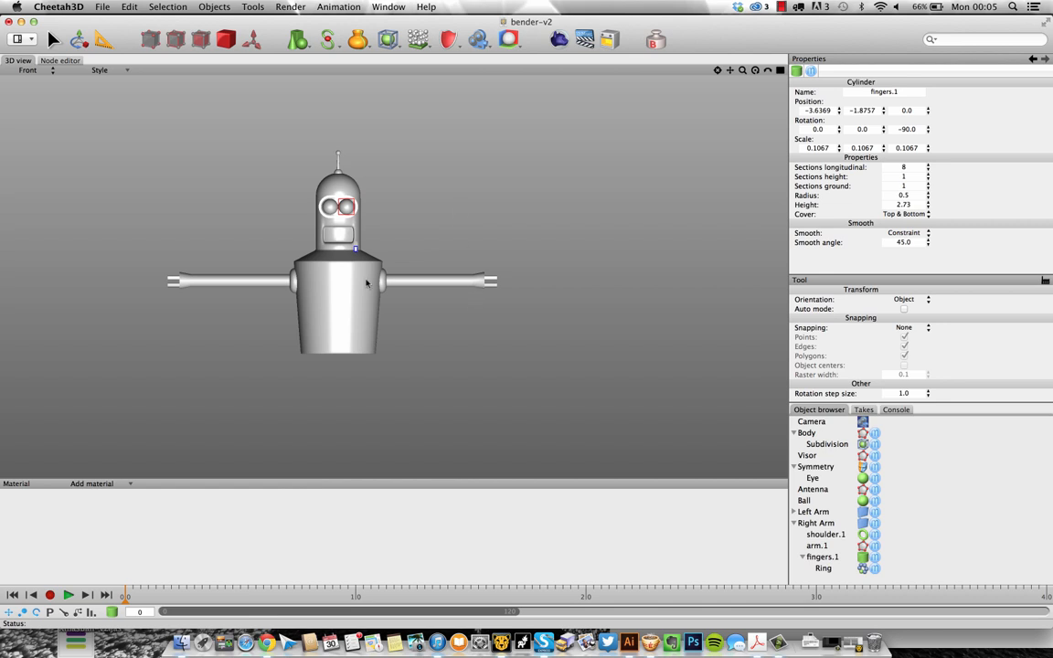
{"action": "left_click", "coordinate": [170, 282]}
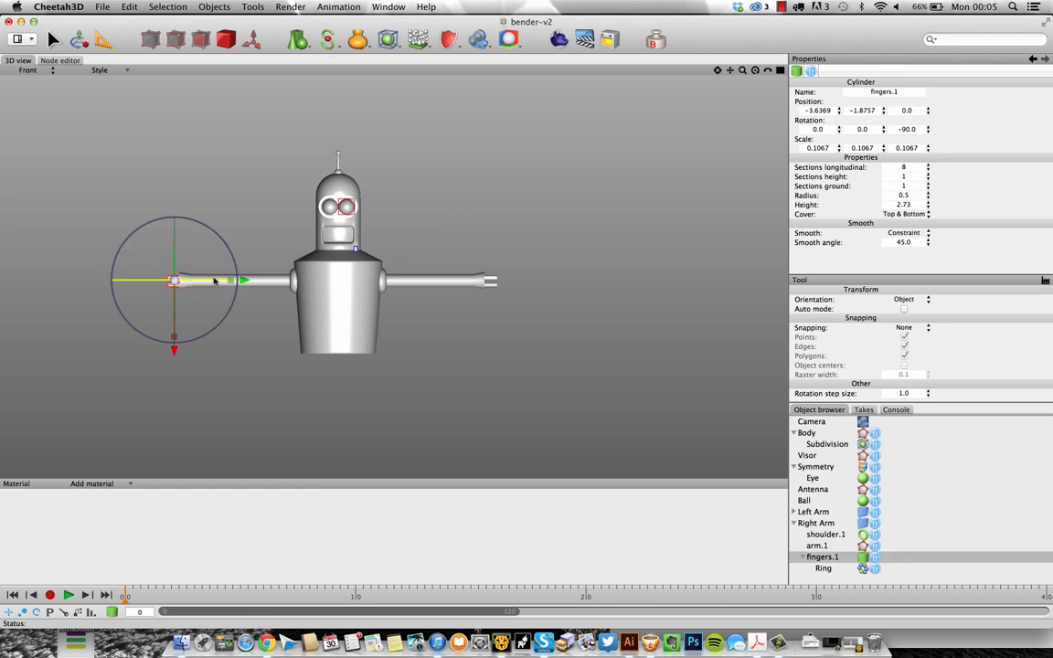
{"action": "left_click", "coordinate": [187, 283]}
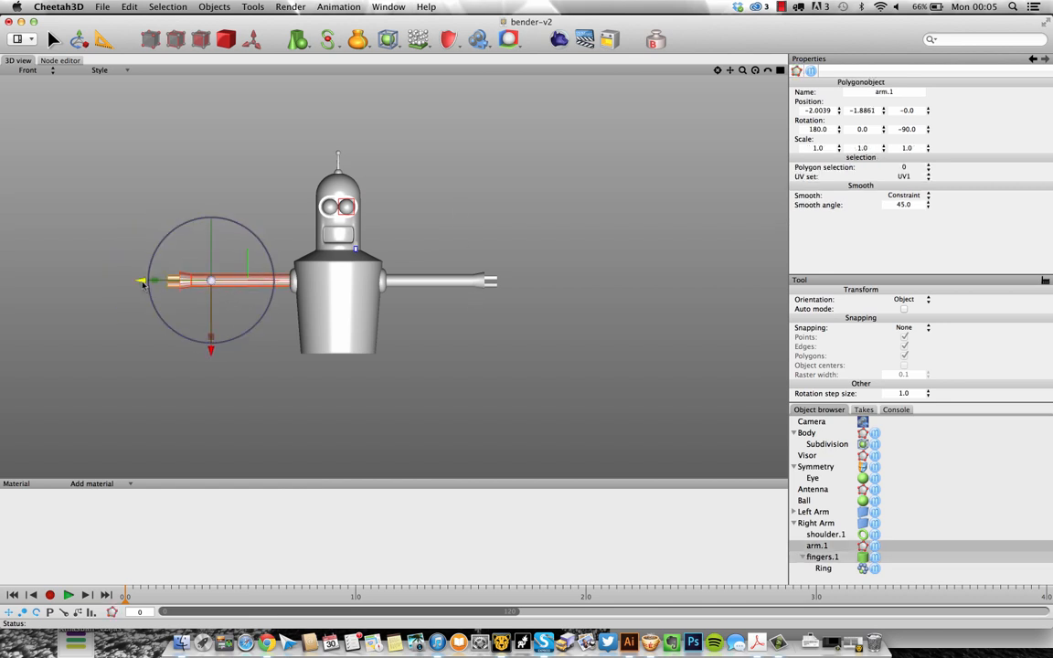
{"action": "left_click_drag", "start_coordinate": [140, 280], "coordinate": [146, 281]}
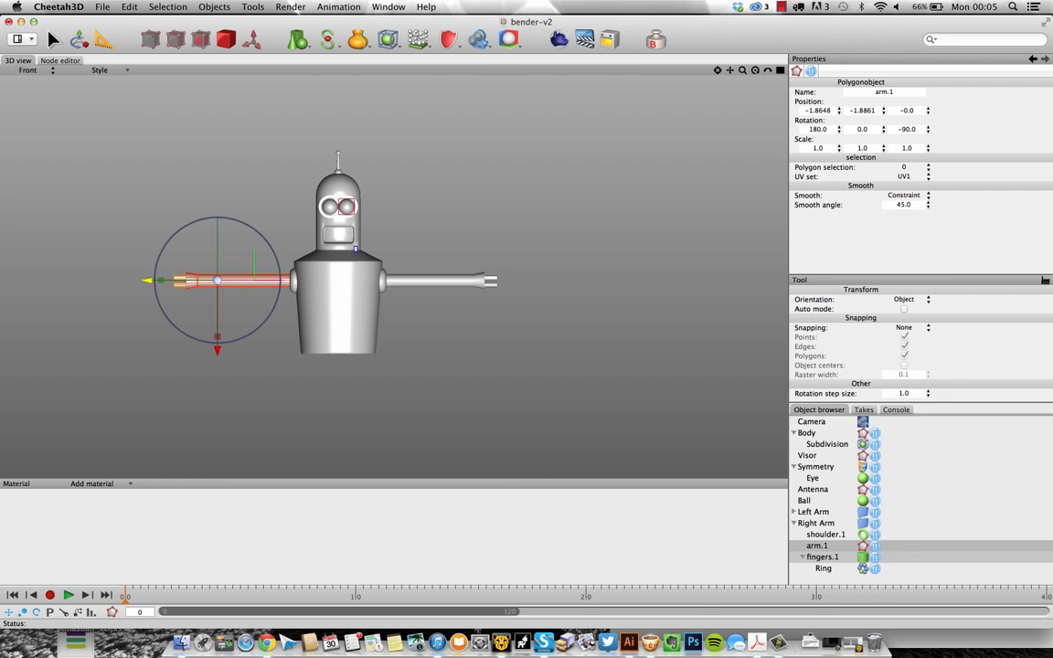
Check both shortened arms in the camera view against the Bender reference picture in Chrome
{"action": "left_click", "coordinate": [260, 162]}
{"action": "key", "text": "F1"}
{"action": "left_click_drag", "start_coordinate": [513, 249], "coordinate": [510, 207], "text": "alt"}
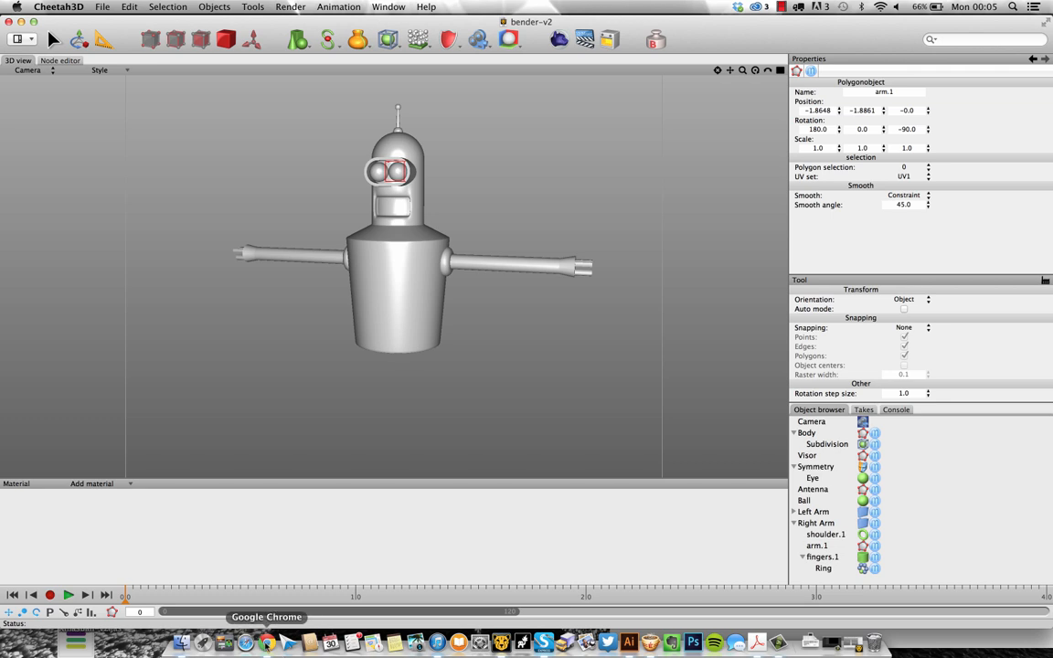
{"action": "left_click", "coordinate": [267, 643]}
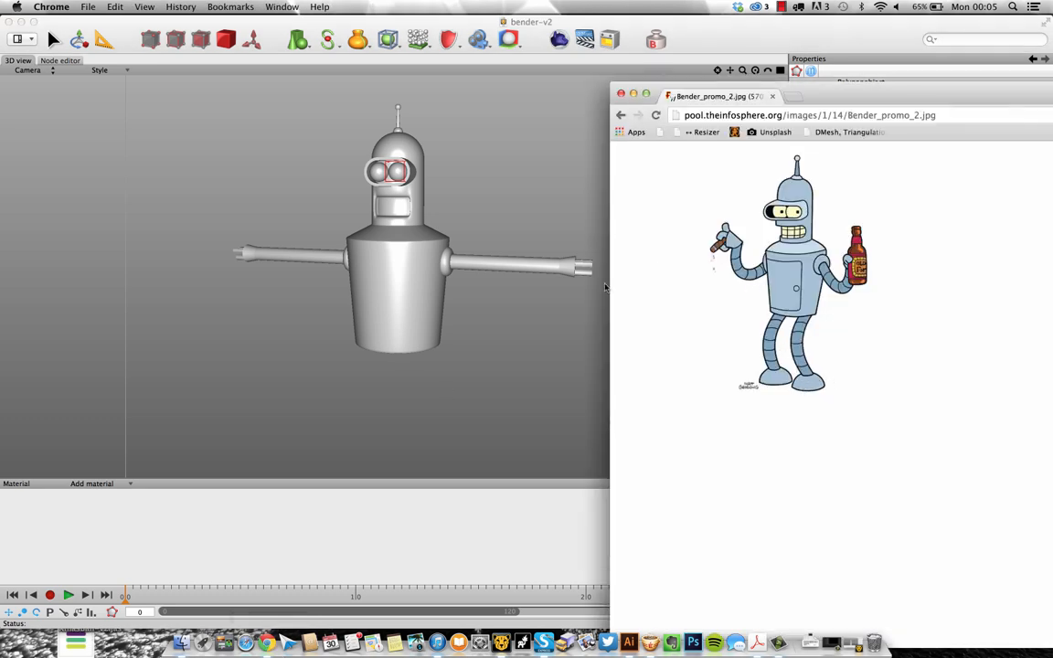
{"action": "left_click", "coordinate": [567, 169]}
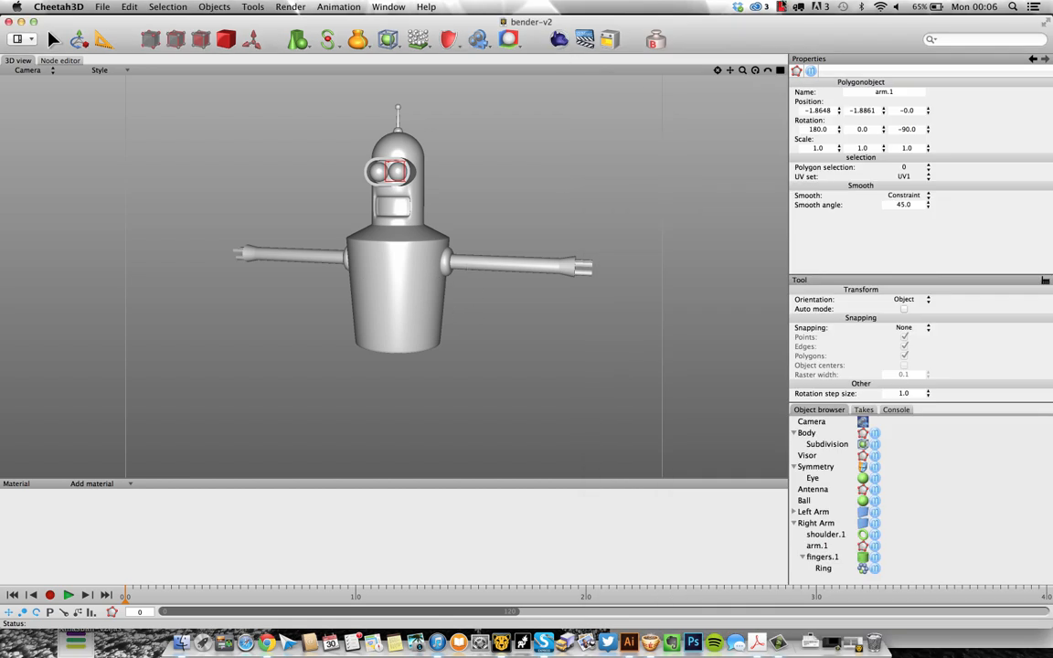
{"action": "left_click", "coordinate": [781, 6]}
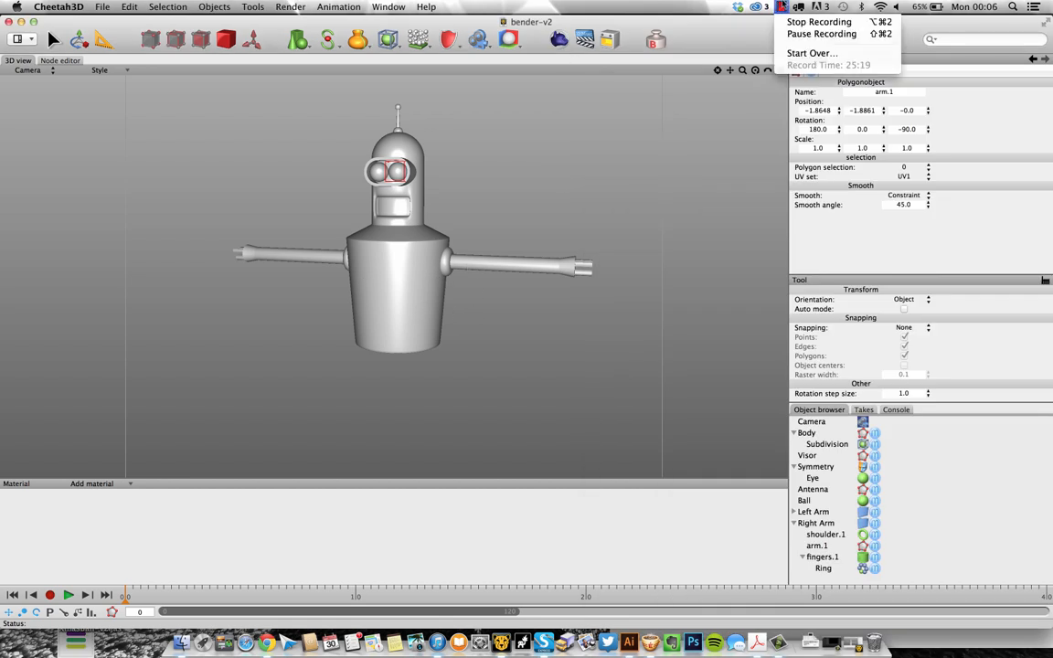
{"action": "left_click", "coordinate": [783, 5]}
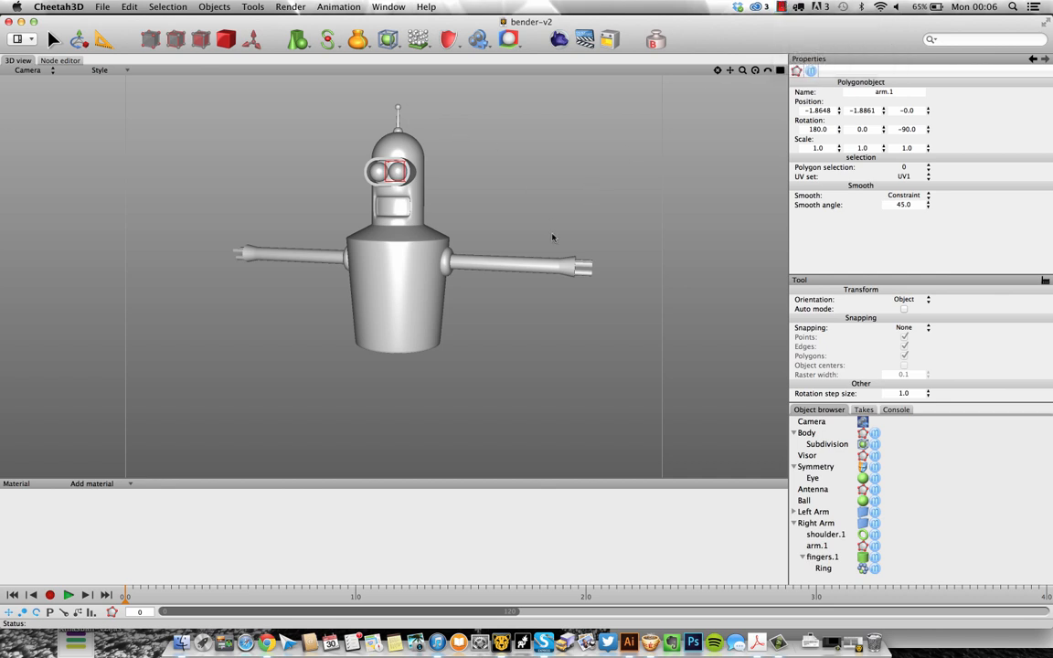
Add a cylinder in the front view and place it under the body as a leg at about X 0.45, Y -3.87
{"action": "key", "text": "F2"}
{"action": "scroll", "coordinate": [552, 237], "scroll_direction": "up", "scroll_amount": 3}
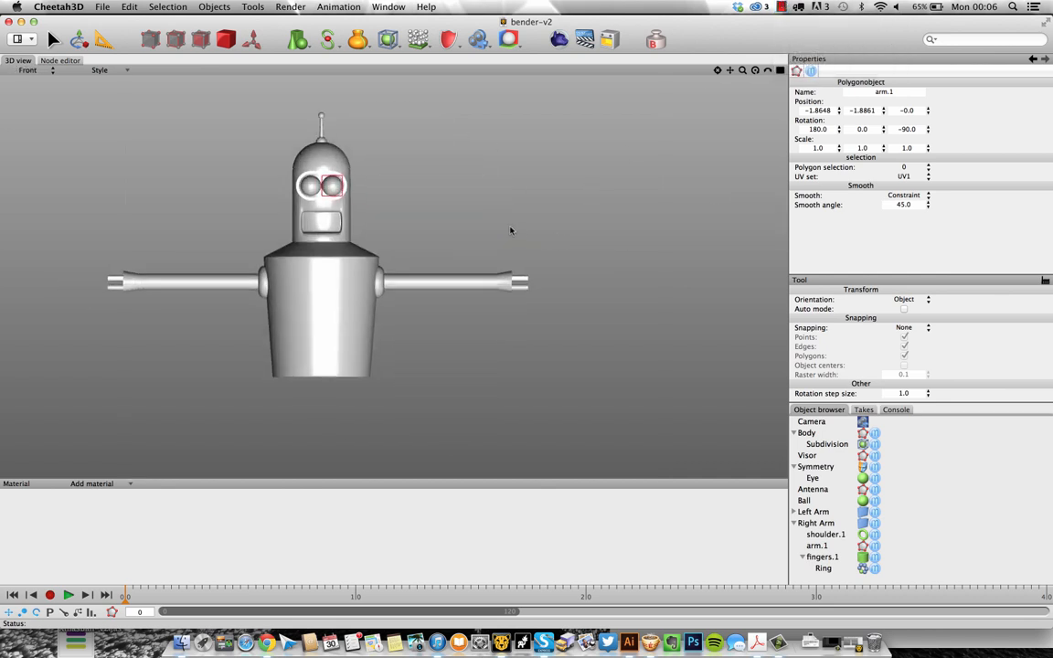
{"action": "middle_click_drag", "start_coordinate": [511, 230], "coordinate": [579, 192]}
{"action": "left_click", "coordinate": [298, 39]}
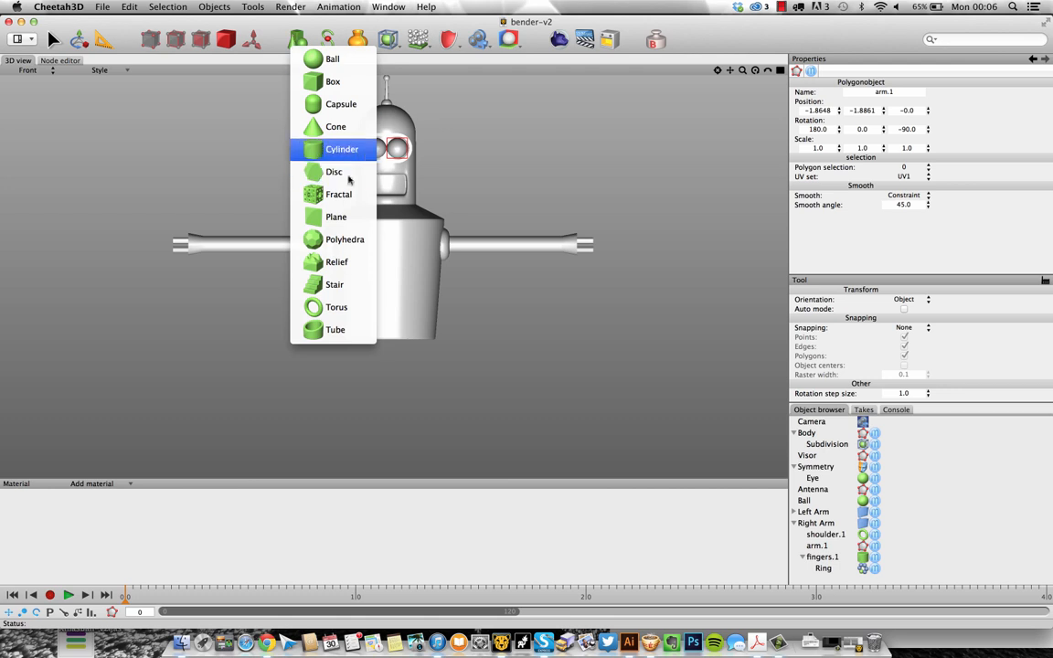
{"action": "left_click", "coordinate": [327, 145]}
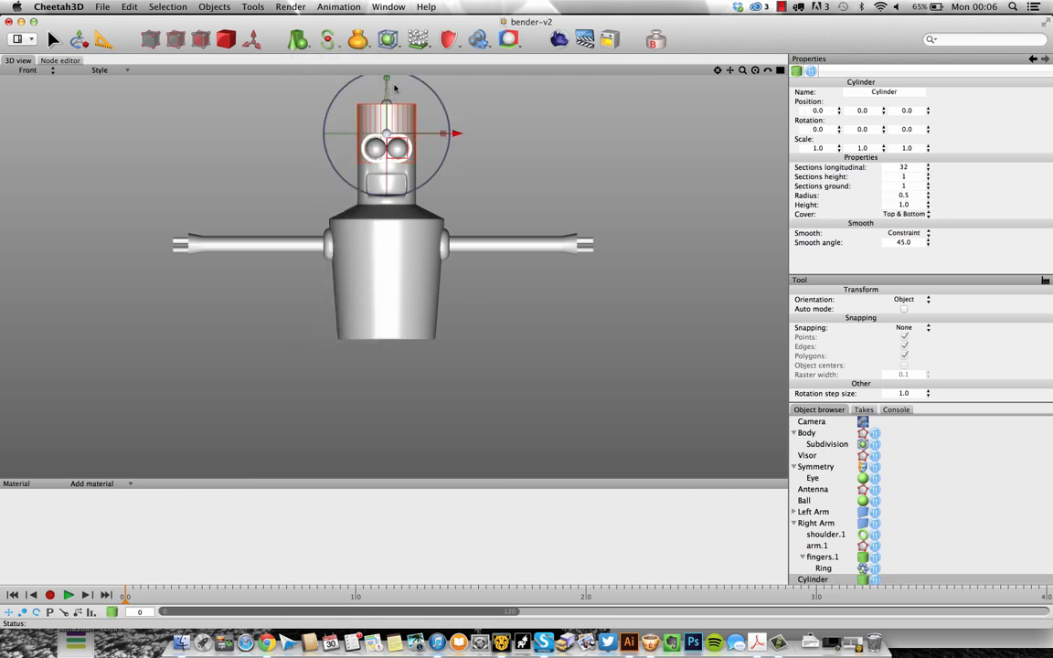
{"action": "scroll", "coordinate": [442, 126], "scroll_direction": "down", "scroll_amount": 3}
{"action": "left_click_drag", "start_coordinate": [440, 139], "coordinate": [440, 311]}
{"action": "left_click_drag", "start_coordinate": [388, 285], "coordinate": [388, 262]}
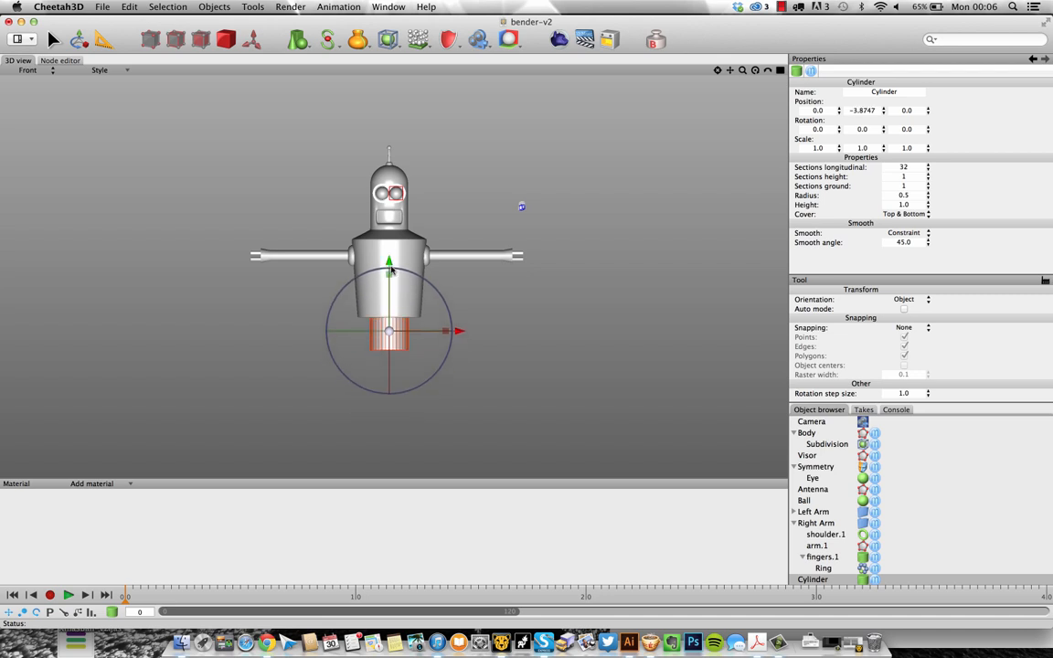
{"action": "left_click_drag", "start_coordinate": [459, 330], "coordinate": [476, 331]}
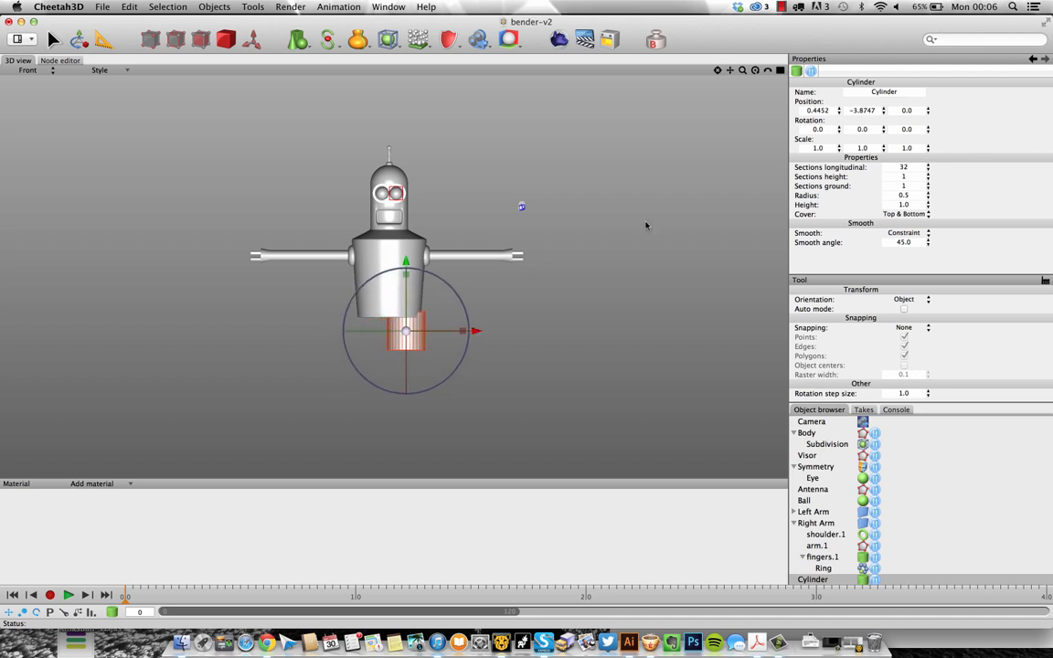
Set the leg cylinder to 16 longitudinal sections with a radius of 0.15
{"action": "left_click", "coordinate": [917, 166]}
{"action": "type", "text": "16"}
{"action": "key", "text": "Return"}
{"action": "left_click", "coordinate": [906, 195]}
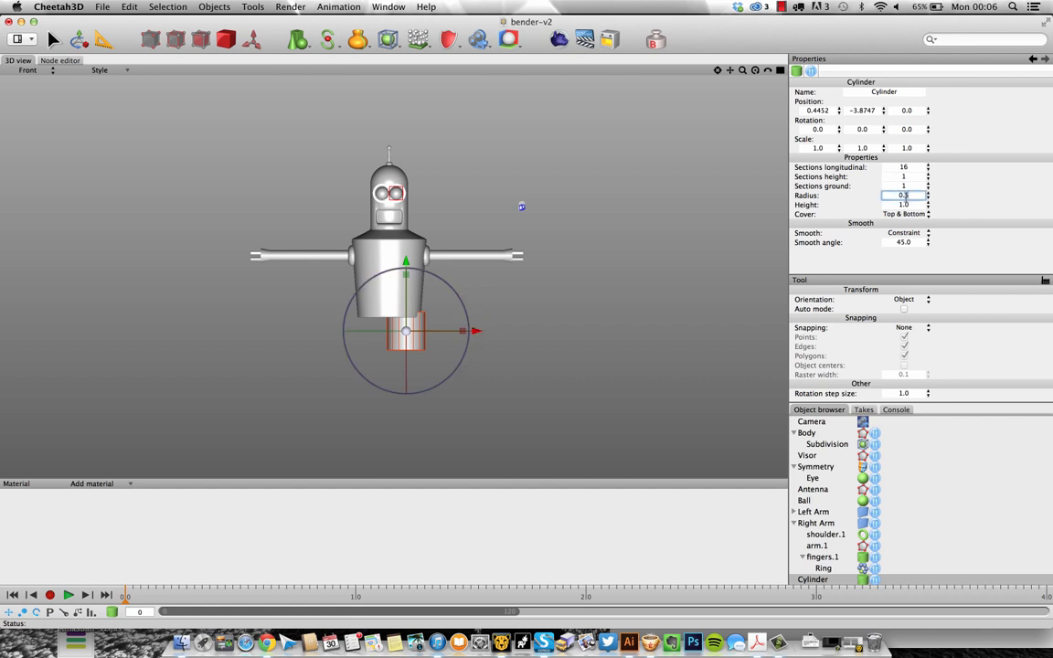
{"action": "type", "text": "0.1"}
{"action": "key", "text": "Return"}
{"action": "left_click", "coordinate": [910, 196]}
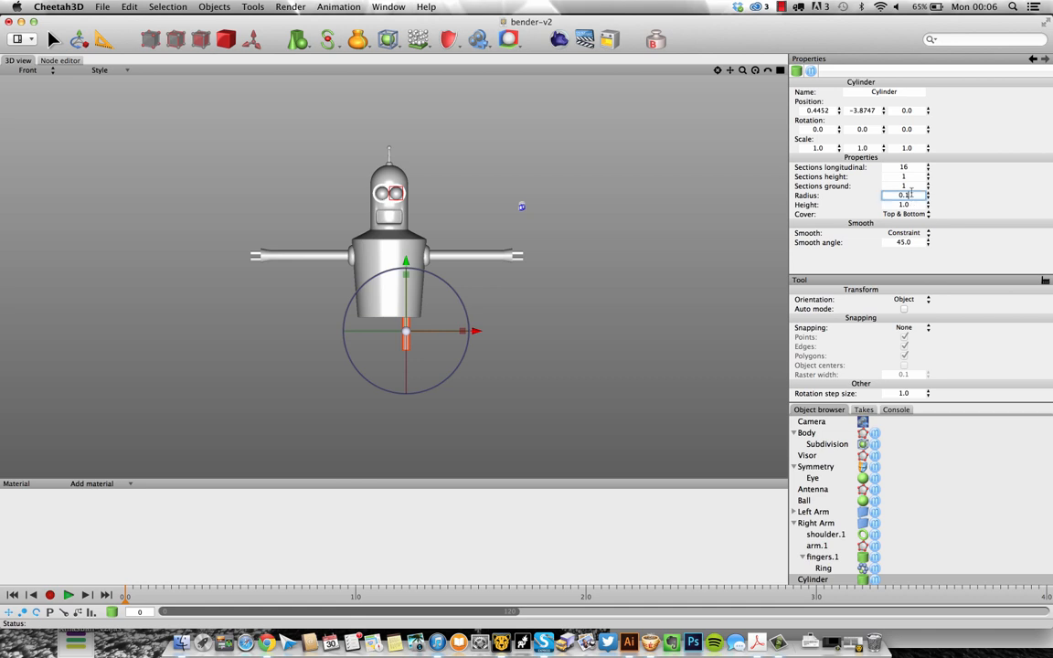
{"action": "type", "text": "5"}
{"action": "key", "text": "Return"}
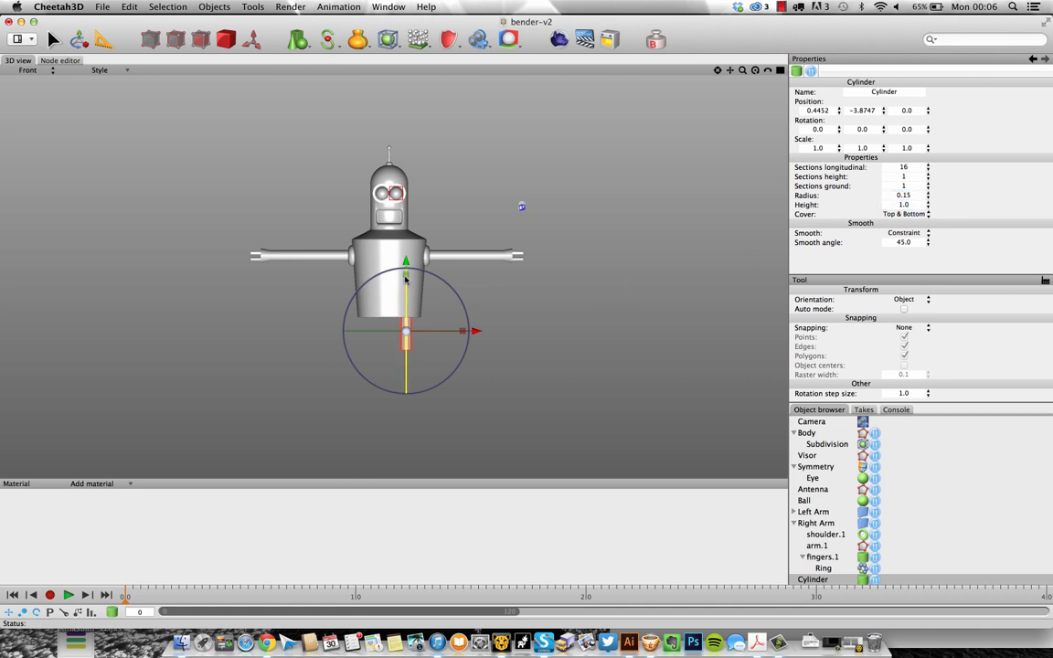
Set the leg cylinder's height to 3.0
{"action": "left_click", "coordinate": [908, 205]}
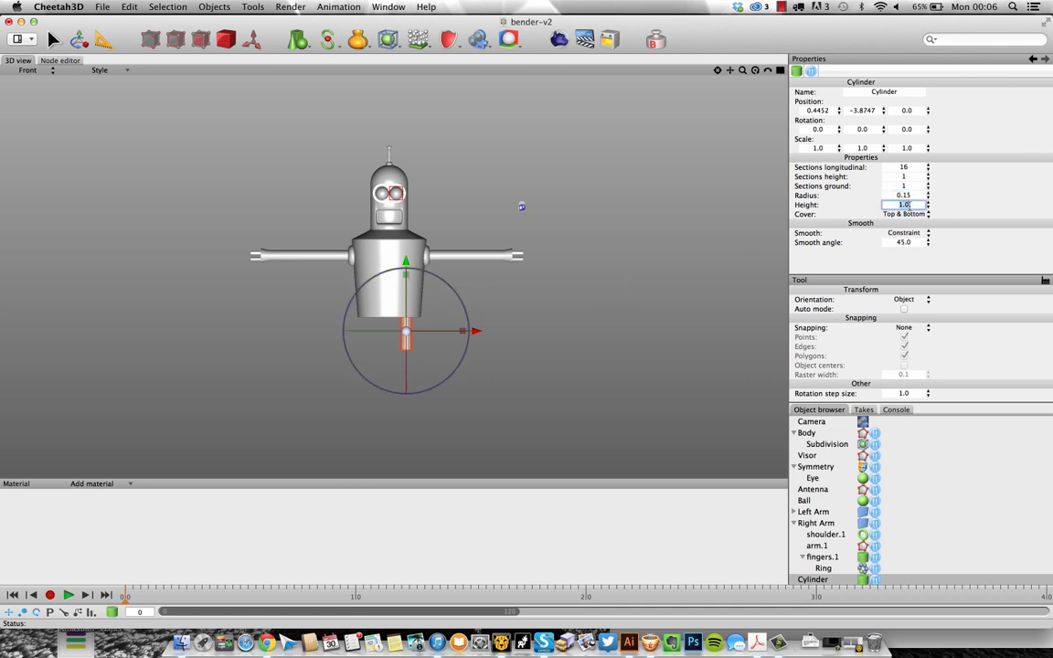
{"action": "key", "text": "BackSpace"}
{"action": "key", "text": "BackSpace"}
{"action": "key", "text": "BackSpace"}
{"action": "type", "text": "3.0"}
{"action": "key", "text": "Return"}
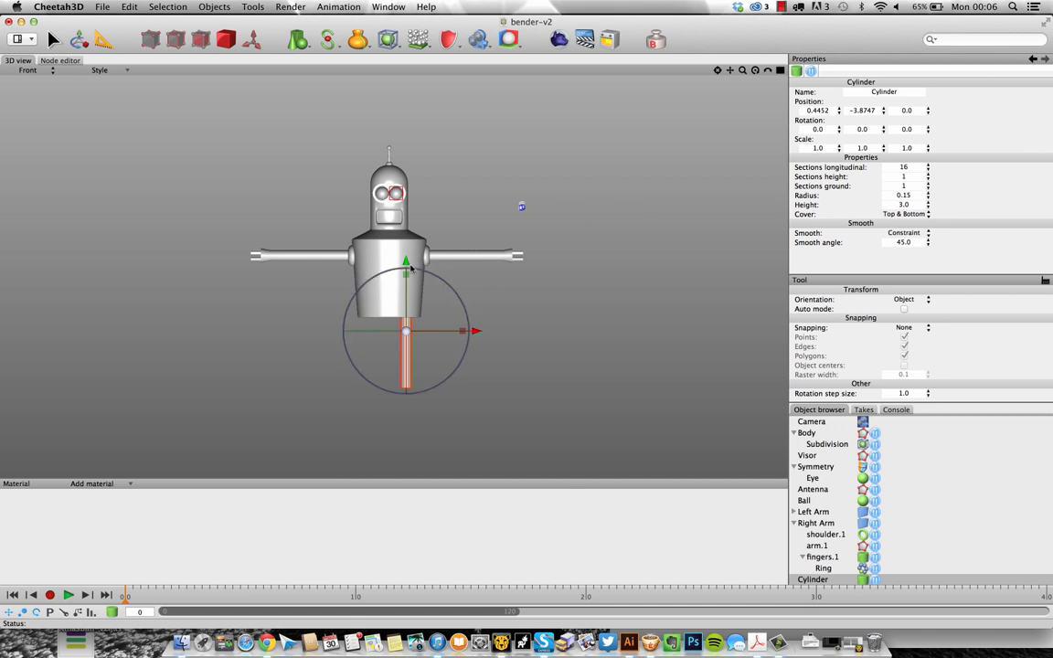
Set the leg cylinder's height to 2.5 and lower it to about Y -4.70
{"action": "left_click", "coordinate": [910, 205]}
{"action": "key", "text": "BackSpace"}
{"action": "key", "text": "BackSpace"}
{"action": "key", "text": "BackSpace"}
{"action": "type", "text": "2.5"}
{"action": "key", "text": "Return"}
{"action": "left_click_drag", "start_coordinate": [406, 262], "coordinate": [406, 294]}
Set the leg cylinder's height to 2.2 and raise it to about Y -4.42, against the underside of the body
{"action": "left_click", "coordinate": [902, 205]}
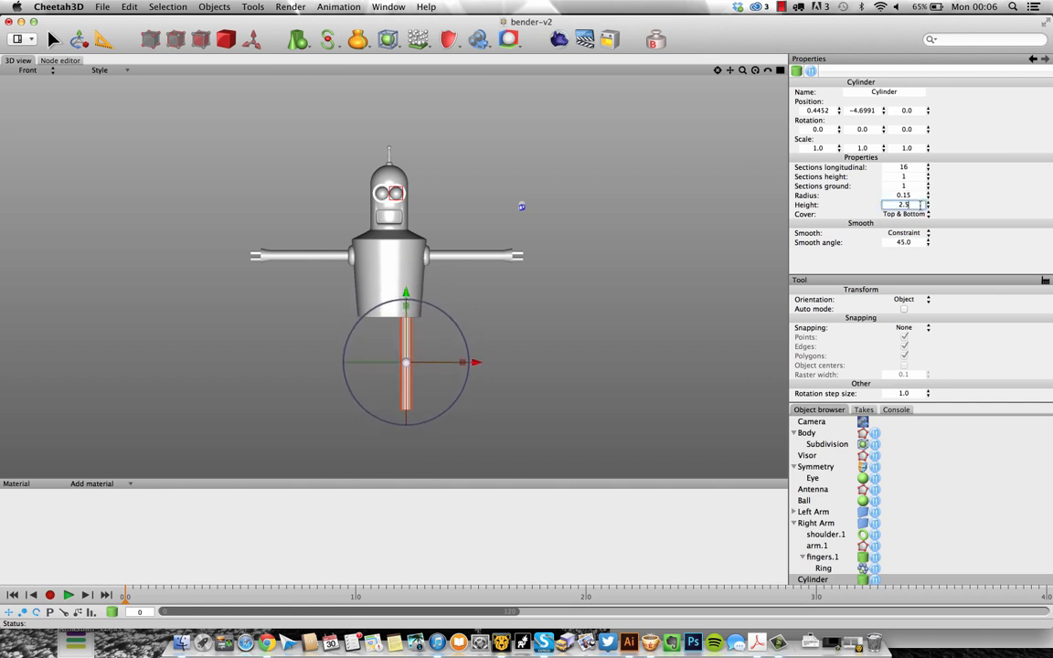
{"action": "type", "text": "2.2"}
{"action": "key", "text": "Return"}
{"action": "left_click_drag", "start_coordinate": [406, 294], "coordinate": [406, 283]}
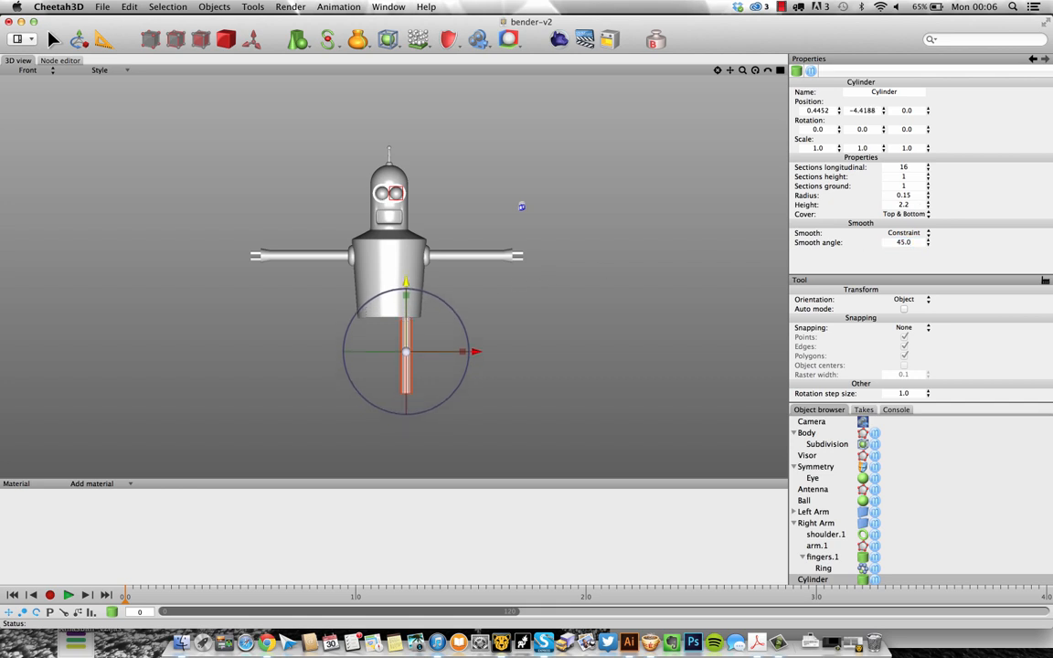
Check the leg's thickness in the camera view and set its radius to 0.18
{"action": "key", "text": "F1"}
{"action": "left_click", "coordinate": [567, 308]}
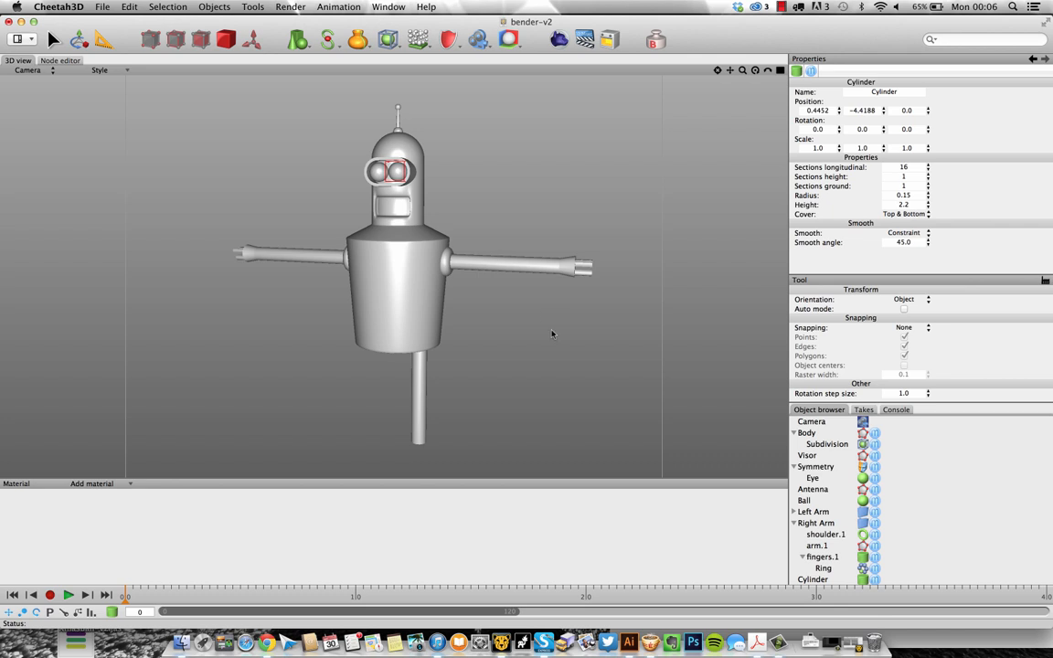
{"action": "mouse_move", "coordinate": [539, 353]}
{"action": "left_mouse_down", "text": "alt"}
{"action": "mouse_move", "coordinate": [551, 350]}
{"action": "mouse_move", "coordinate": [521, 352]}
{"action": "left_mouse_up", "text": "alt"}
{"action": "scroll", "coordinate": [533, 351], "scroll_direction": "down", "scroll_amount": 2}
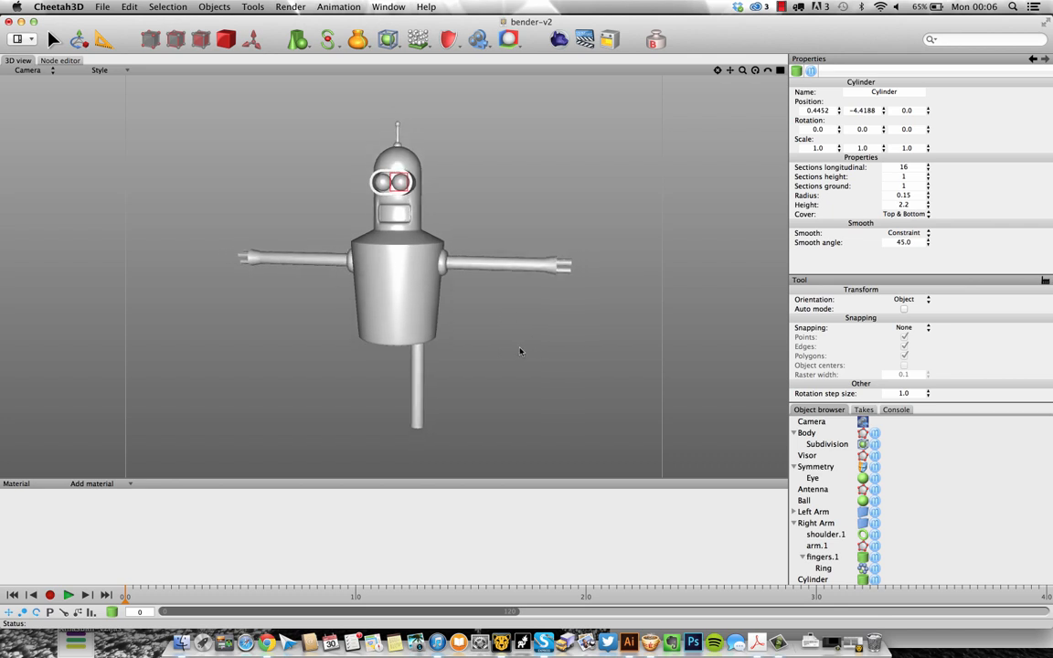
{"action": "middle_click_drag", "start_coordinate": [521, 352], "coordinate": [524, 310], "text": "alt"}
{"action": "mouse_move", "coordinate": [523, 310]}
{"action": "left_mouse_down", "text": "alt"}
{"action": "mouse_move", "coordinate": [515, 300]}
{"action": "mouse_move", "coordinate": [529, 313]}
{"action": "left_mouse_up", "text": "alt"}
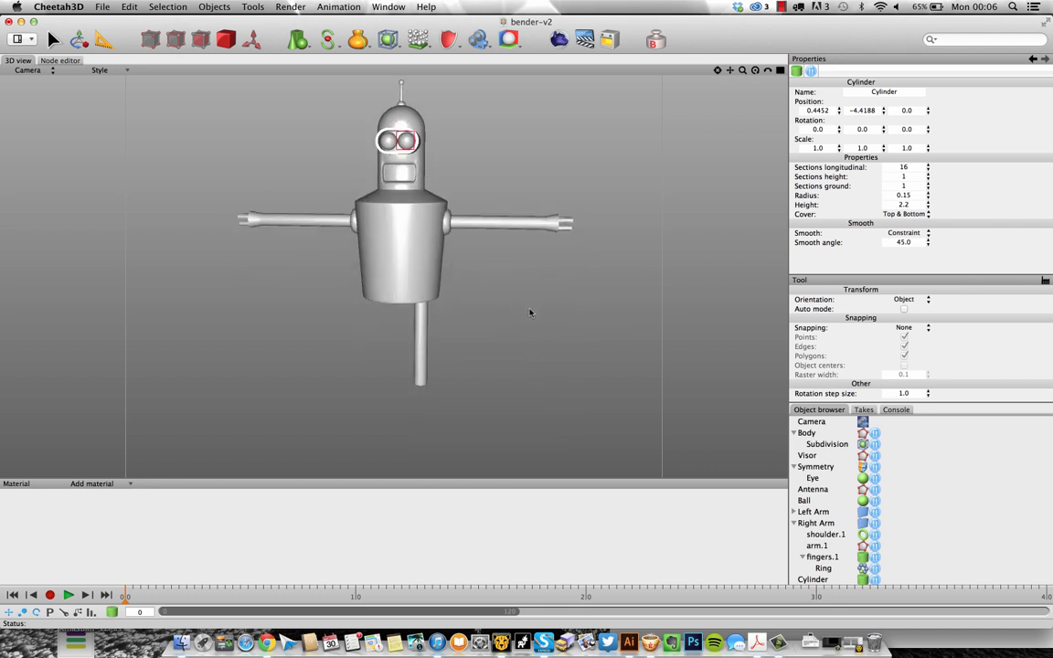
{"action": "left_click", "coordinate": [420, 340]}
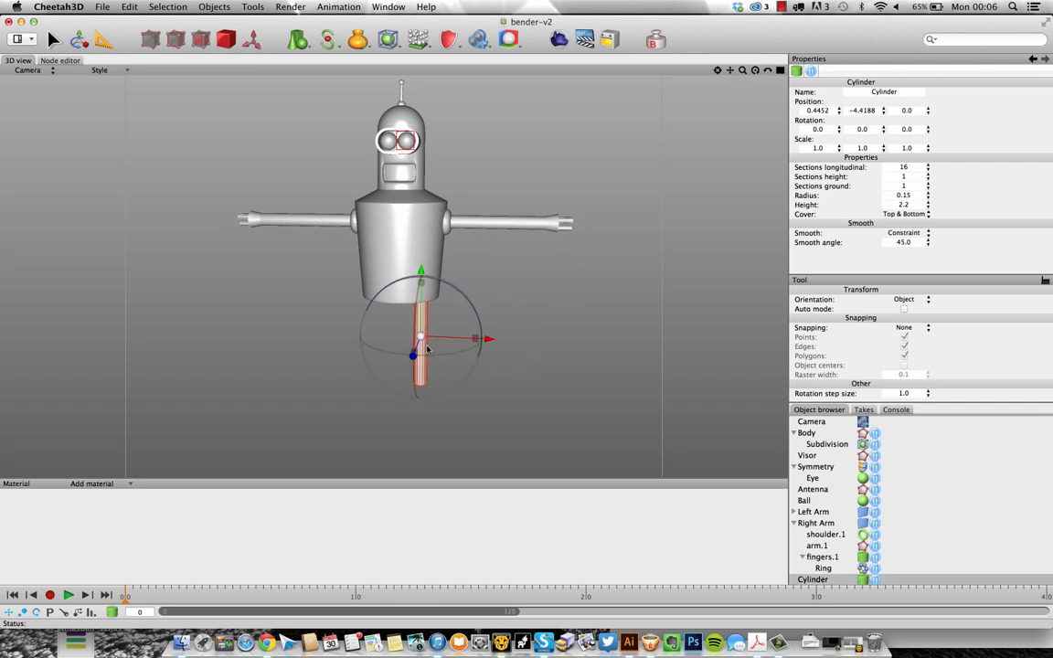
{"action": "left_click", "coordinate": [905, 205]}
{"action": "left_click", "coordinate": [918, 195]}
{"action": "key", "text": "BackSpace"}
{"action": "type", "text": "8"}
{"action": "key", "text": "Return"}
{"action": "left_click", "coordinate": [509, 305]}
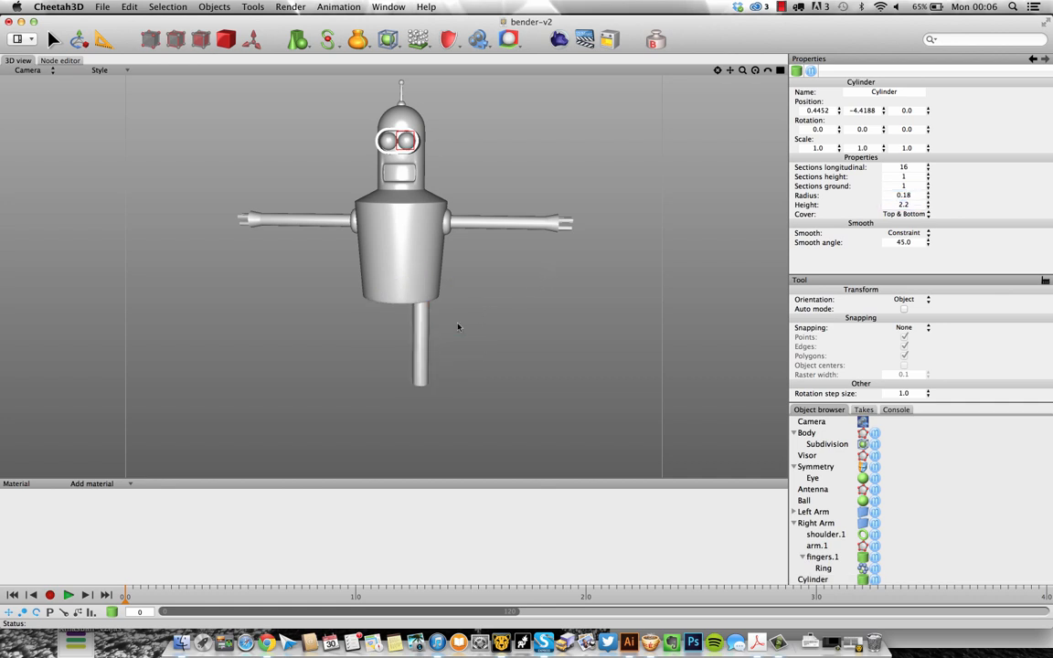
Add a ball and cut it to a half dome by setting its Parallel to value to 90
{"action": "left_click", "coordinate": [298, 39]}
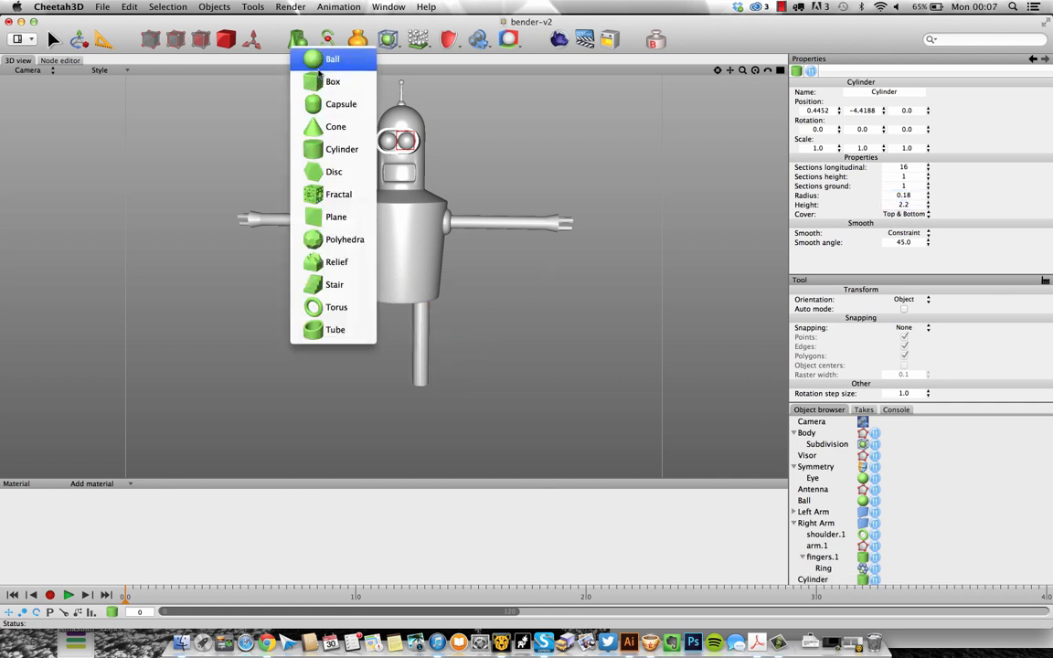
{"action": "left_click", "coordinate": [319, 69]}
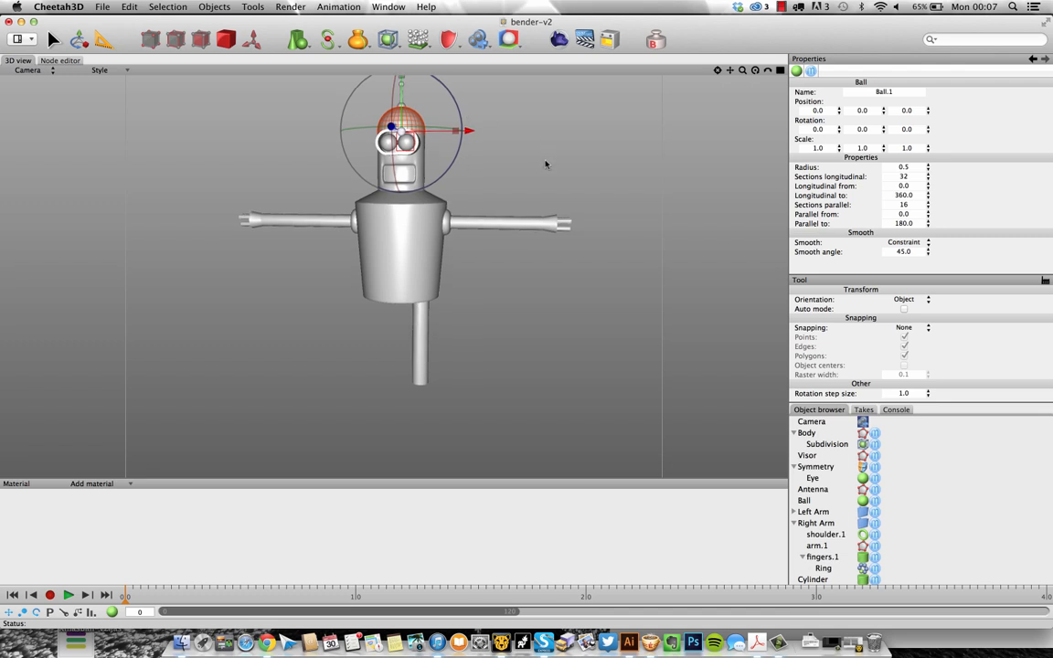
{"action": "middle_click_drag", "start_coordinate": [548, 216], "coordinate": [551, 241]}
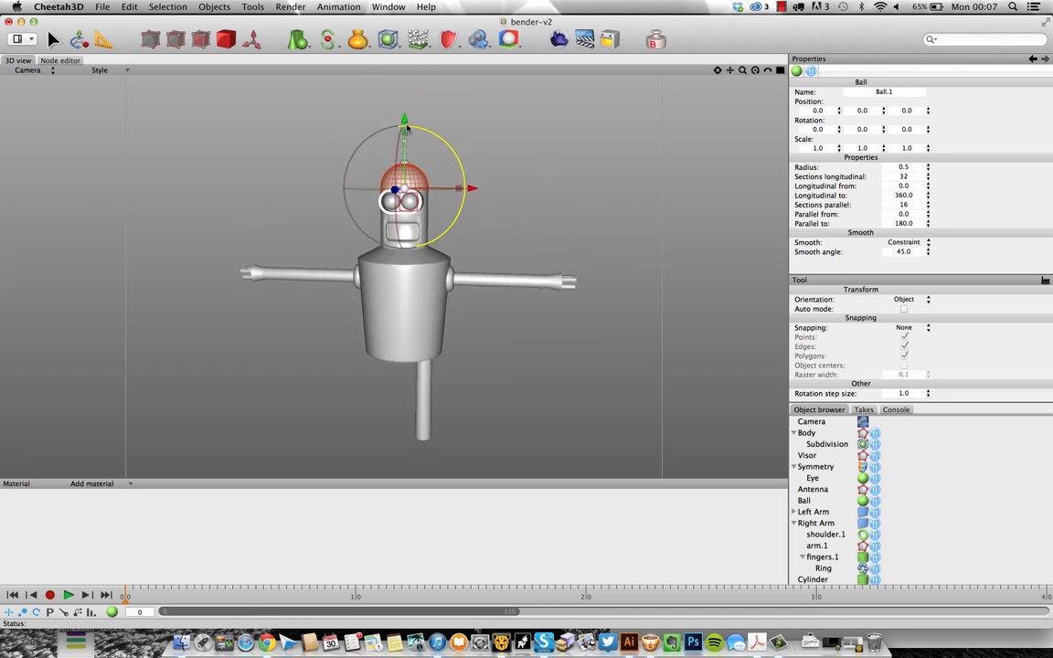
{"action": "double_click", "coordinate": [914, 220]}
{"action": "type", "text": "90"}
{"action": "key", "text": "Return"}
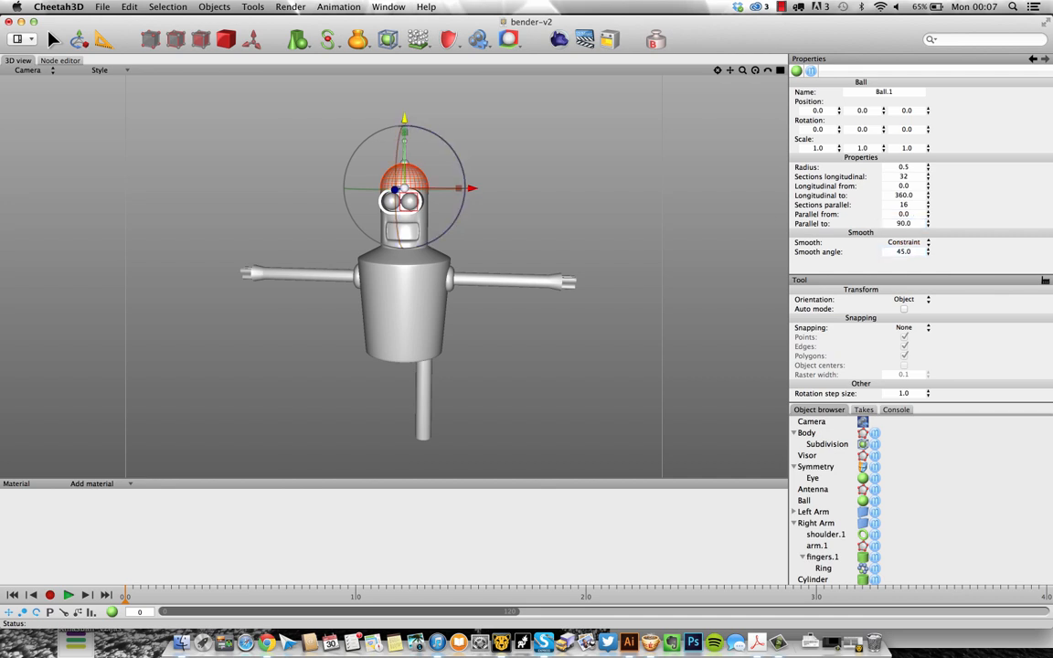
Move the half dome down to the end of the leg as a foot, at about X 0.46, Y -5.77
{"action": "left_click_drag", "start_coordinate": [405, 137], "coordinate": [436, 373]}
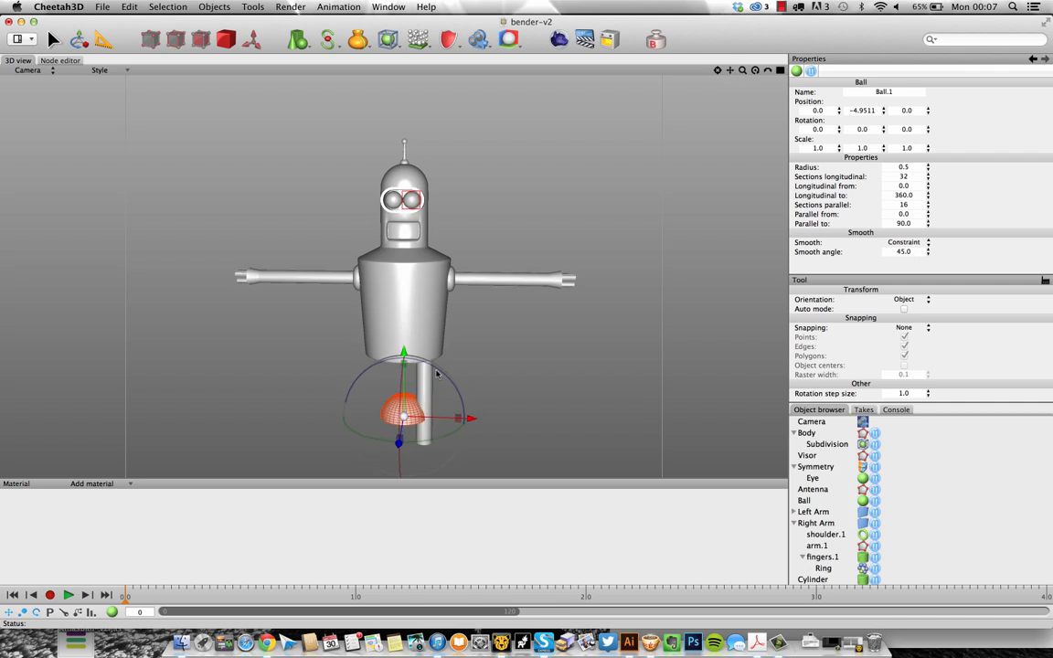
{"action": "key", "text": "F2"}
{"action": "scroll", "coordinate": [507, 373], "scroll_direction": "up", "scroll_amount": 5}
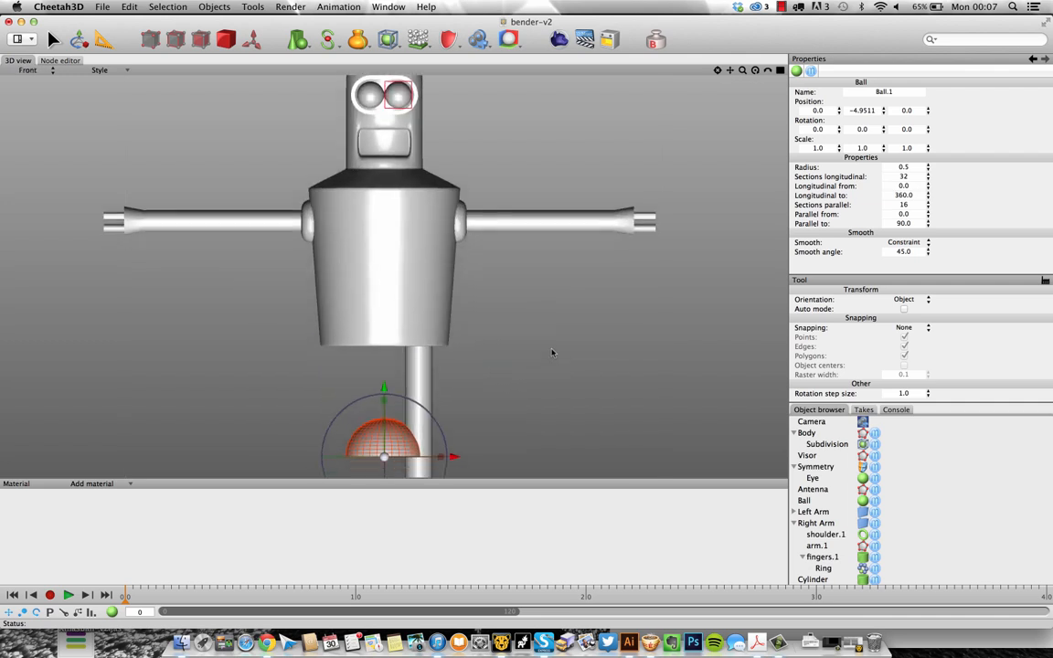
{"action": "left_click_drag", "start_coordinate": [335, 240], "coordinate": [334, 301]}
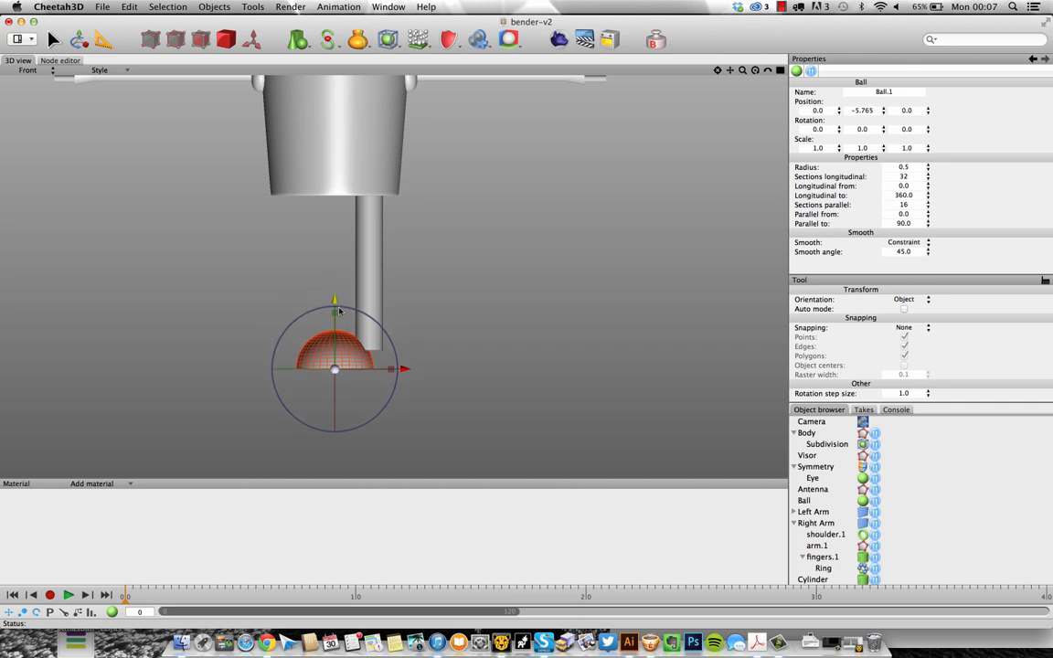
{"action": "left_click_drag", "start_coordinate": [404, 371], "coordinate": [438, 370]}
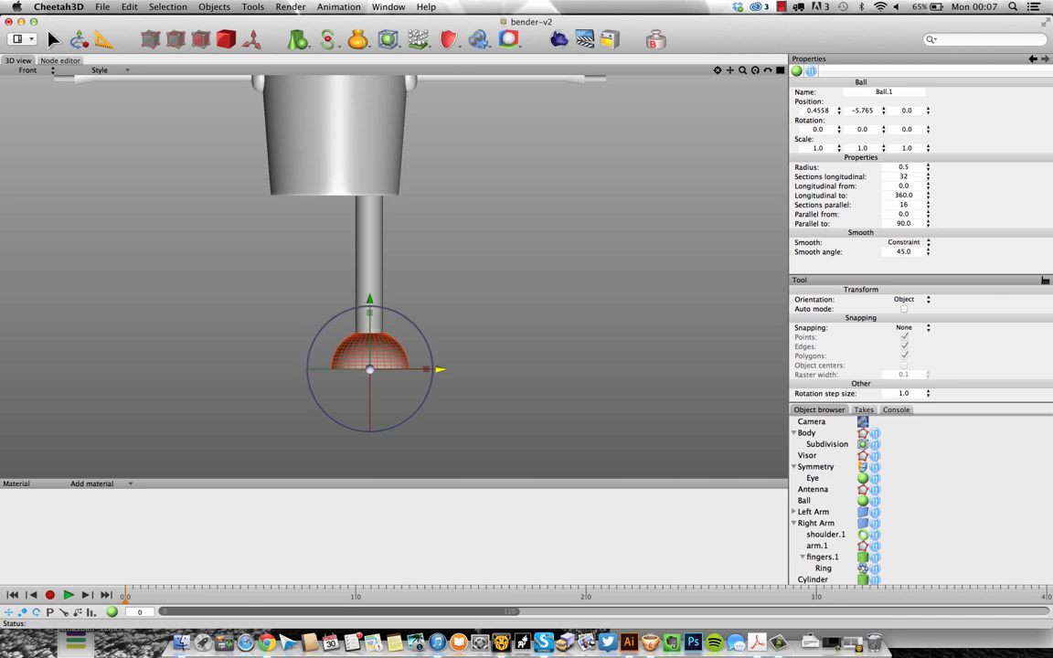
Set the foot dome to 16 longitudinal sections and 12 parallel sections
{"action": "left_click", "coordinate": [905, 176]}
{"action": "key", "text": "Tab"}
{"action": "left_click", "coordinate": [527, 266]}
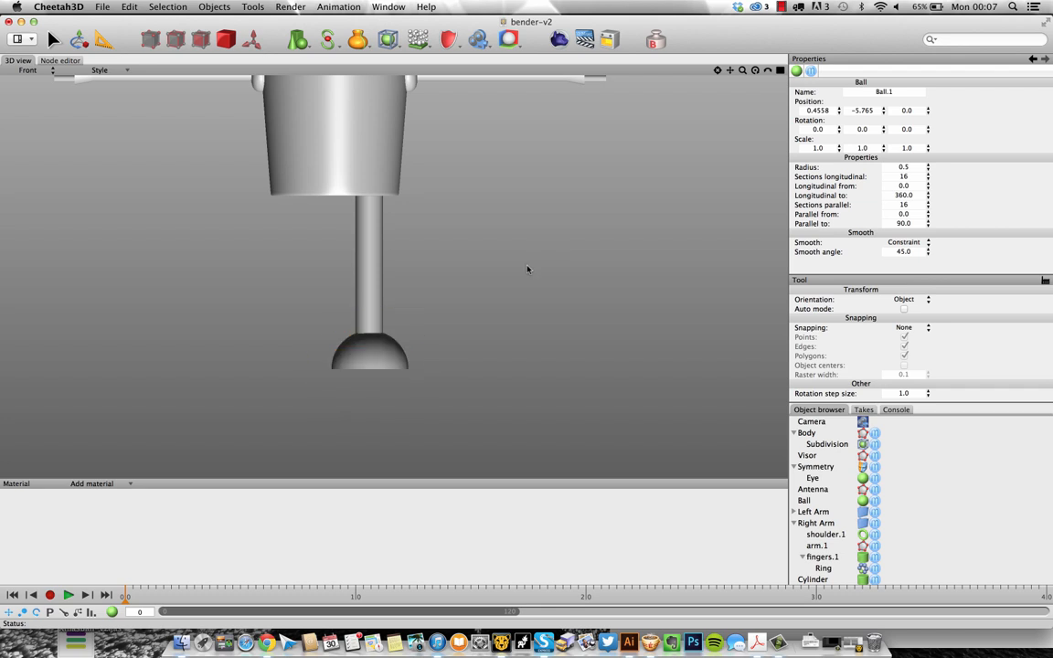
{"action": "key", "text": "F1"}
{"action": "left_click", "coordinate": [423, 449]}
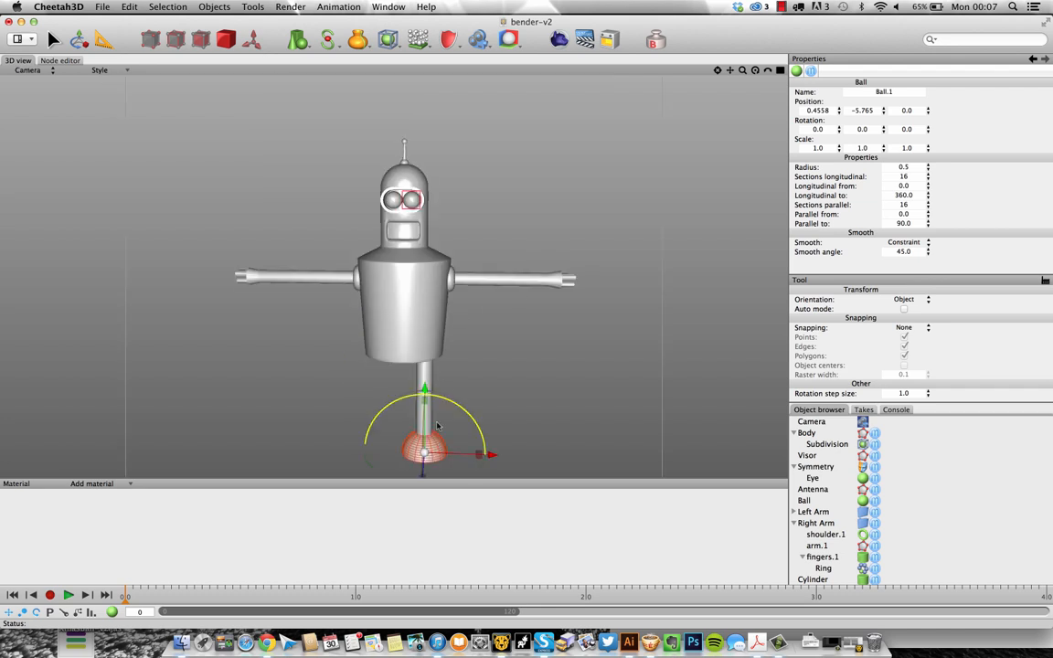
{"action": "left_click", "coordinate": [918, 205]}
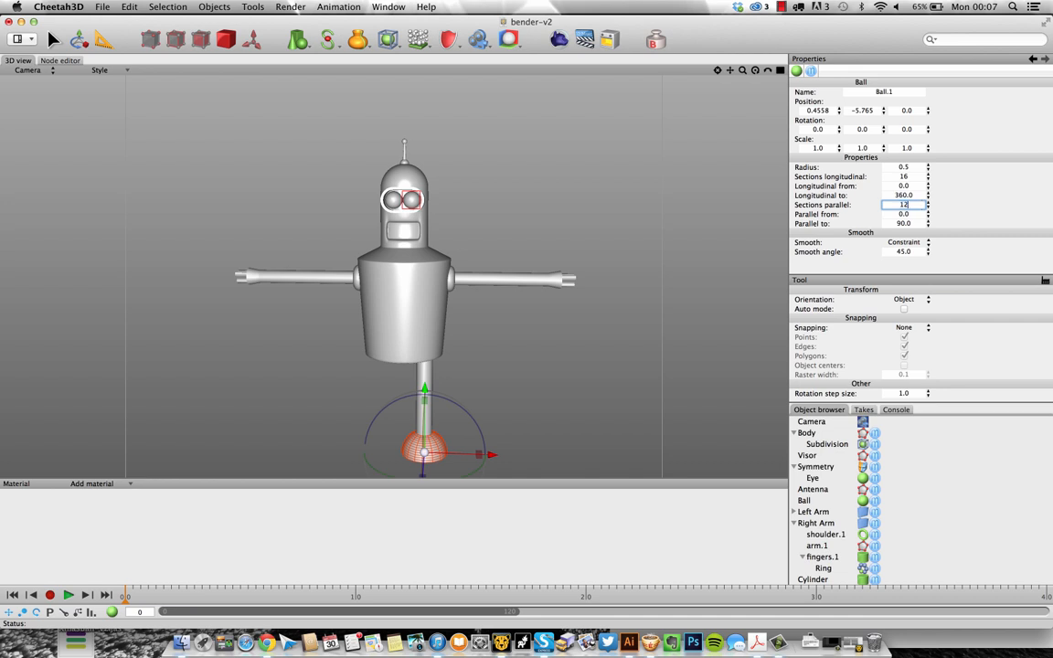
{"action": "type", "text": "12"}
{"action": "key", "text": "Return"}
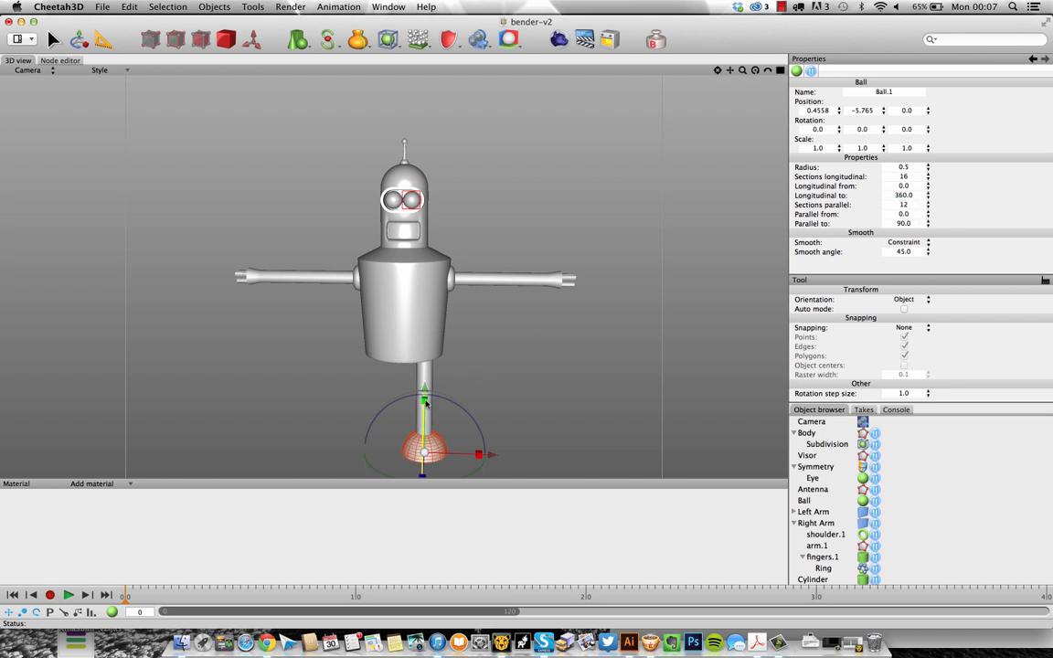
Scale the foot dome down uniformly to about 0.68
{"action": "left_click_drag", "start_coordinate": [423, 452], "coordinate": [381, 404]}
{"action": "left_click_drag", "start_coordinate": [373, 471], "coordinate": [358, 478]}
{"action": "left_click", "coordinate": [529, 410]}
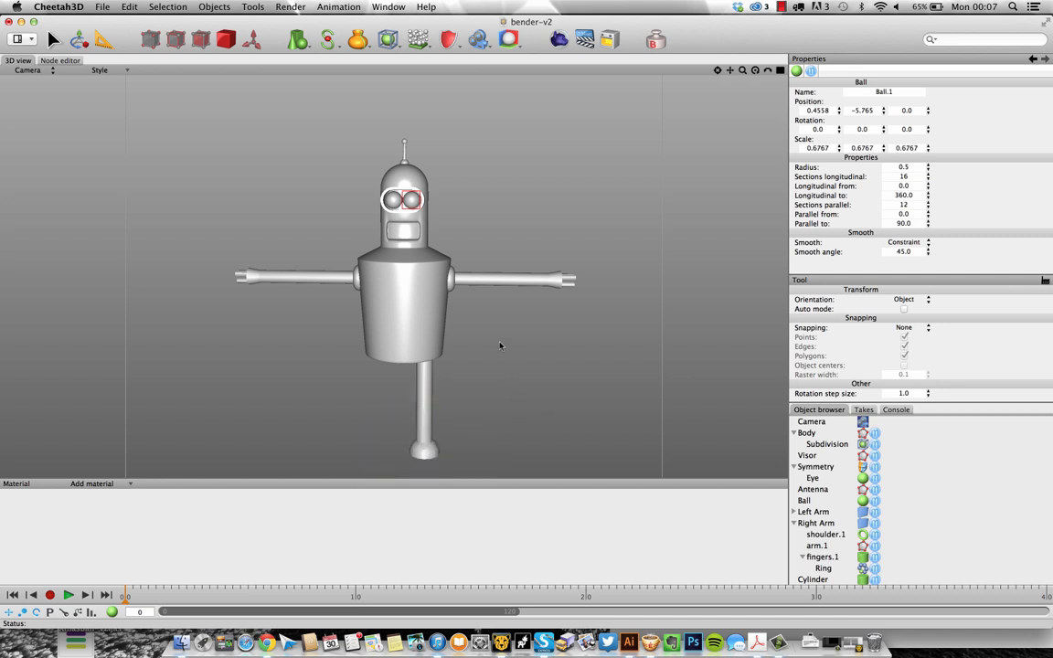
Duplicate the leg cylinder with its foot dome and move the copies across to the other side, to about X -0.42
{"action": "key", "text": "2"}
{"action": "key", "text": "1"}
{"action": "mouse_move", "coordinate": [506, 348]}
{"action": "right_mouse_down", "text": "alt"}
{"action": "mouse_move", "coordinate": [465, 344]}
{"action": "mouse_move", "coordinate": [489, 346]}
{"action": "right_mouse_up", "text": "alt"}
{"action": "left_click", "coordinate": [423, 398]}
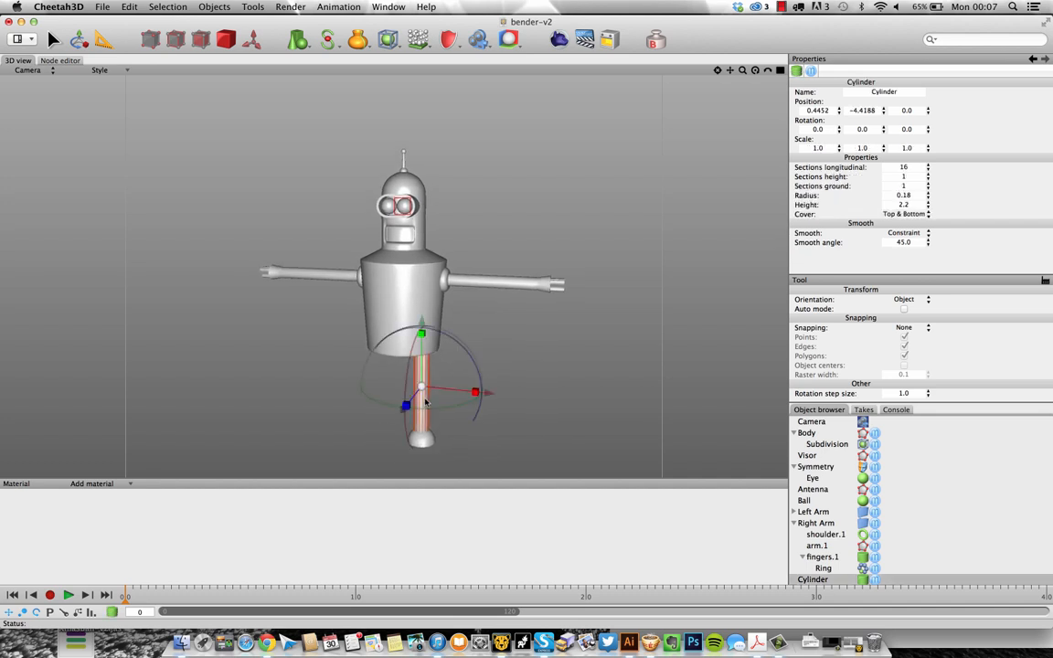
{"action": "left_click", "coordinate": [422, 444]}
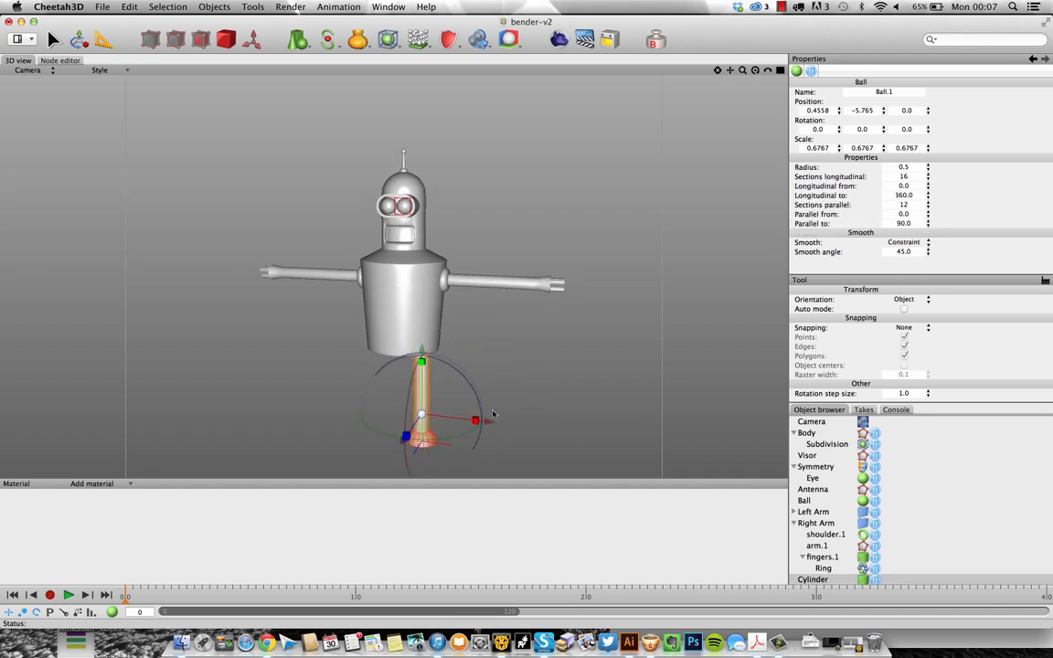
{"action": "key", "text": "F2"}
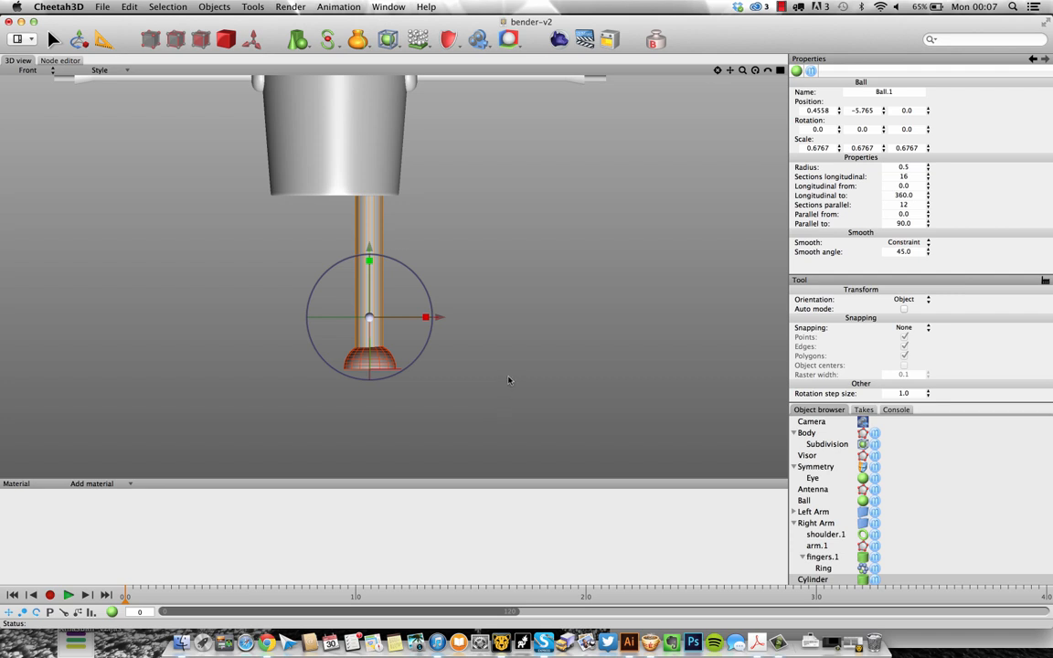
{"action": "key", "text": "super+d"}
{"action": "left_click_drag", "start_coordinate": [437, 318], "coordinate": [371, 317]}
{"action": "left_click", "coordinate": [515, 297]}
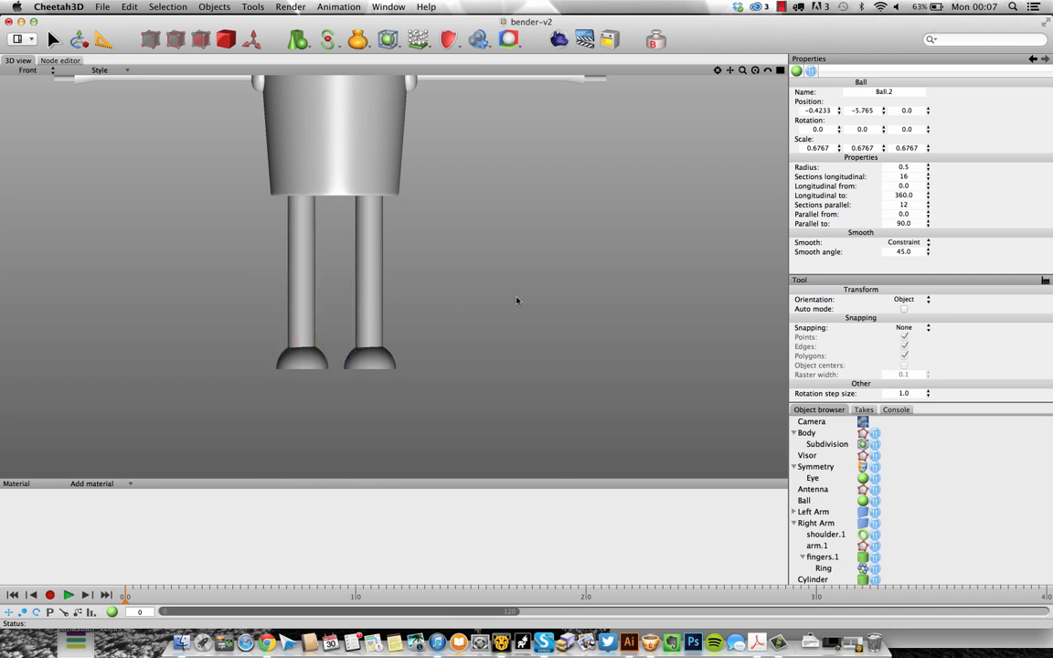
{"action": "key", "text": "F1"}
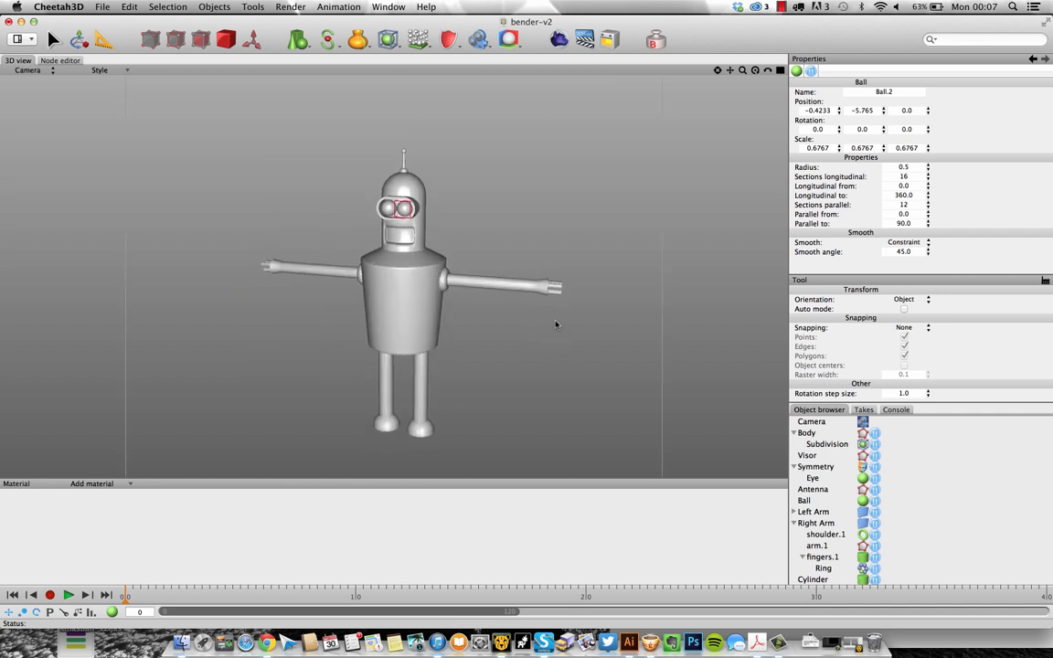
{"action": "left_click_drag", "start_coordinate": [545, 313], "coordinate": [589, 298], "text": "alt"}
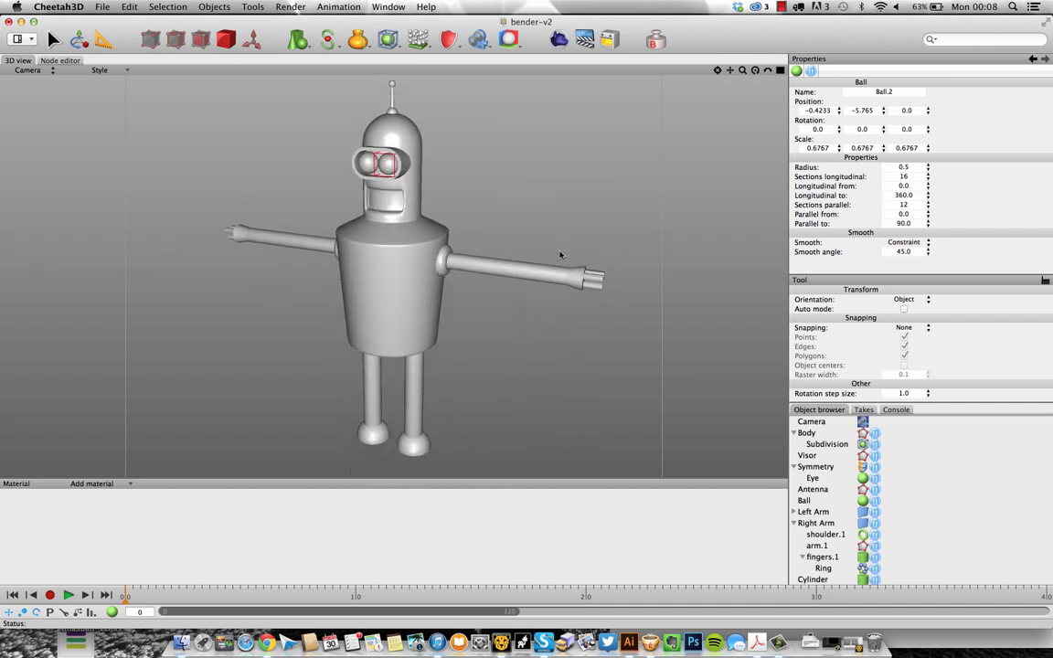
Add a horizontal ring cut around the body's torso, just above its lower edge
{"action": "left_click", "coordinate": [817, 434]}
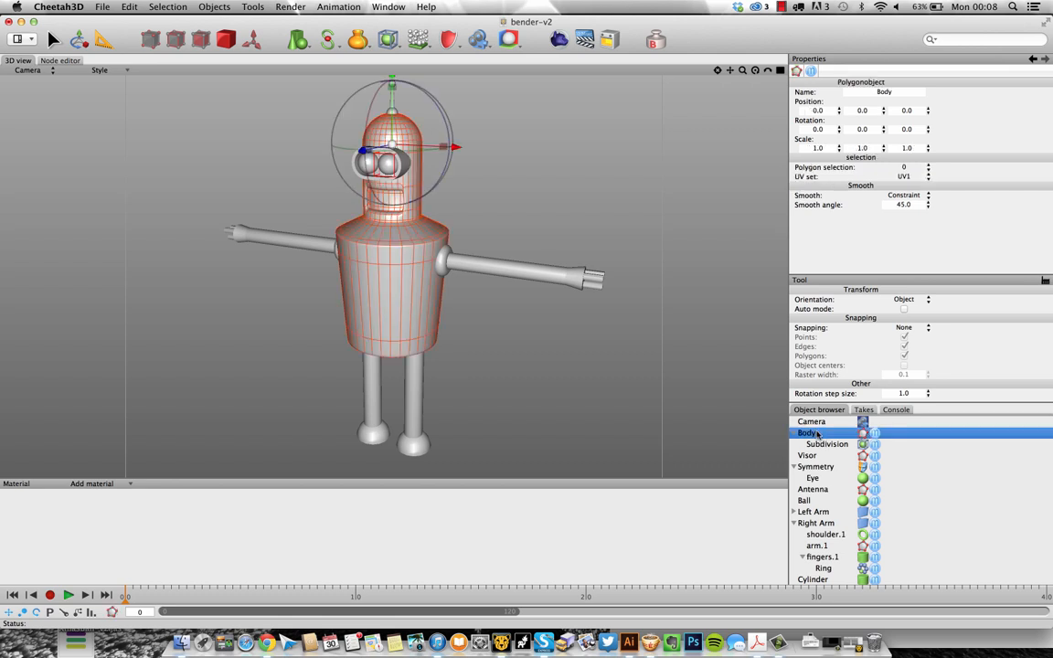
{"action": "left_click_drag", "start_coordinate": [381, 276], "coordinate": [392, 279], "text": "alt"}
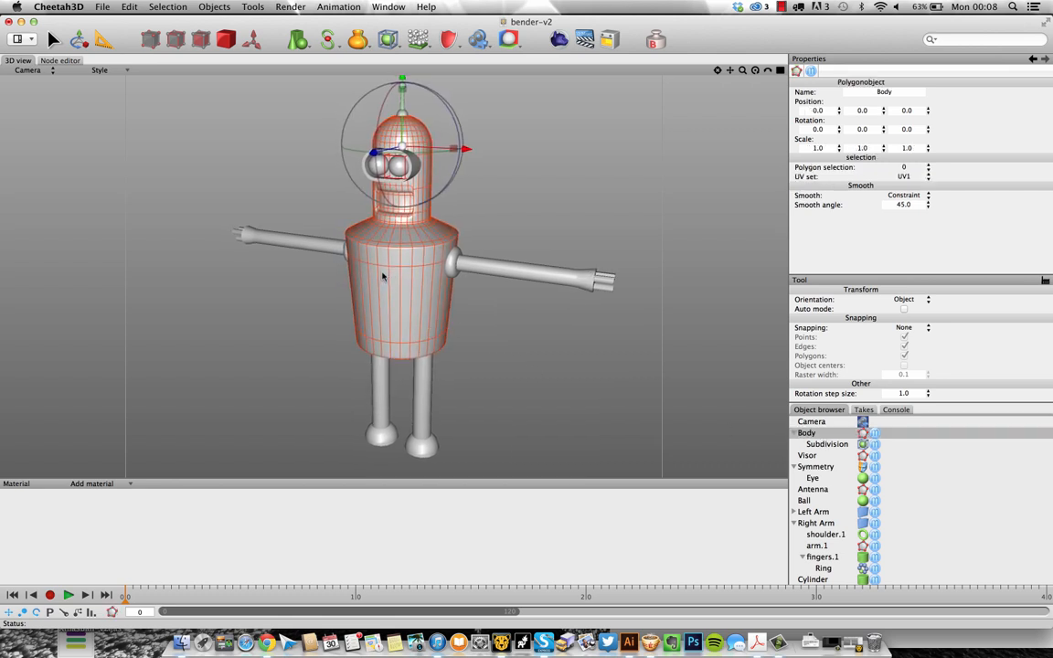
{"action": "key", "text": "F2"}
{"action": "scroll", "coordinate": [350, 203], "scroll_direction": "up", "scroll_amount": 5}
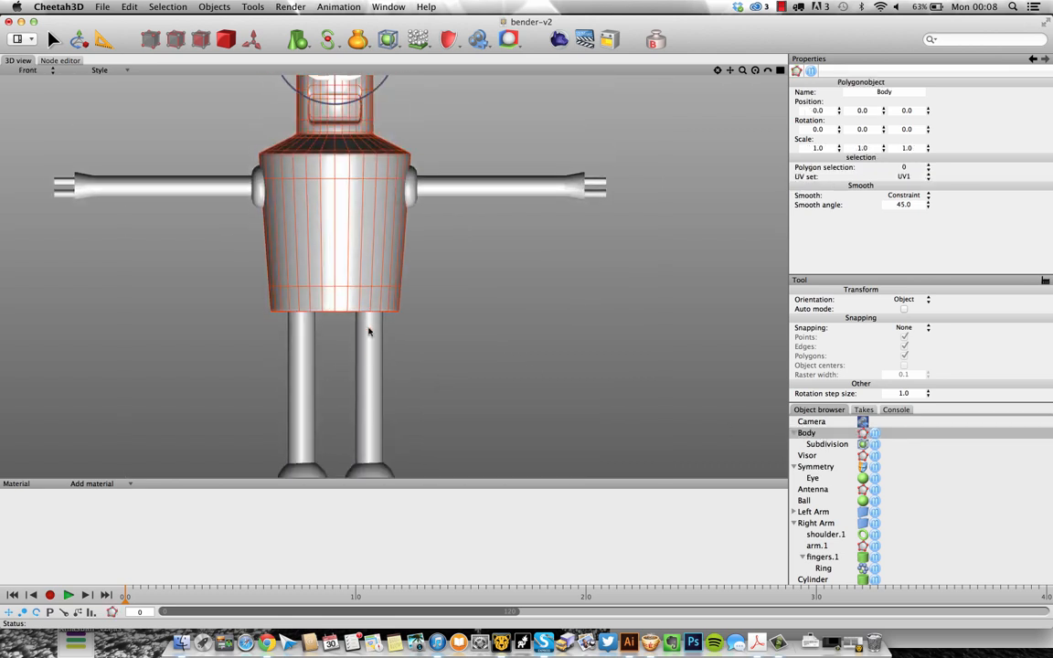
{"action": "right_click_drag", "start_coordinate": [301, 281], "coordinate": [325, 287], "text": "alt"}
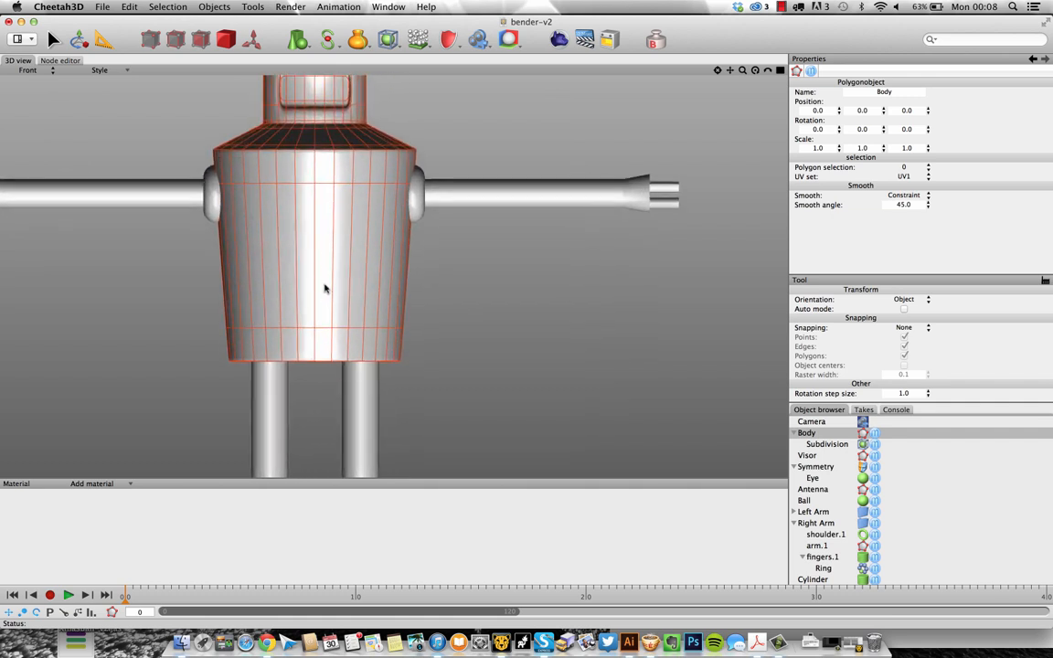
{"action": "left_click", "coordinate": [177, 39]}
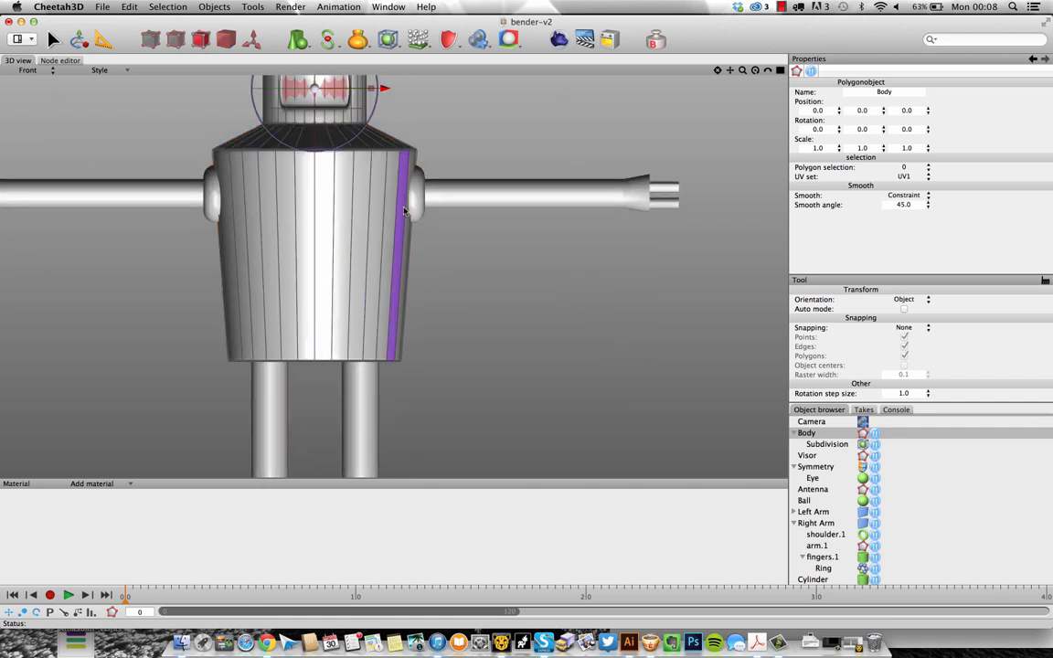
{"action": "key", "text": "r"}
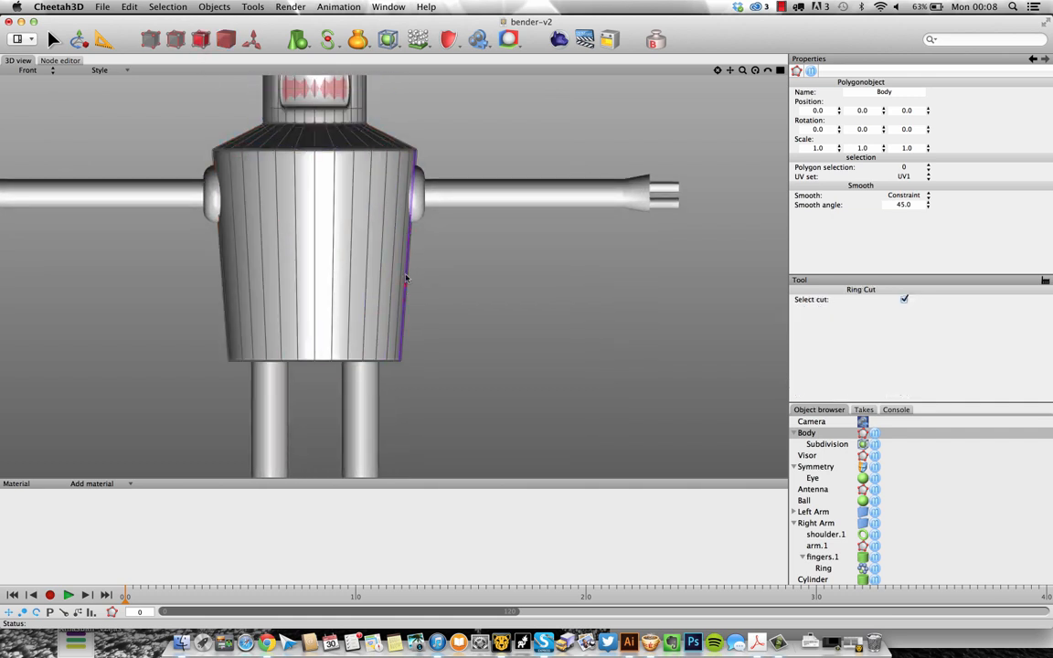
{"action": "left_click", "coordinate": [396, 345]}
Check the chest door in the Bender reference picture and add a second ring cut just below the torso's upper edge
{"action": "left_click", "coordinate": [266, 642]}
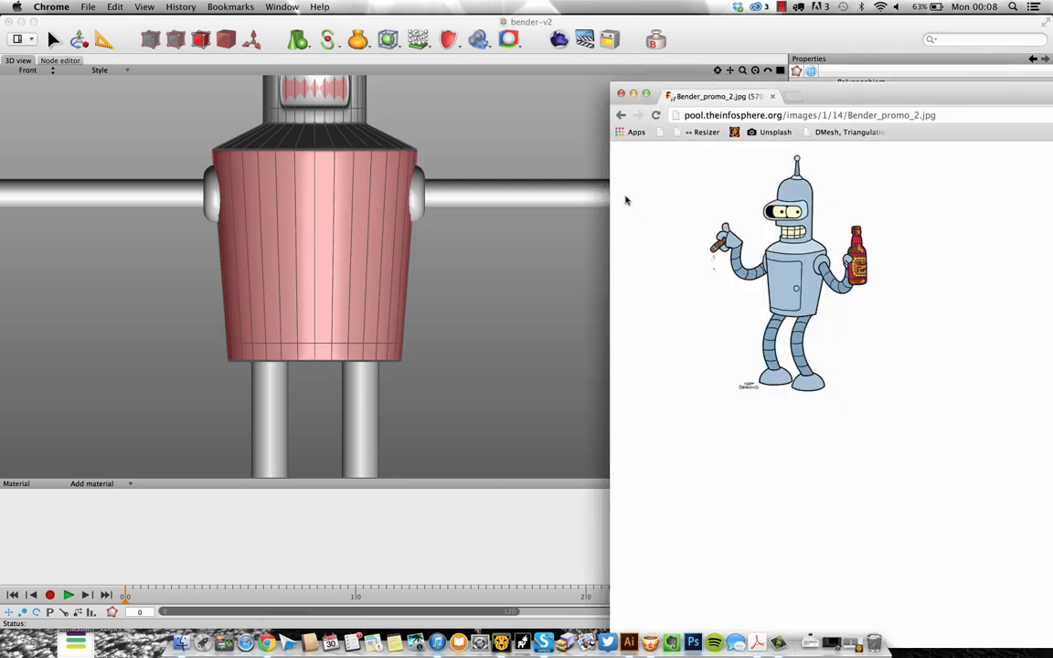
{"action": "left_click", "coordinate": [424, 21]}
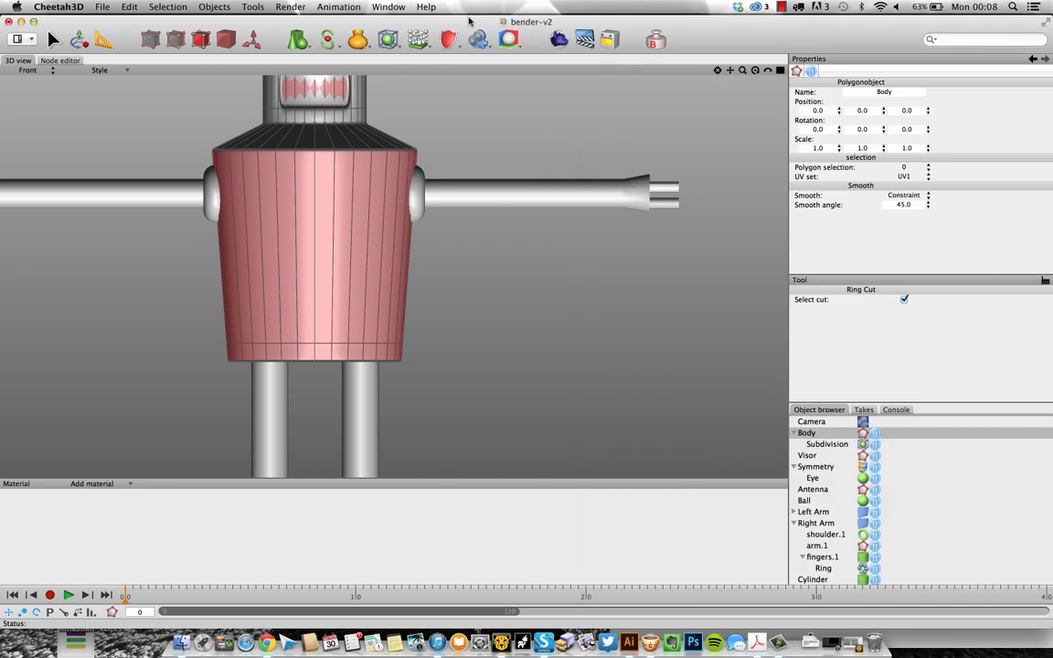
{"action": "left_click", "coordinate": [333, 171]}
Select the front torso polygons between the two ring cuts as the door area, leaving out the outermost columns
{"action": "left_click", "coordinate": [51, 40]}
{"action": "left_click", "coordinate": [260, 219]}
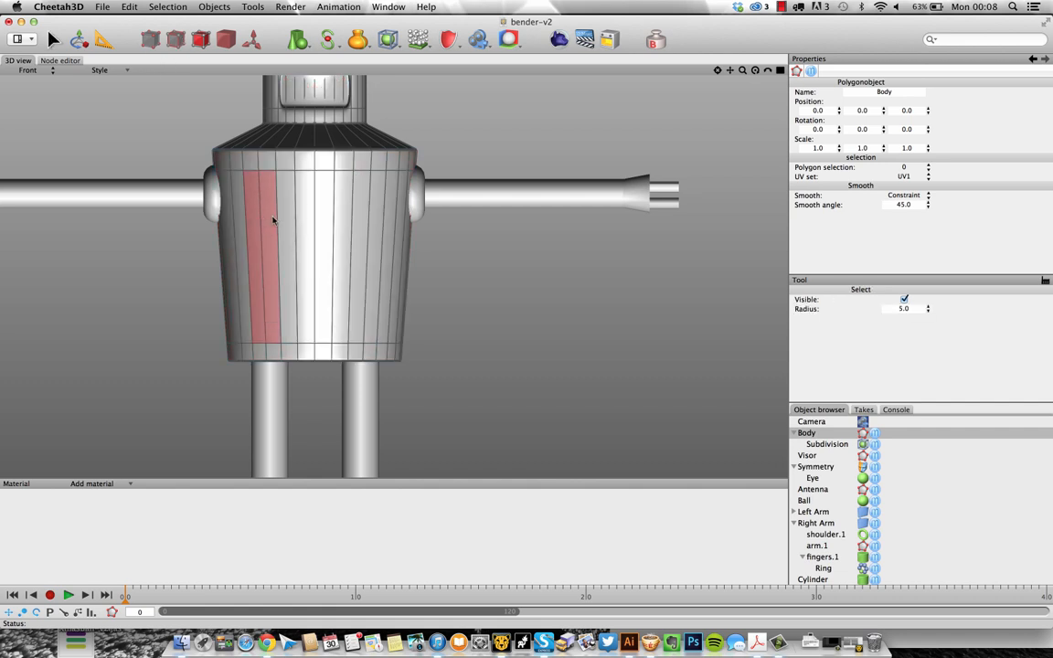
{"action": "left_click_drag", "start_coordinate": [272, 219], "coordinate": [384, 210]}
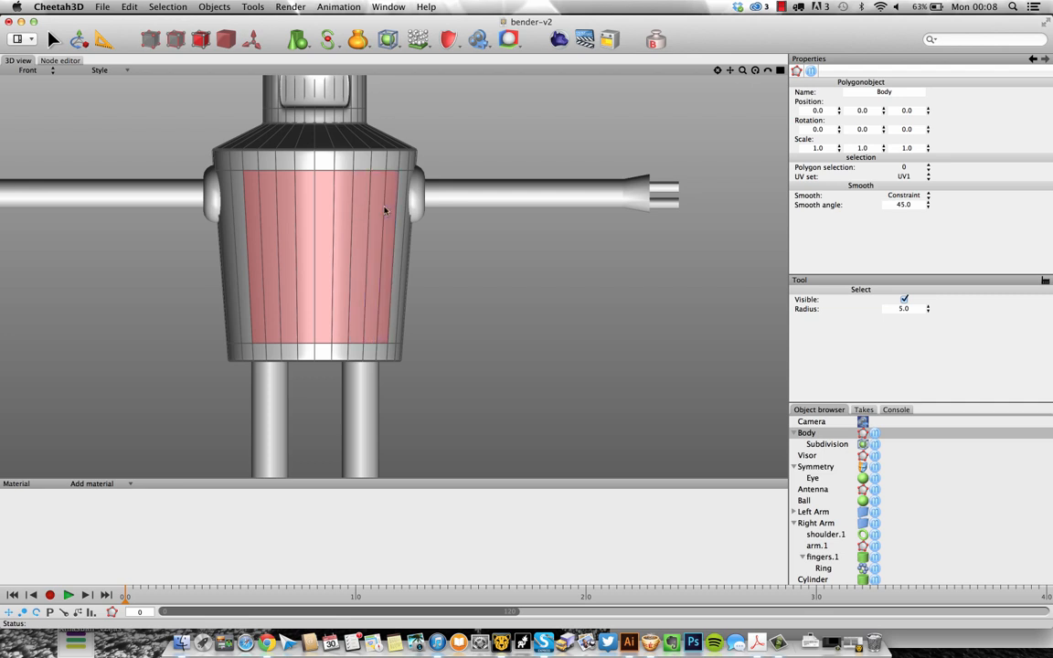
{"action": "left_click", "coordinate": [235, 212]}
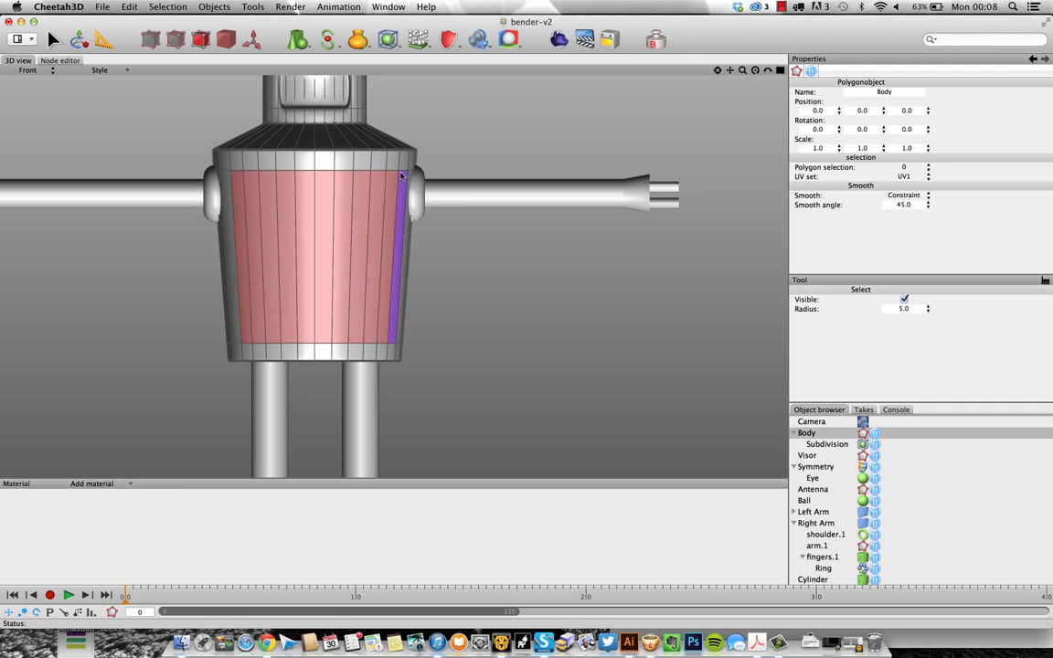
{"action": "left_click", "coordinate": [266, 642]}
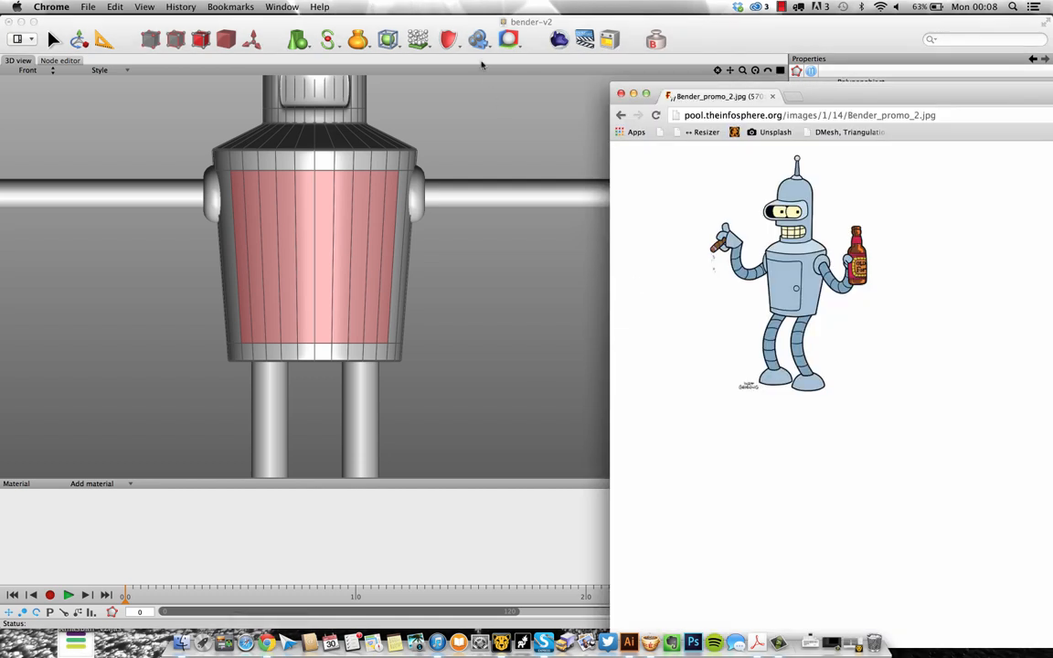
{"action": "left_click", "coordinate": [510, 21]}
{"action": "left_click", "coordinate": [394, 193], "text": "super"}
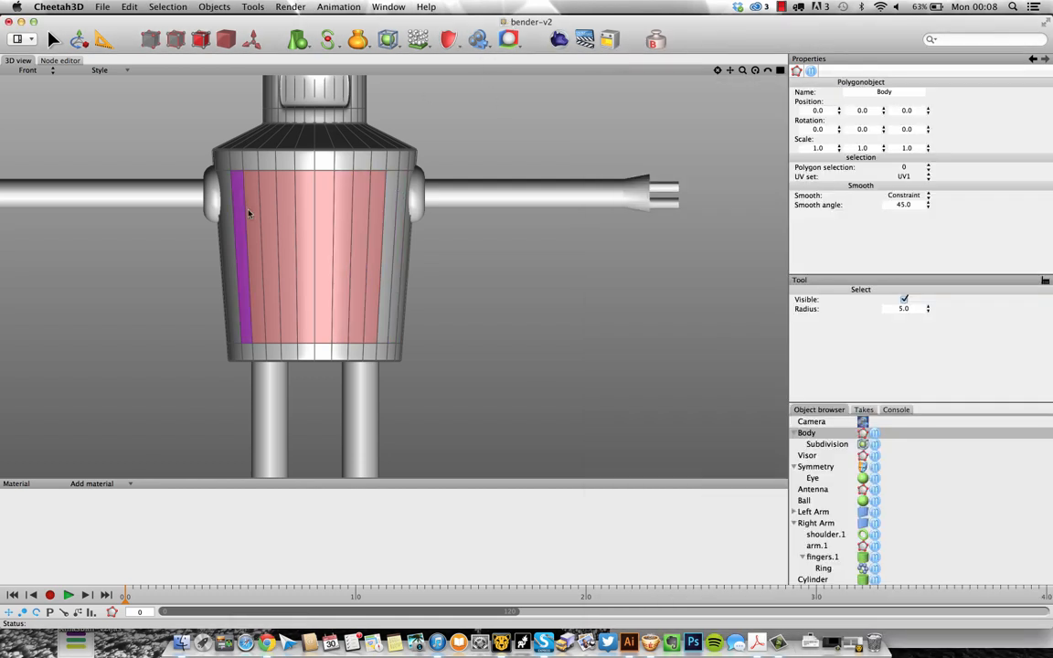
{"action": "left_click", "coordinate": [242, 204], "text": "super"}
Split the selected front torso polygons off the body into a separate object
{"action": "key", "text": "F1"}
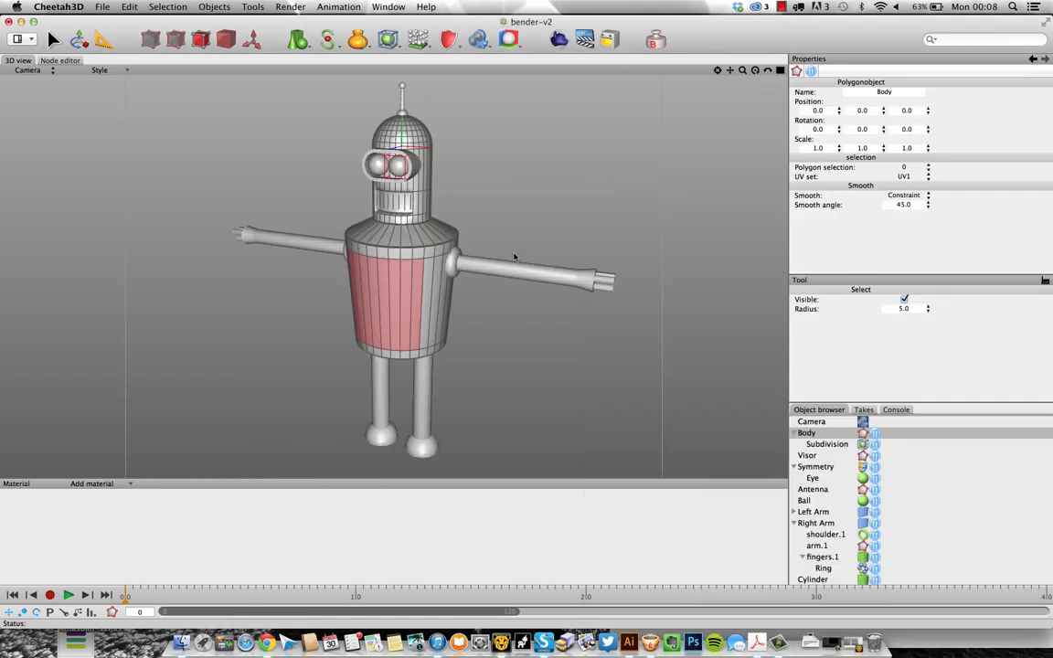
{"action": "scroll", "coordinate": [514, 261], "scroll_direction": "up", "scroll_amount": 5}
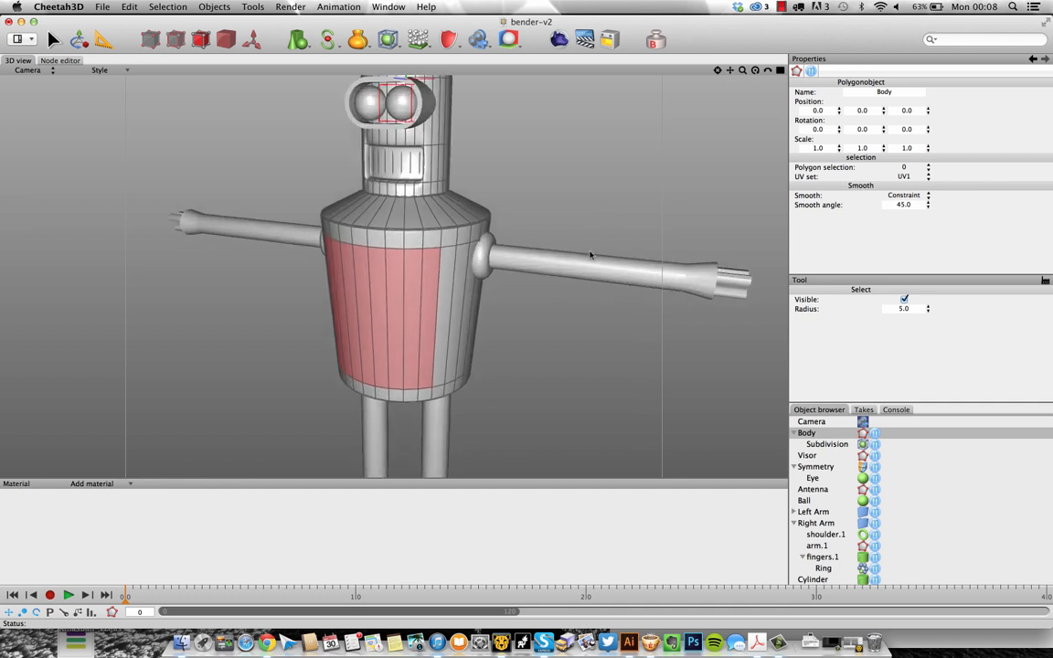
{"action": "right_click", "coordinate": [391, 292]}
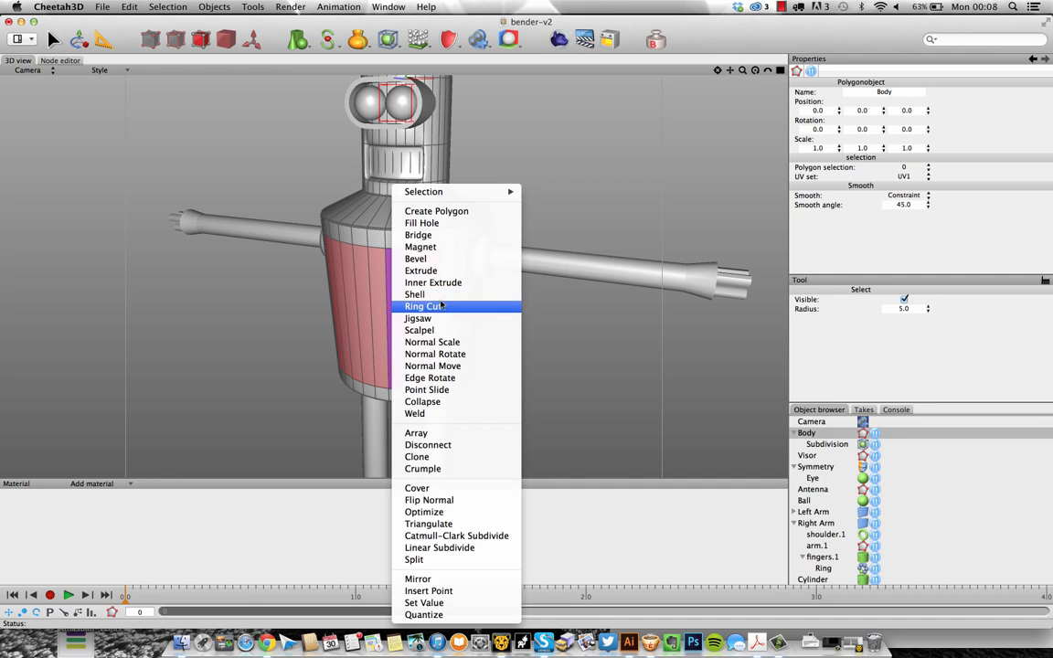
{"action": "left_click", "coordinate": [459, 561]}
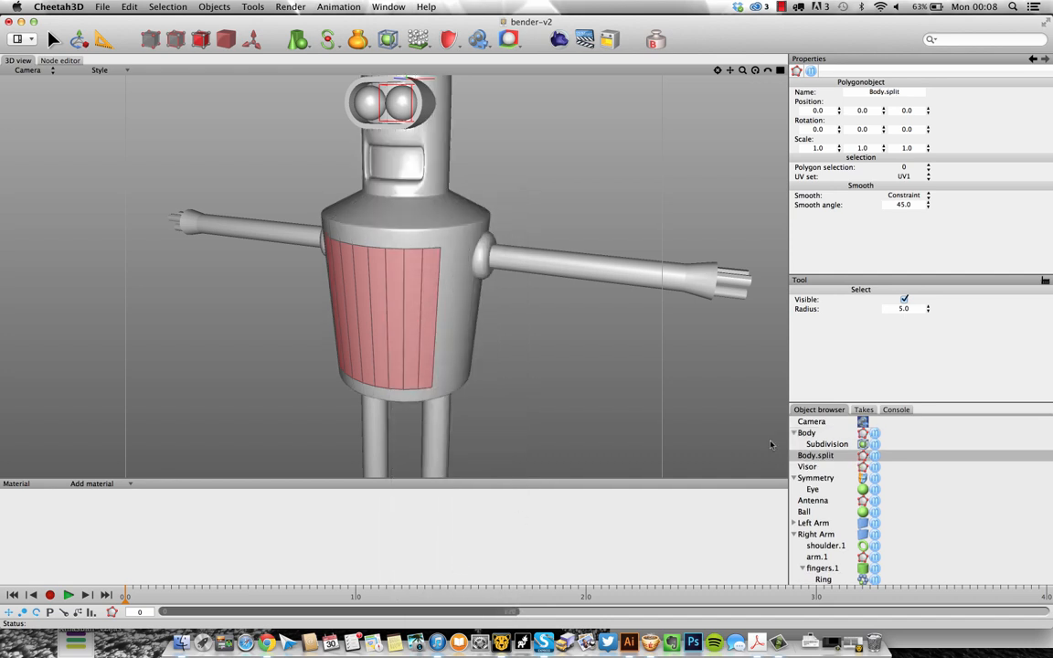
Place the split-off panel above Body in the object hierarchy and rename it Door
{"action": "left_click_drag", "start_coordinate": [815, 455], "coordinate": [810, 430]}
{"action": "double_click", "coordinate": [813, 433]}
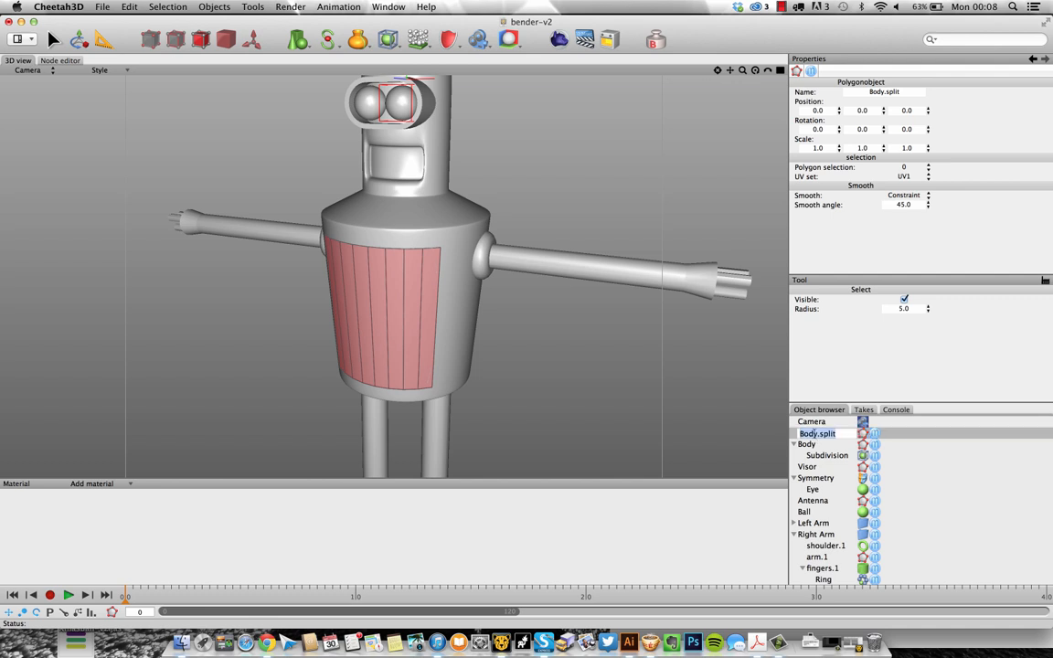
{"action": "type", "text": "S"}
{"action": "key", "text": "Return"}
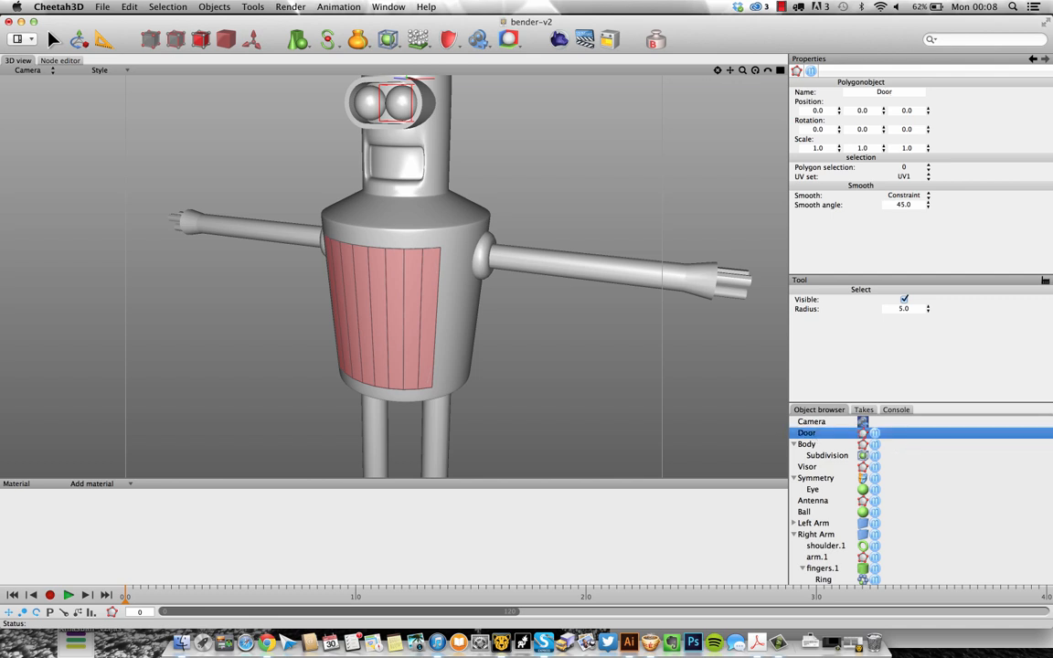
Return to object mode and move the door forward out of the torso to about Z 0.94
{"action": "left_click", "coordinate": [225, 41]}
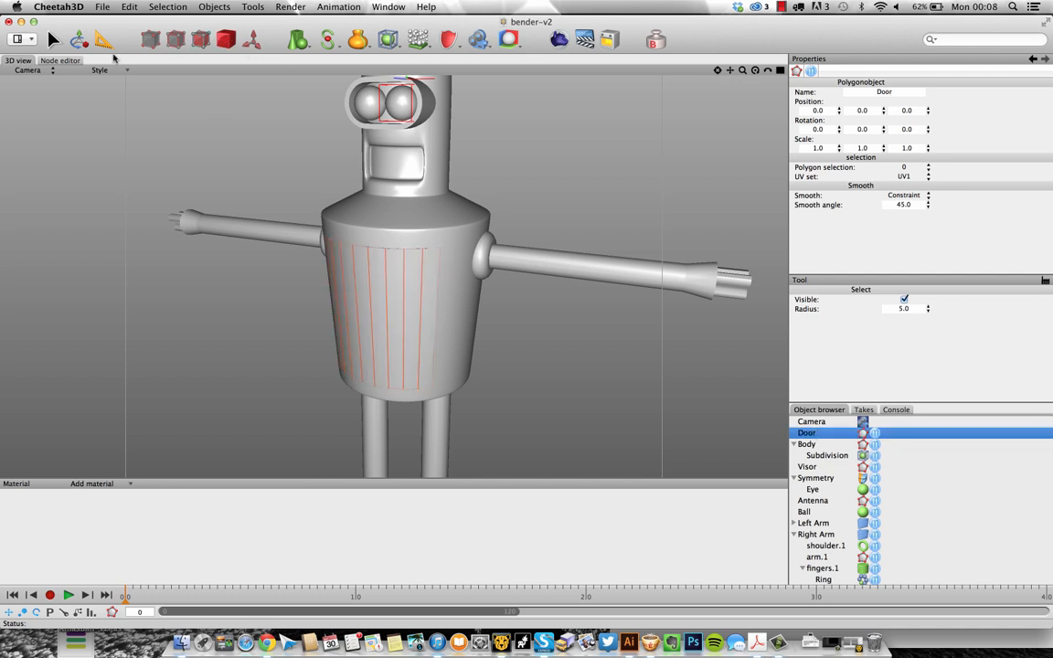
{"action": "left_click", "coordinate": [419, 277]}
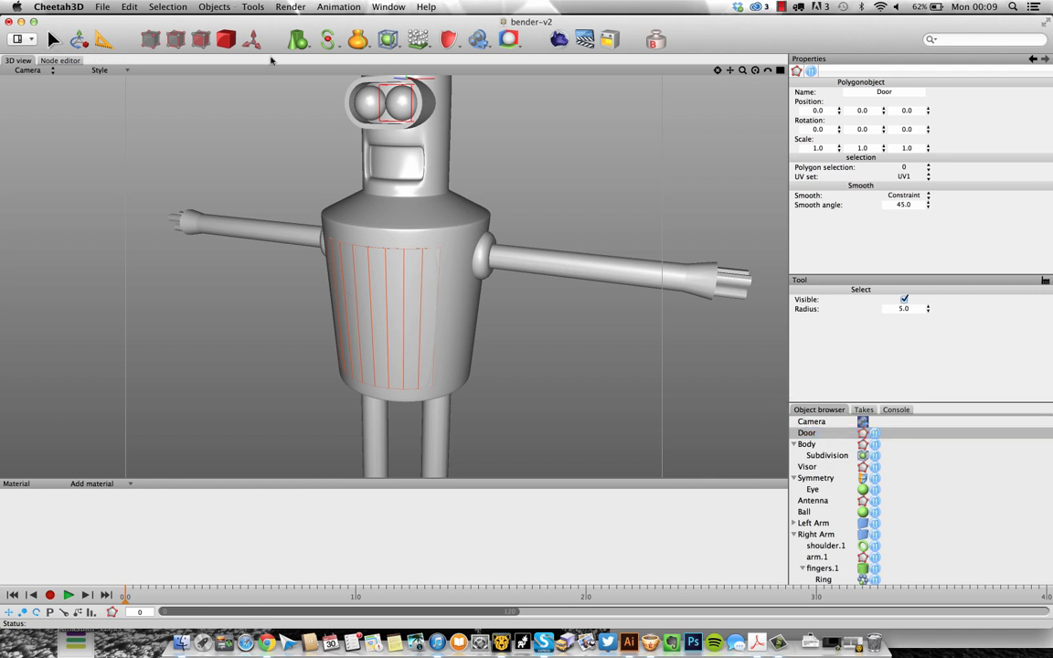
{"action": "key", "text": "w"}
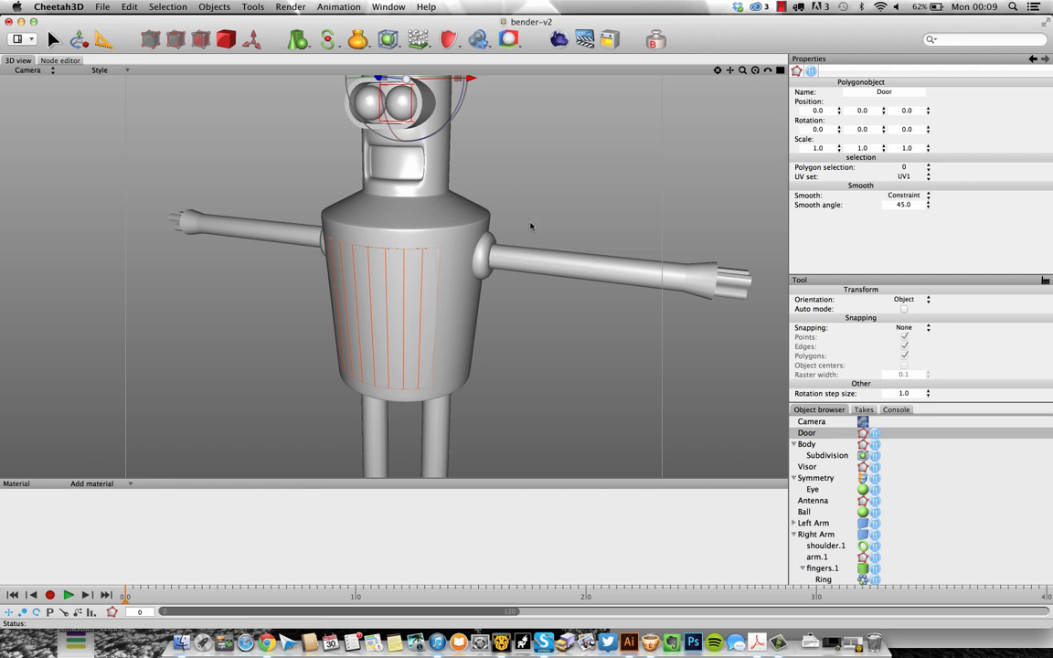
{"action": "scroll", "coordinate": [530, 225], "scroll_direction": "down", "scroll_amount": 4}
{"action": "left_click_drag", "start_coordinate": [487, 234], "coordinate": [420, 202], "text": "alt"}
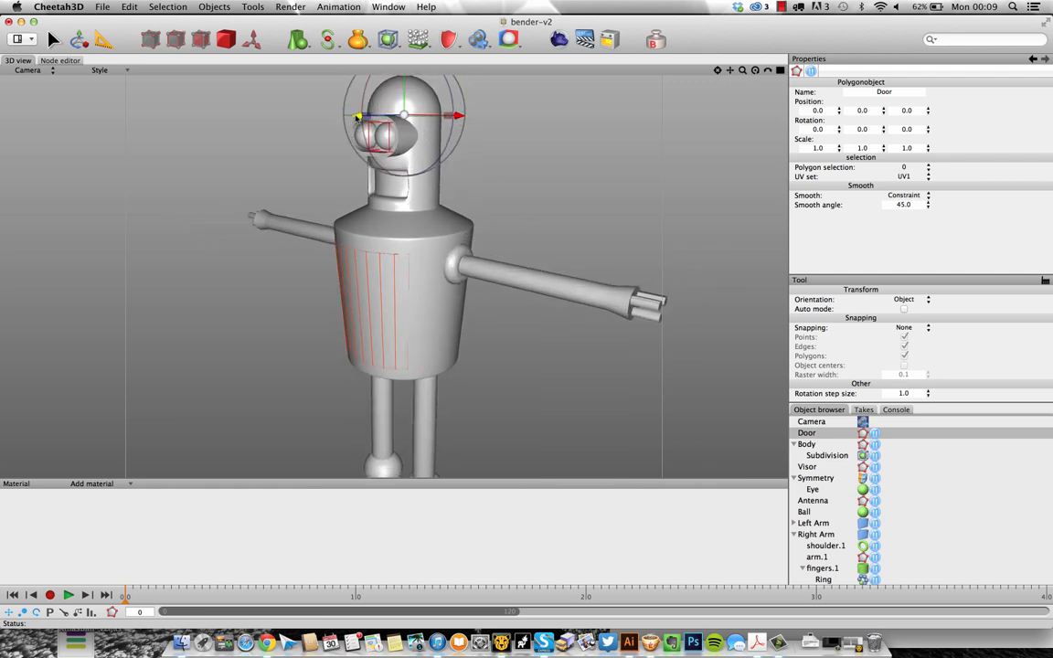
{"action": "left_click_drag", "start_coordinate": [357, 117], "coordinate": [245, 135]}
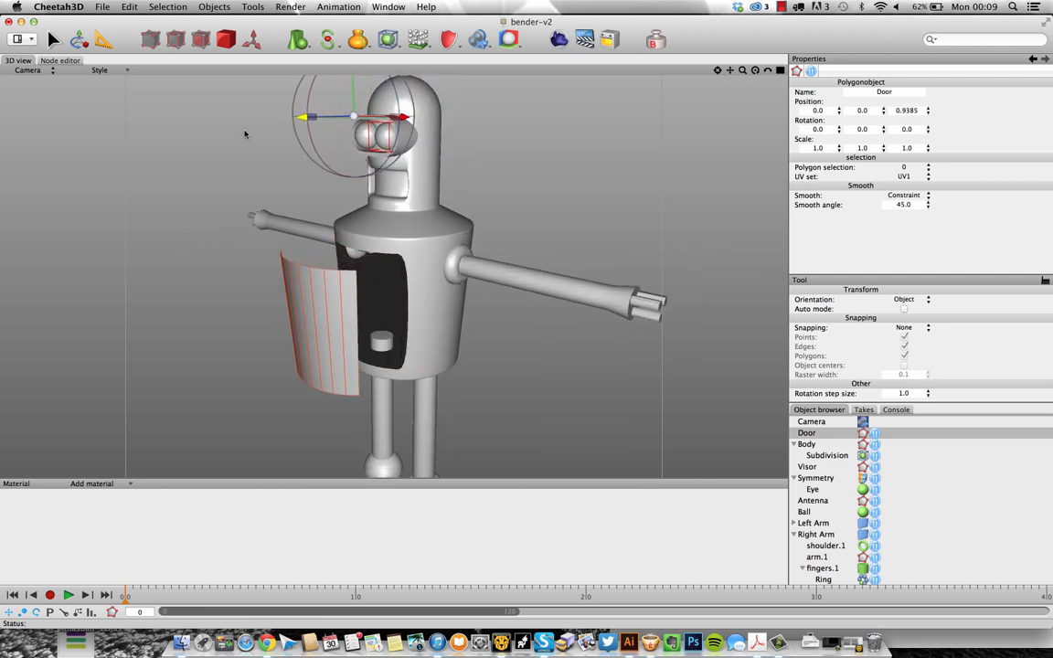
Add a Shell modifier to the body and select the body's Subdivision modifier
{"action": "left_click", "coordinate": [421, 298]}
{"action": "scroll", "coordinate": [423, 297], "scroll_direction": "up", "scroll_amount": 5}
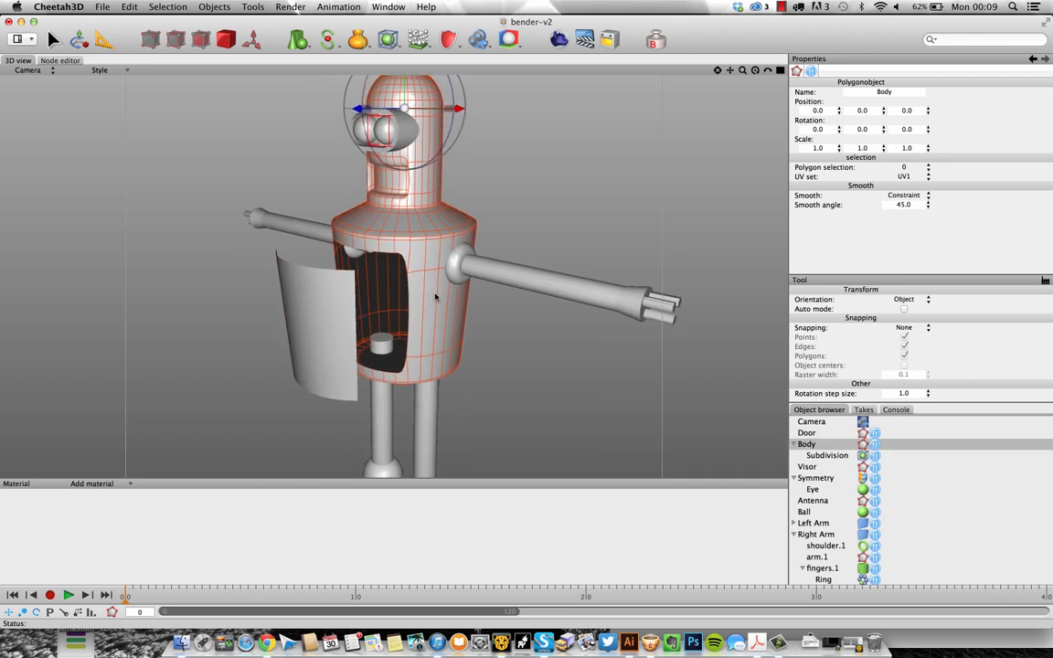
{"action": "left_click", "coordinate": [825, 445]}
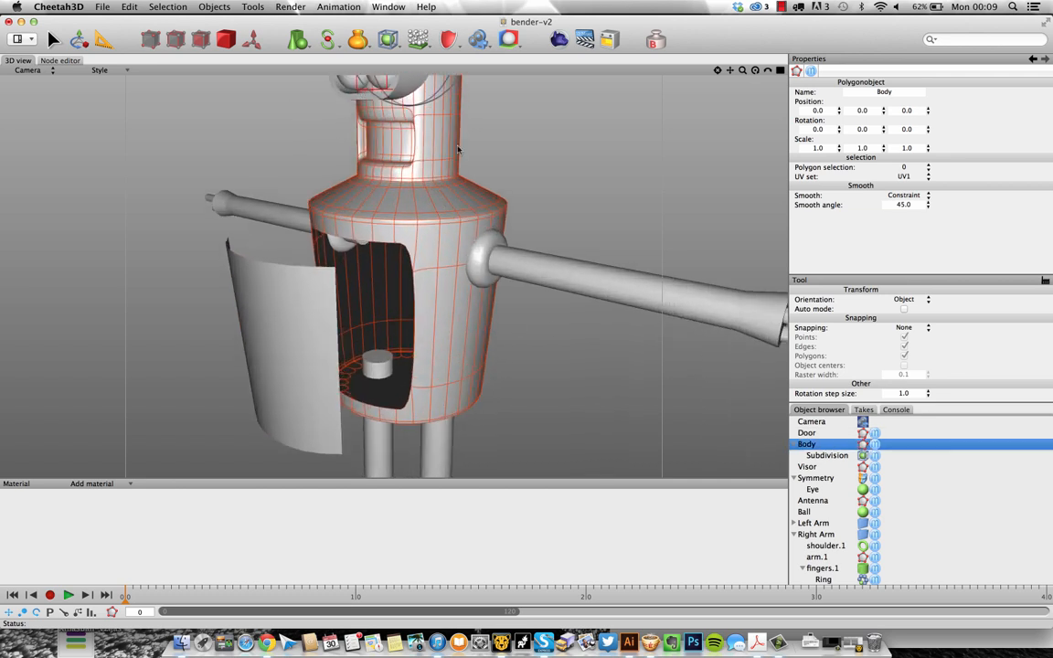
{"action": "left_click", "coordinate": [388, 40]}
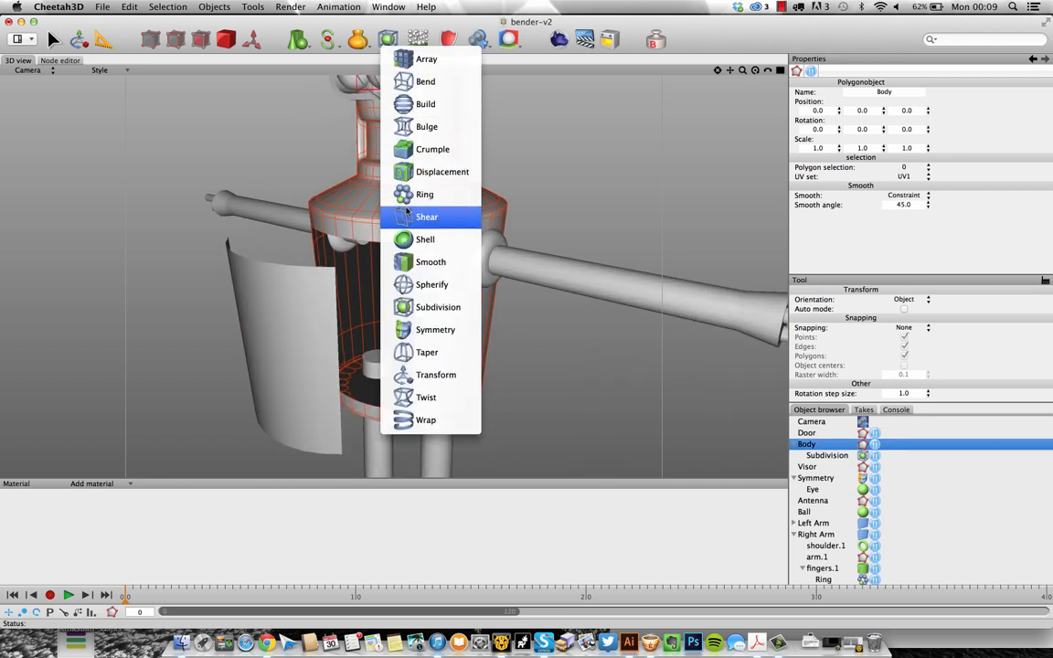
{"action": "left_click", "coordinate": [411, 236]}
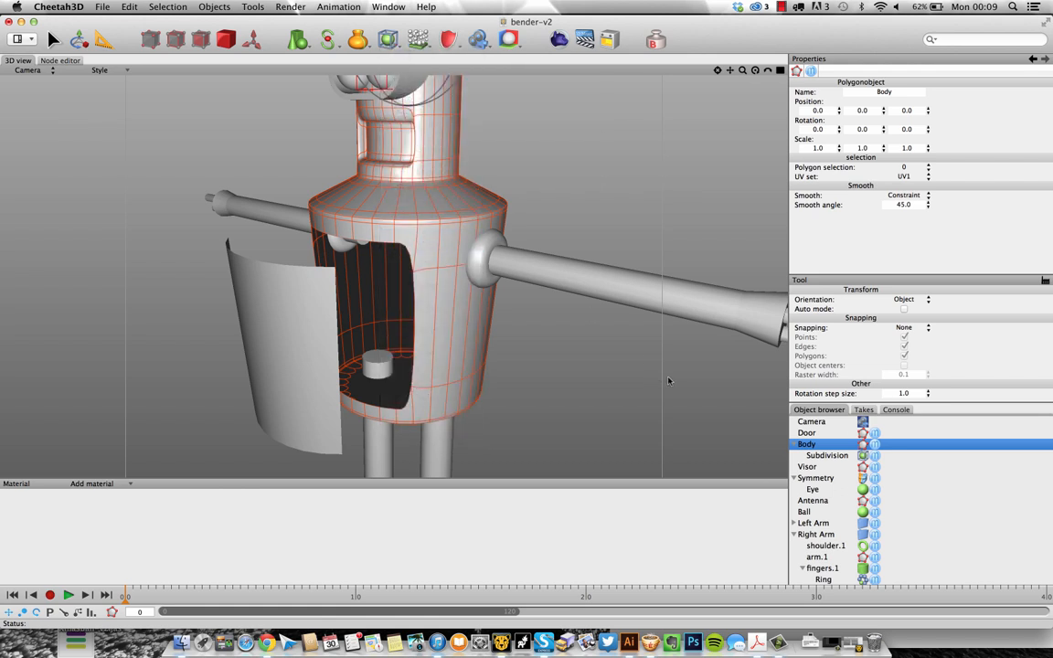
{"action": "left_click", "coordinate": [828, 454]}
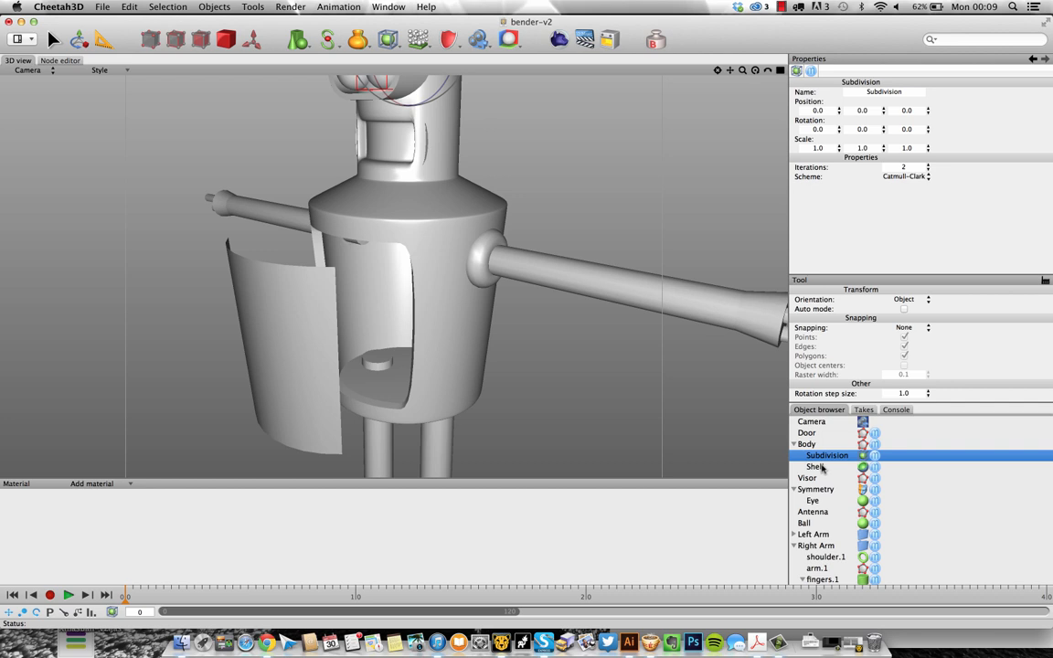
Move the body's Shell modifier above its Subdivision modifier and set the shell offset to 0.05
{"action": "left_click_drag", "start_coordinate": [822, 468], "coordinate": [824, 455]}
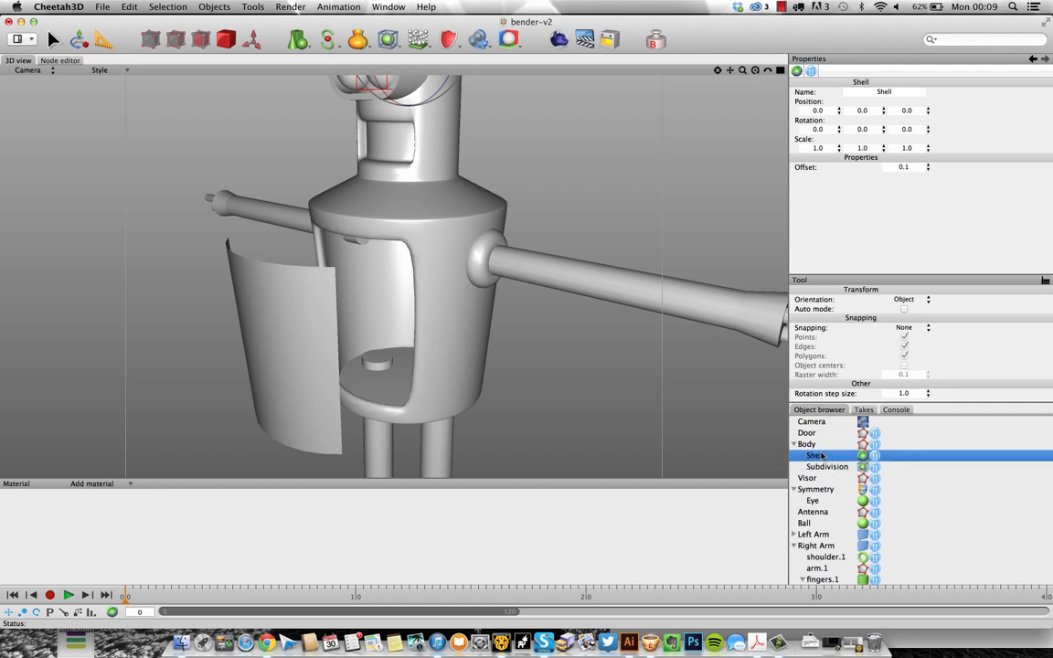
{"action": "left_click", "coordinate": [905, 166]}
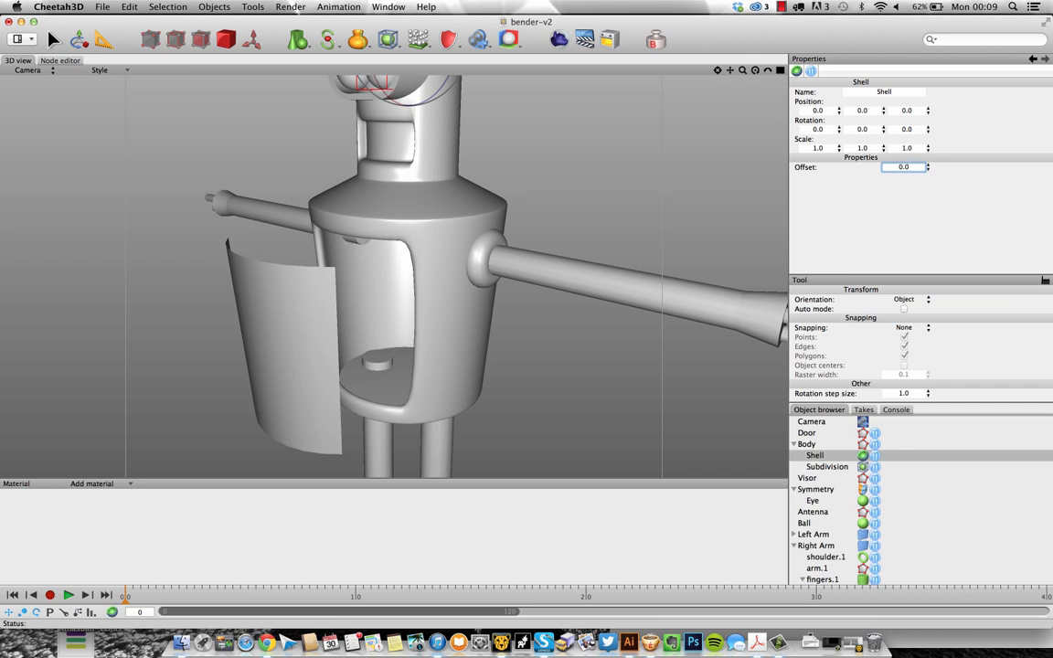
{"action": "key", "text": "Tab"}
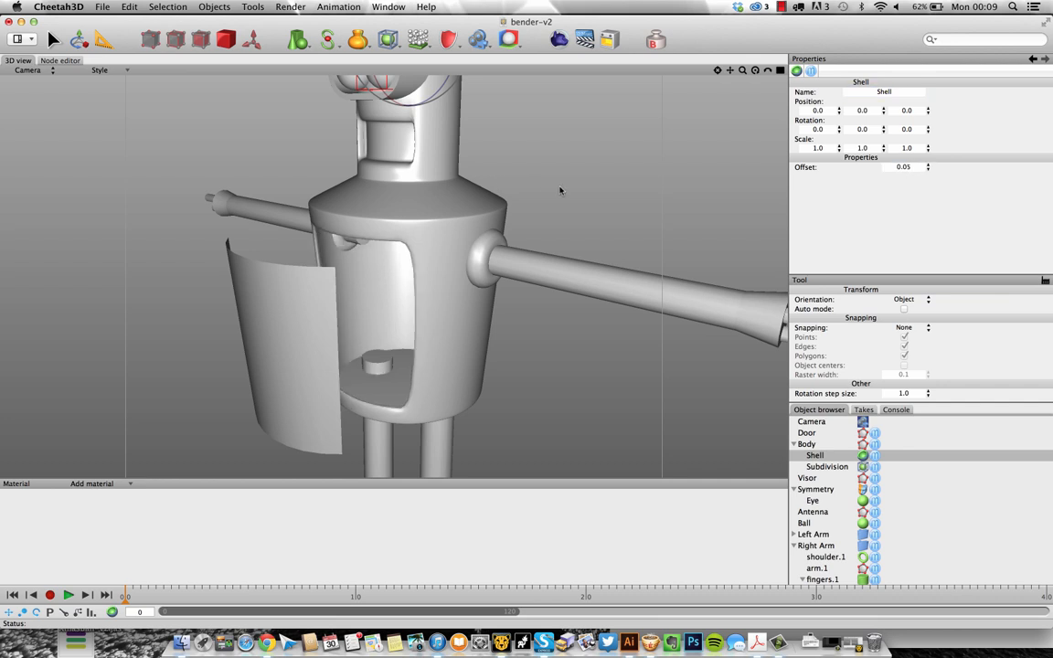
{"action": "left_click", "coordinate": [559, 189]}
{"action": "scroll", "coordinate": [543, 201], "scroll_direction": "left", "scroll_amount": 5}
{"action": "scroll", "coordinate": [542, 202], "scroll_direction": "left", "scroll_amount": 3}
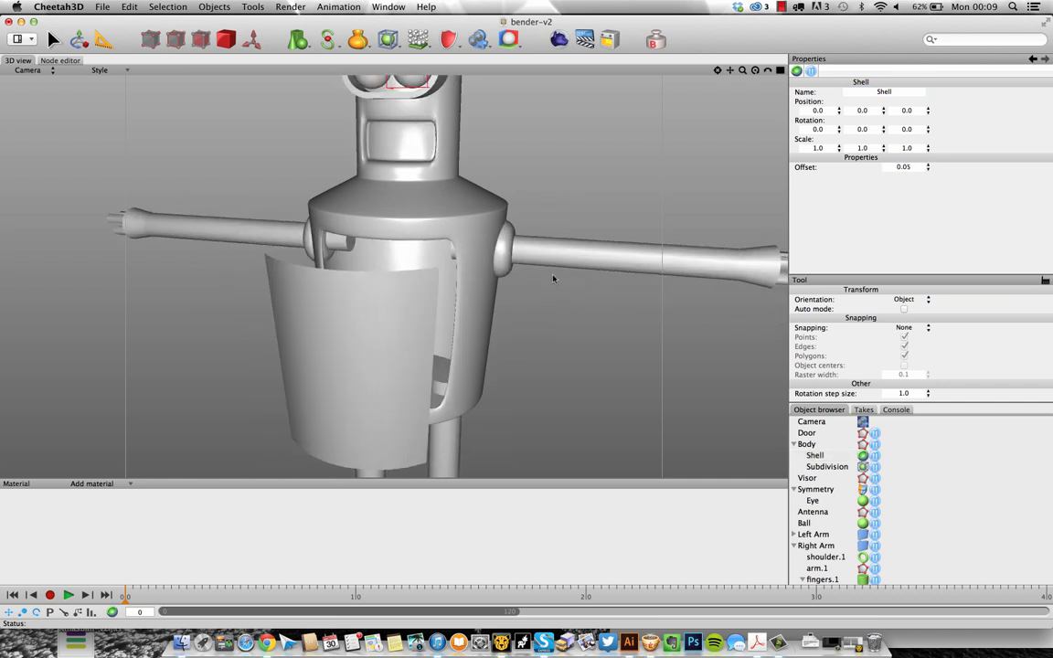
Add horizontal ring cuts to the body close to the upper and lower edges of the chest opening
{"action": "left_click", "coordinate": [808, 445]}
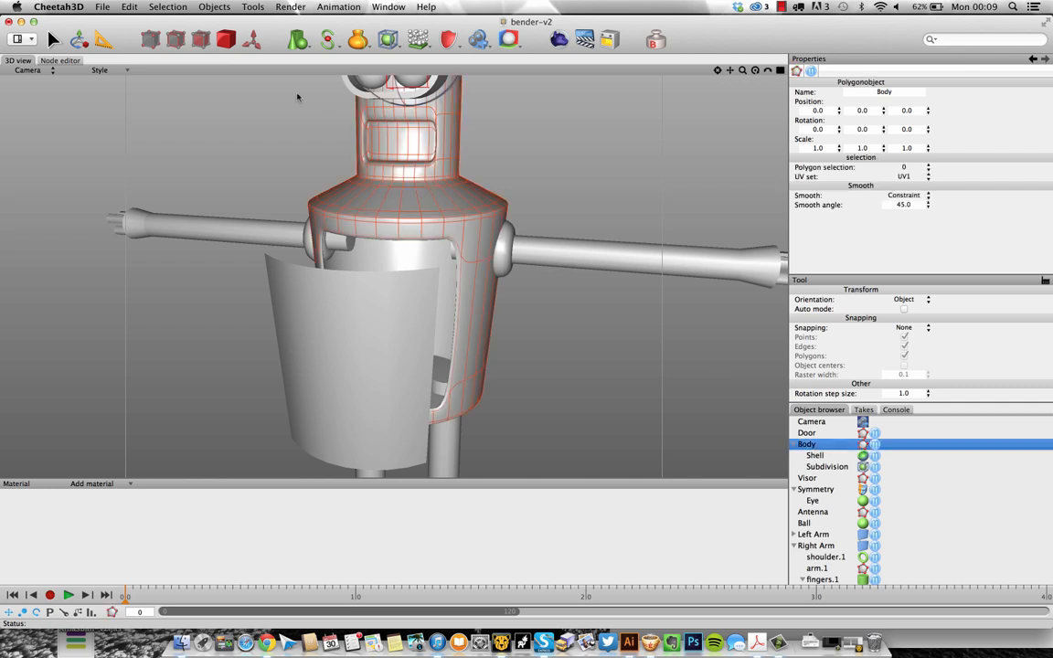
{"action": "left_click", "coordinate": [181, 42]}
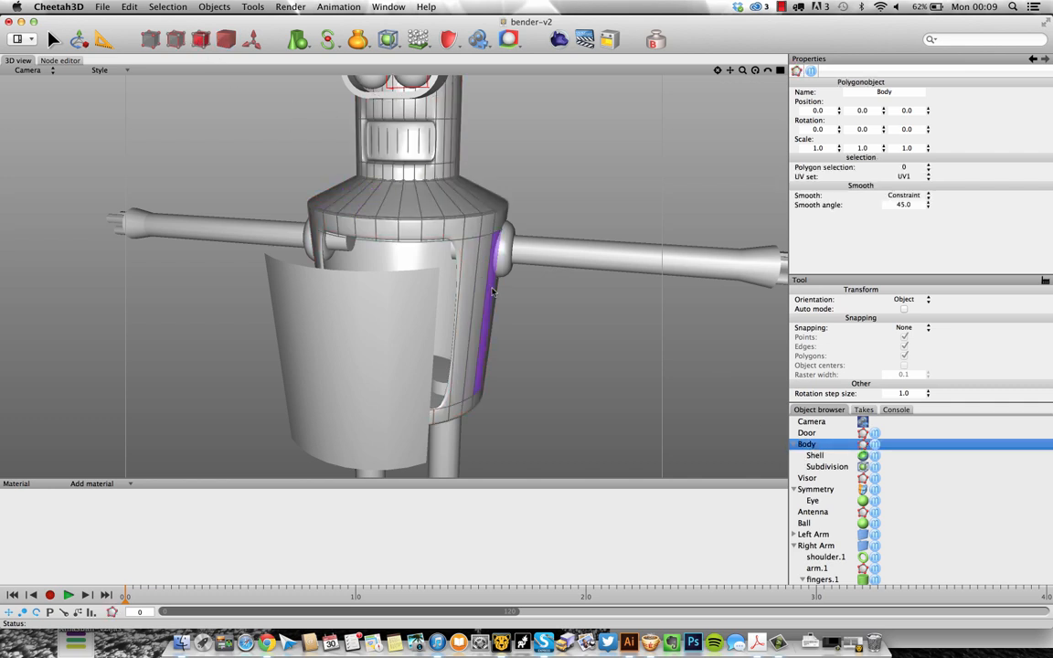
{"action": "left_click", "coordinate": [466, 260]}
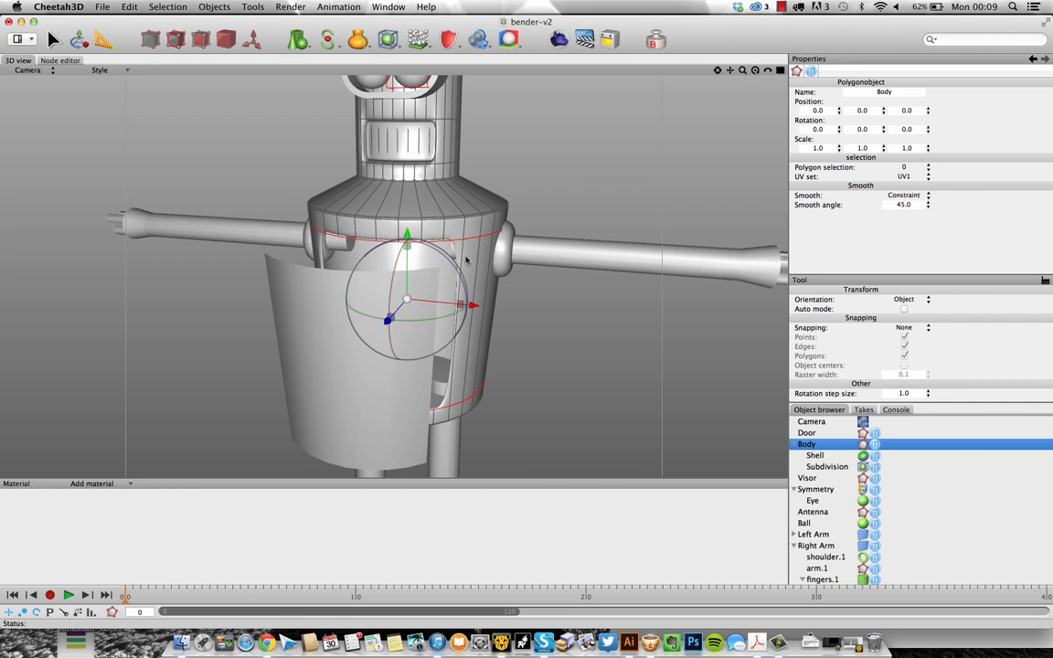
{"action": "key", "text": "r"}
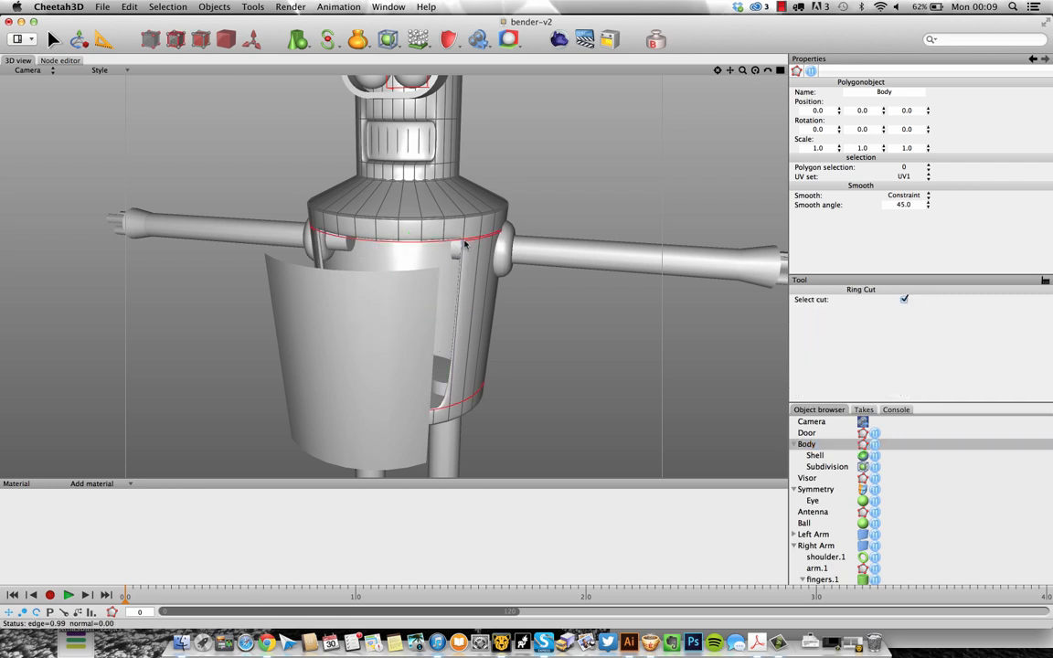
{"action": "left_click", "coordinate": [451, 405]}
{"action": "mouse_move", "coordinate": [433, 341]}
{"action": "left_mouse_down", "text": "alt"}
{"action": "mouse_move", "coordinate": [489, 341]}
{"action": "mouse_move", "coordinate": [413, 346]}
{"action": "left_mouse_up", "text": "alt"}
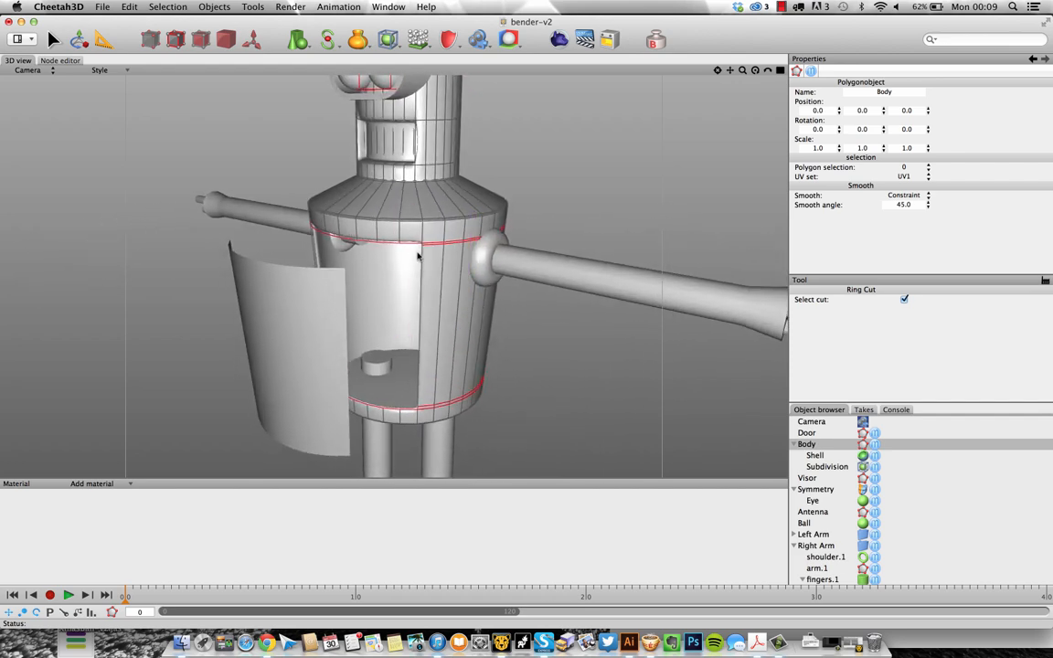
Add a Shell modifier to the door and set its offset to 0.05
{"action": "left_click", "coordinate": [821, 433]}
{"action": "left_click", "coordinate": [389, 42]}
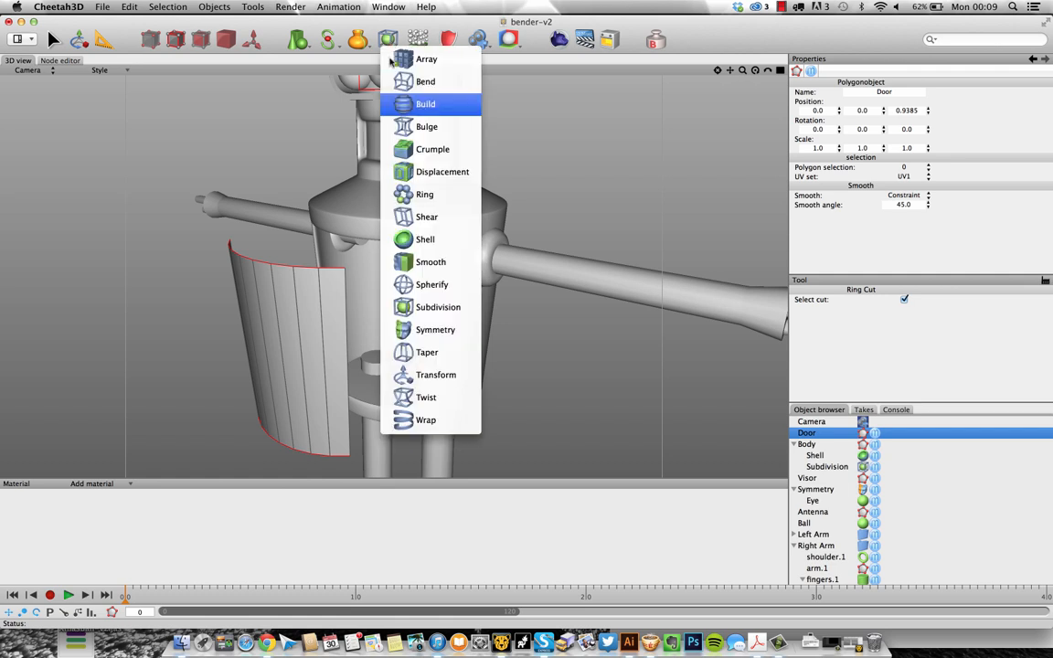
{"action": "left_click", "coordinate": [417, 239]}
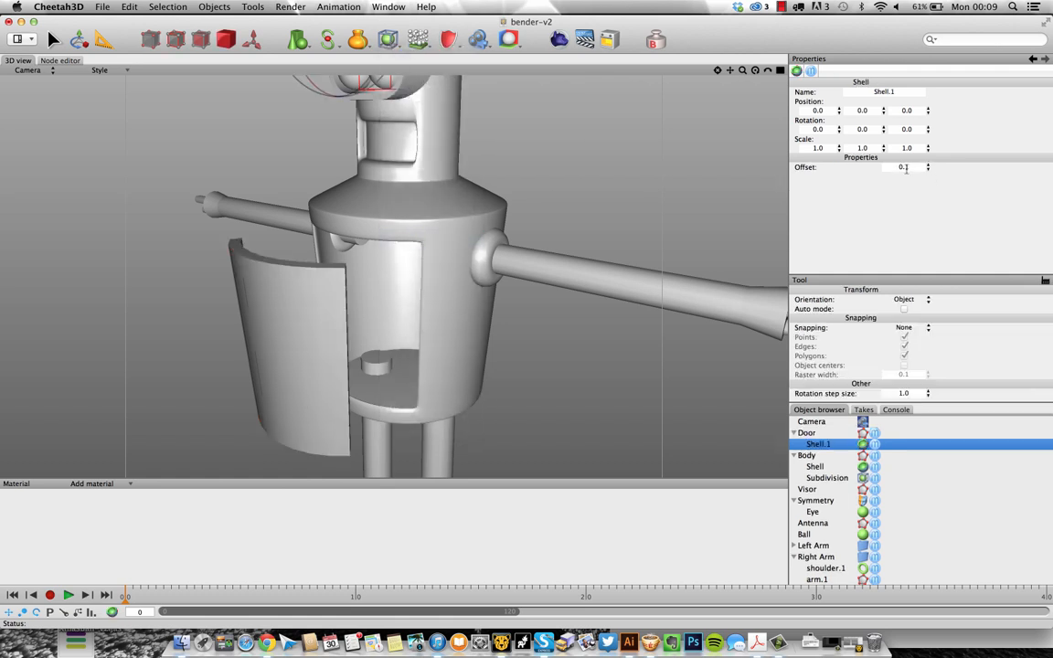
{"action": "left_click", "coordinate": [904, 167]}
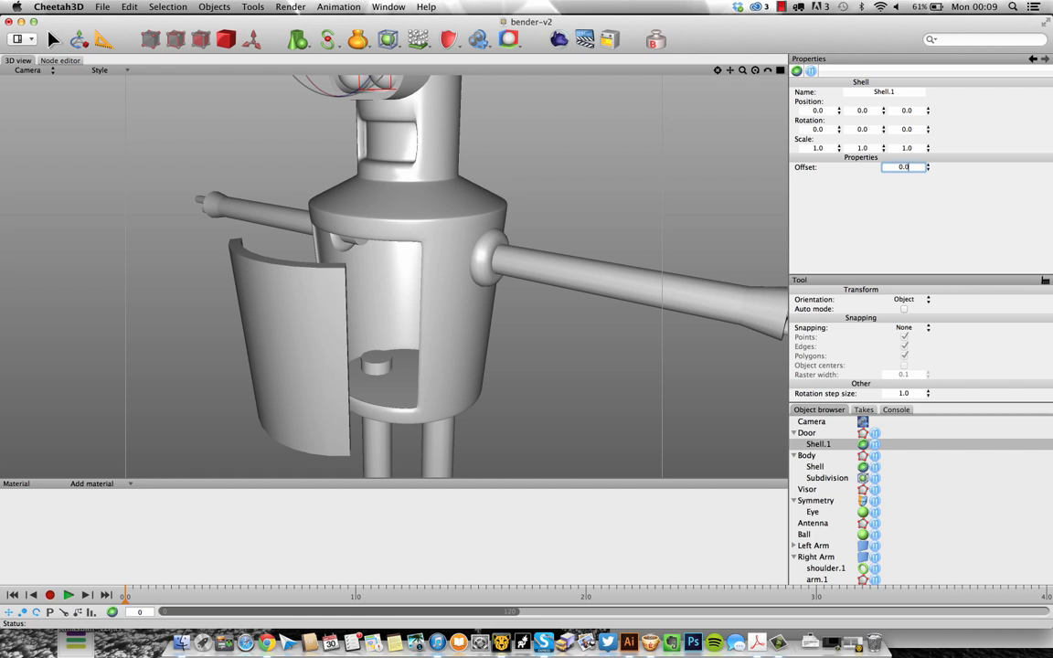
{"action": "type", "text": "0.05"}
{"action": "key", "text": "Return"}
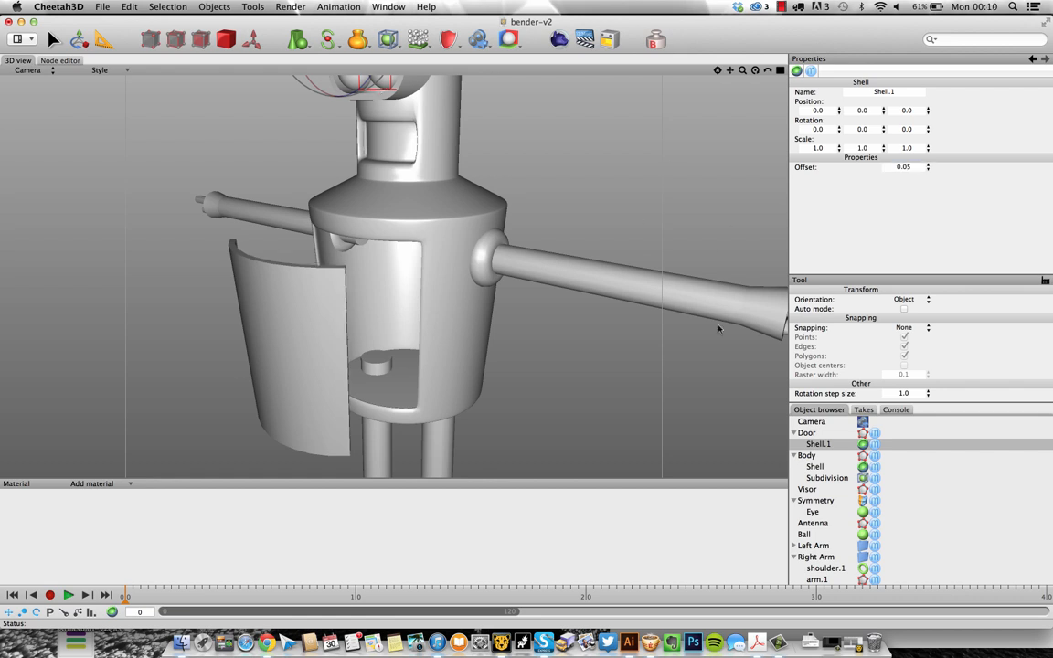
Add a Subdivision modifier to the door object
{"action": "left_click", "coordinate": [808, 433]}
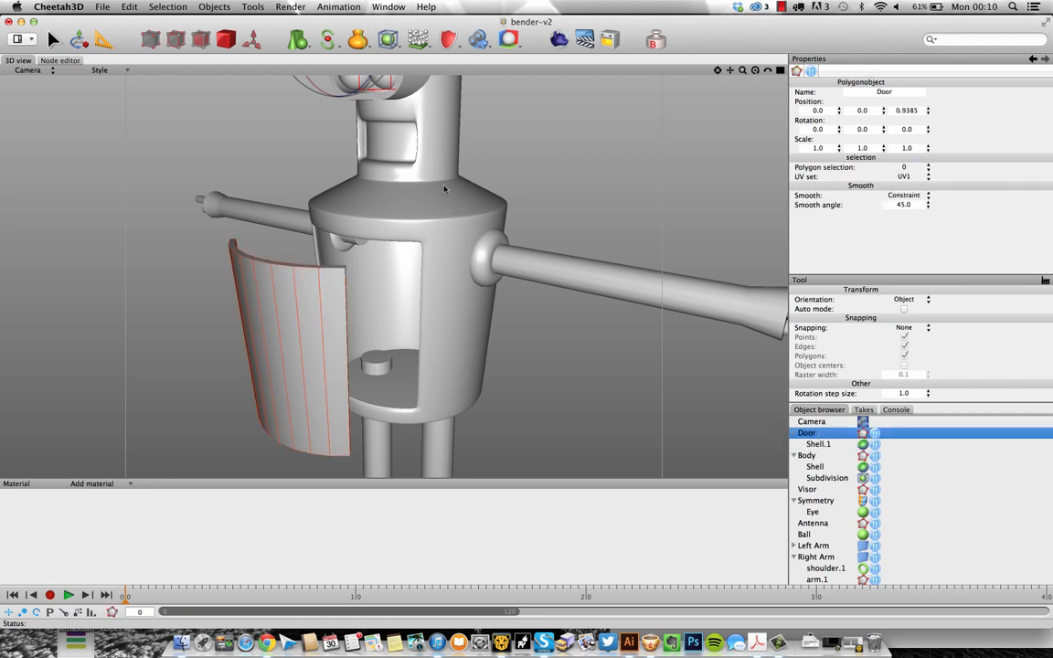
{"action": "left_click", "coordinate": [387, 39]}
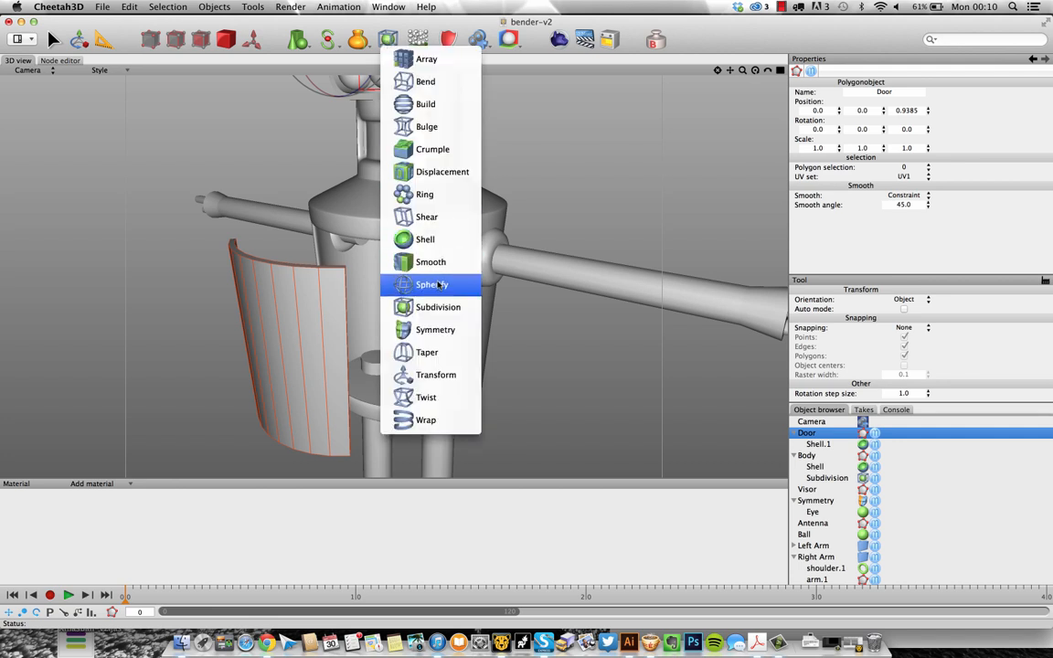
{"action": "left_click", "coordinate": [437, 307]}
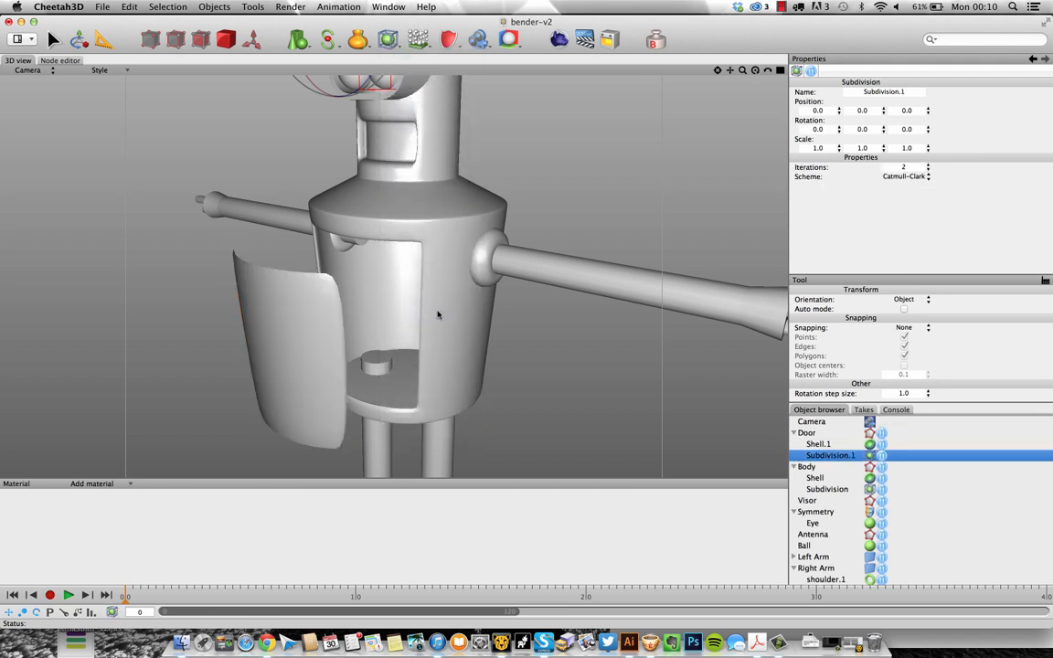
Add ring cuts to the door mesh close to its upper, lower and both side edges to sharpen the corners
{"action": "left_click", "coordinate": [824, 435]}
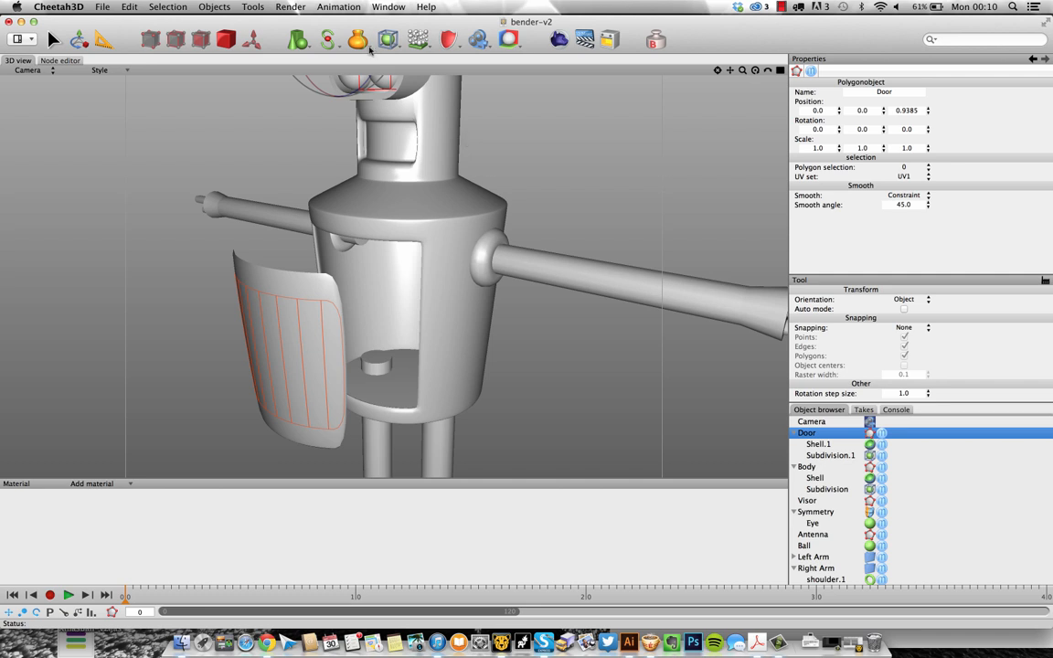
{"action": "left_click", "coordinate": [202, 39]}
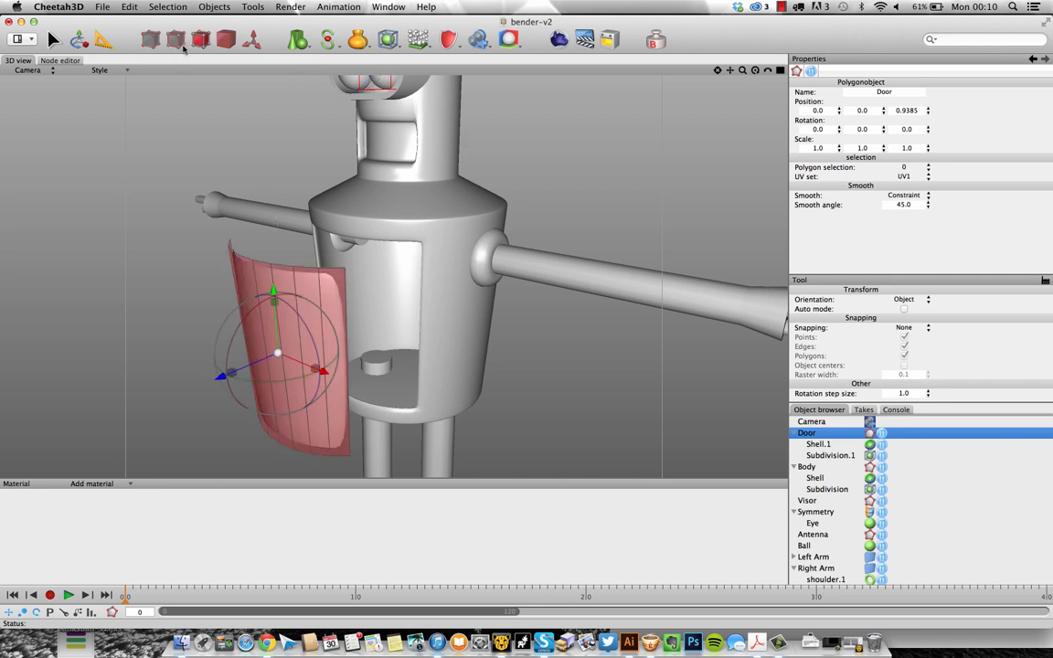
{"action": "left_click", "coordinate": [179, 46]}
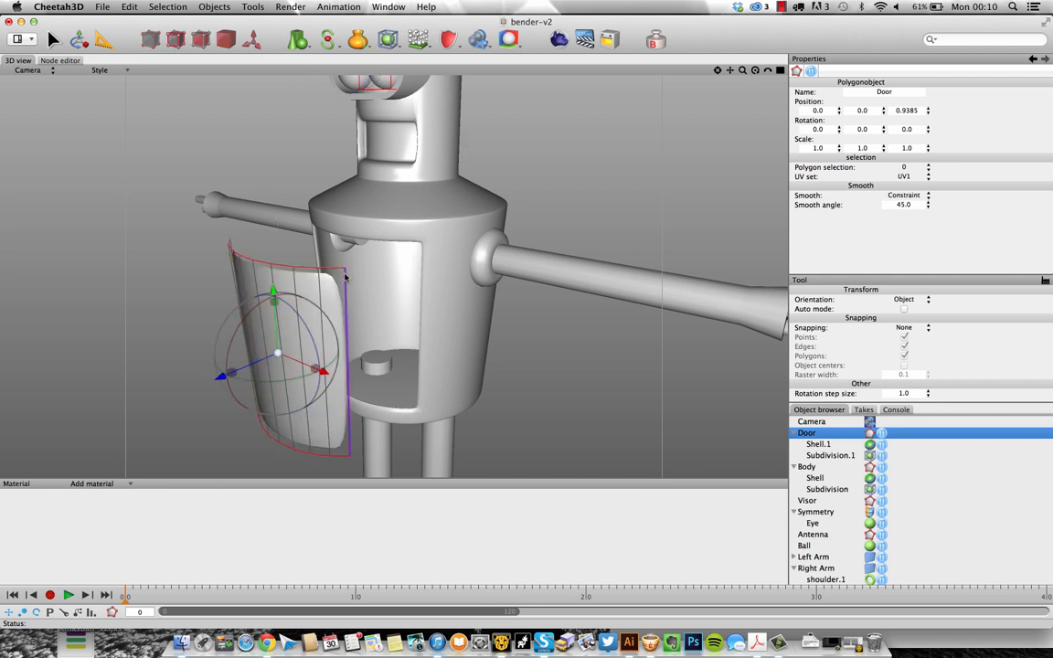
{"action": "key", "text": "alt+r"}
{"action": "left_click_drag", "start_coordinate": [346, 274], "coordinate": [353, 455]}
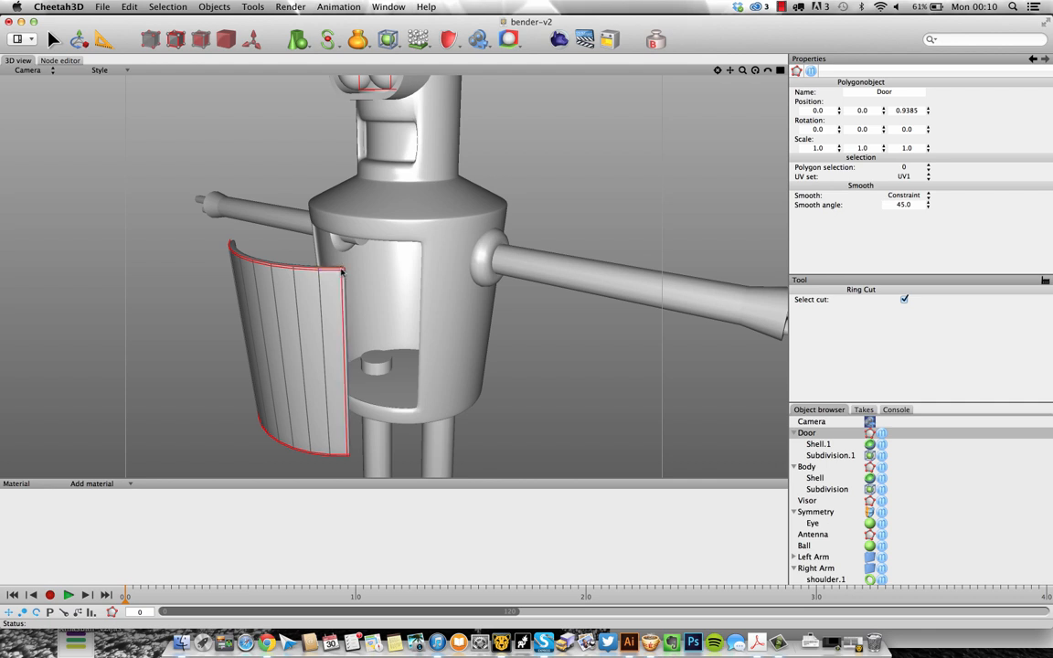
{"action": "left_click_drag", "start_coordinate": [344, 271], "coordinate": [410, 272], "text": "alt"}
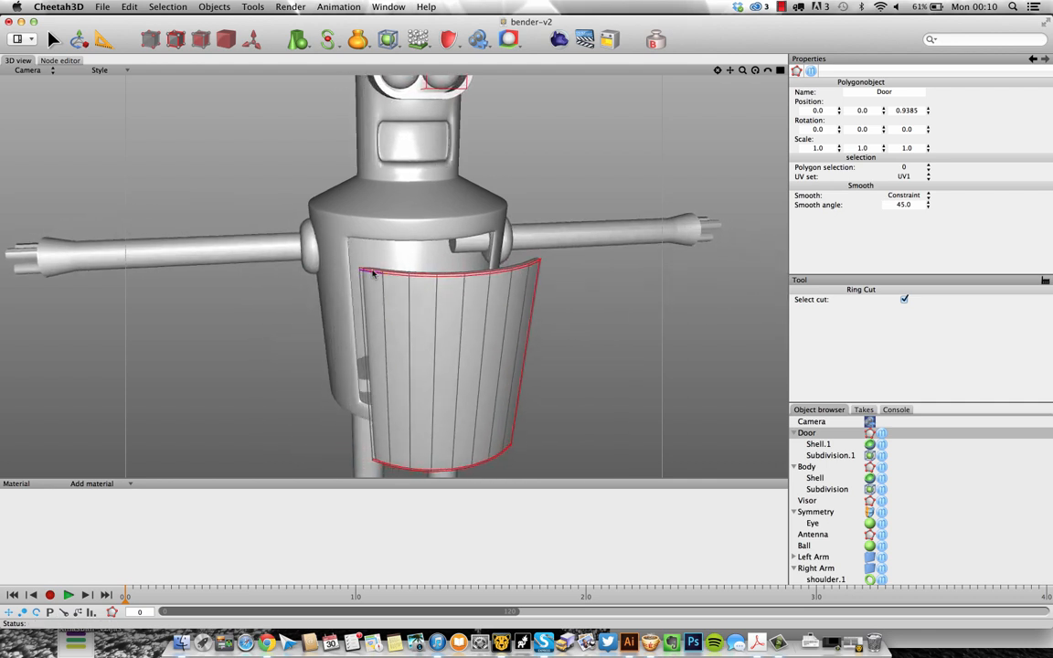
{"action": "left_click", "coordinate": [363, 275]}
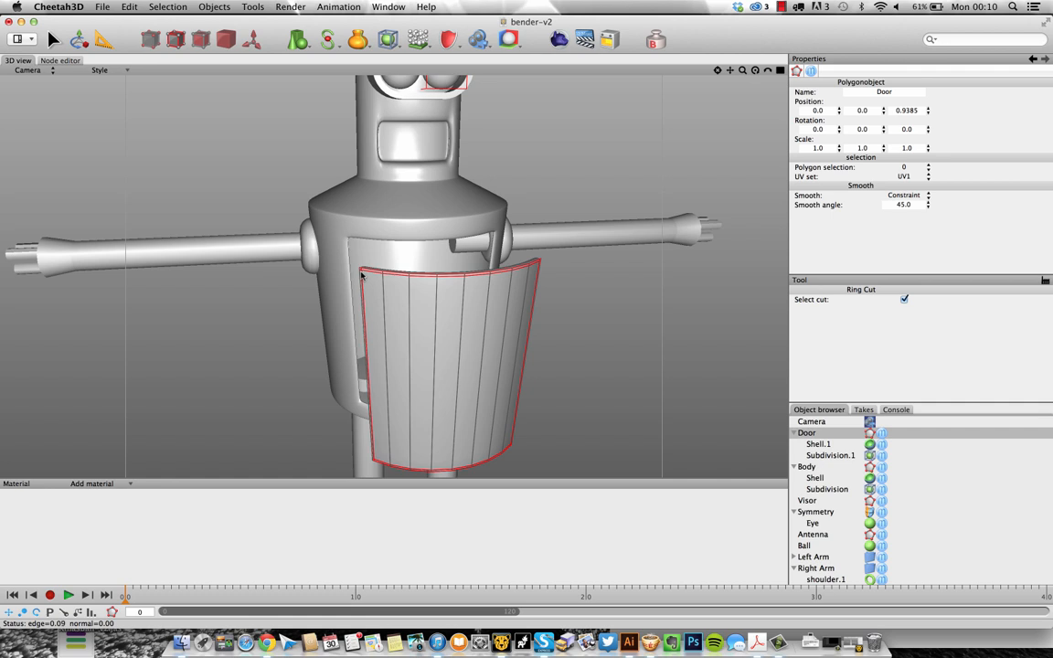
Return to object mode and move the door back into the torso opening to about Z 0.003
{"action": "left_click", "coordinate": [225, 37]}
{"action": "left_click_drag", "start_coordinate": [559, 225], "coordinate": [482, 242], "text": "alt"}
{"action": "scroll", "coordinate": [217, 125], "scroll_direction": "down", "scroll_amount": 6}
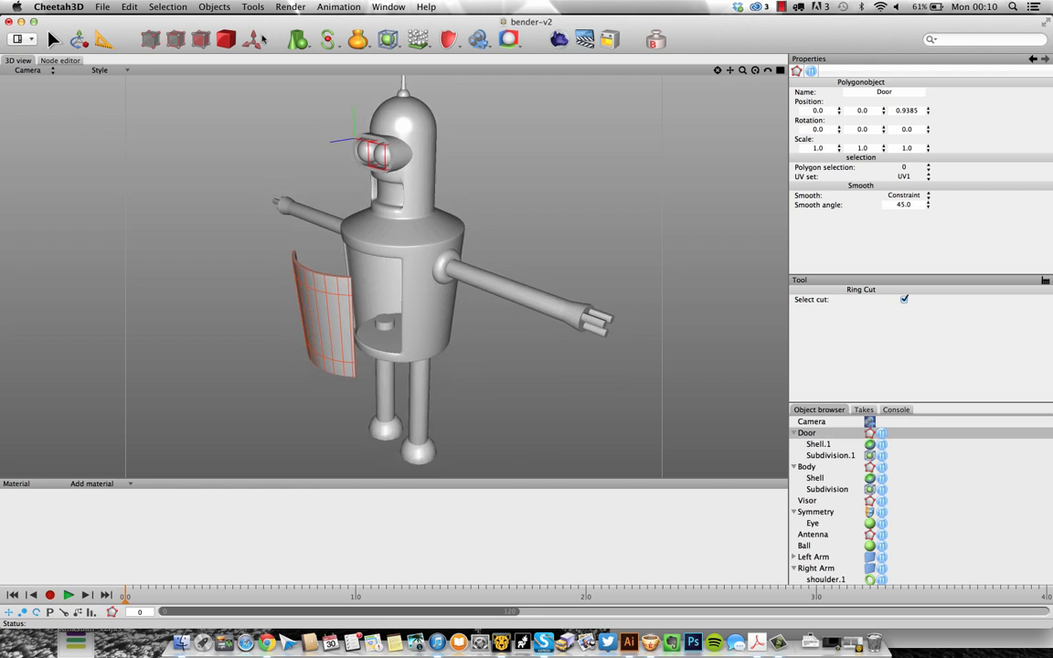
{"action": "left_click", "coordinate": [79, 38]}
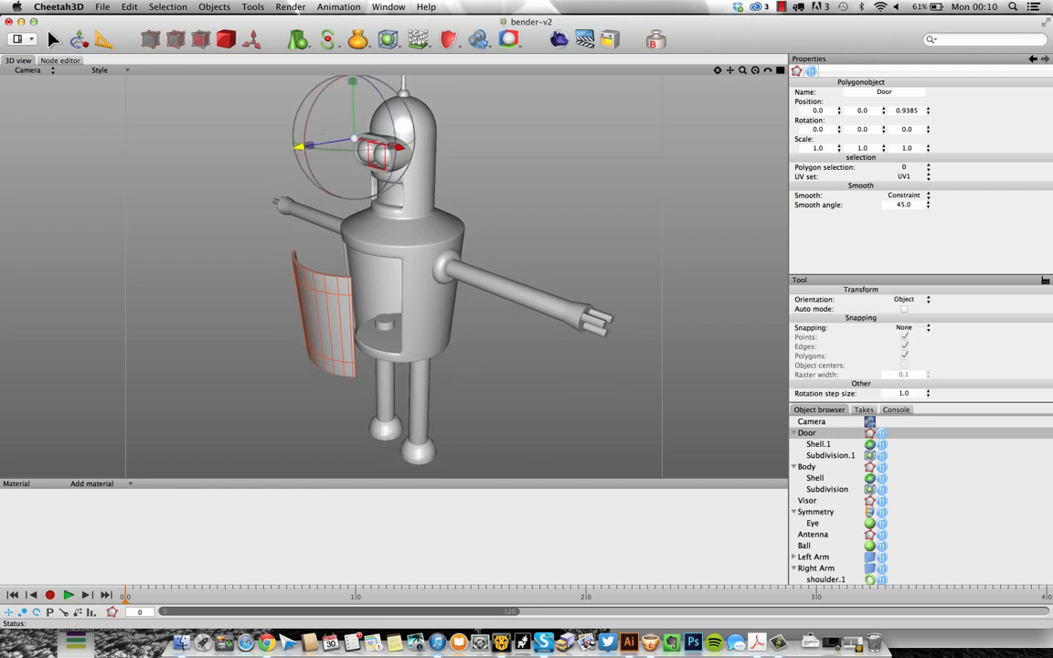
{"action": "left_click_drag", "start_coordinate": [316, 143], "coordinate": [365, 139]}
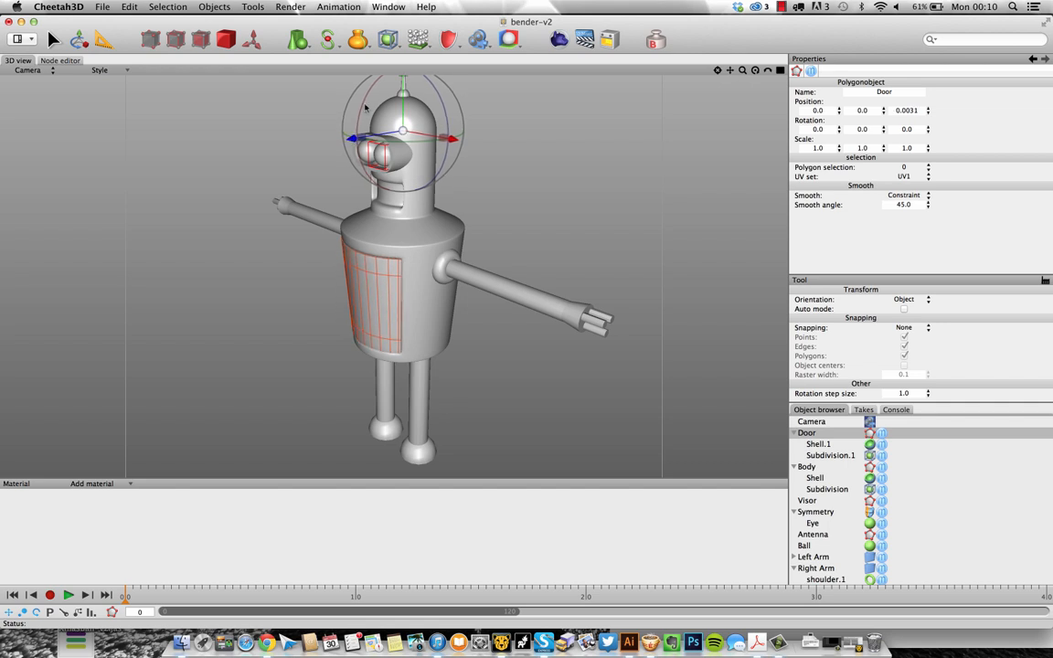
Add a Ball for the doorknob, place it above Door in the object hierarchy, and lower it to about Y -2.44
{"action": "left_click", "coordinate": [311, 43]}
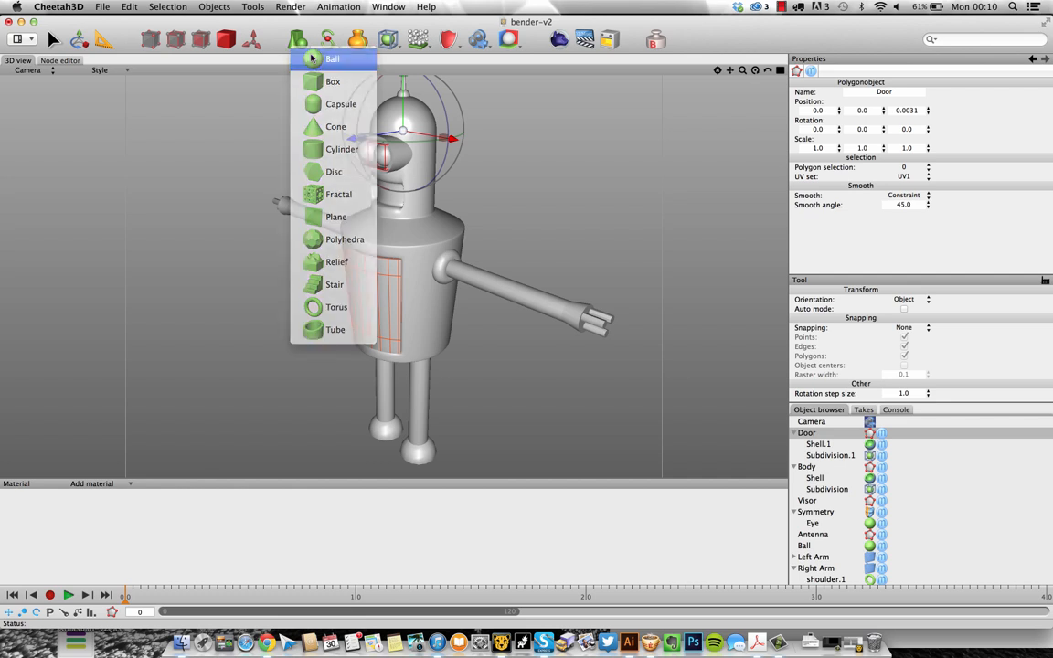
{"action": "left_click", "coordinate": [324, 58]}
{"action": "left_click_drag", "start_coordinate": [816, 465], "coordinate": [805, 433]}
{"action": "scroll", "coordinate": [497, 179], "scroll_direction": "down", "scroll_amount": 3}
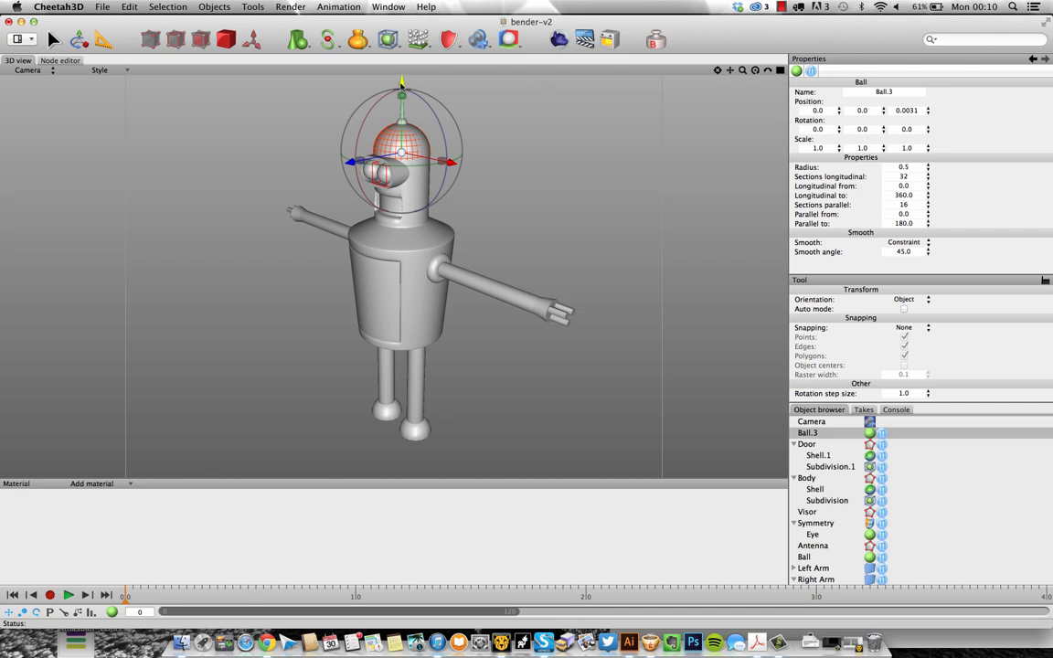
{"action": "left_click_drag", "start_coordinate": [401, 84], "coordinate": [401, 219]}
Position the doorknob ball in front of the door's side at about X 0.47, Y -2.52, Z 0.88
{"action": "key", "text": "F2"}
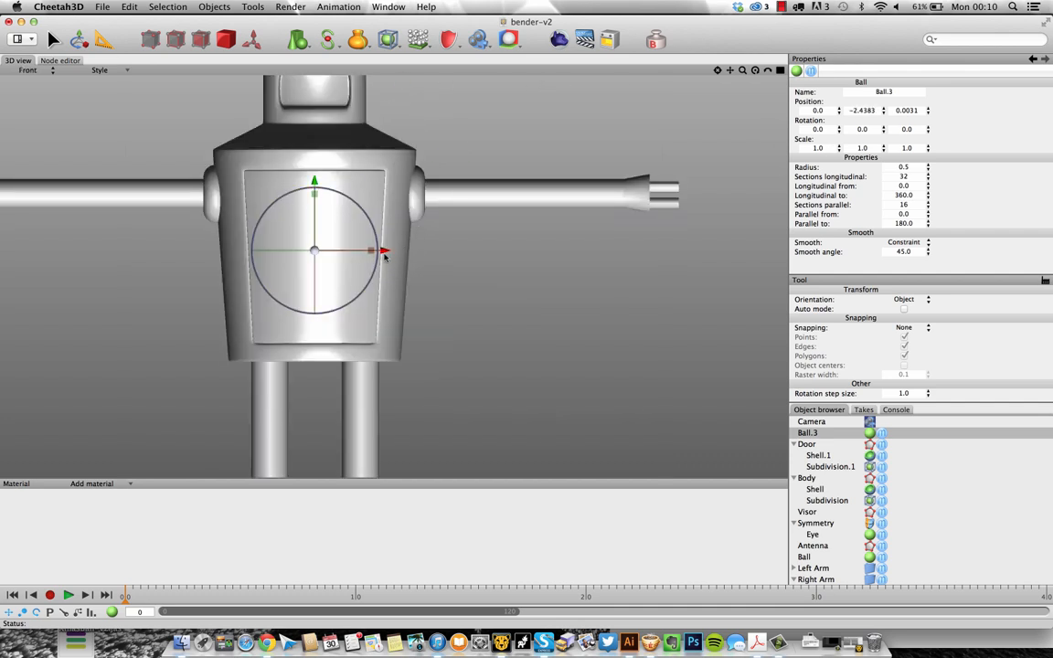
{"action": "left_click_drag", "start_coordinate": [384, 254], "coordinate": [433, 252]}
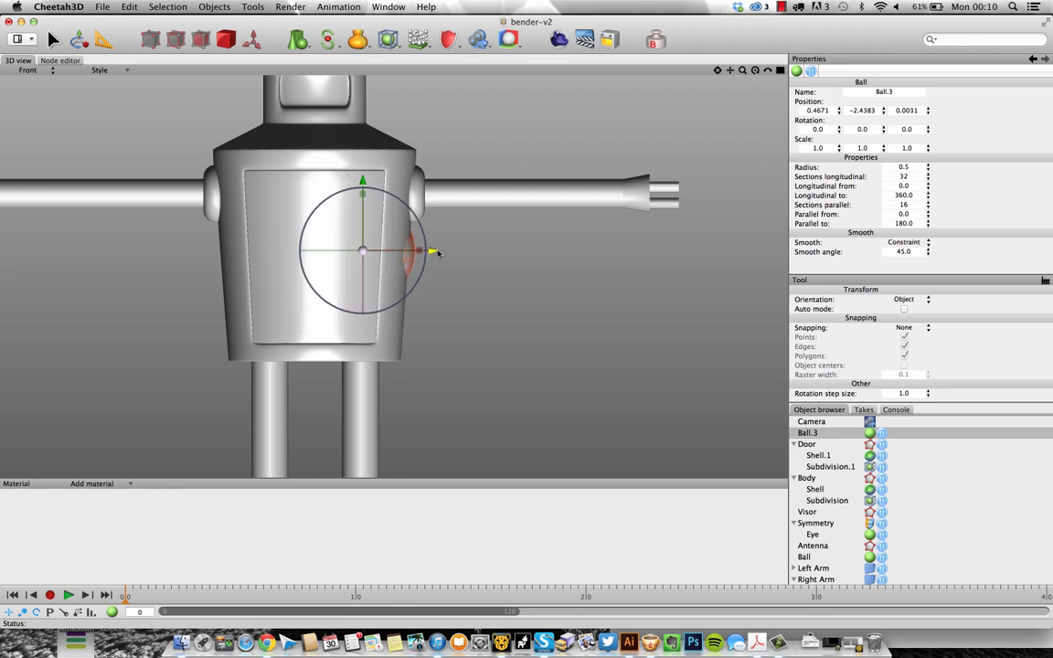
{"action": "left_click_drag", "start_coordinate": [364, 181], "coordinate": [363, 190]}
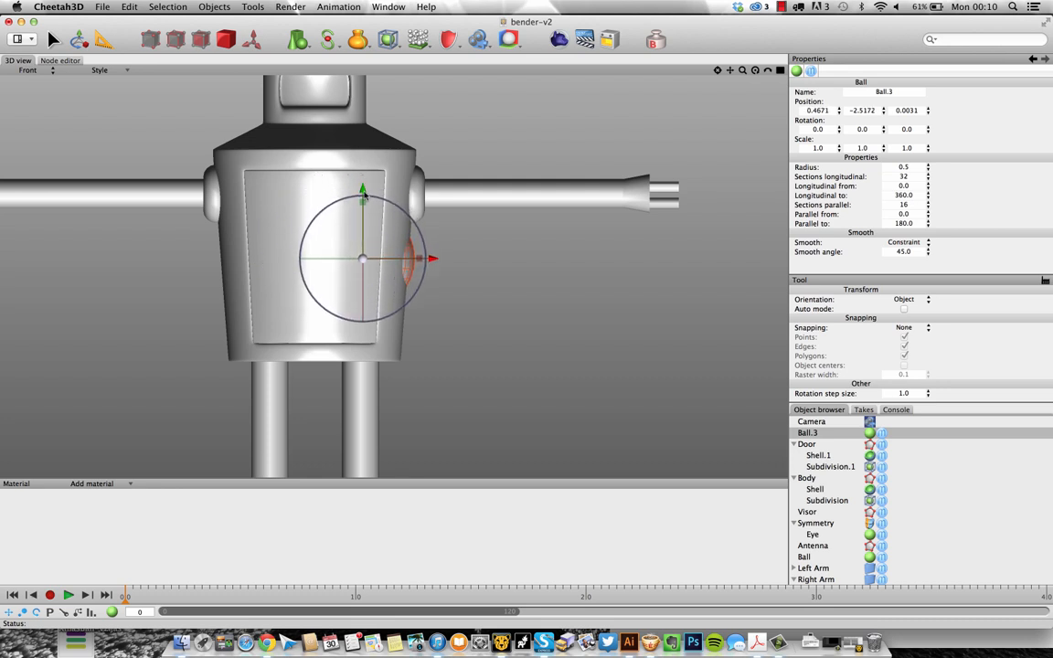
{"action": "key", "text": "F1"}
{"action": "key", "text": "F2"}
{"action": "key", "text": "F1"}
{"action": "left_click_drag", "start_coordinate": [437, 270], "coordinate": [287, 373], "text": "alt"}
Scale the doorknob ball down uniformly to about 0.15
{"action": "left_click", "coordinate": [356, 312]}
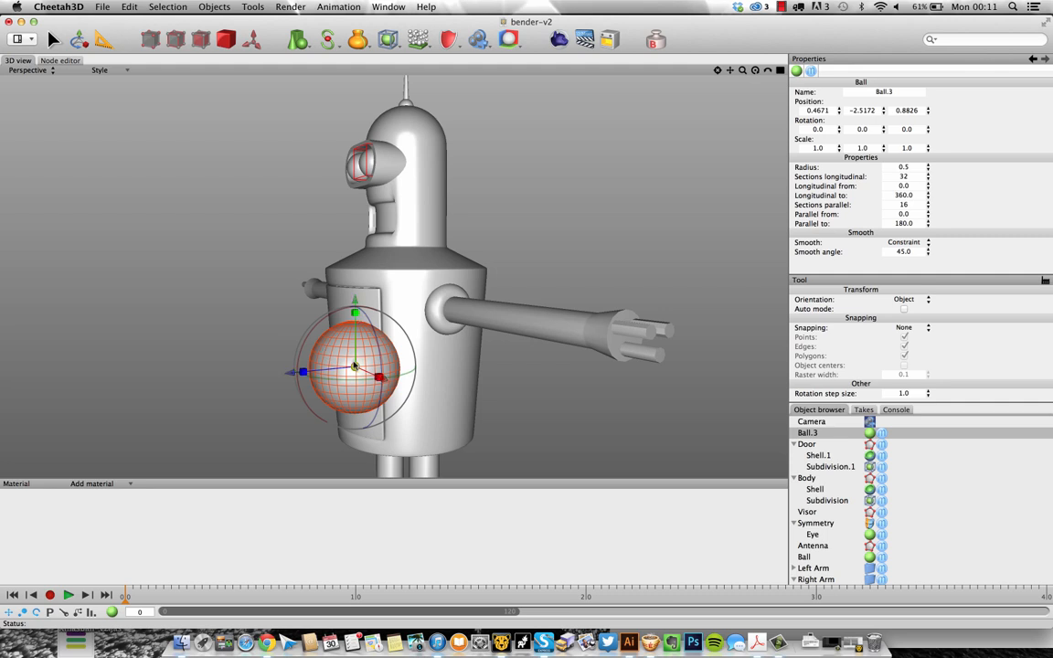
{"action": "left_click_drag", "start_coordinate": [355, 366], "coordinate": [314, 369]}
{"action": "left_click_drag", "start_coordinate": [233, 406], "coordinate": [187, 421]}
Raise the doorknob to about Y -2.40, push it against the door at about Z 0.83, and deselect it
{"action": "key", "text": "F2"}
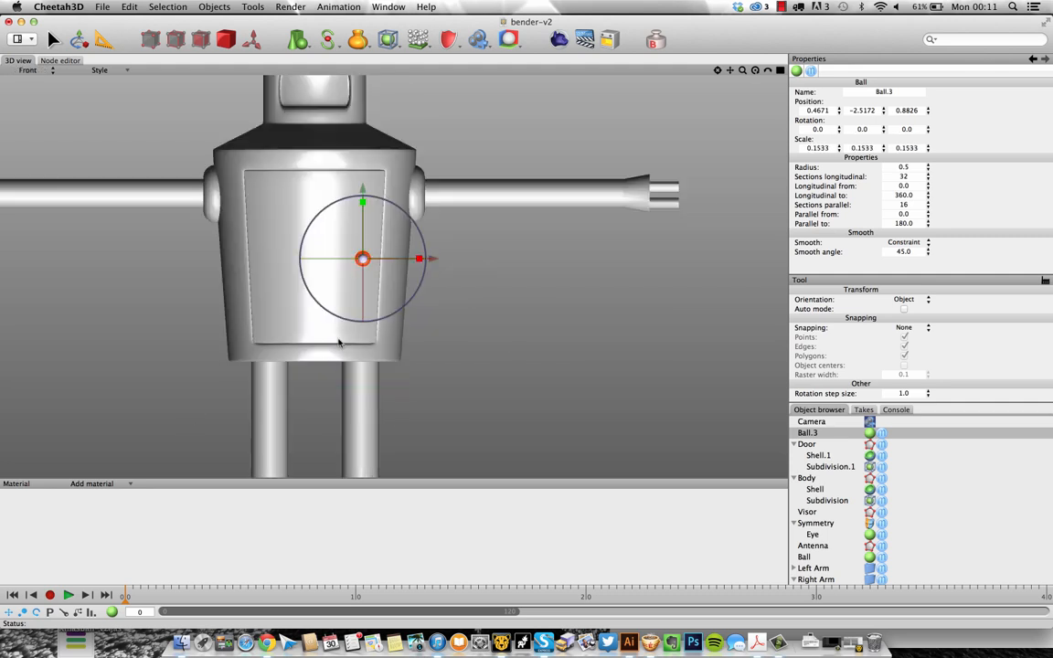
{"action": "left_click_drag", "start_coordinate": [363, 190], "coordinate": [361, 184]}
{"action": "key", "text": "F3"}
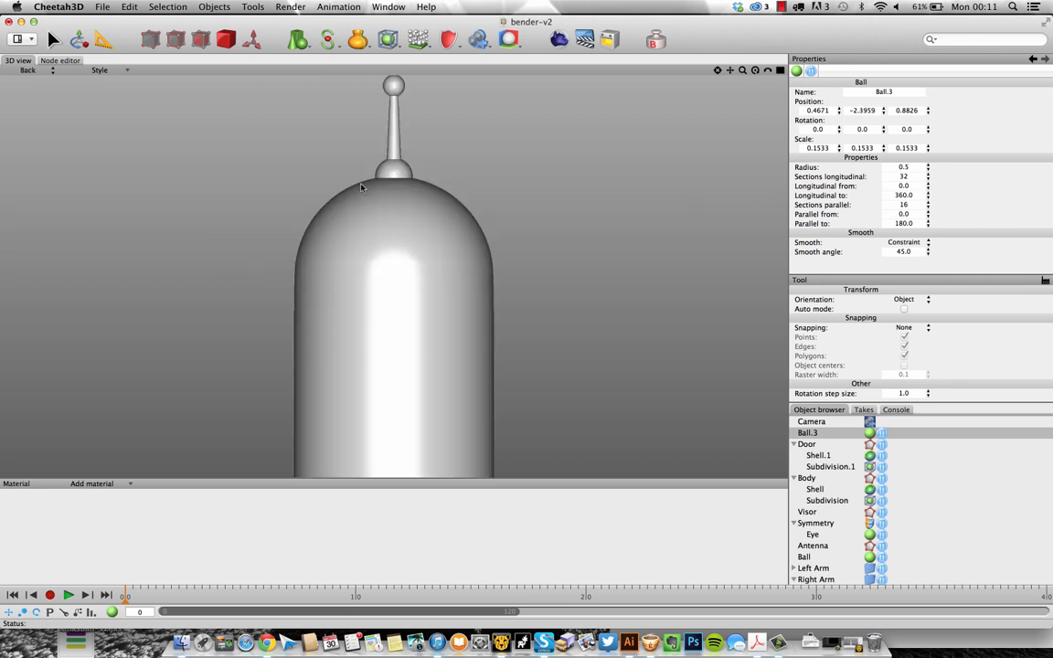
{"action": "key", "text": "F4"}
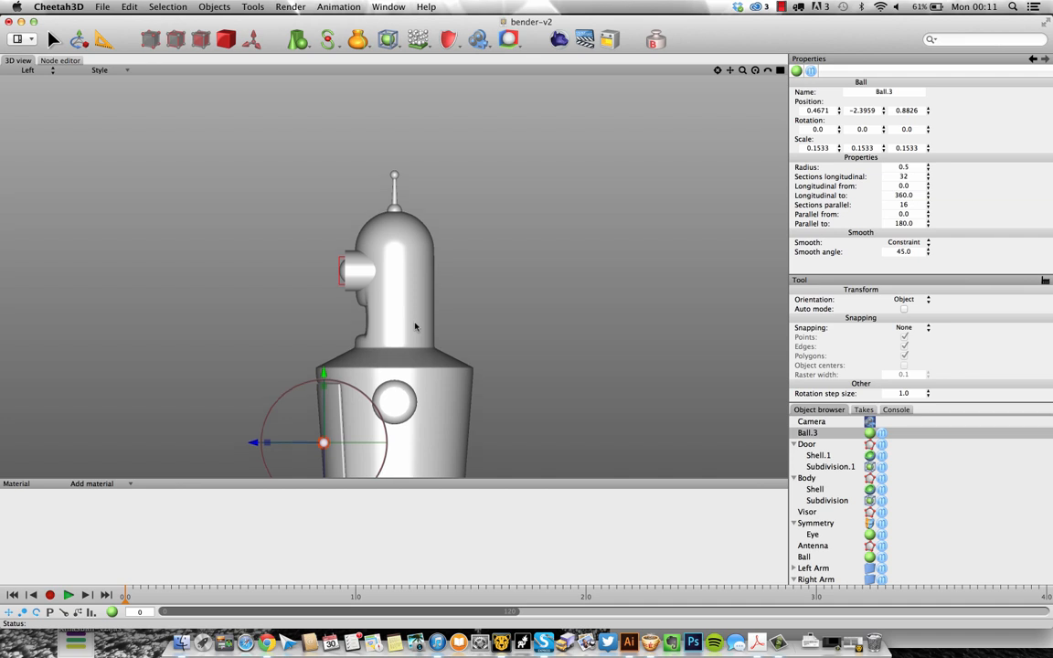
{"action": "middle_click_drag", "start_coordinate": [413, 329], "coordinate": [420, 180]}
{"action": "left_click_drag", "start_coordinate": [259, 306], "coordinate": [262, 306]}
{"action": "key", "text": "F1"}
{"action": "left_click", "coordinate": [301, 237]}
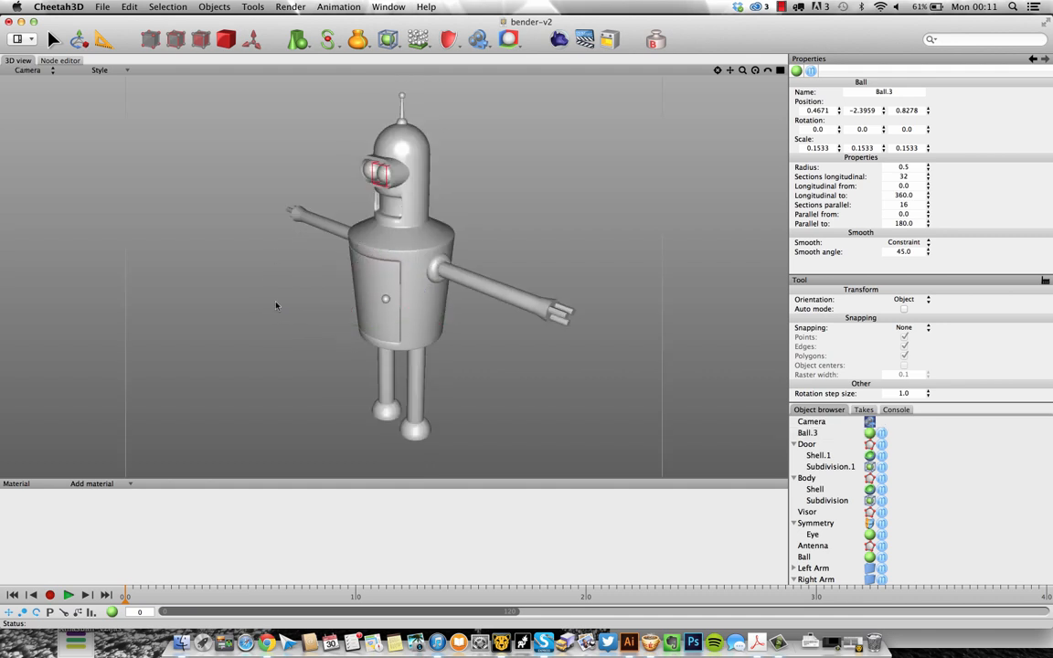
Check the doorknob against the Bender reference picture in Chrome, and reposition it in Cheetah3D to about X 0.53, Y -2.45, Z 0.79
{"action": "middle_click_drag", "start_coordinate": [276, 305], "coordinate": [343, 284]}
{"action": "left_click", "coordinate": [266, 643]}
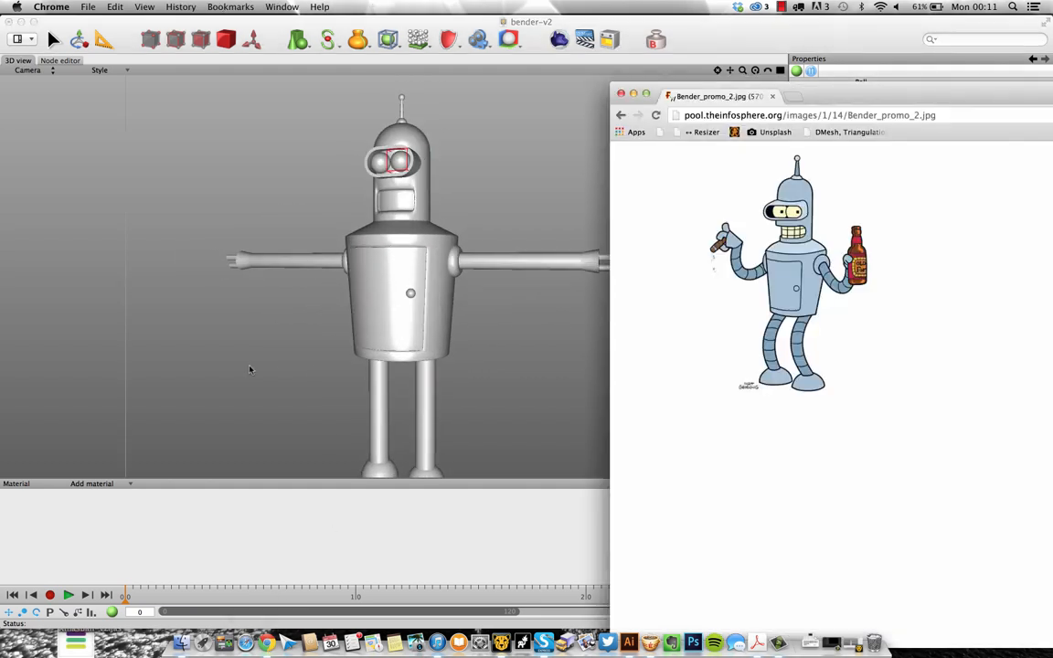
{"action": "left_click", "coordinate": [251, 370]}
{"action": "middle_click_drag", "start_coordinate": [418, 293], "coordinate": [341, 295]}
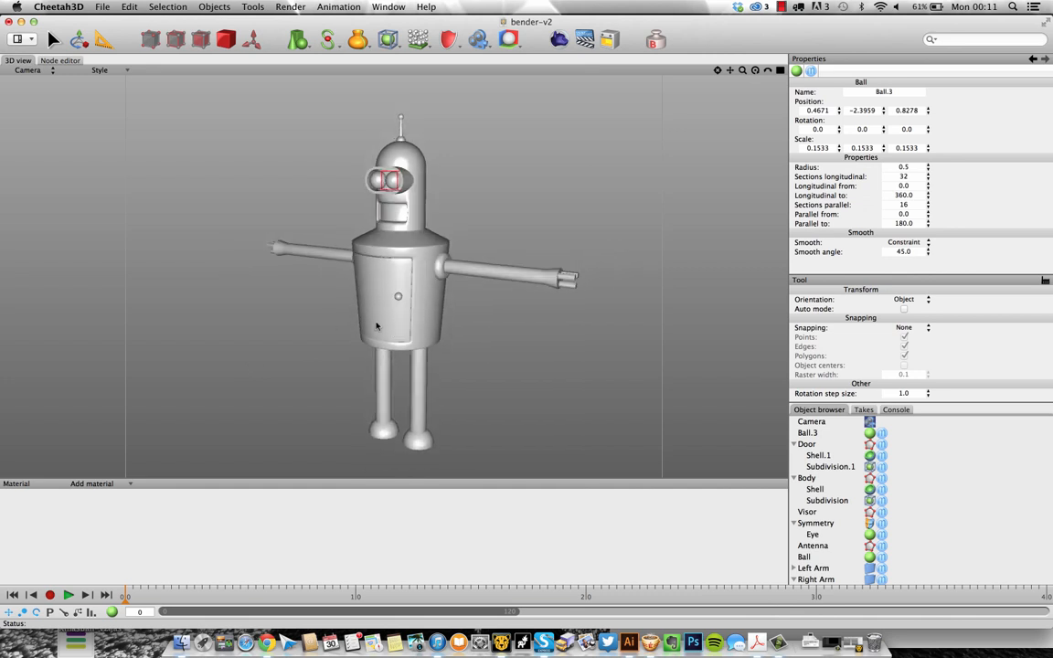
{"action": "left_click", "coordinate": [398, 297]}
{"action": "scroll", "coordinate": [526, 321], "scroll_direction": "up", "scroll_amount": 5}
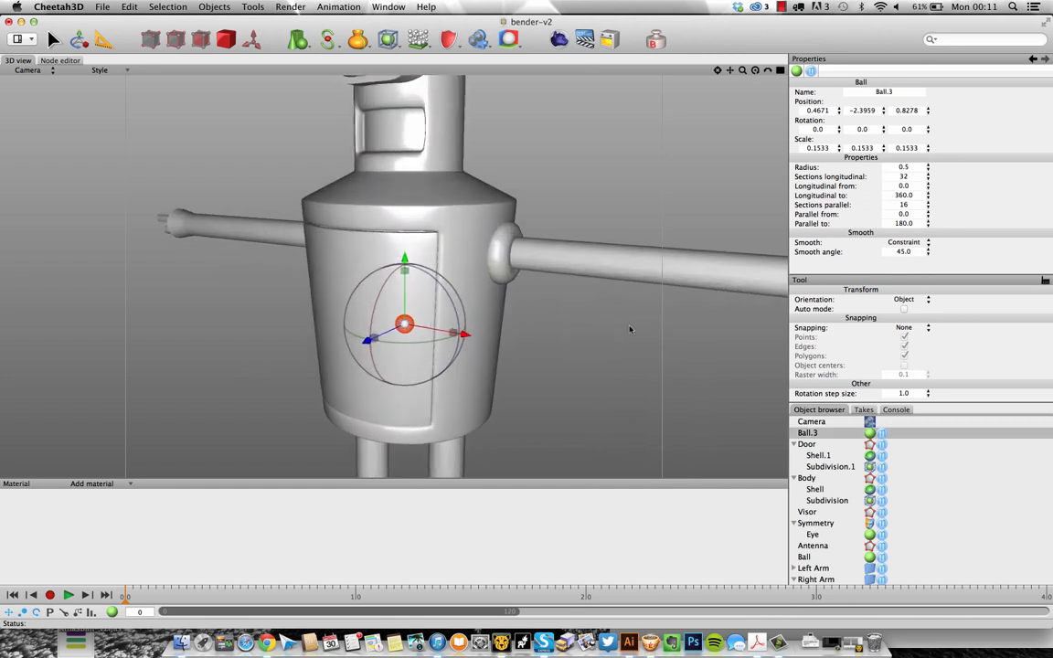
{"action": "left_click_drag", "start_coordinate": [466, 337], "coordinate": [472, 336]}
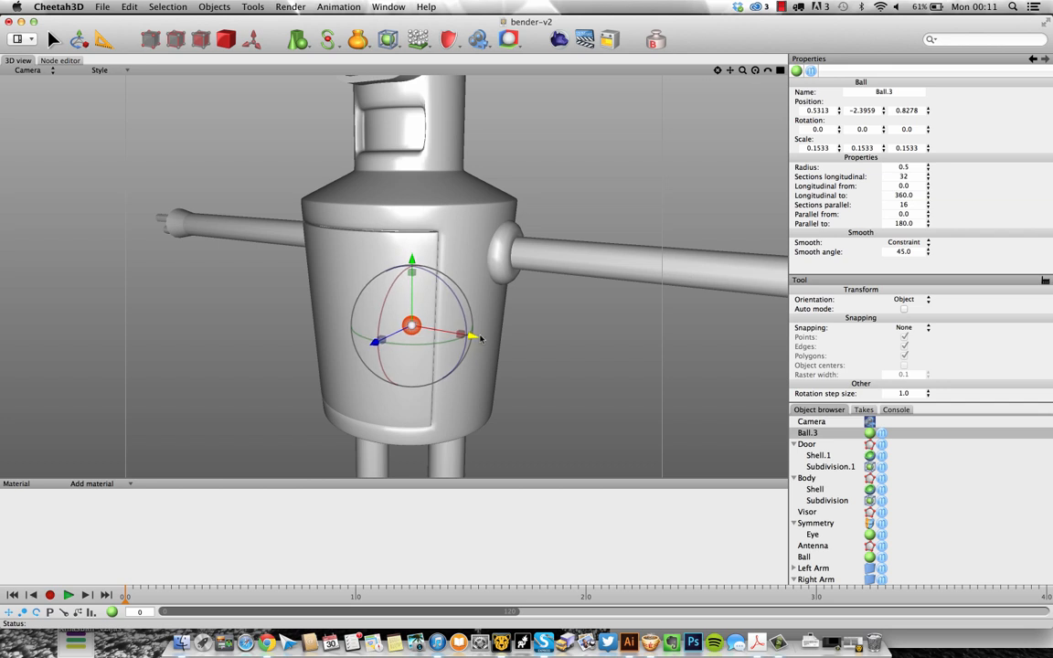
{"action": "left_click_drag", "start_coordinate": [413, 260], "coordinate": [413, 267]}
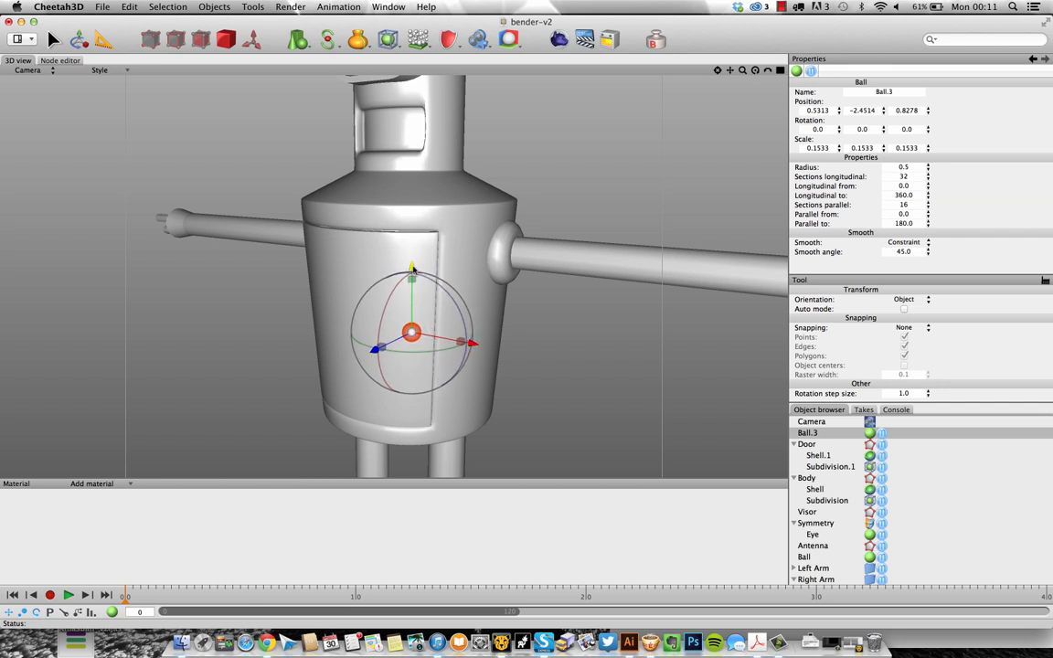
{"action": "left_click_drag", "start_coordinate": [380, 345], "coordinate": [352, 313]}
{"action": "left_click", "coordinate": [594, 347]}
{"action": "scroll", "coordinate": [594, 347], "scroll_direction": "down", "scroll_amount": 5}
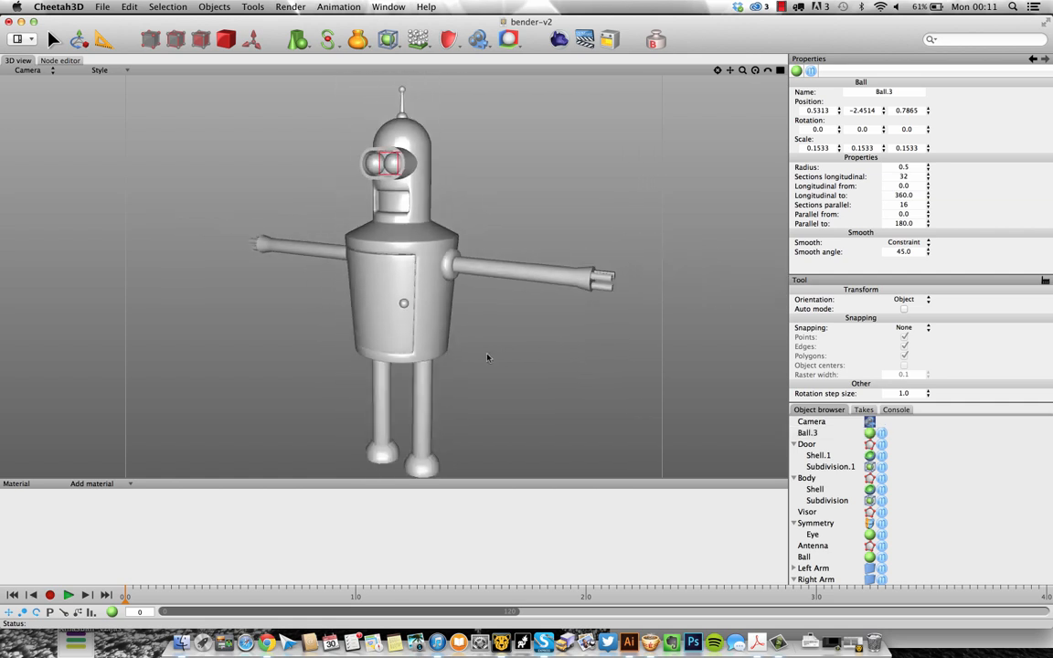
{"action": "left_click_drag", "start_coordinate": [456, 358], "coordinate": [491, 343], "text": "alt"}
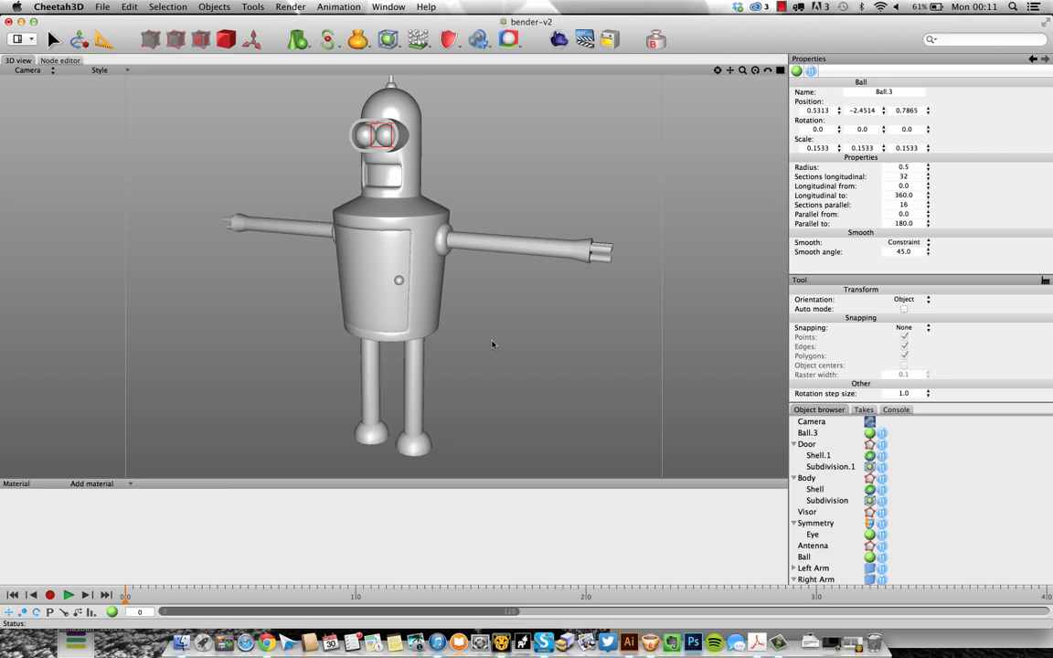
{"action": "middle_click_drag", "start_coordinate": [492, 344], "coordinate": [451, 366]}
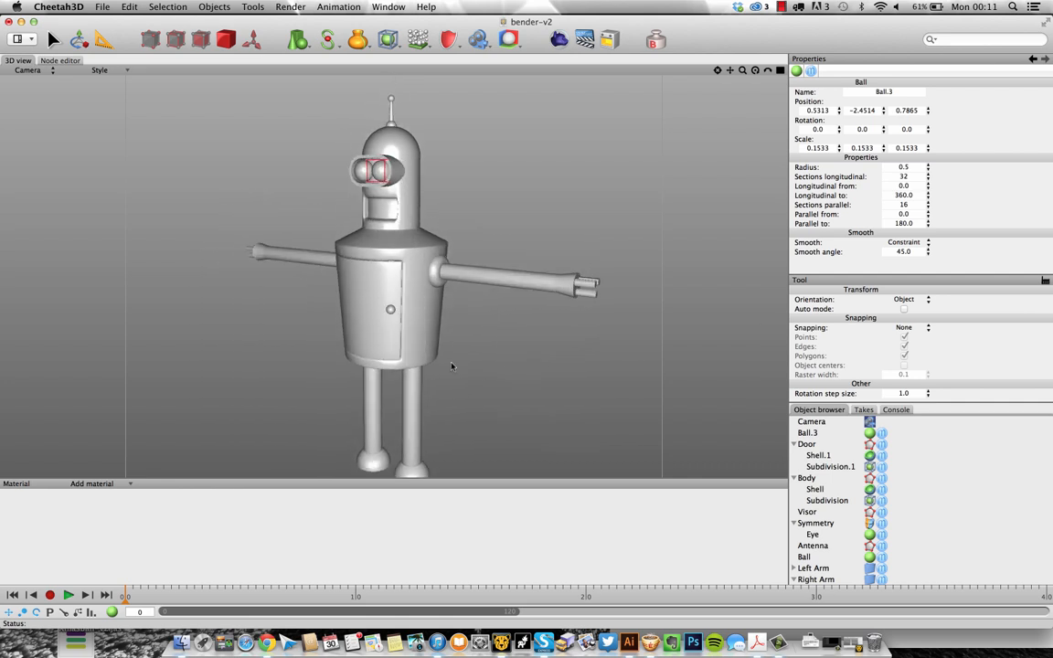
{"action": "middle_click_drag", "start_coordinate": [406, 250], "coordinate": [422, 262]}
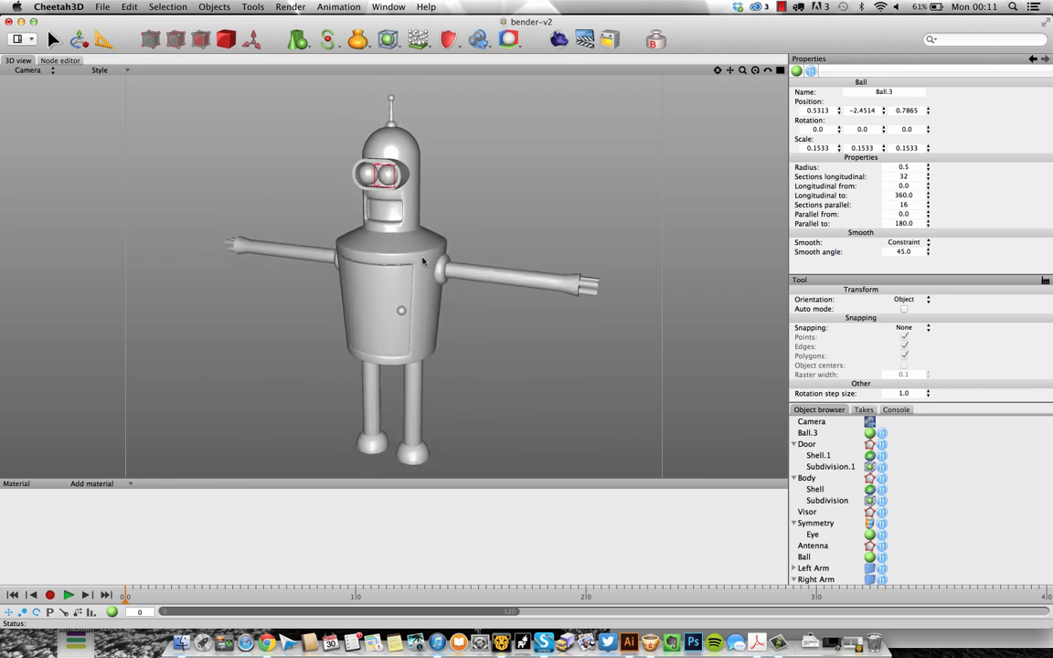